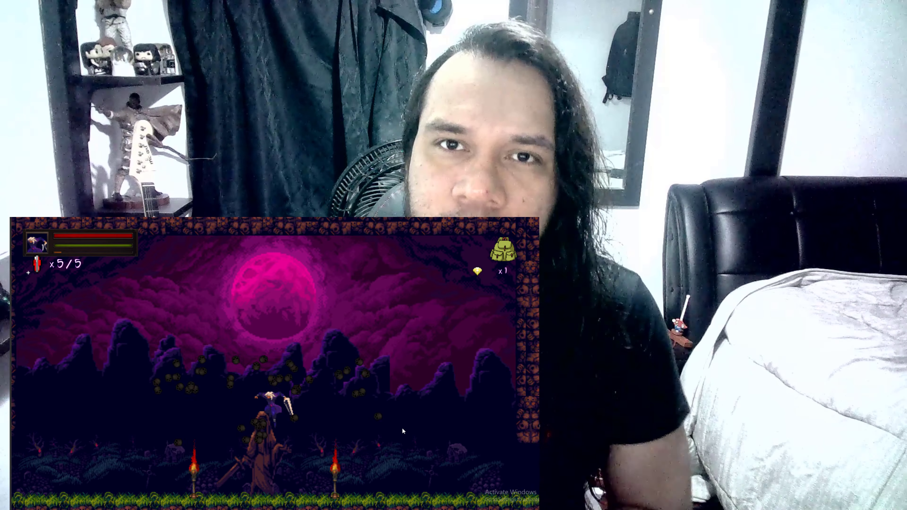
Quit to the title menu, start again, and verify the inventory still shows the three items
key(Escape)
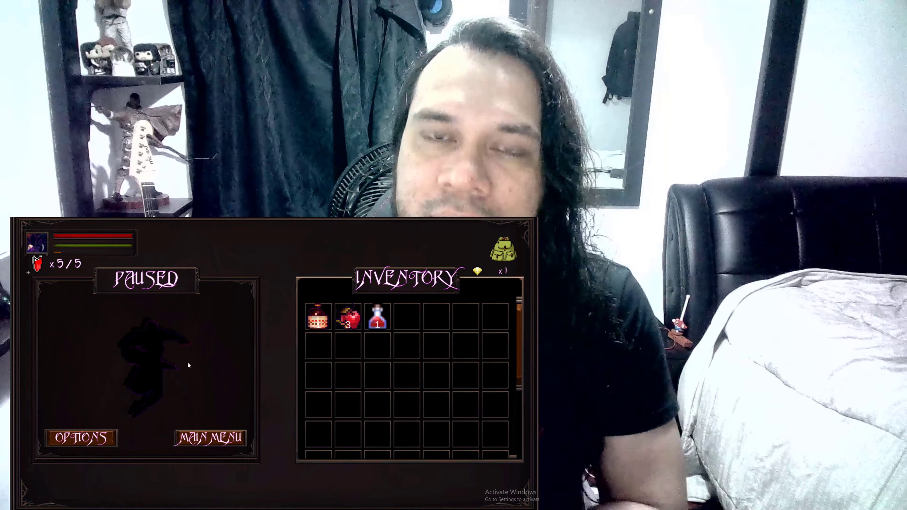
click(191, 439)
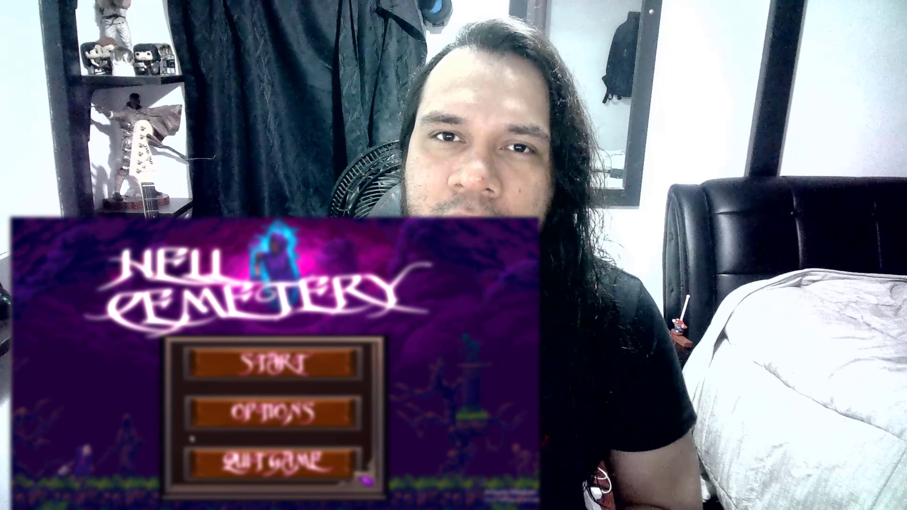
click(339, 362)
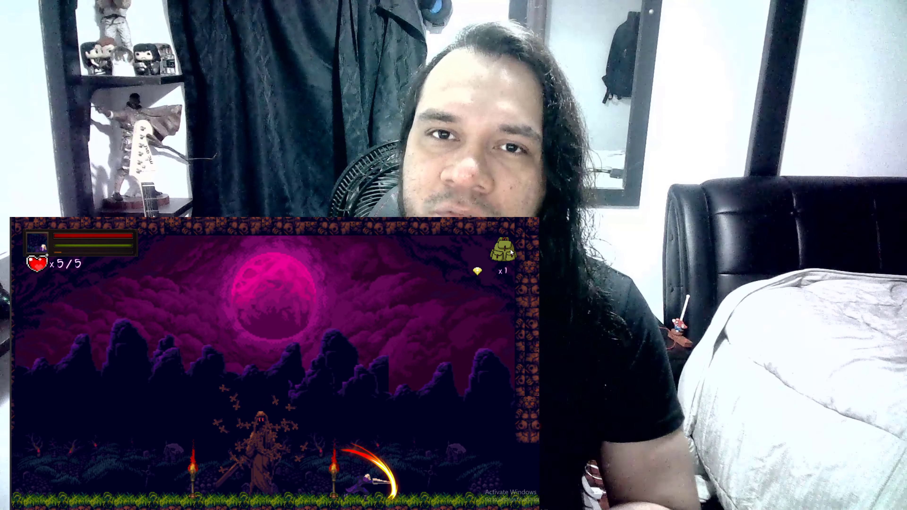
key(Escape)
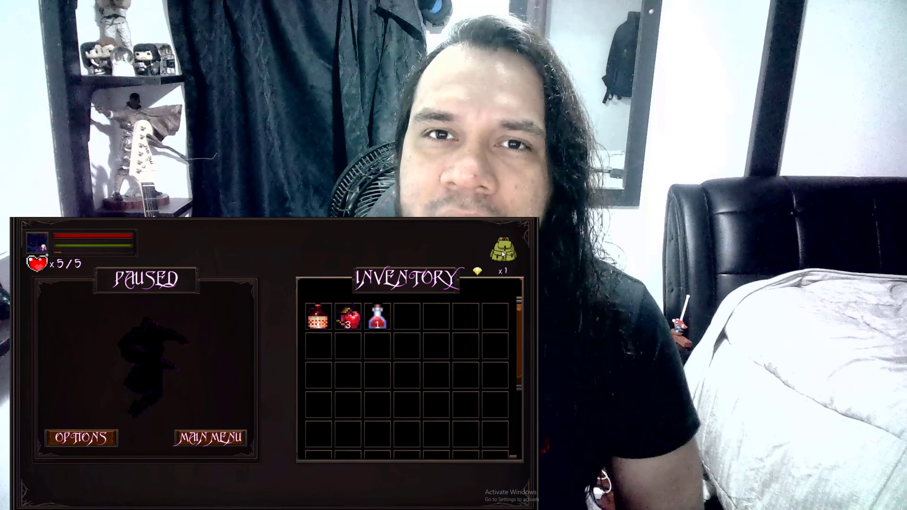
click(503, 255)
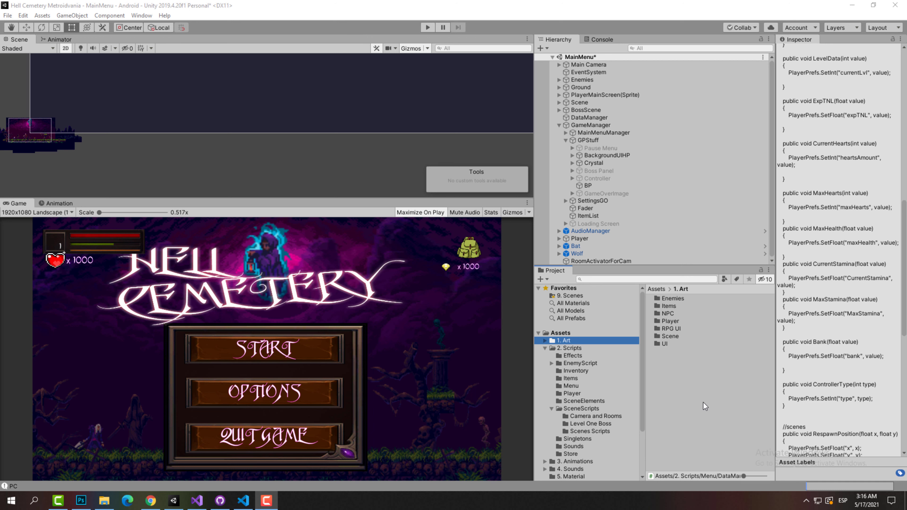
Open GameData.cs from Assets > 2. Scripts > Menu in Visual Studio
click(571, 348)
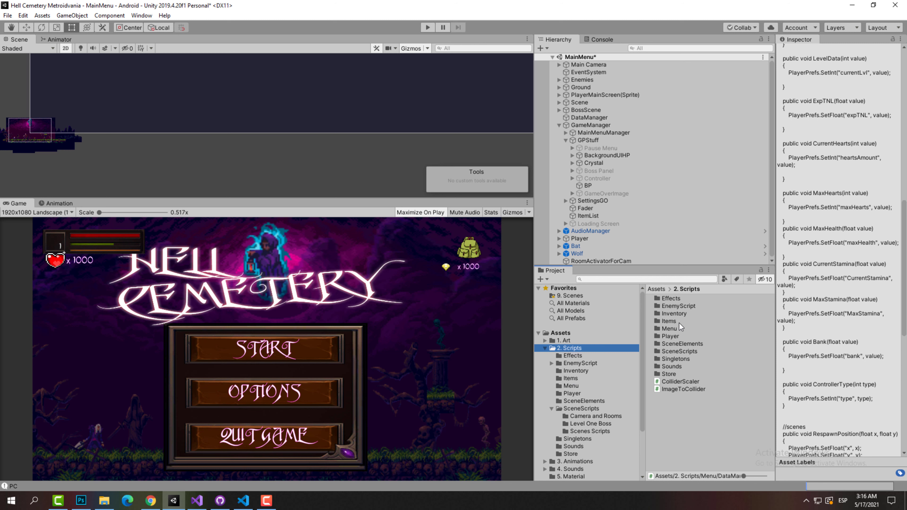
click(673, 330)
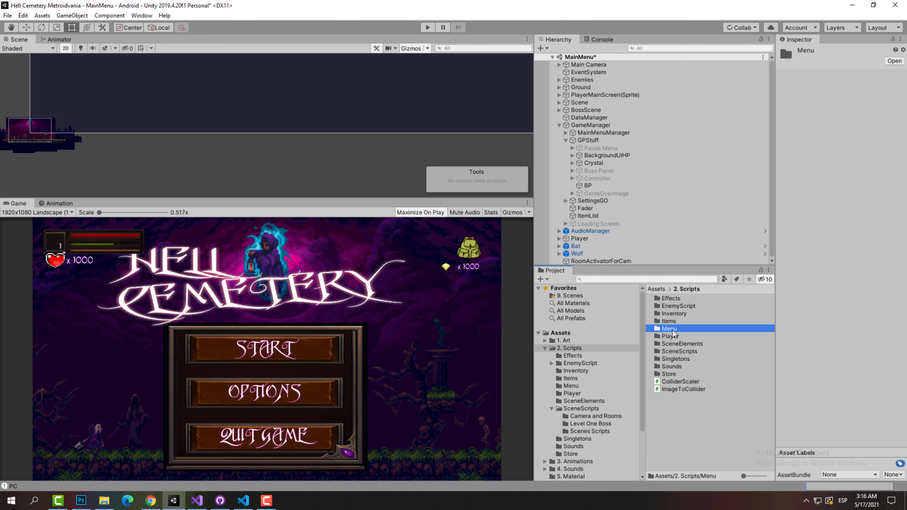
double_click(672, 331)
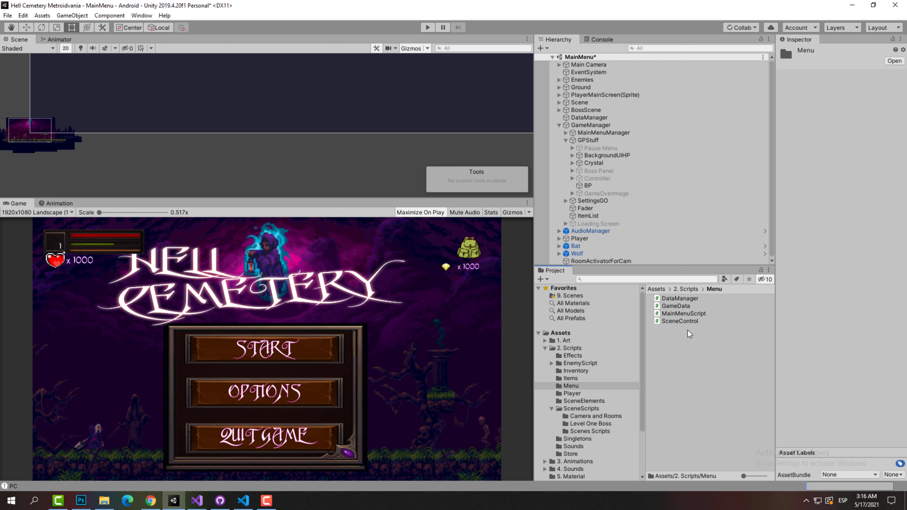
click(681, 306)
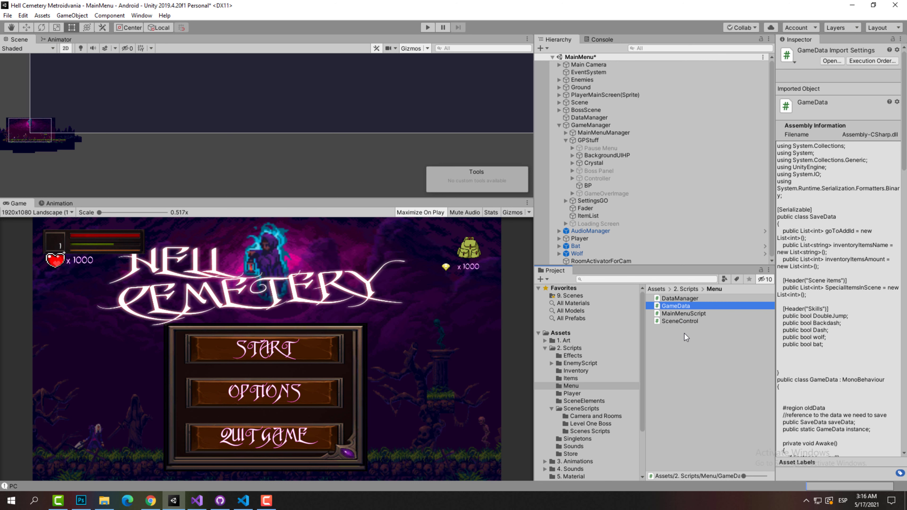
double_click(679, 305)
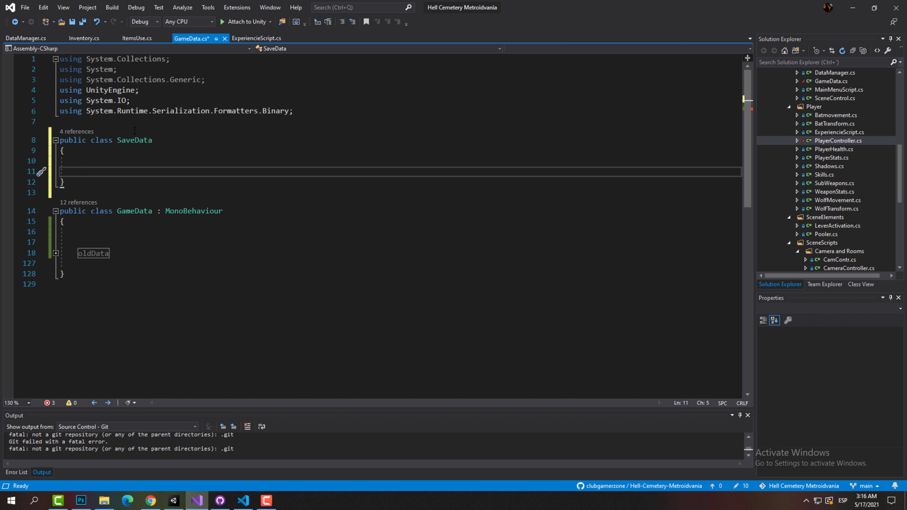
Select the using System.IO and binary formatter import lines in GameData.cs
click(131, 101)
click(236, 140)
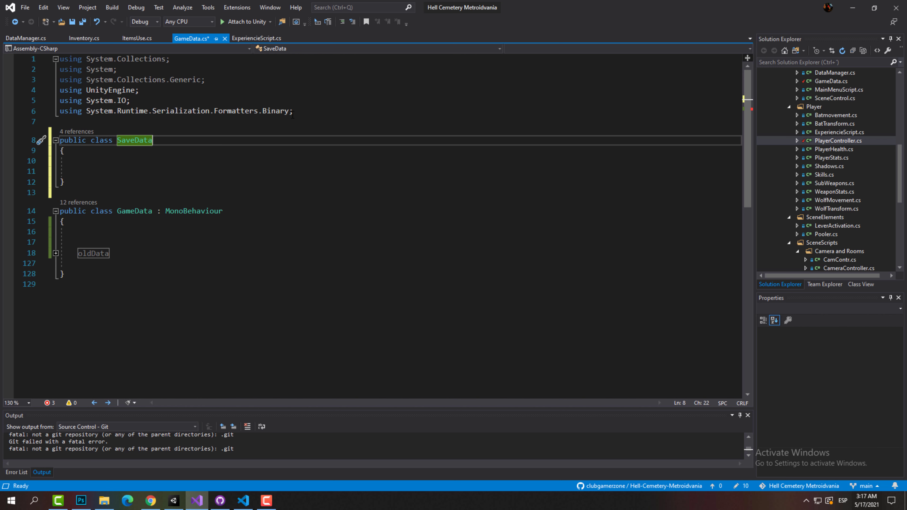
drag(293, 112, 60, 101)
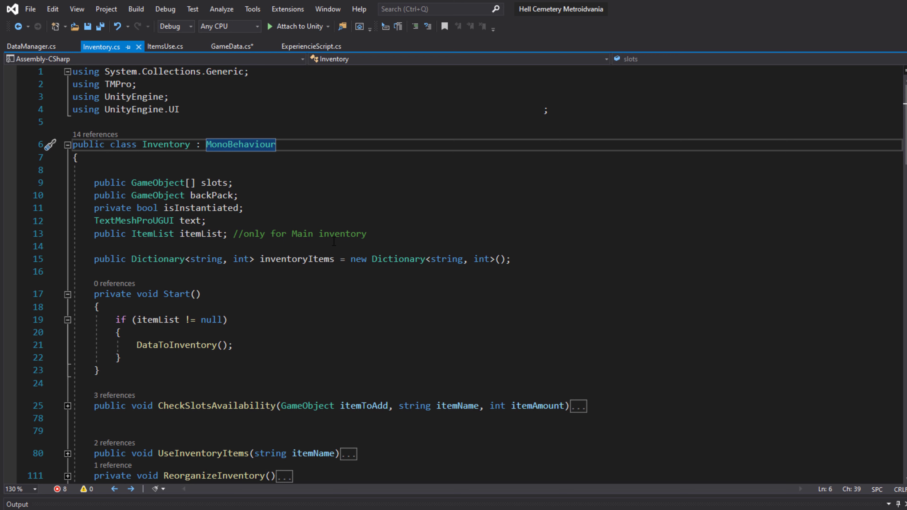
double_click(154, 260)
click(518, 259)
ctrl+scroll(494, 285, up, 1)
double_click(495, 281)
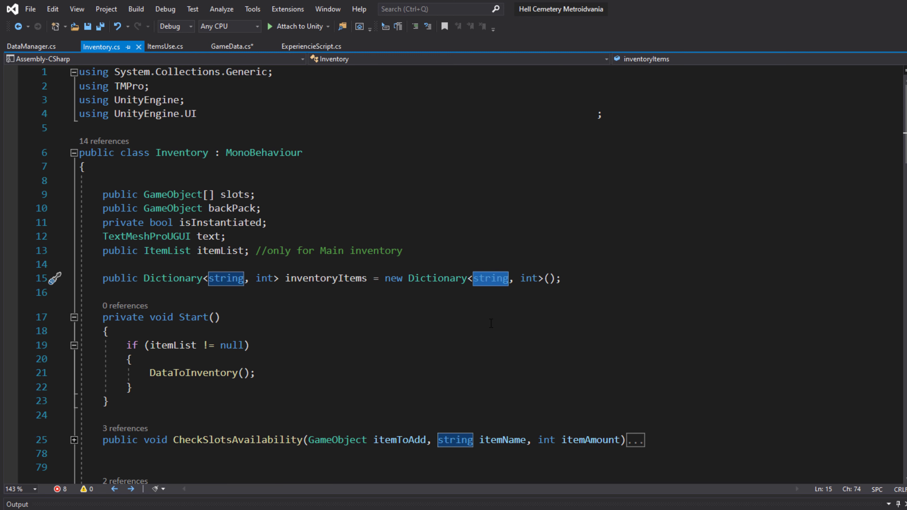
double_click(529, 278)
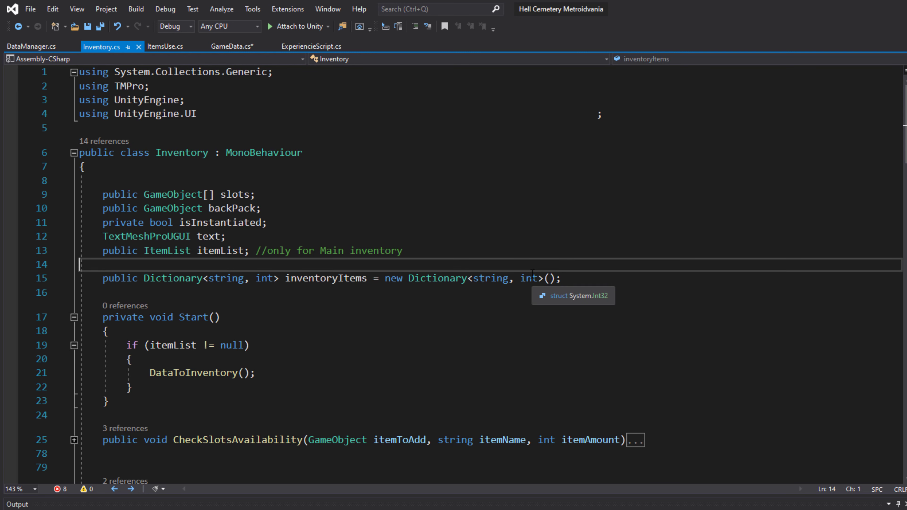
click(596, 280)
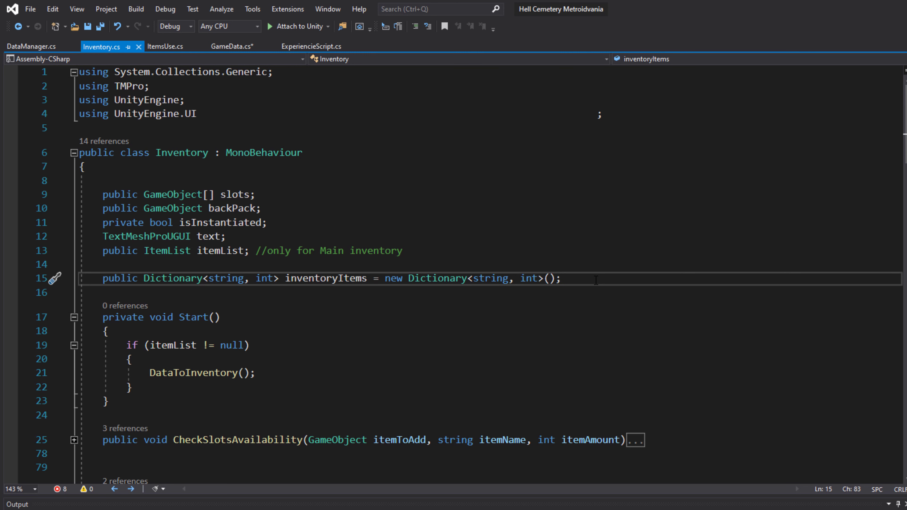
click(230, 51)
click(244, 155)
click(100, 46)
double_click(233, 210)
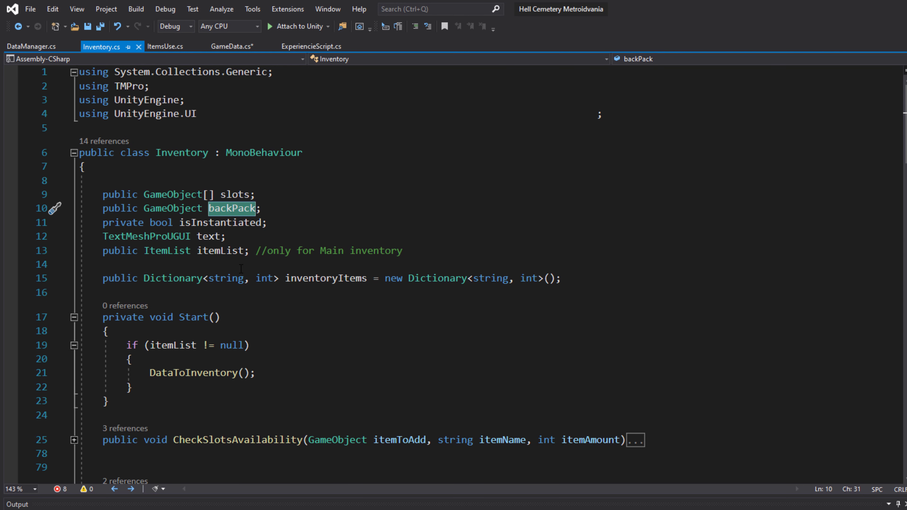
click(222, 269)
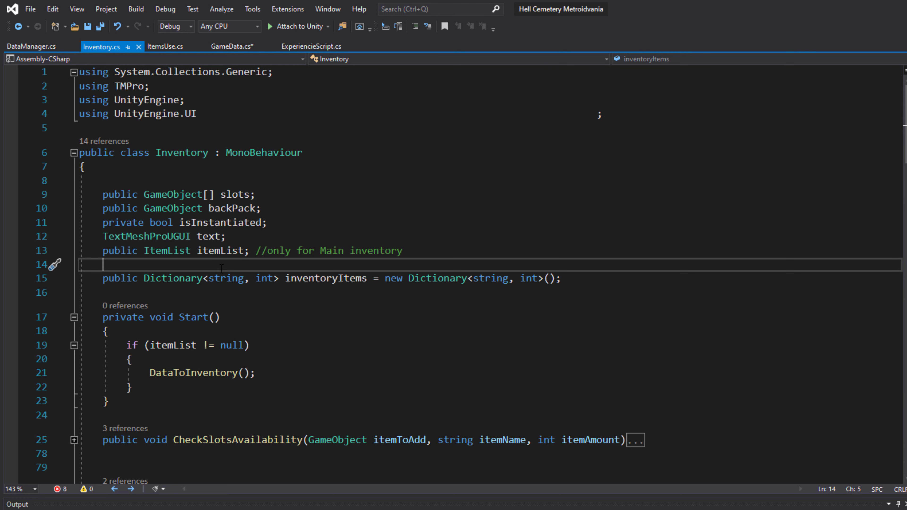
click(230, 51)
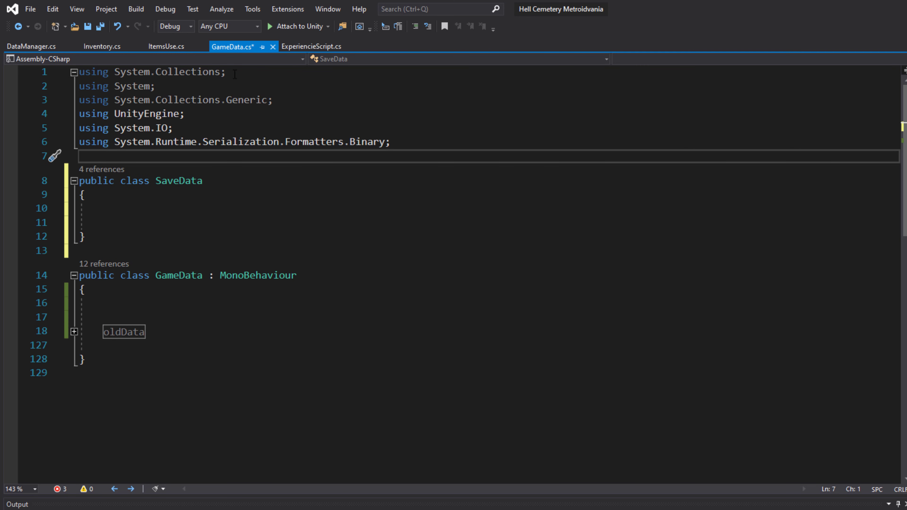
double_click(241, 142)
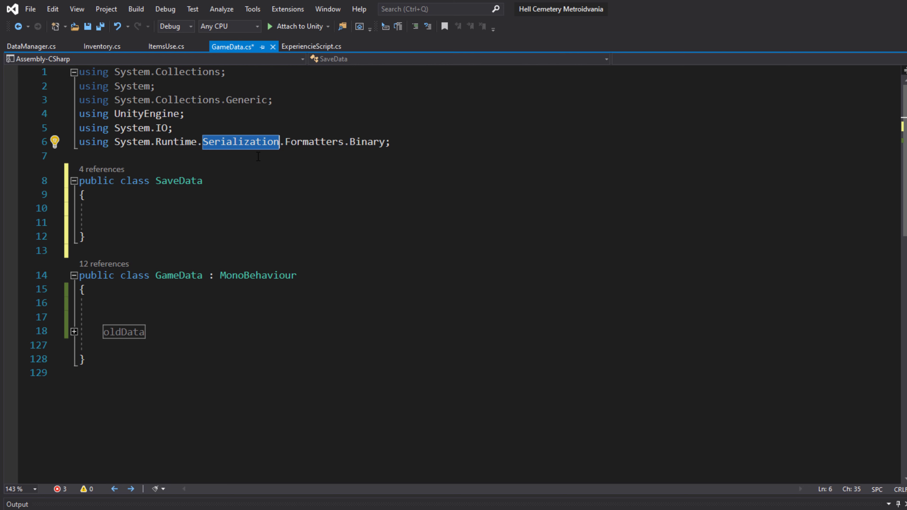
click(103, 45)
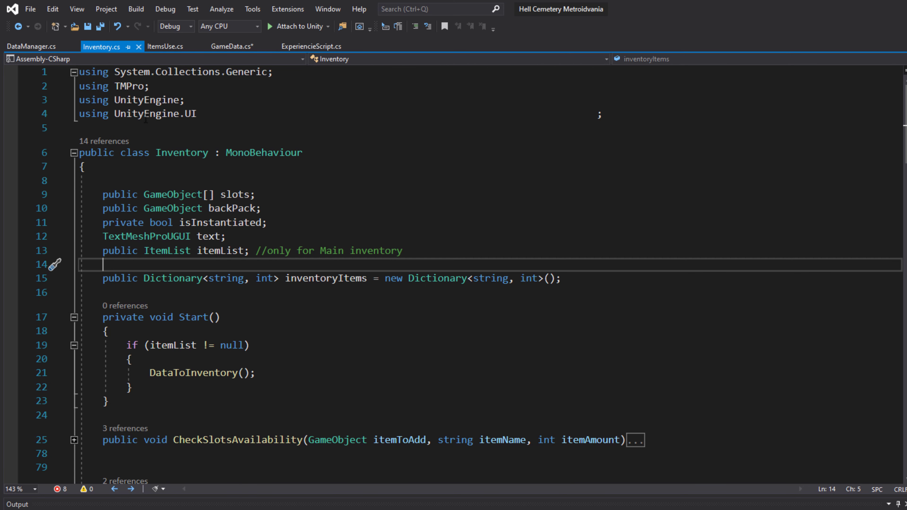
double_click(226, 278)
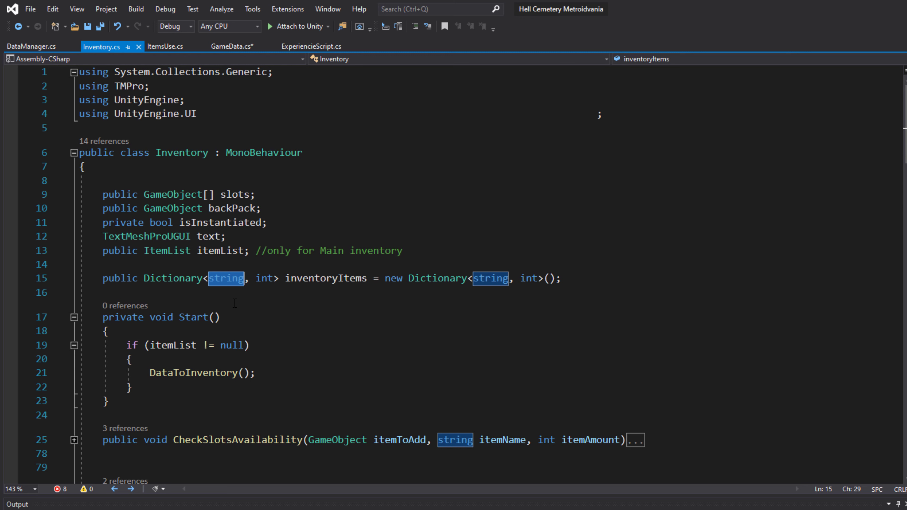
double_click(266, 279)
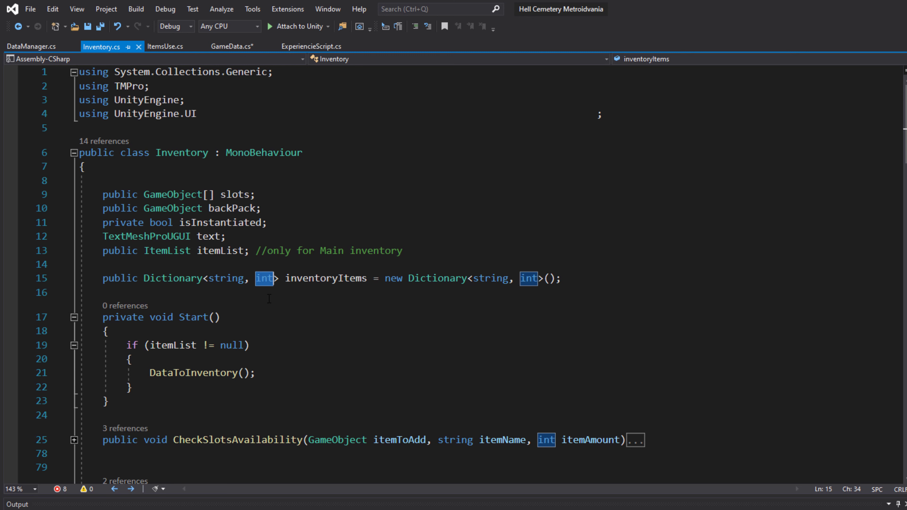
double_click(302, 279)
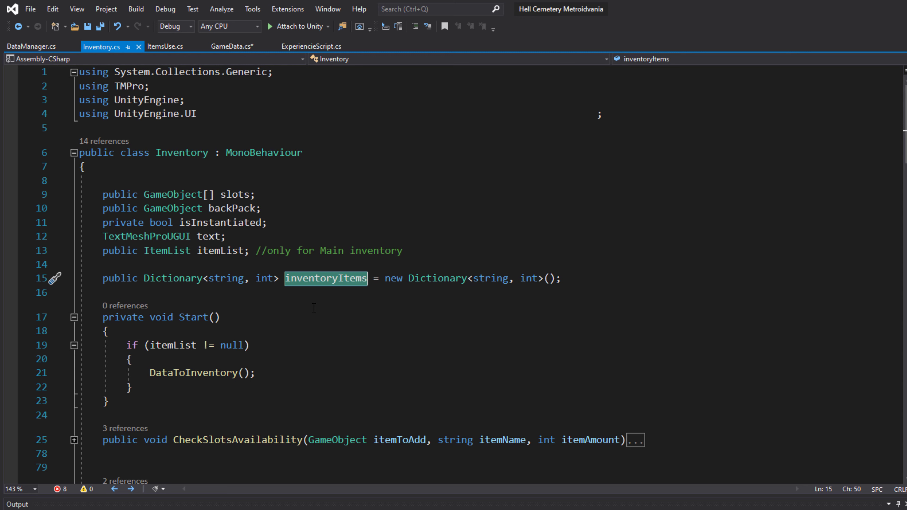
click(202, 279)
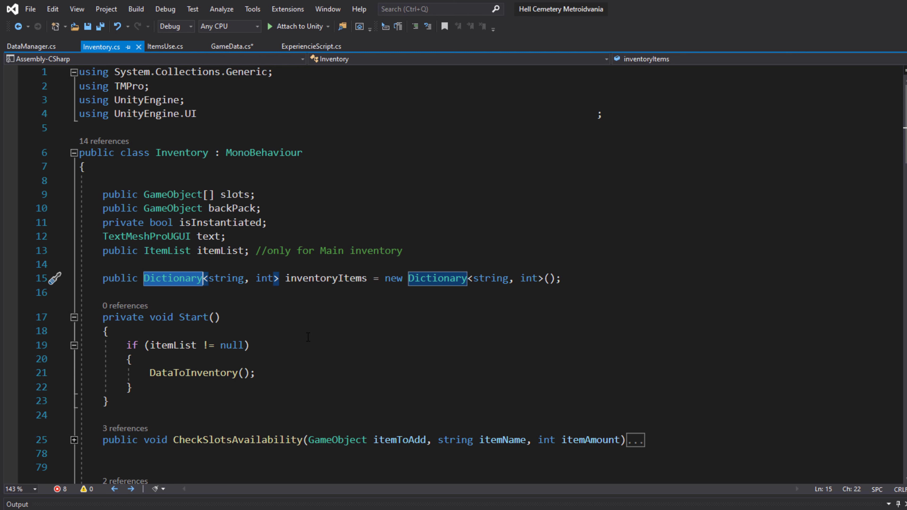
click(257, 270)
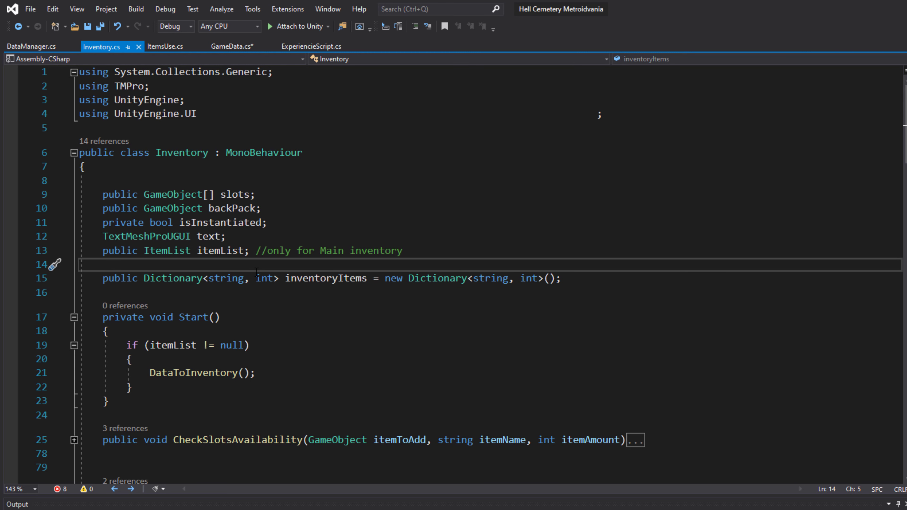
click(182, 153)
click(262, 209)
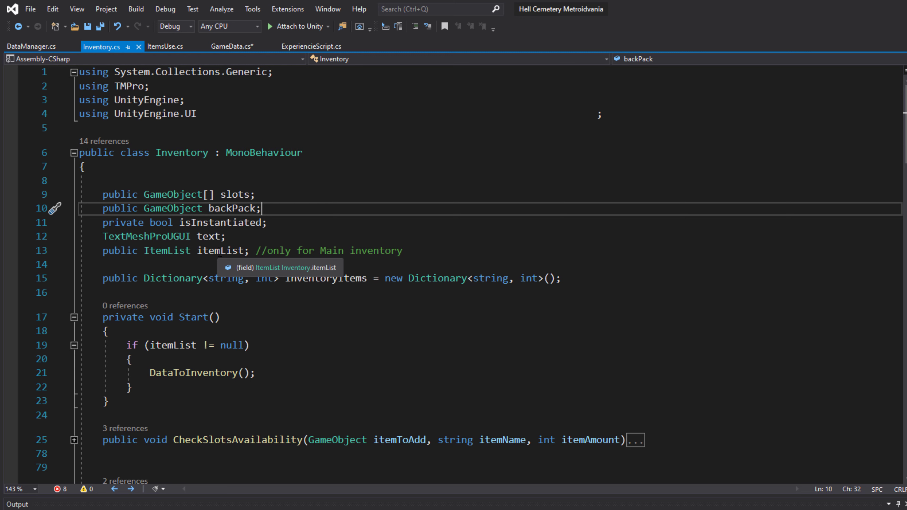
click(407, 250)
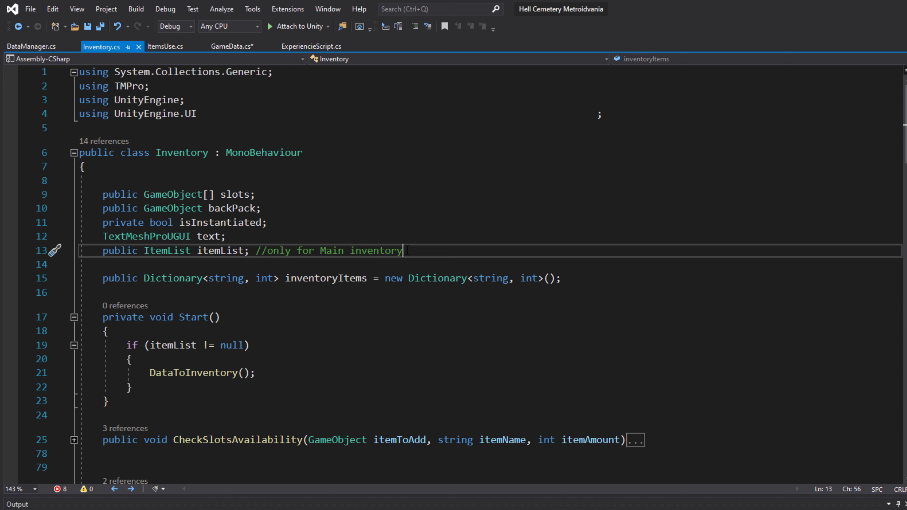
click(256, 250)
Review ItemsUse.cs's ID field and UseButton method, then return to Inventory.cs
click(161, 47)
click(244, 167)
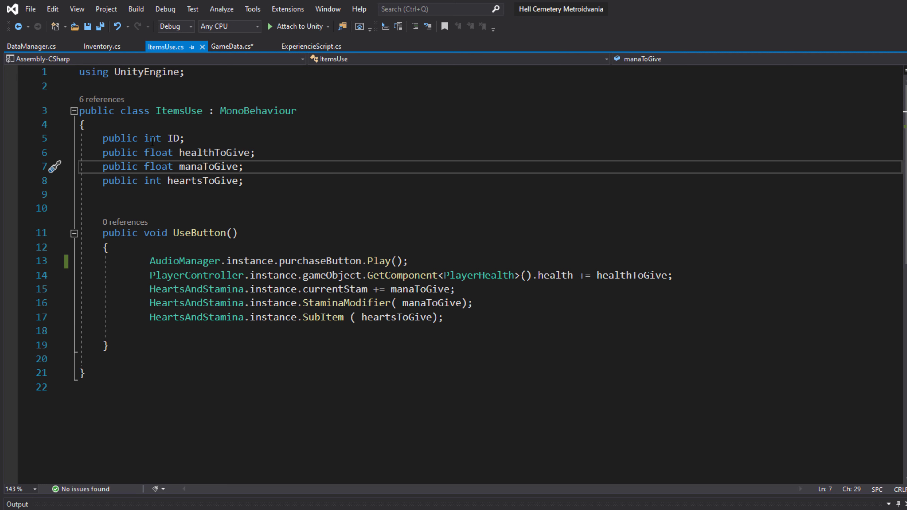
click(183, 138)
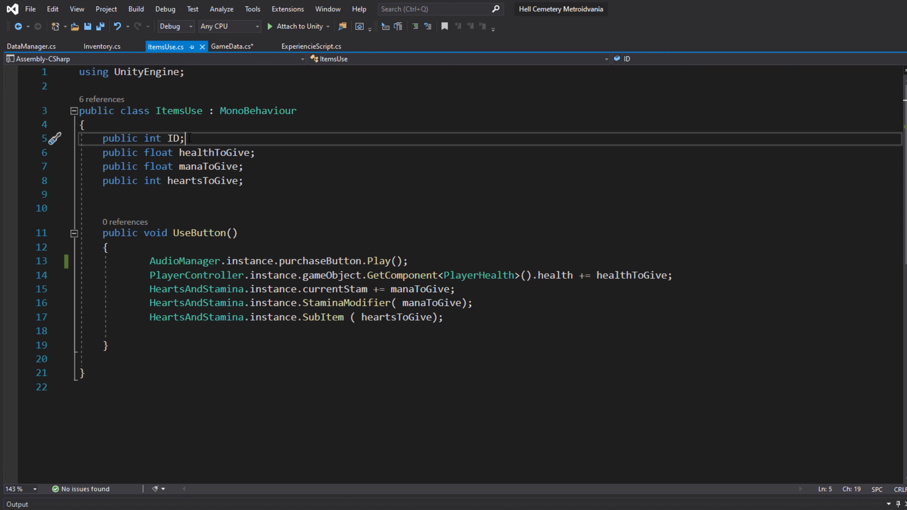
click(102, 48)
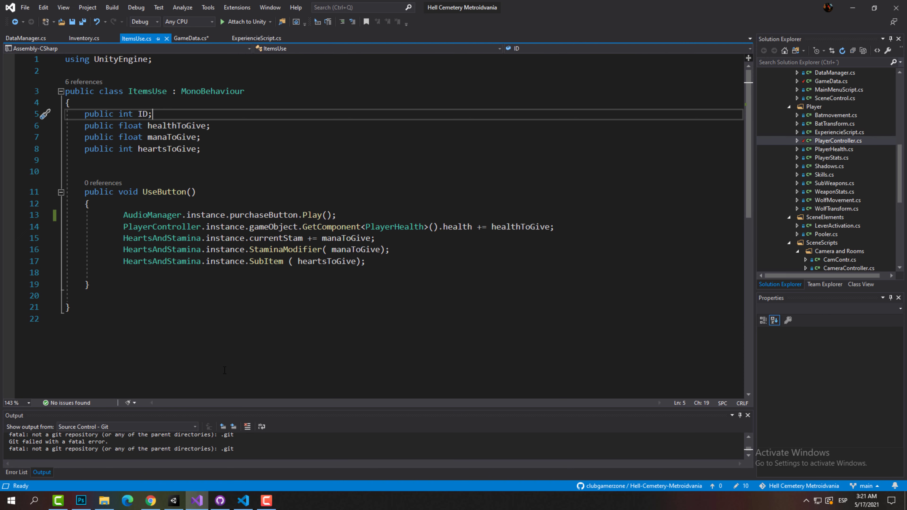
Inspect the InventoryItems prefabs and the ItemList object holding the five items
click(174, 500)
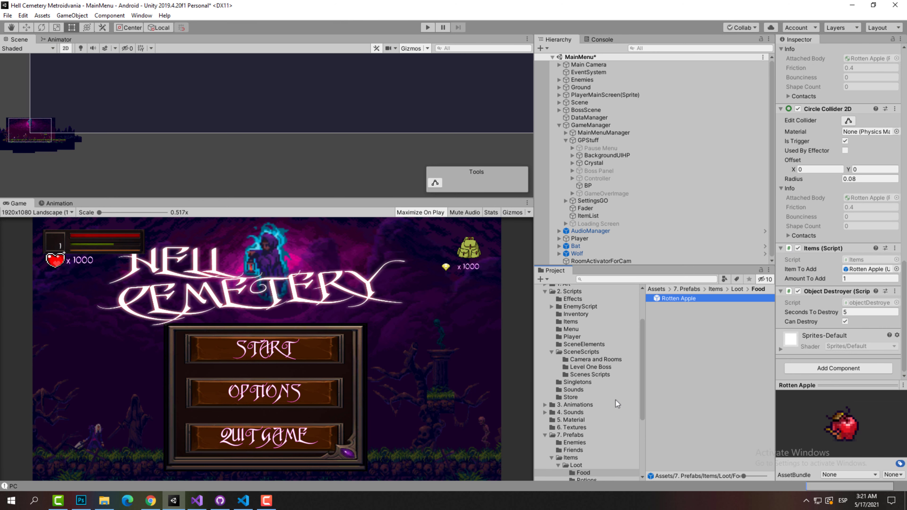
scroll(628, 403, down, 2)
scroll(623, 403, down, 3)
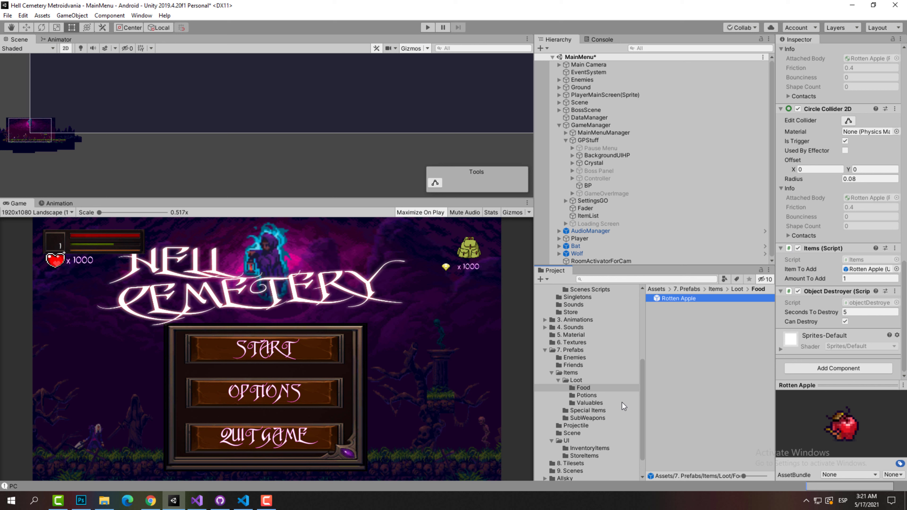
click(589, 448)
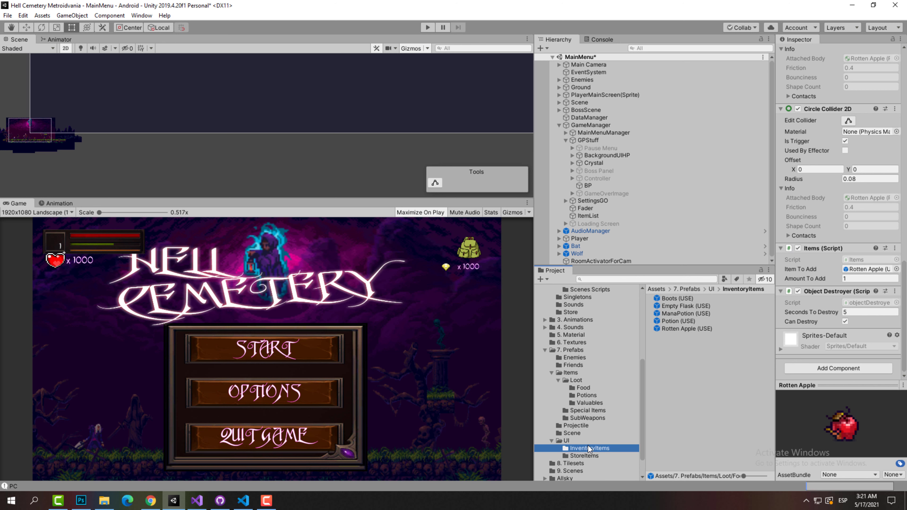
scroll(588, 447, down, 2)
click(602, 126)
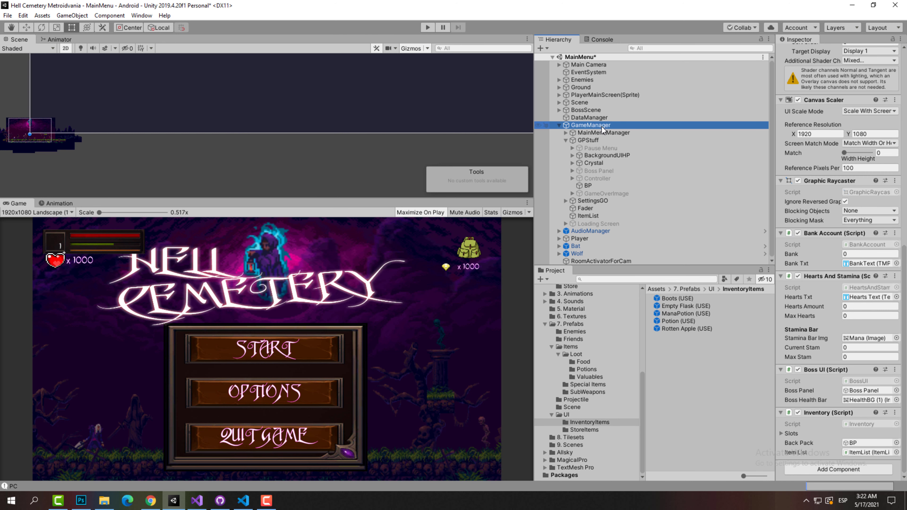
right_click(600, 125)
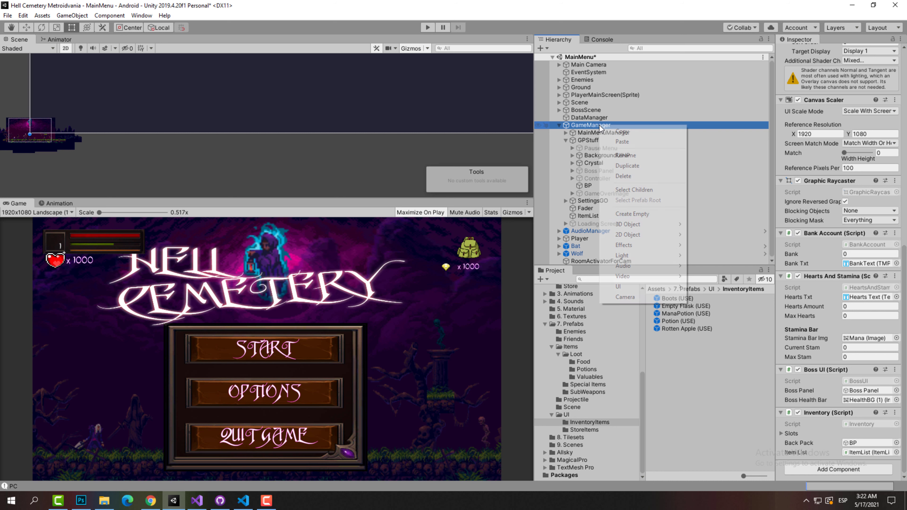
click(622, 217)
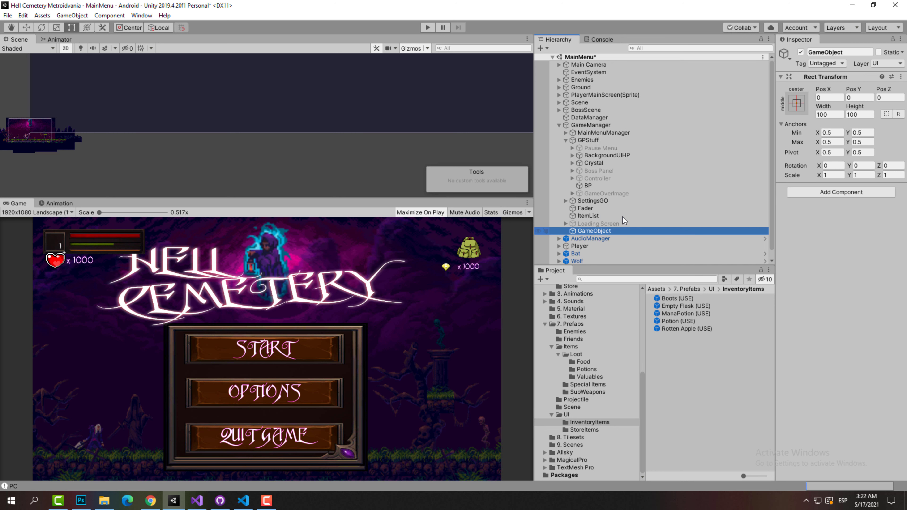
key(Delete)
click(599, 218)
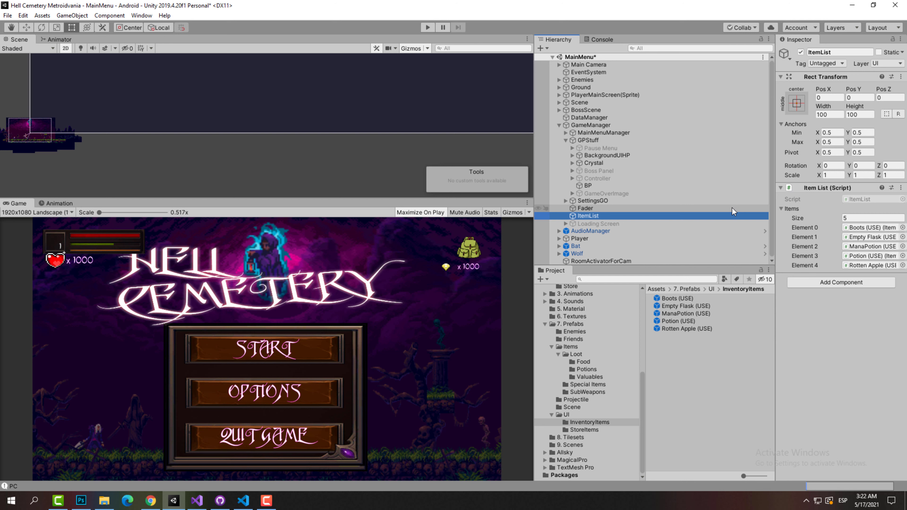
Re-link the GameManager Inventory's Item List field to the ItemList object
click(594, 125)
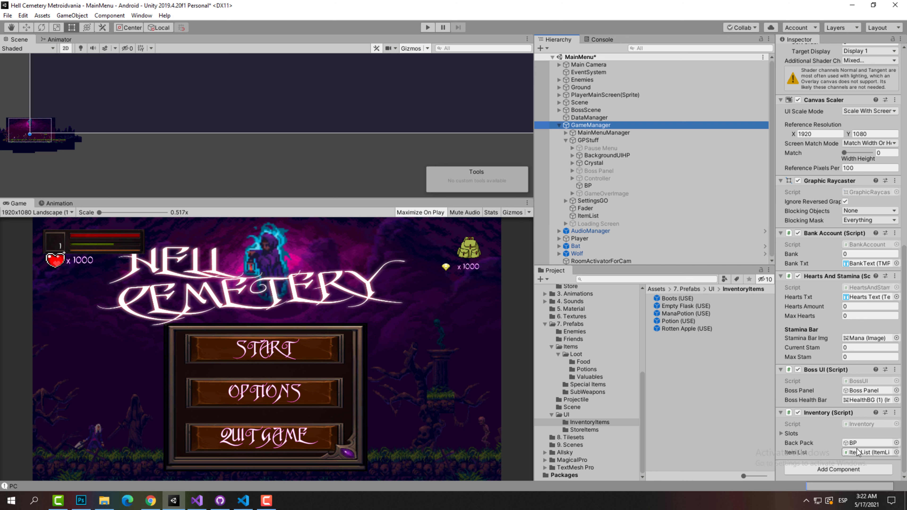
click(871, 452)
key(Delete)
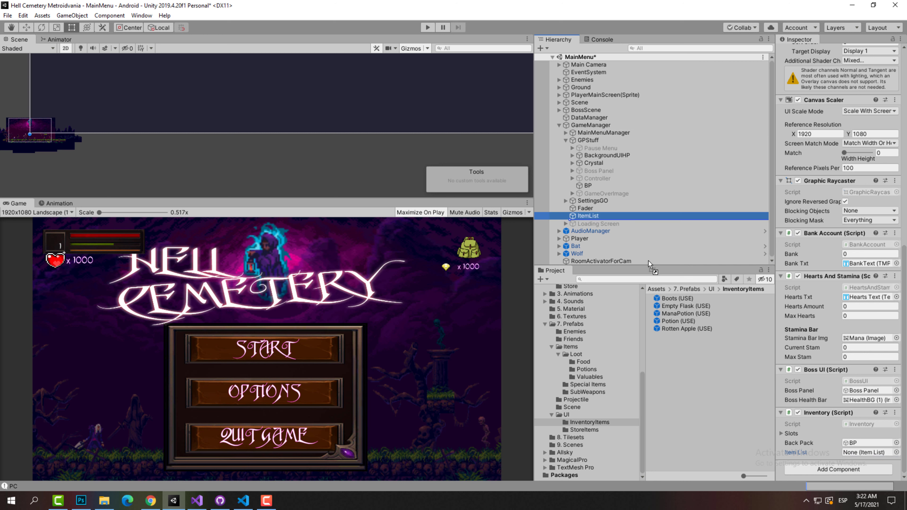
drag(595, 218, 850, 453)
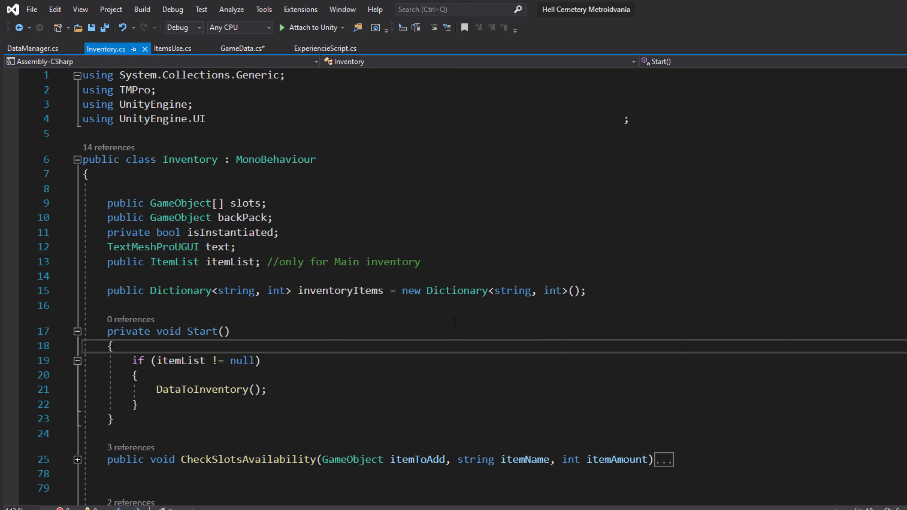
click(384, 291)
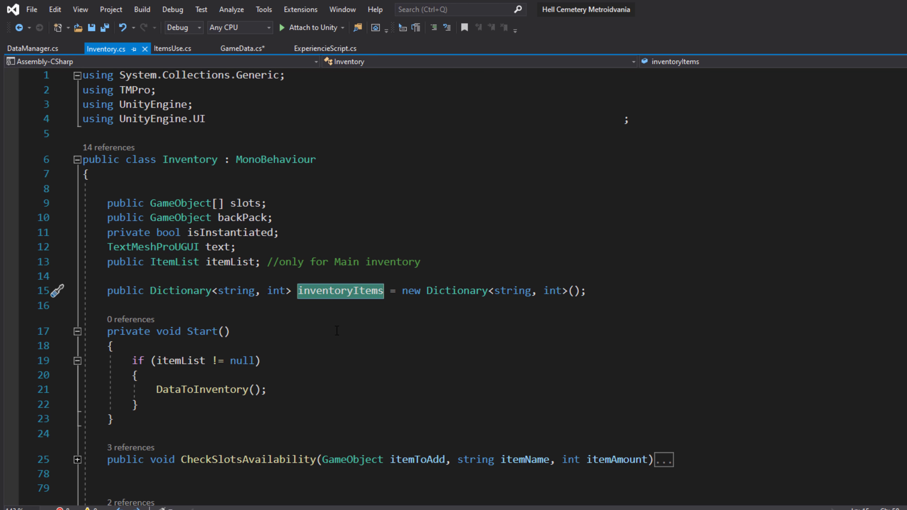
drag(447, 331, 443, 315)
click(531, 290)
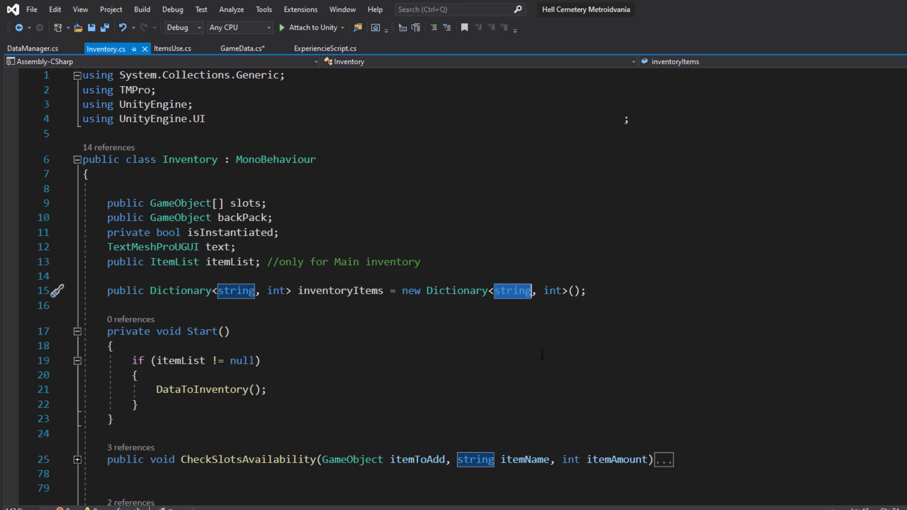
click(557, 291)
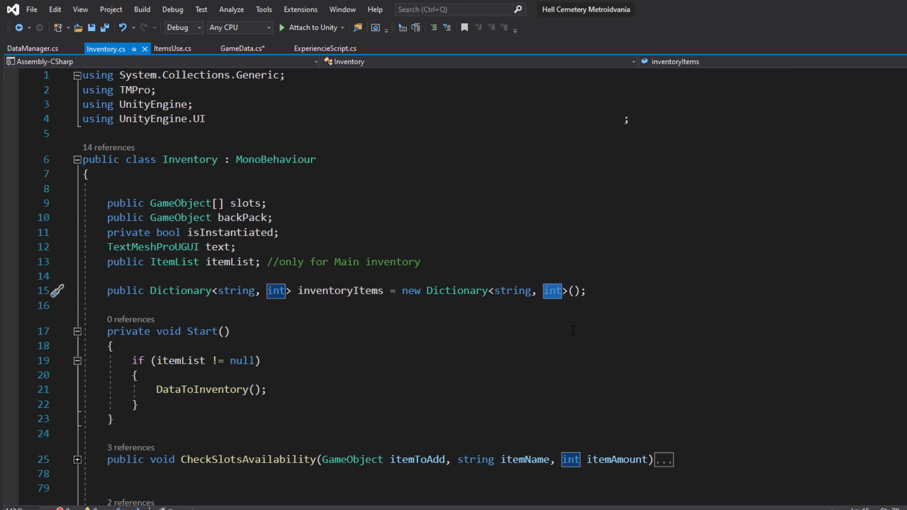
click(238, 52)
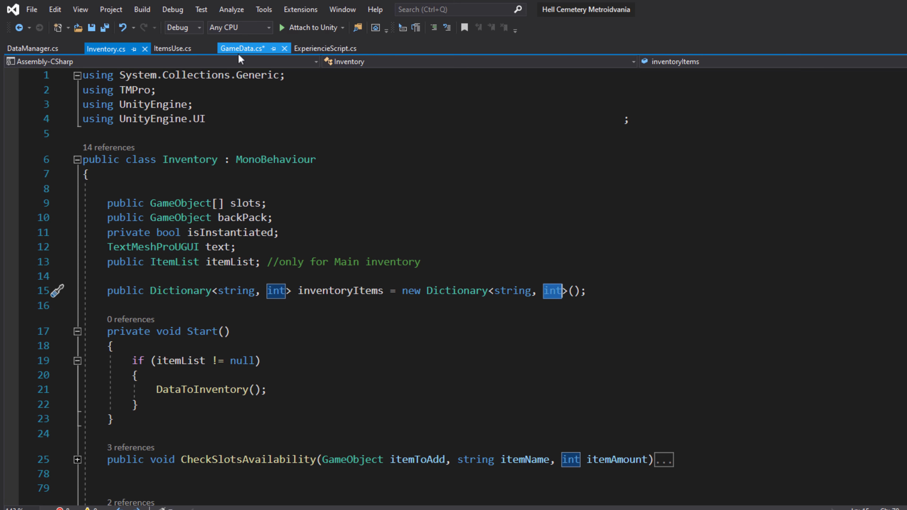
Add a public List<int> goToAddId = new List<int>(); field to SaveData
click(193, 221)
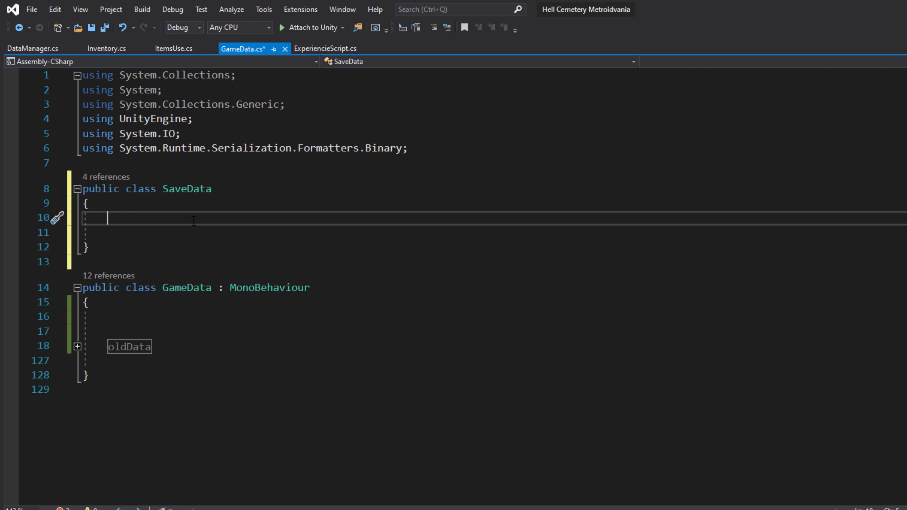
text(public l)
key(Tab)
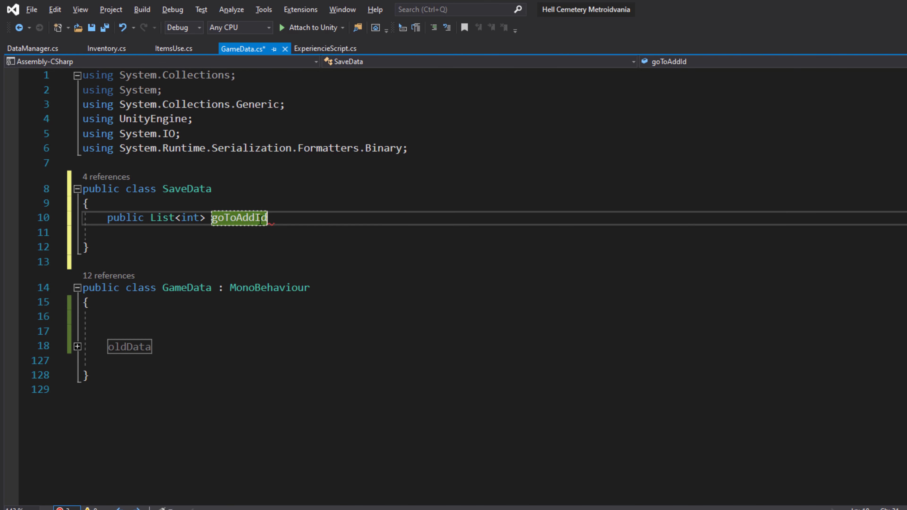
text( = new li)
key(Tab)
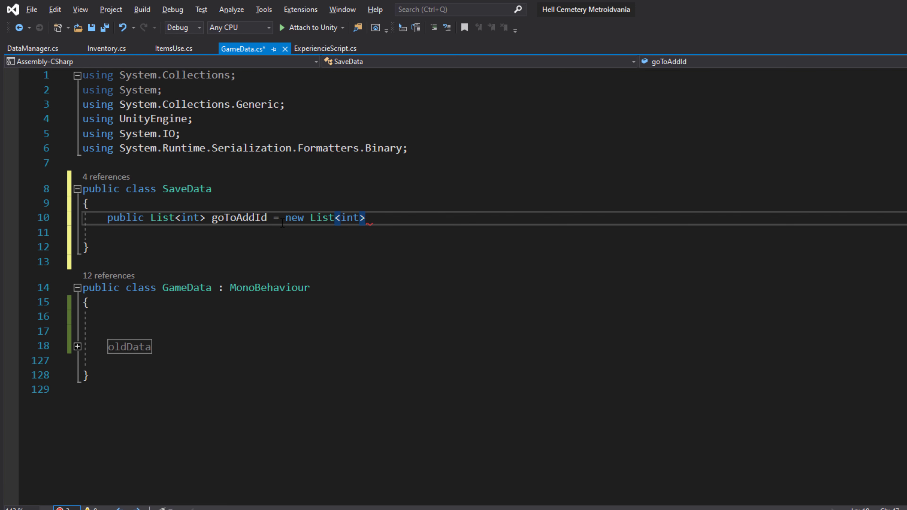
text(();)
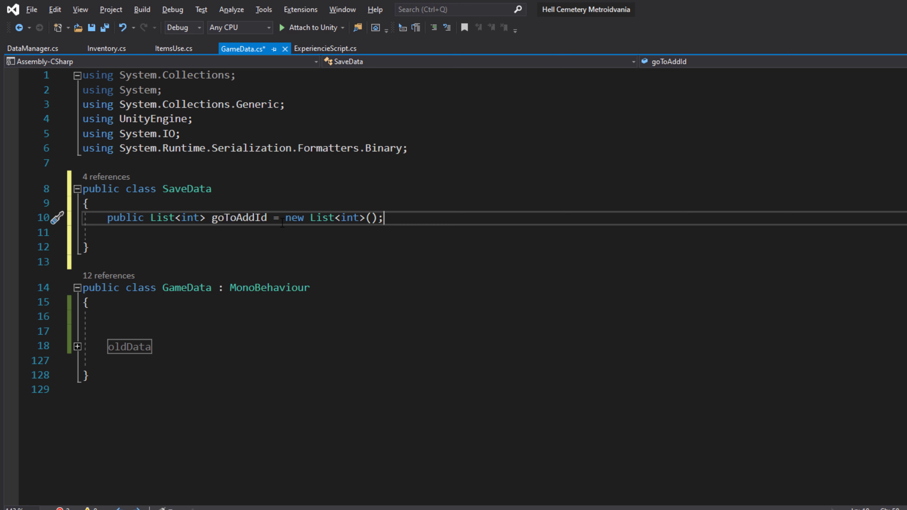
key(Return)
Add a public List<string> inventoryItemsName = new List<string>(); field
text(public )
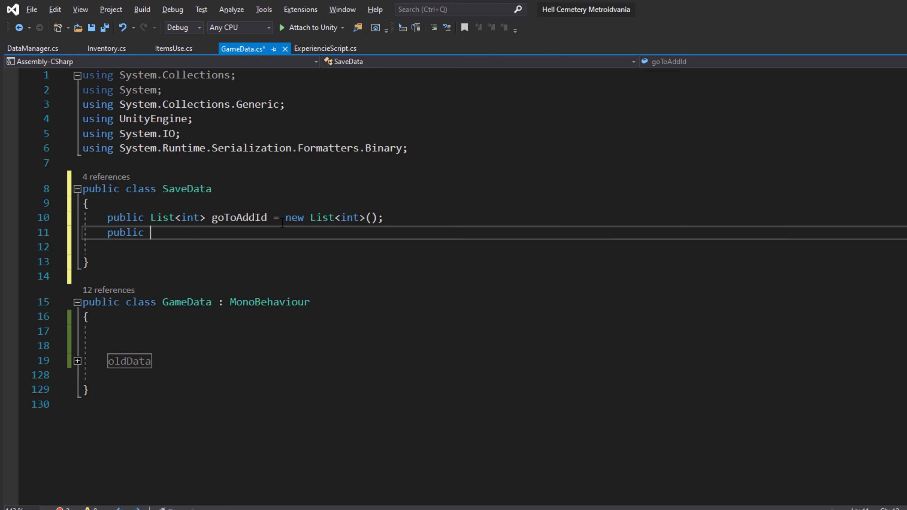
text(List <string> inventoryItemsName =)
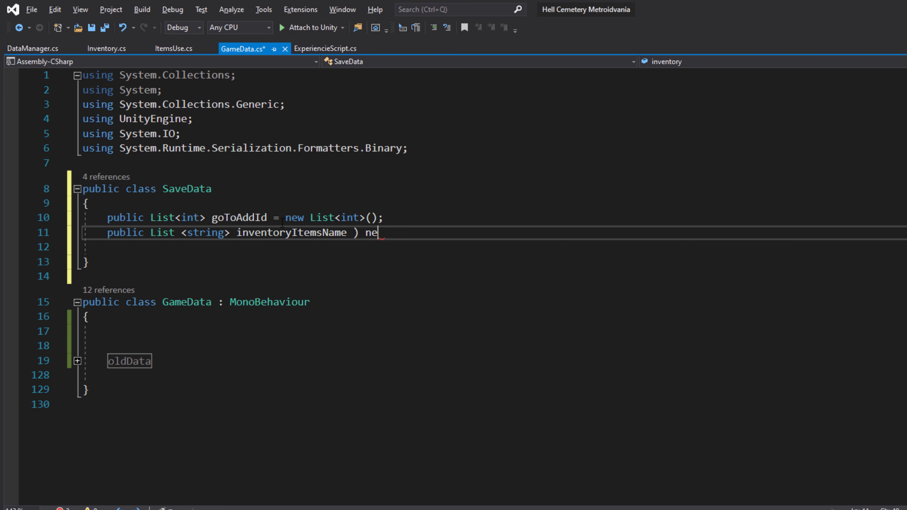
key(BackSpace)
text(= )
text(new li)
key(Tab)
text(()
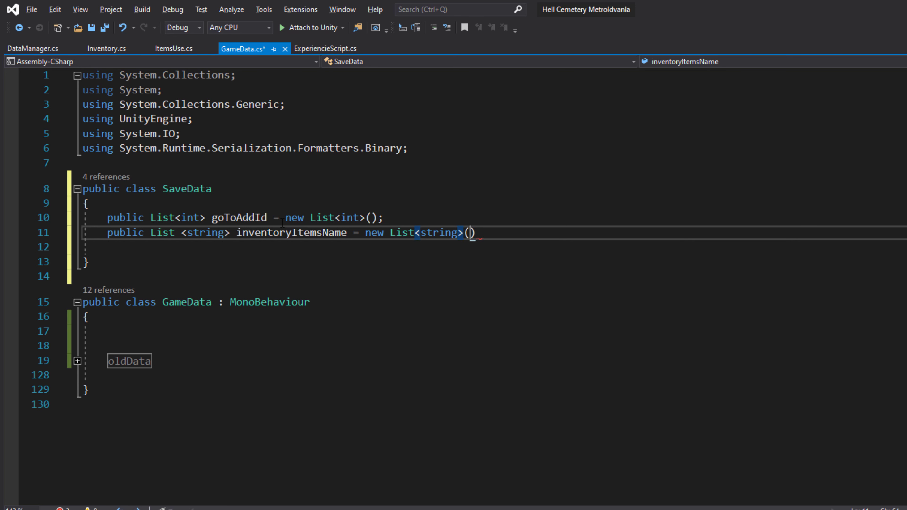
text();)
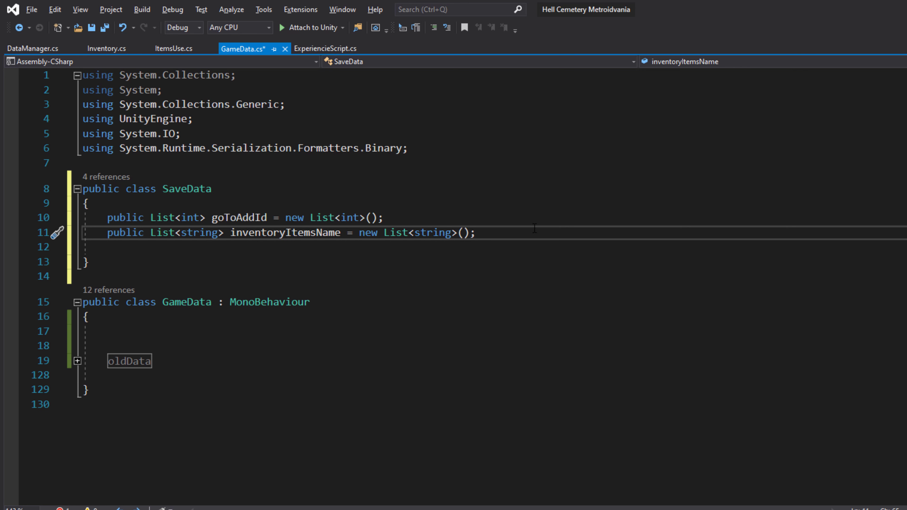
Duplicate the goToAddId line as inventoryItemsAmount and save GameData.cs
click(417, 218)
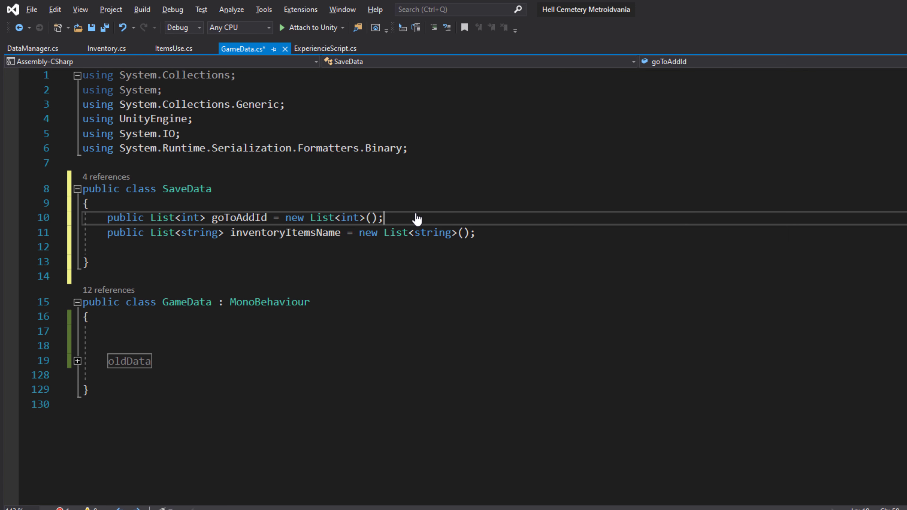
key(ctrl+d)
double_click(238, 233)
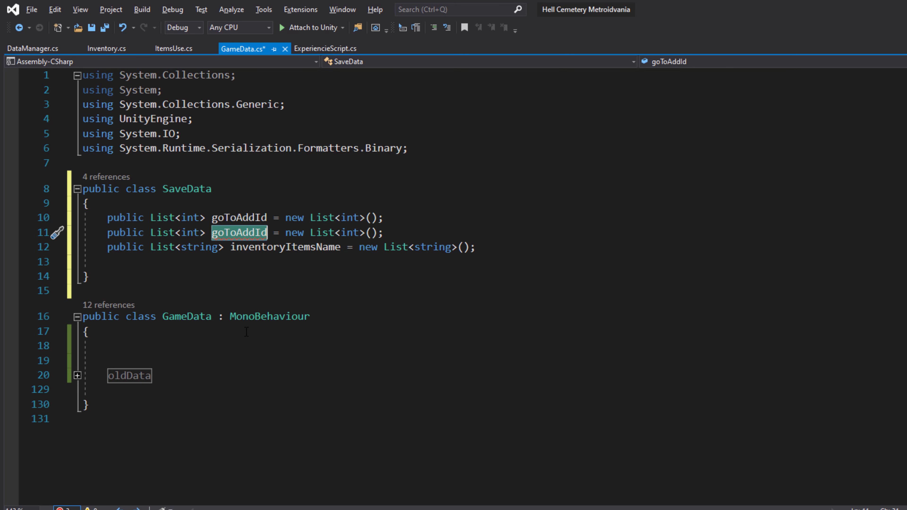
text(inveot)
key(BackSpace)
key(BackSpace)
text(ntoryItemsAm = n)
key(BackSpace)
key(BackSpace)
text(Amount)
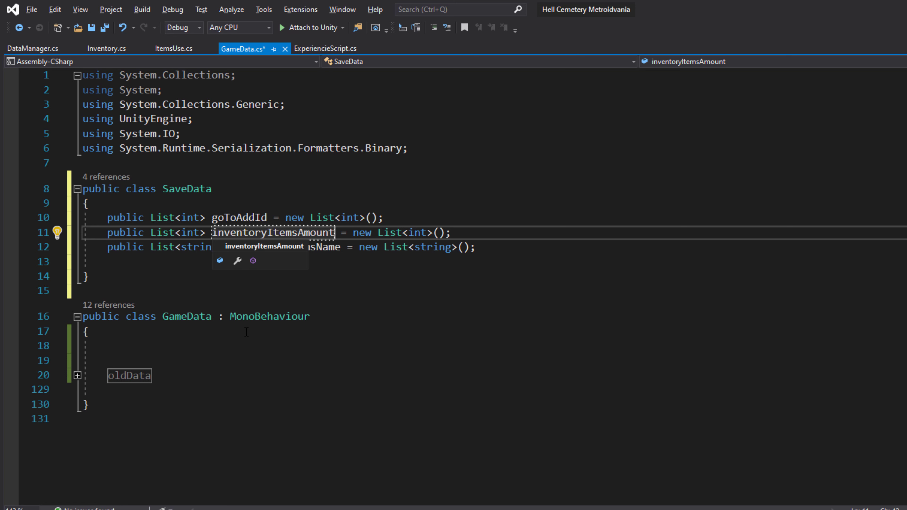
click(489, 235)
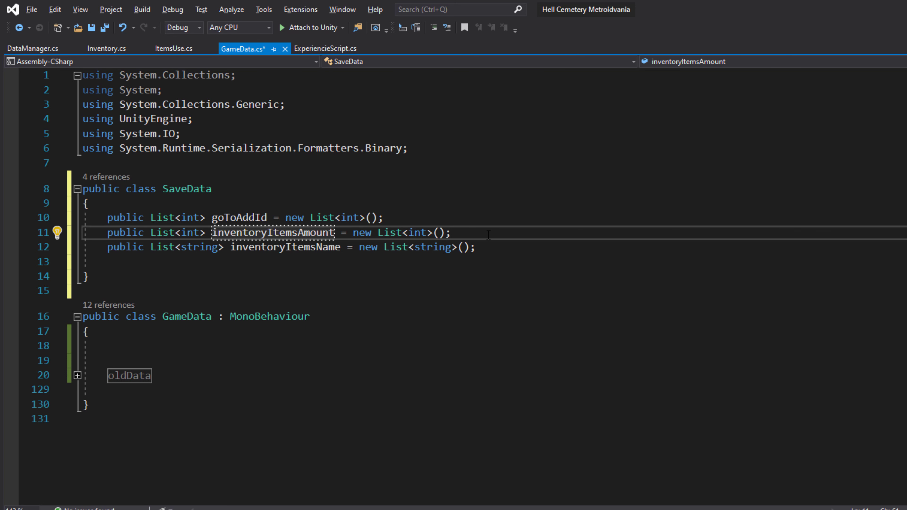
key(ctrl+s)
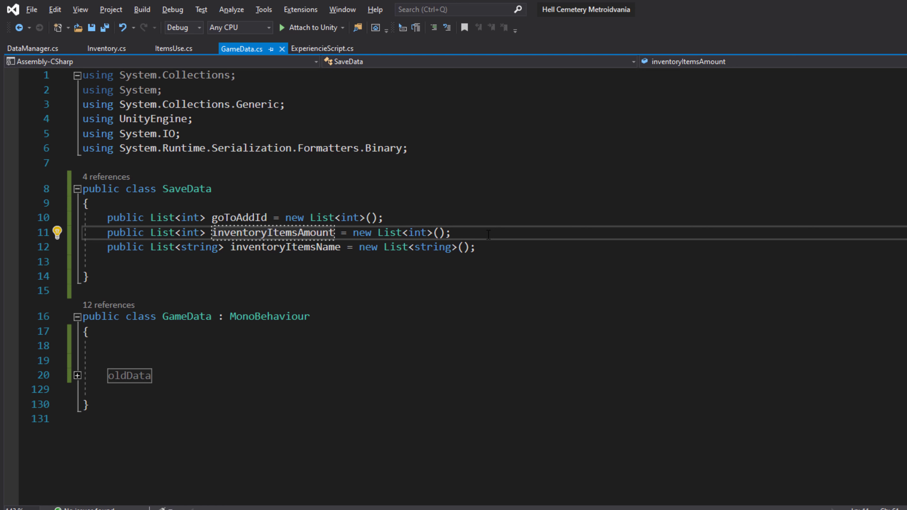
Replace the old oldData code with a public SaveData saveData; field
click(176, 339)
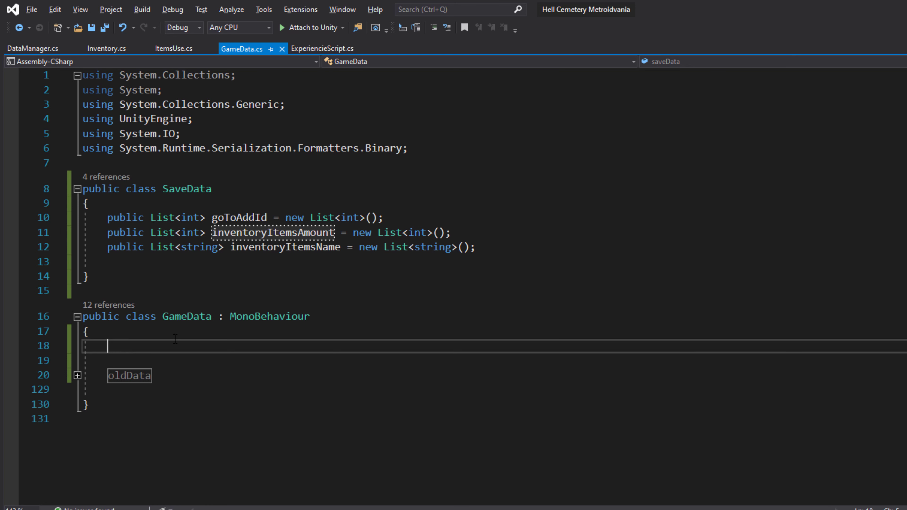
click(218, 372)
key(shift+Home)
key(Delete)
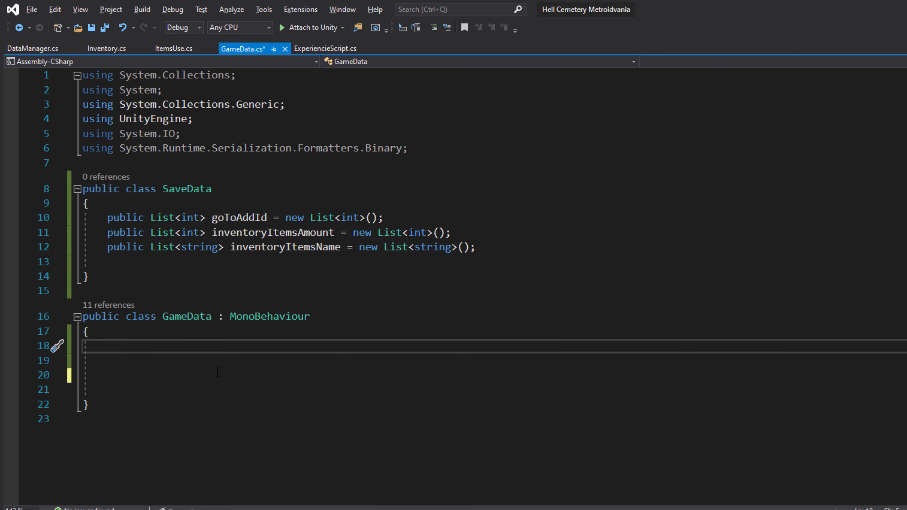
text(public Save)
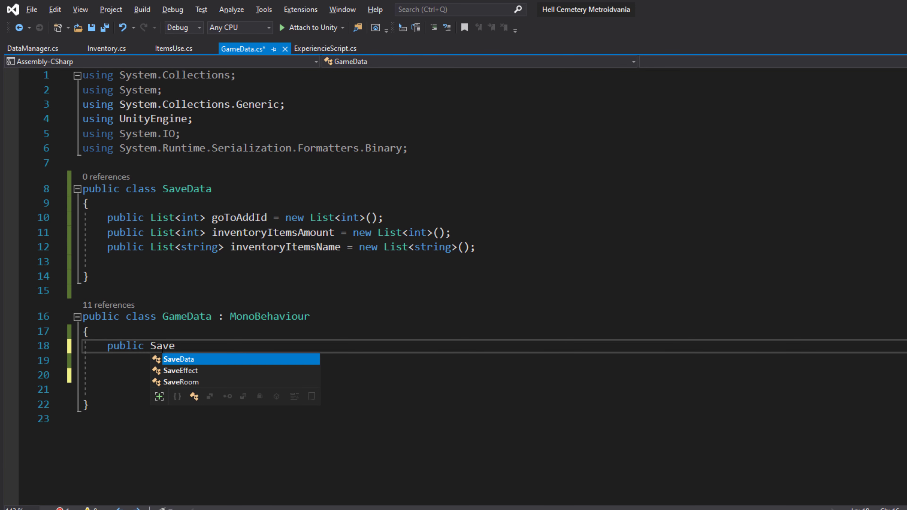
text(Data )
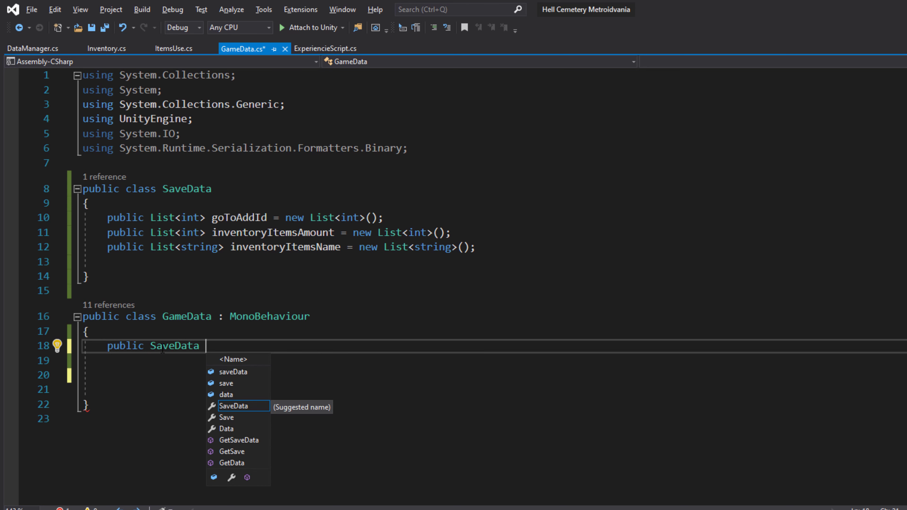
text(saveData;)
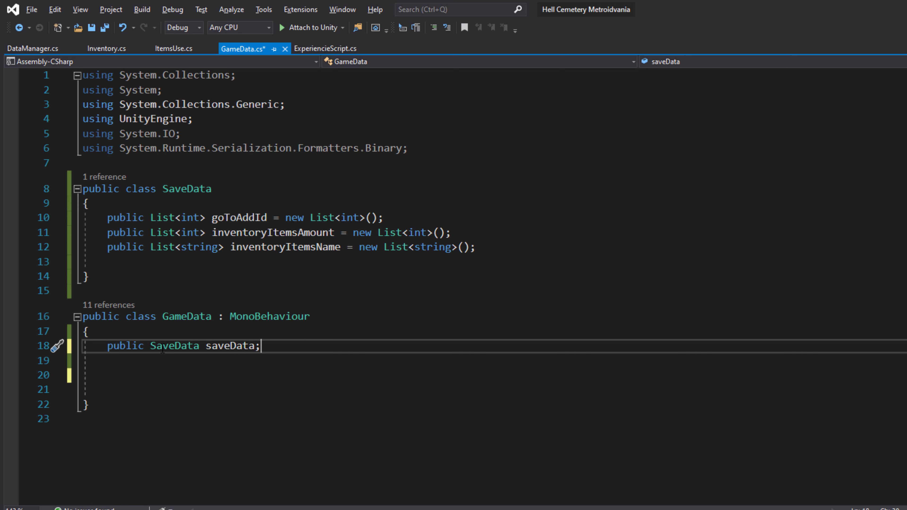
key(Return)
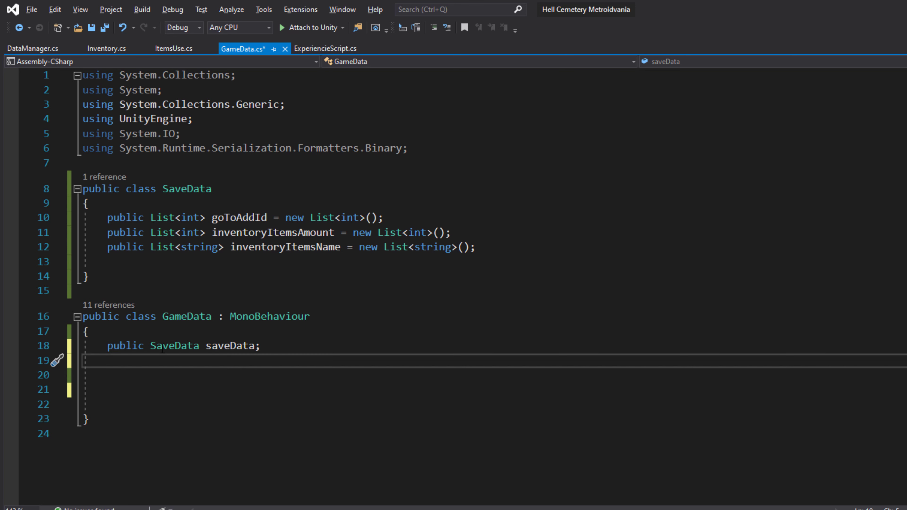
text(publ)
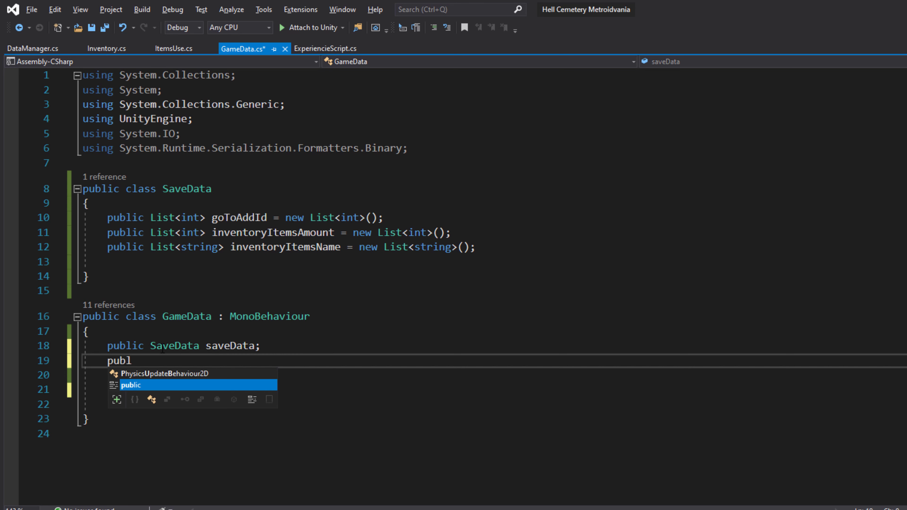
text(i)
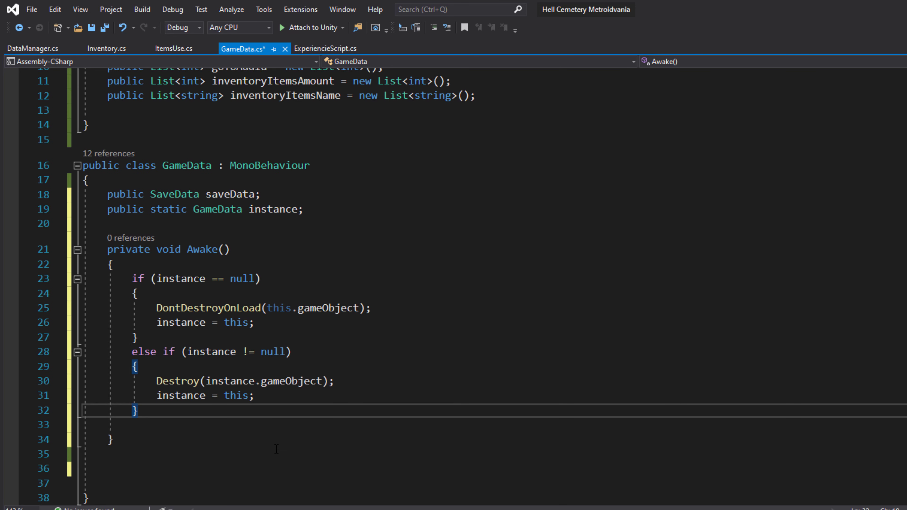
Add an empty public void Save() method below Awake
click(276, 449)
key(Return)
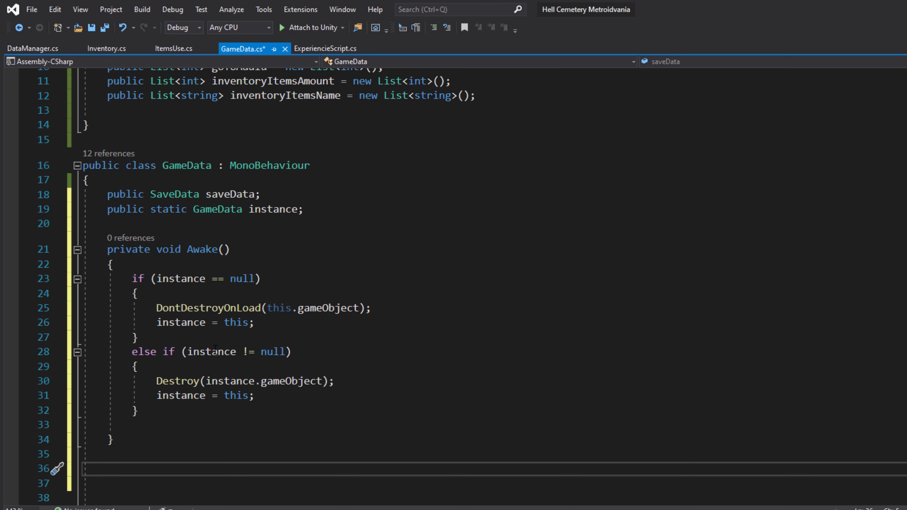
scroll(274, 377, down, 1)
text(public)
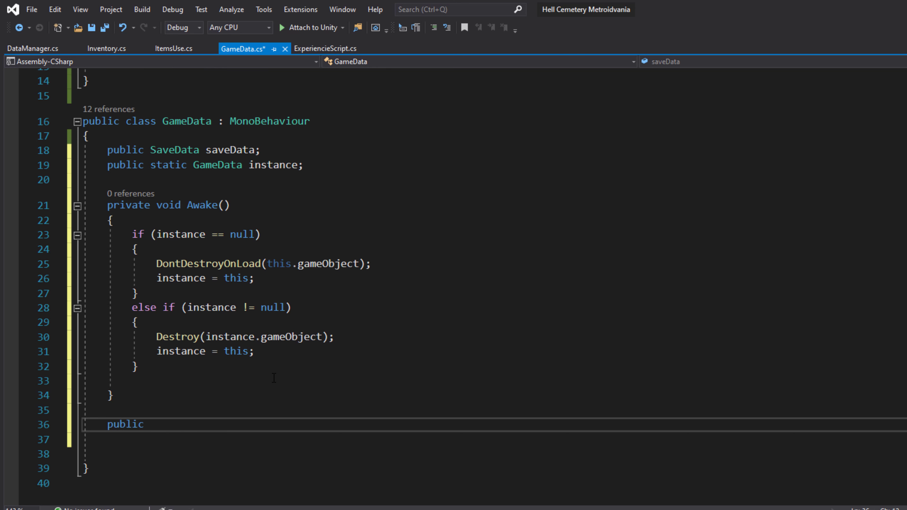
text( Sa)
key(BackSpace)
key(BackSpace)
text(void Save())
key(Return)
text({)
key(Return)
scroll(274, 378, down, 1)
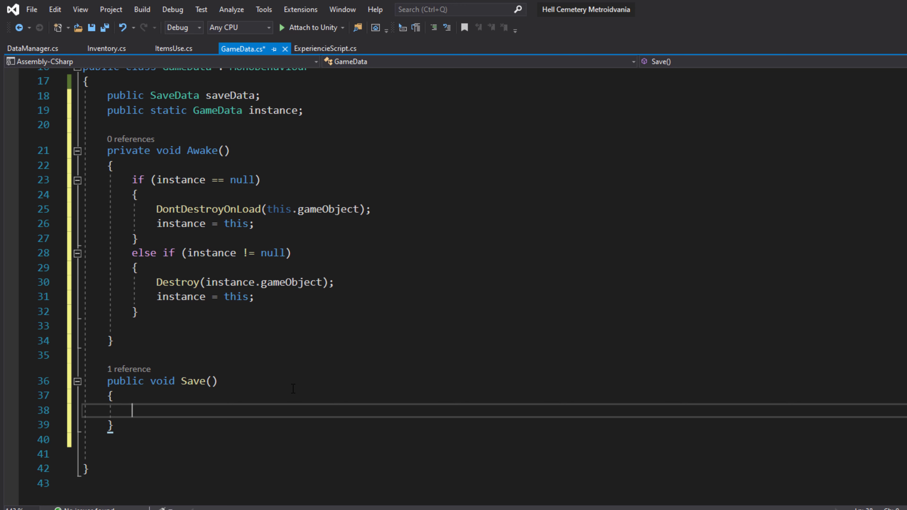
In Save(), create a BinaryFormatter and open persistentDataPath + "/player.dat" with FileMode.Create
text(Binary)
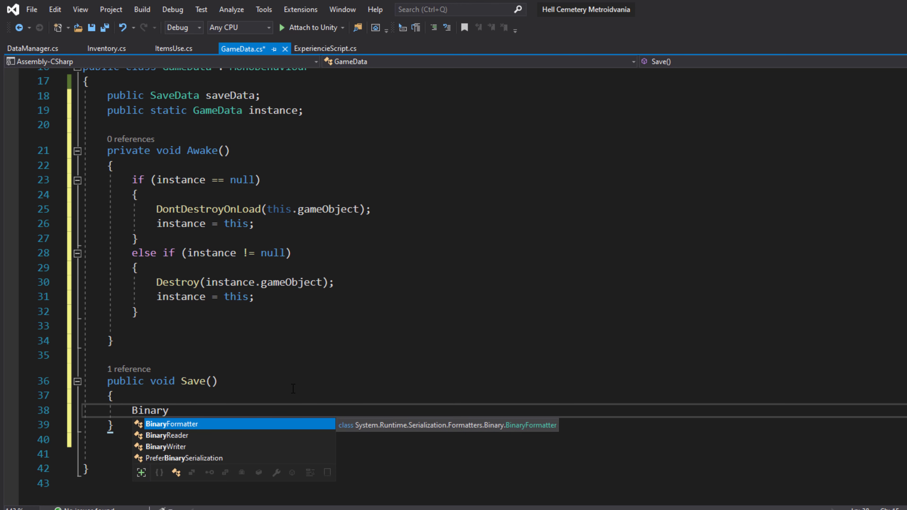
text(Formatter formatter =)
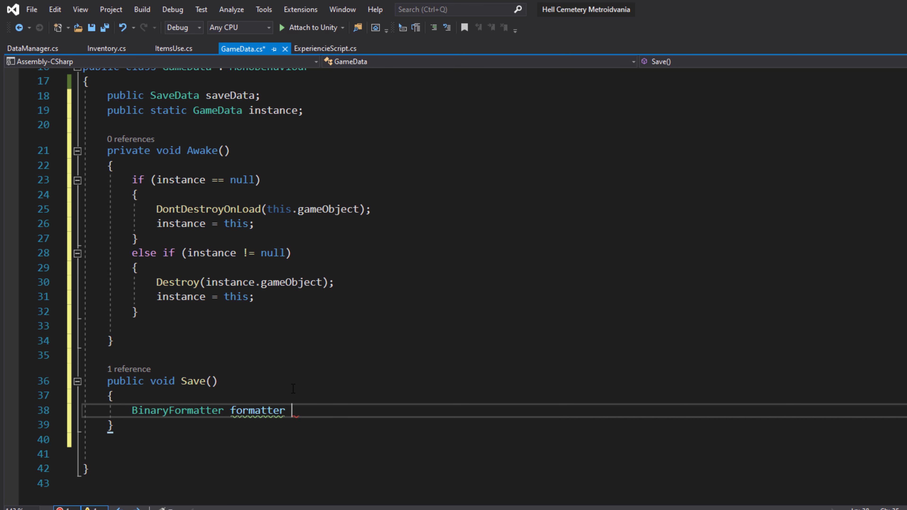
text( new)
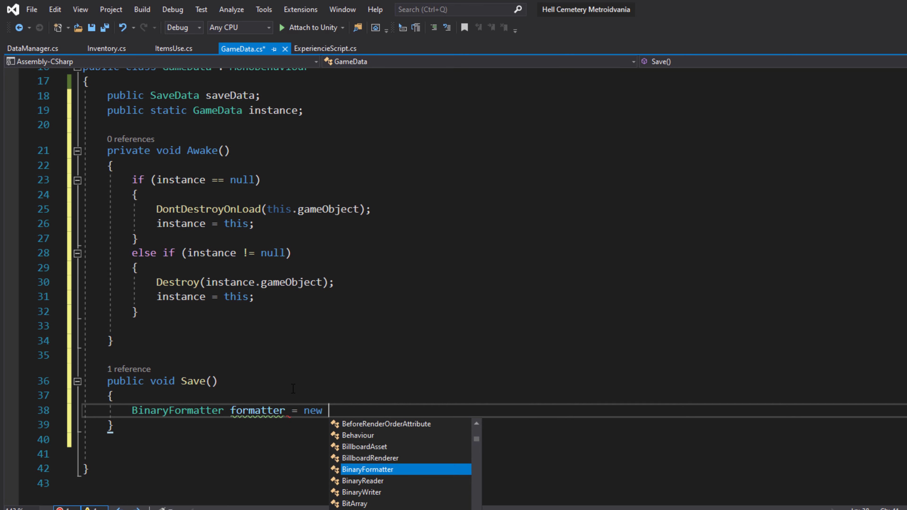
text( BinaryFormatter();)
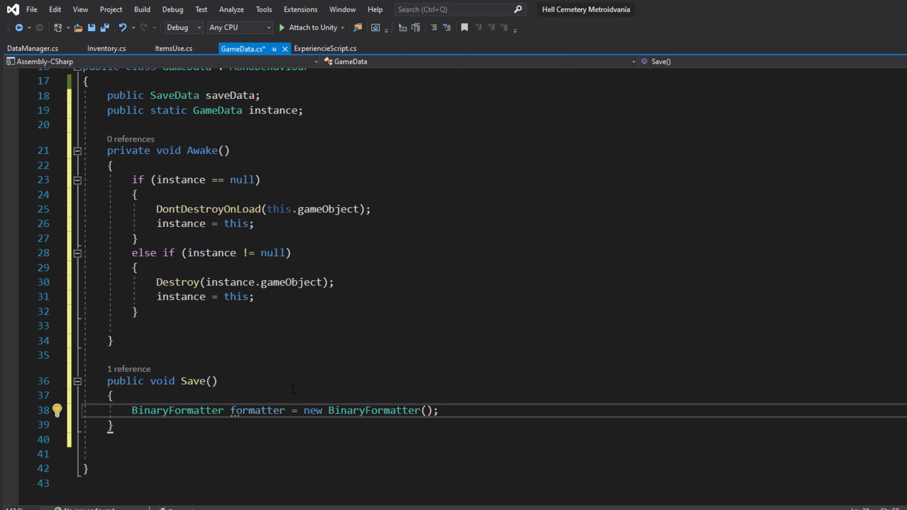
key(Return)
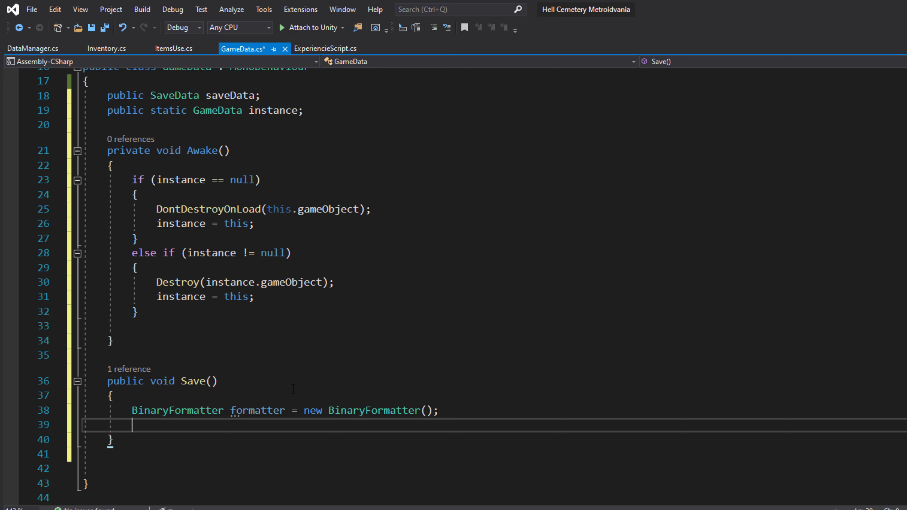
text(FileStream file)
key(BackSpace)
key(BackSpace)
key(BackSpace)
text(file FI)
key(BackSpace)
key(BackSpace)
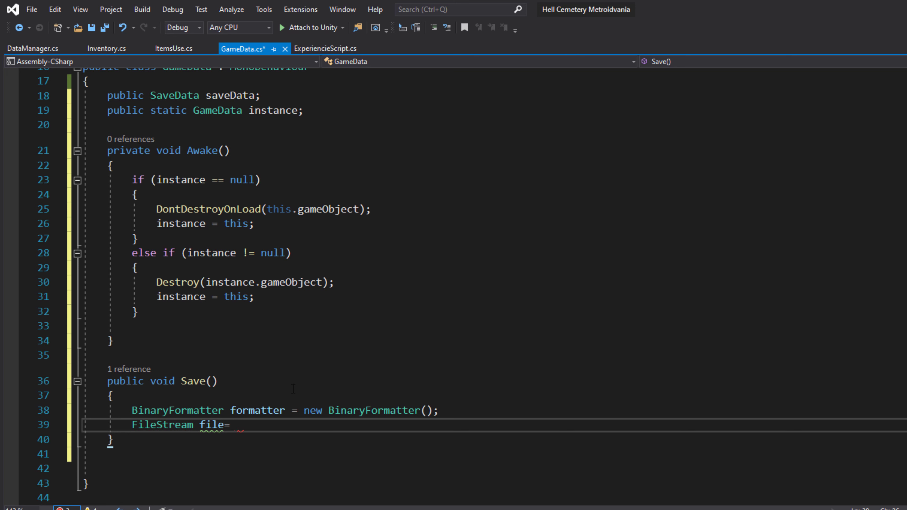
text(= Fi)
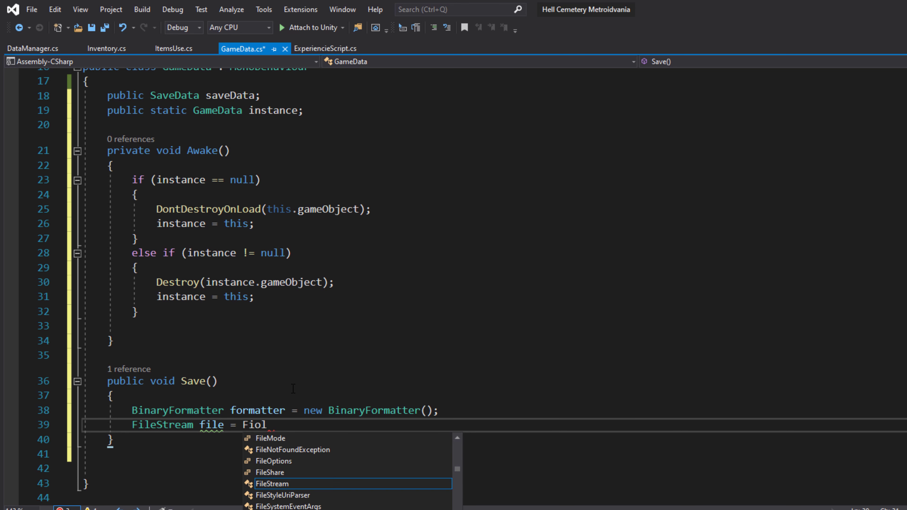
text(le.Op)
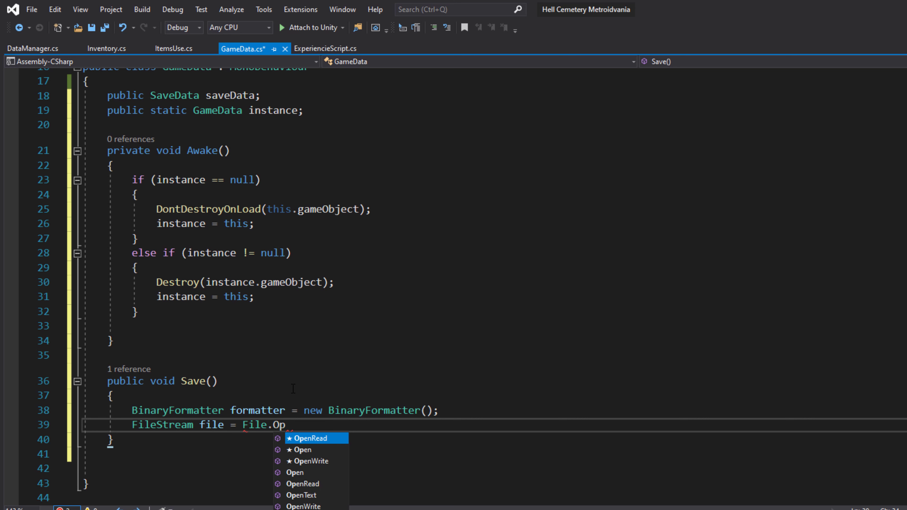
key(Escape)
text(en()
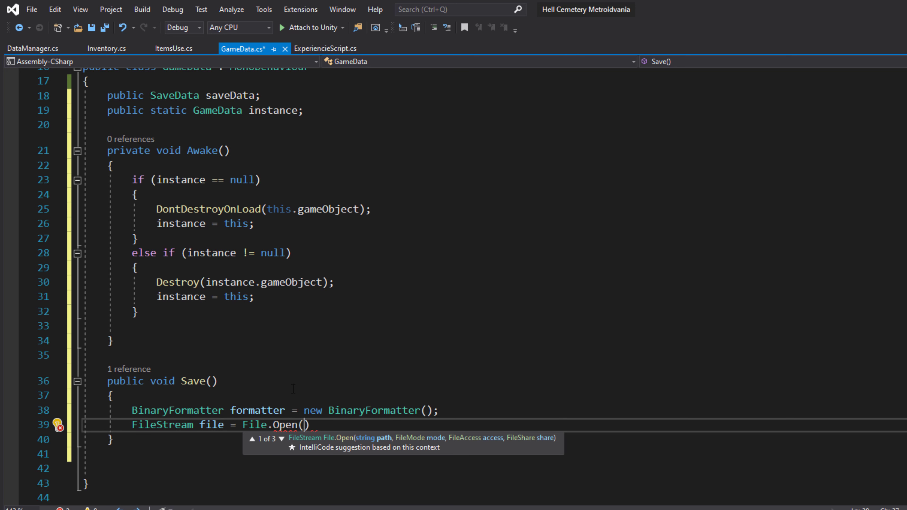
text(Appli)
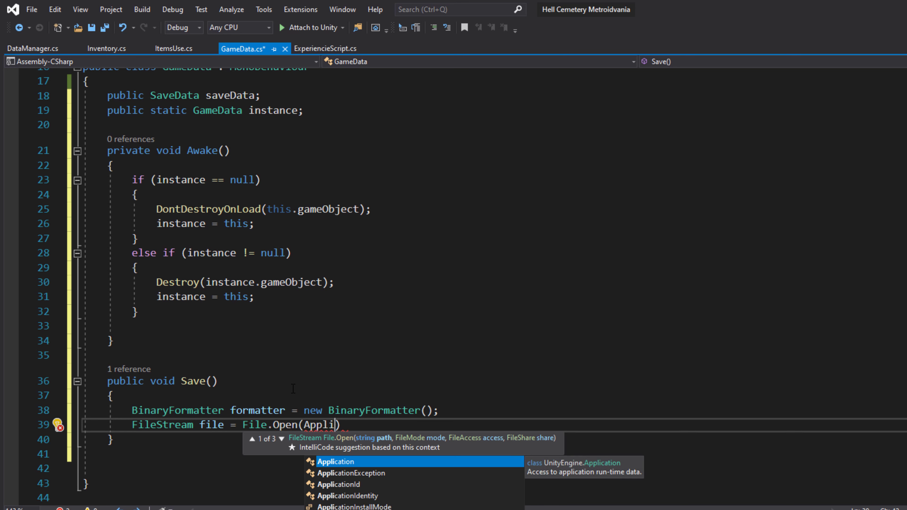
text(cation.persi)
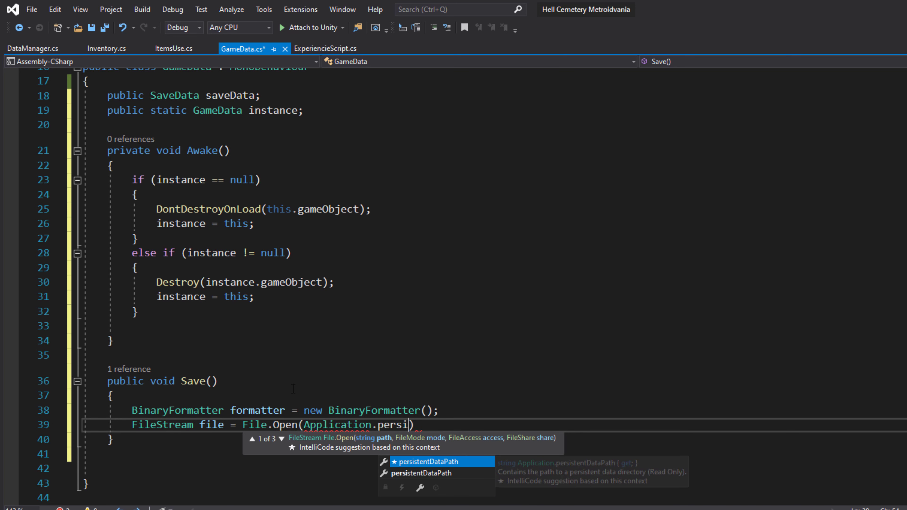
key(Tab)
text(+ ")
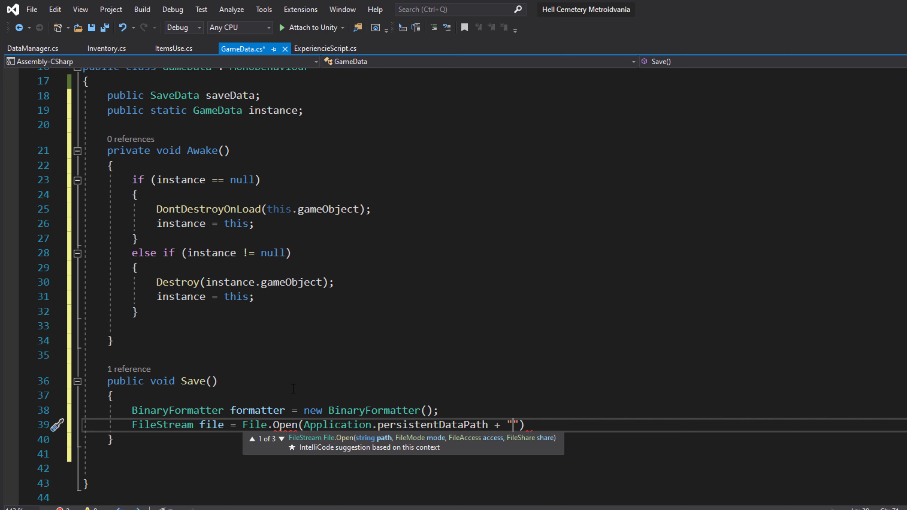
text(/player.dar)
key(BackSpace)
text(t", )
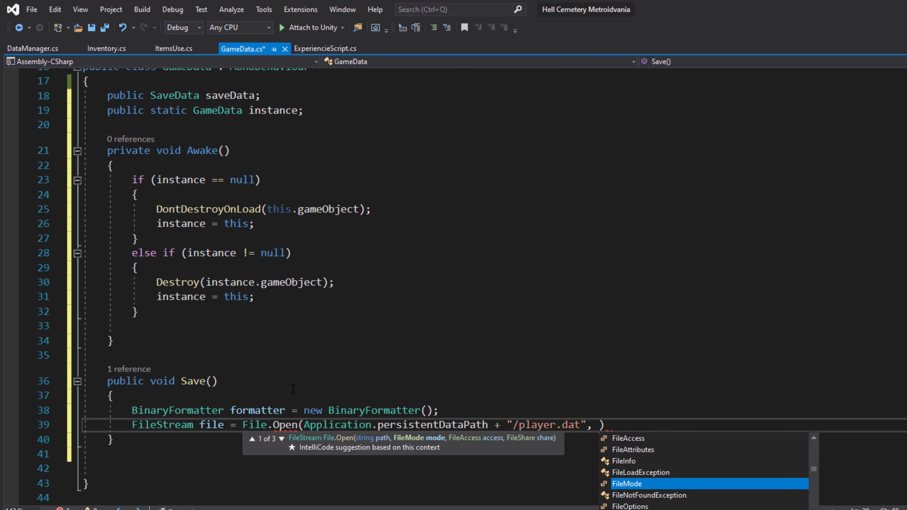
text(File)
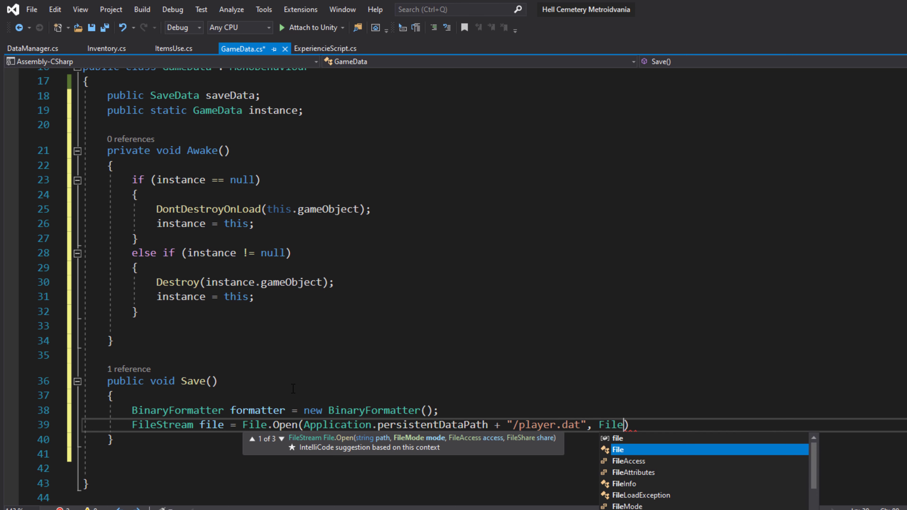
text(mo)
key(Tab)
text(.Cre)
key(Tab)
text())
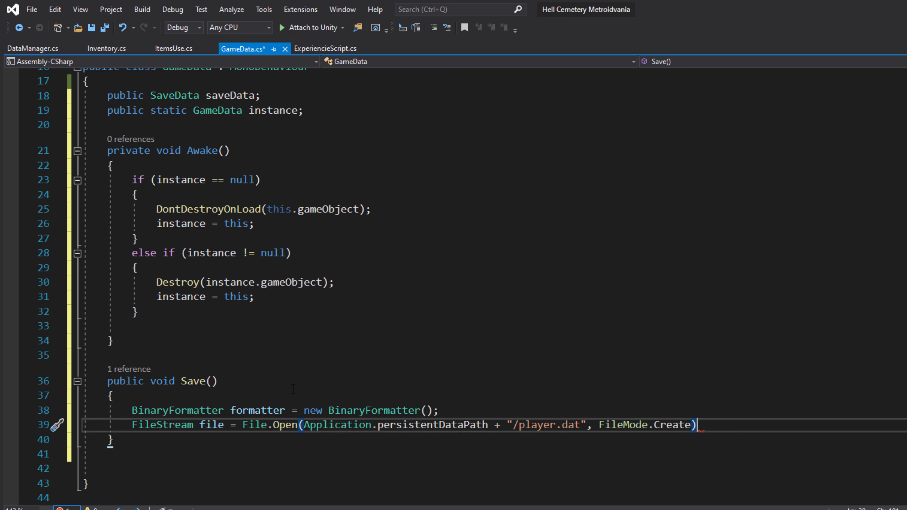
text(;)
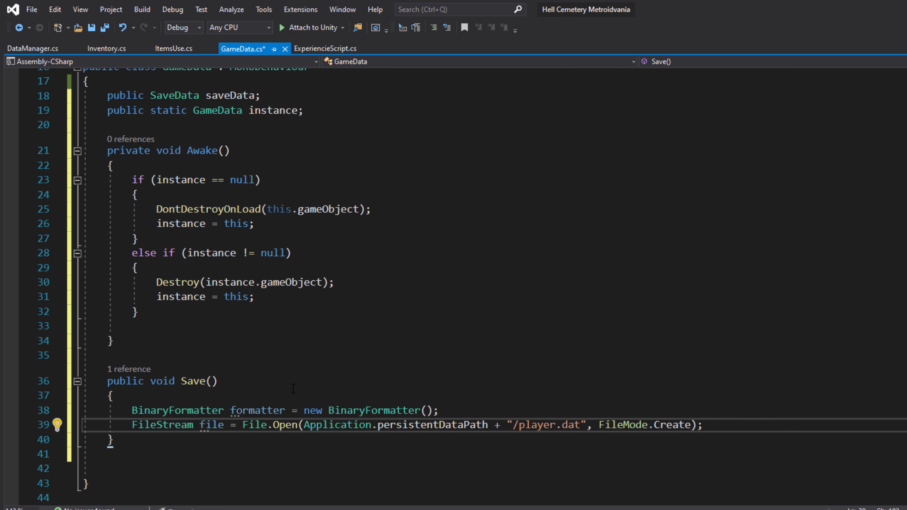
Add SaveData data = new SaveData(); and a data assignment line below File.Open
scroll(293, 389, up, 6)
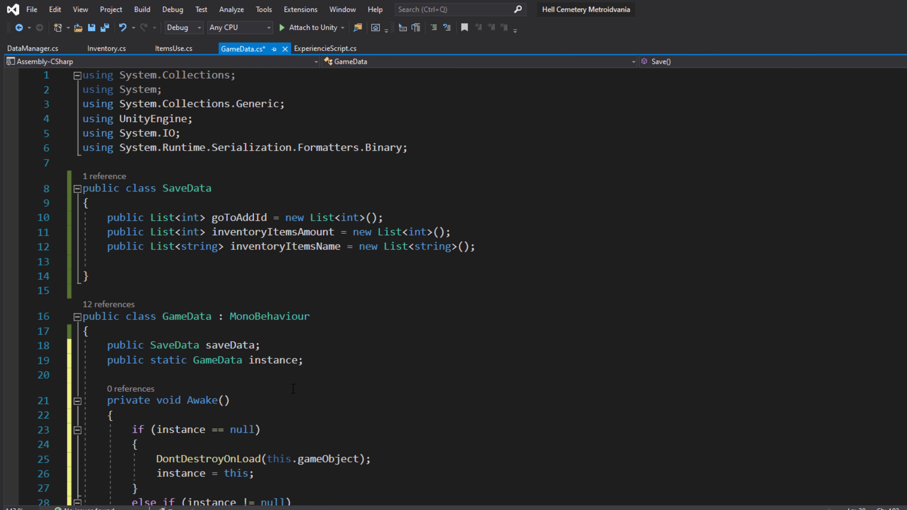
drag(476, 247, 113, 218)
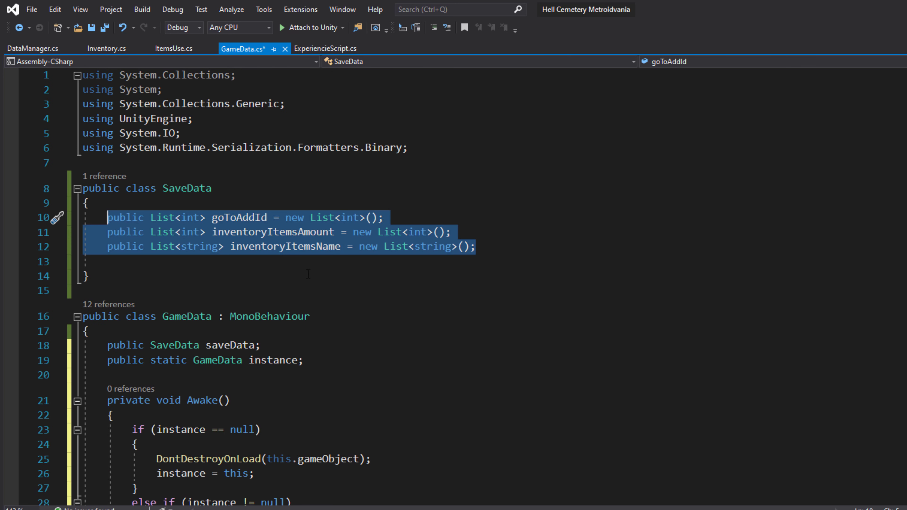
scroll(308, 274, down, 4)
scroll(308, 274, down, 2)
scroll(308, 274, down, 1)
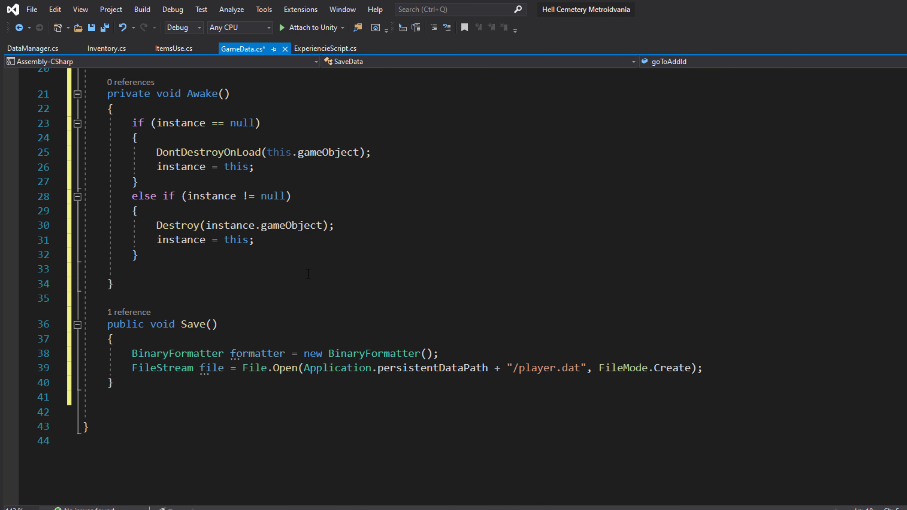
click(713, 370)
key(Return)
text(Save)
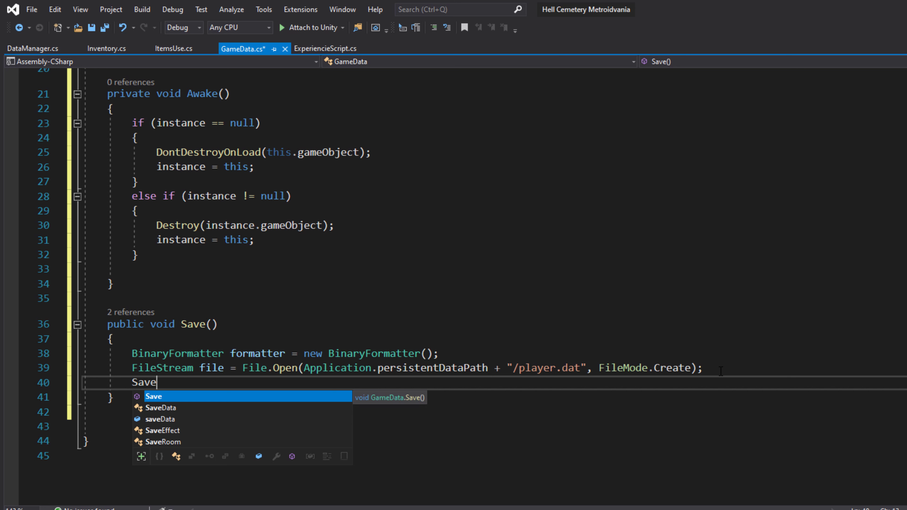
text(Data sda)
key(BackSpace)
key(BackSpace)
key(BackSpace)
text(data )
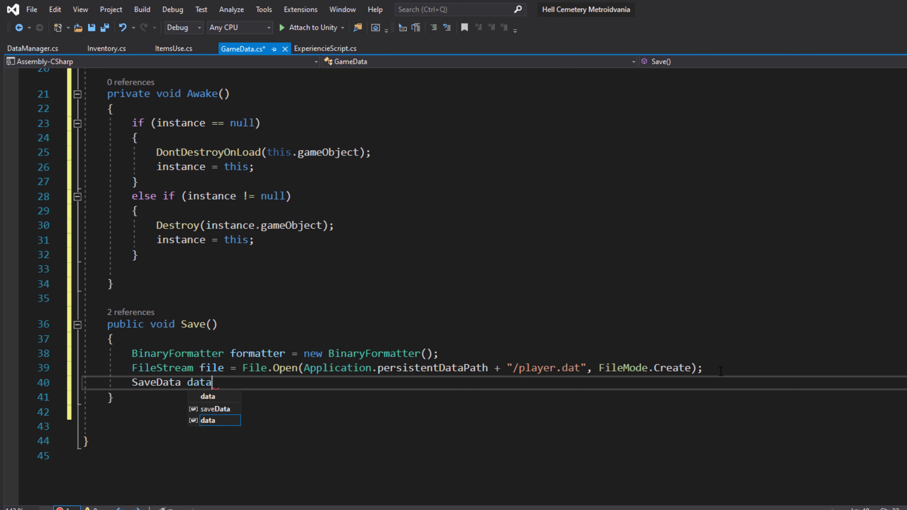
text(= new SaveD)
key(Tab)
text(();)
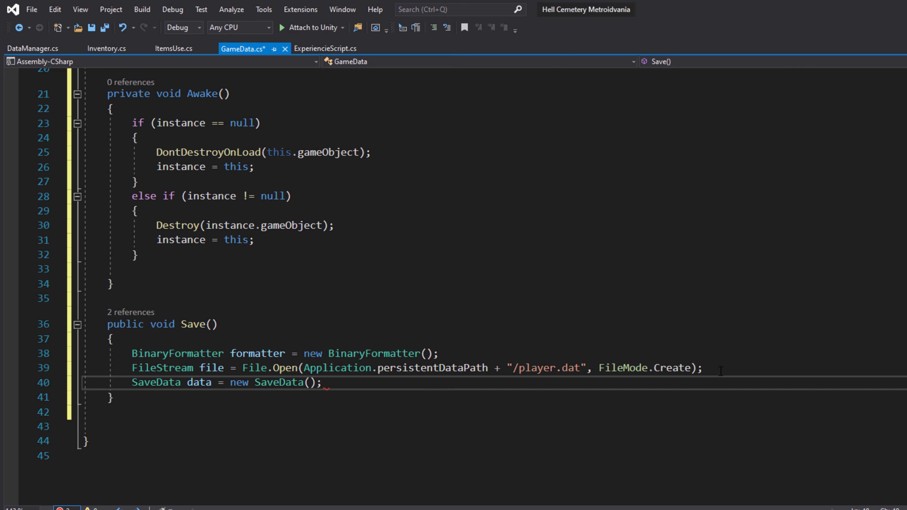
key(Return)
text(dat)
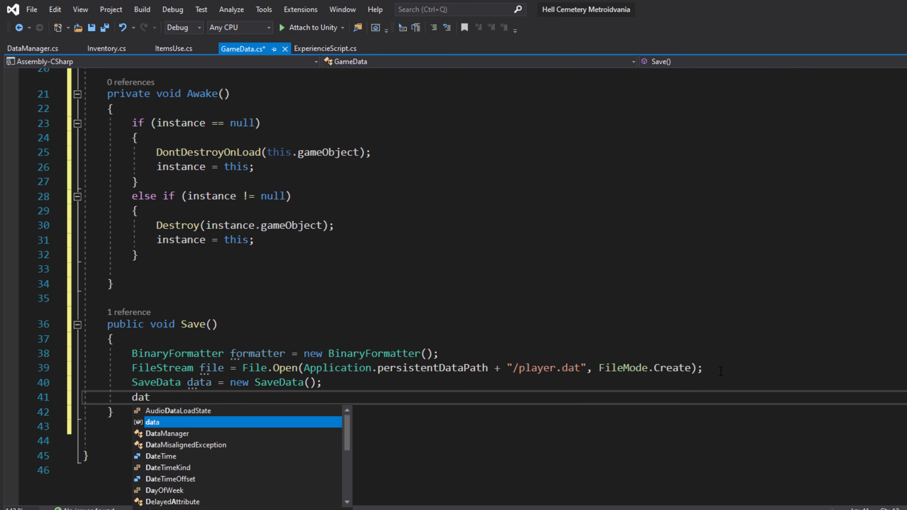
text(a= Save;)
Serialize data to the file with formatter.Serialize and print "Data Saved"
scroll(280, 362, down, 1)
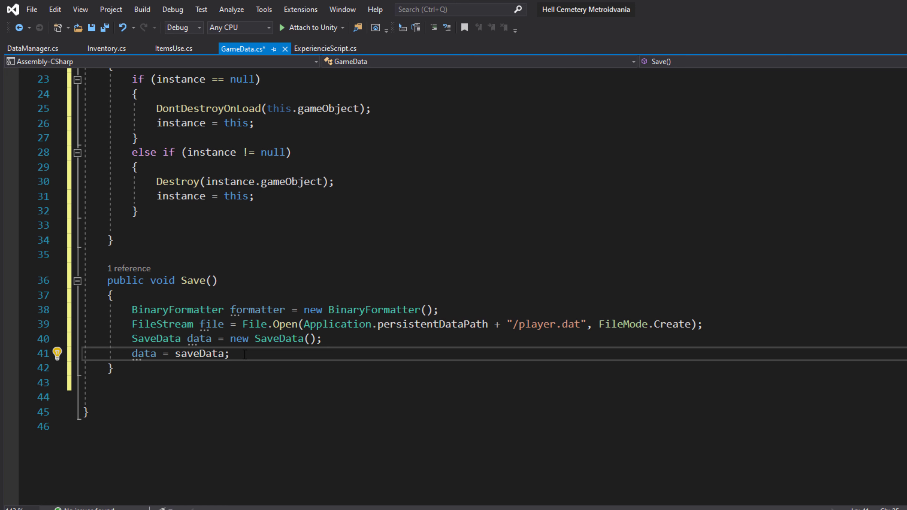
key(Return)
key(Return)
text(form)
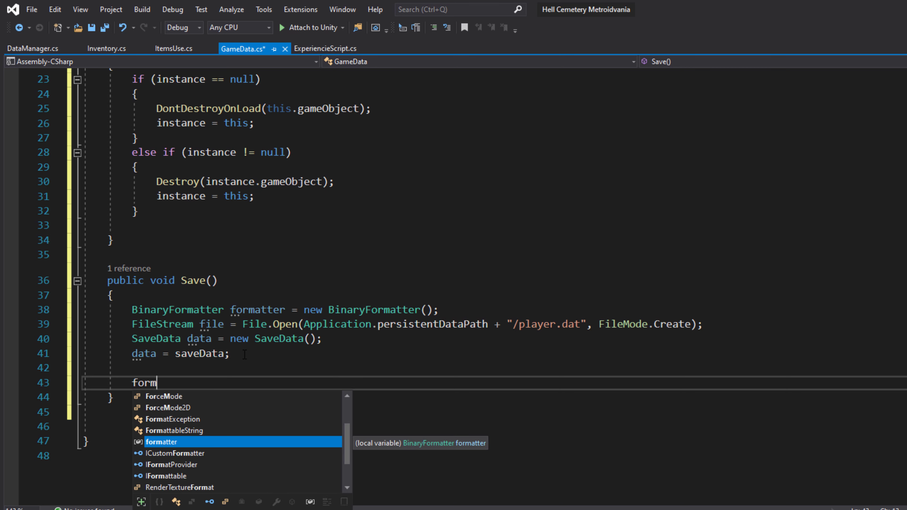
key(Tab)
text(.Ser)
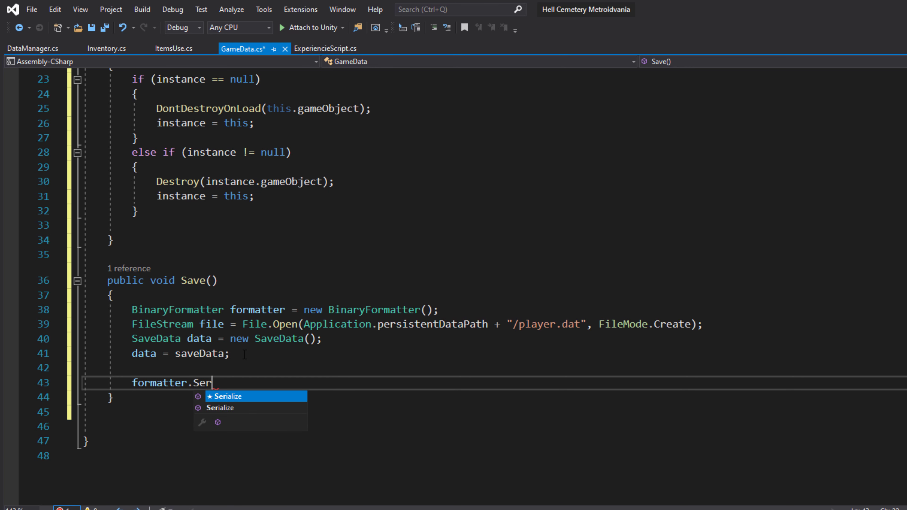
key(Tab)
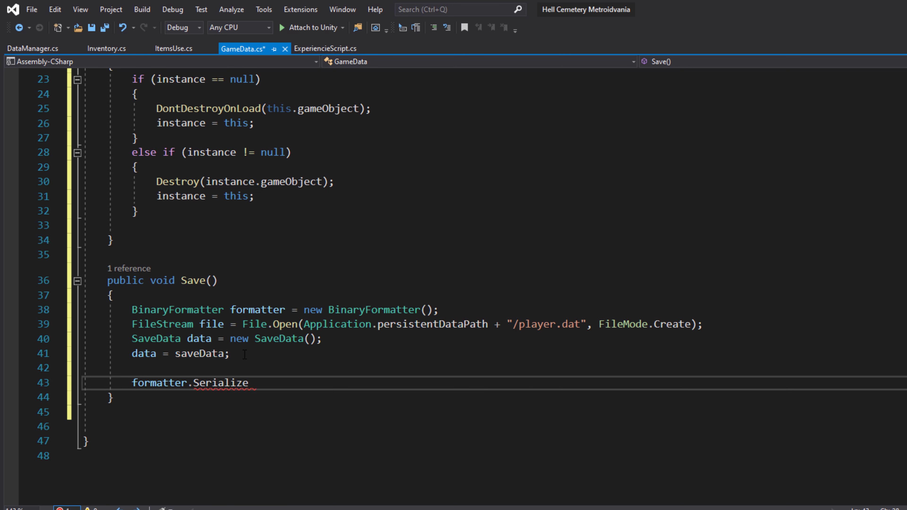
text((fi)
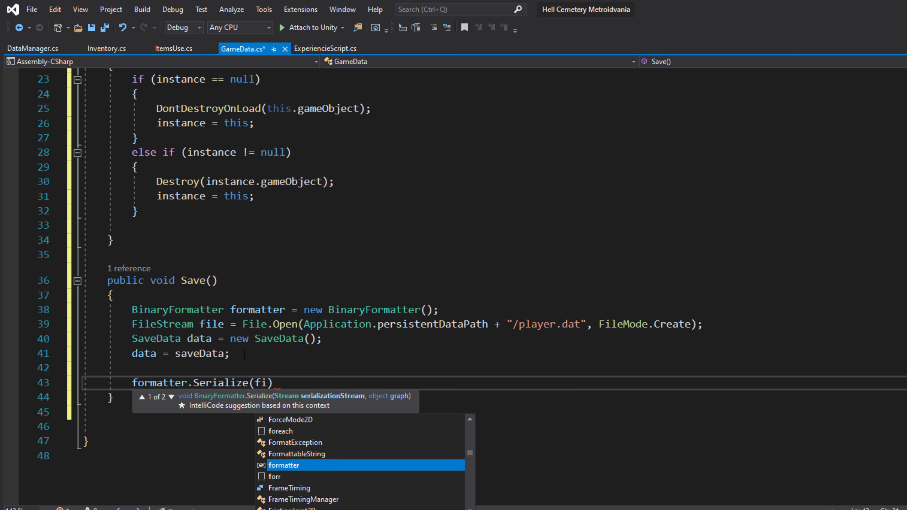
text(le)
text(, data)
scroll(354, 295, down, 2)
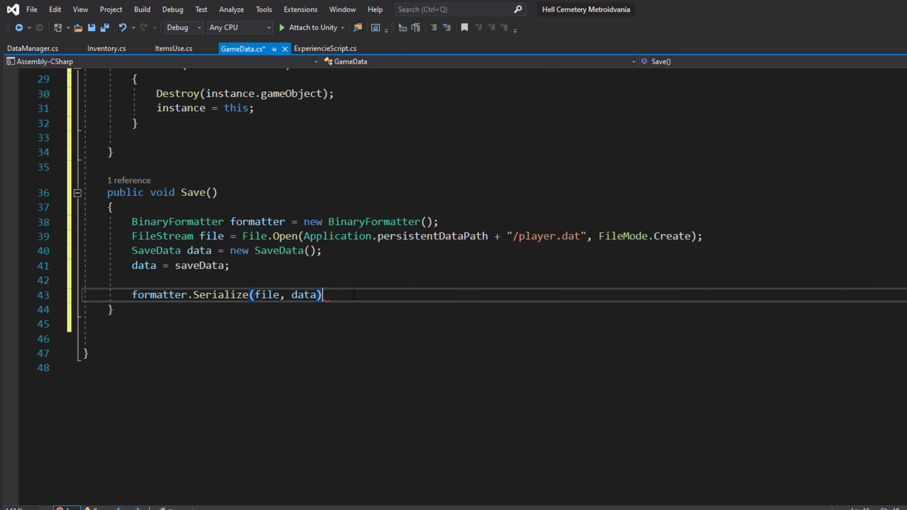
text(;)
key(Return)
text(print("Data Saved");)
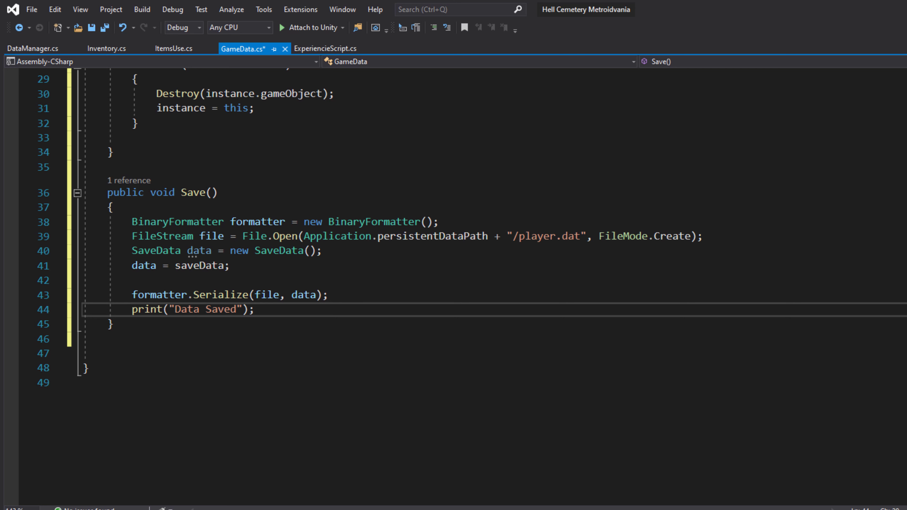
Begin a public void Load() method below Save
key(Down)
key(Return)
key(Return)
text(public void Load())
key(Return)
In Load, add an if check that Application.persistentDataPath + "/player.dat" exists
text({)
key(Return)
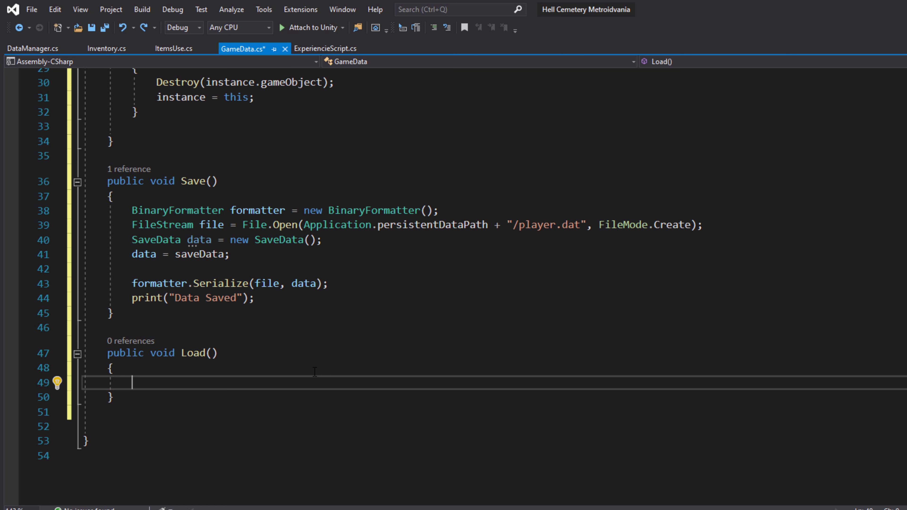
drag(700, 225, 377, 226)
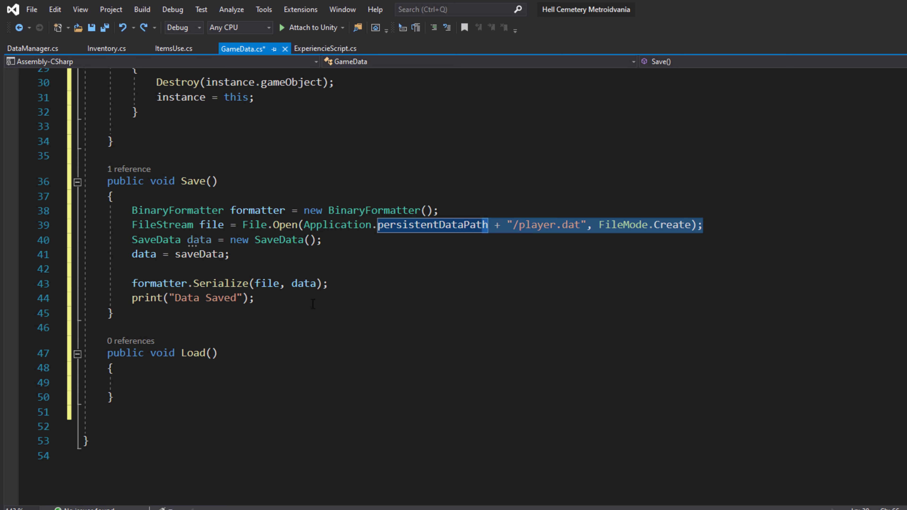
click(141, 384)
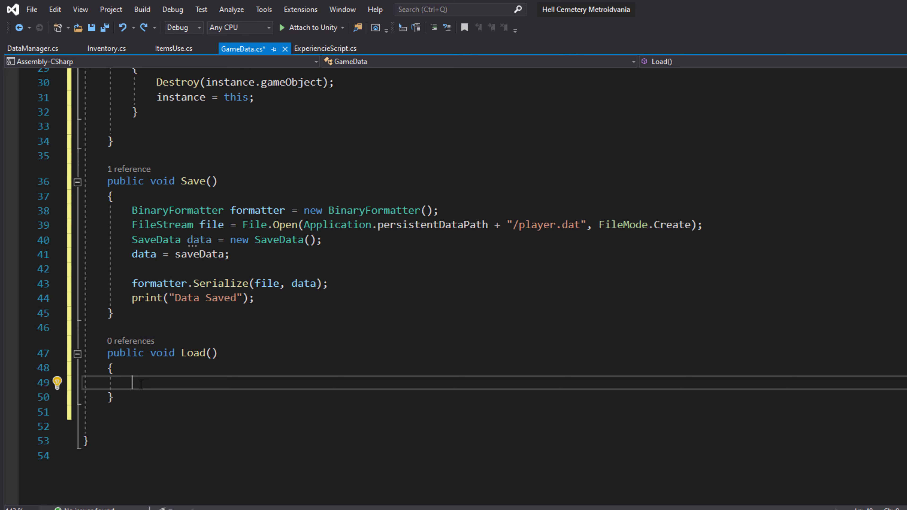
text(if(File)
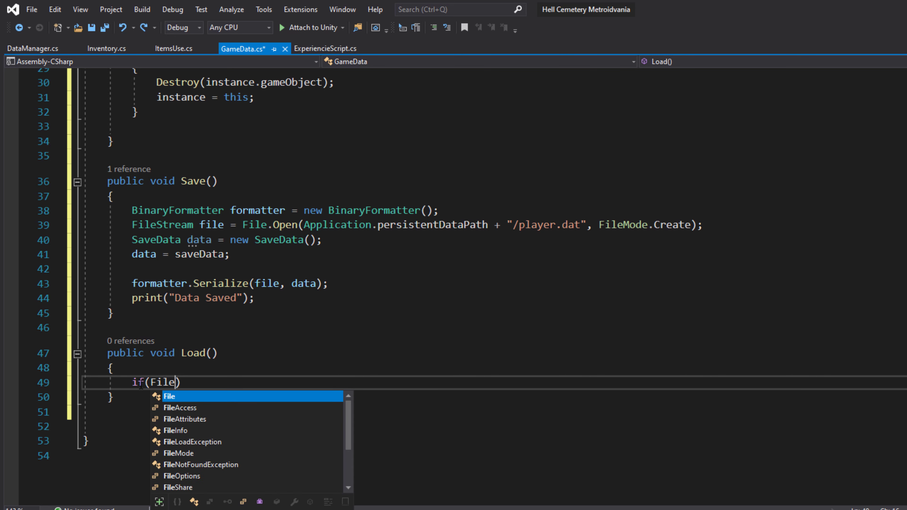
text(.Exi)
key(Tab)
text(()
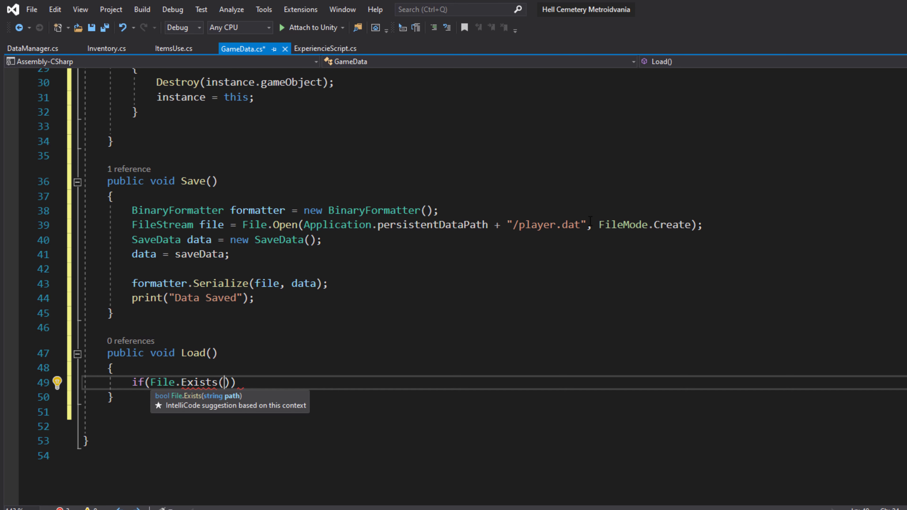
drag(587, 224, 304, 225)
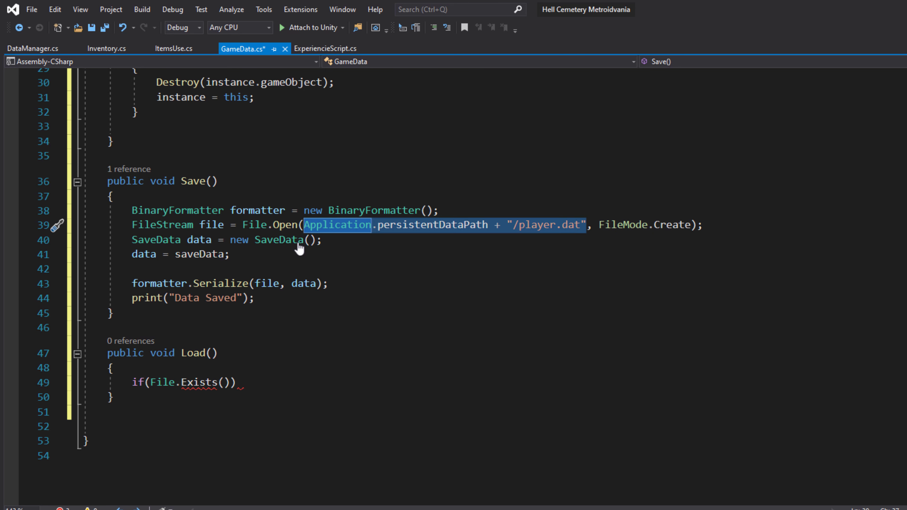
key(ctrl+c)
click(220, 382)
key(ctrl+v)
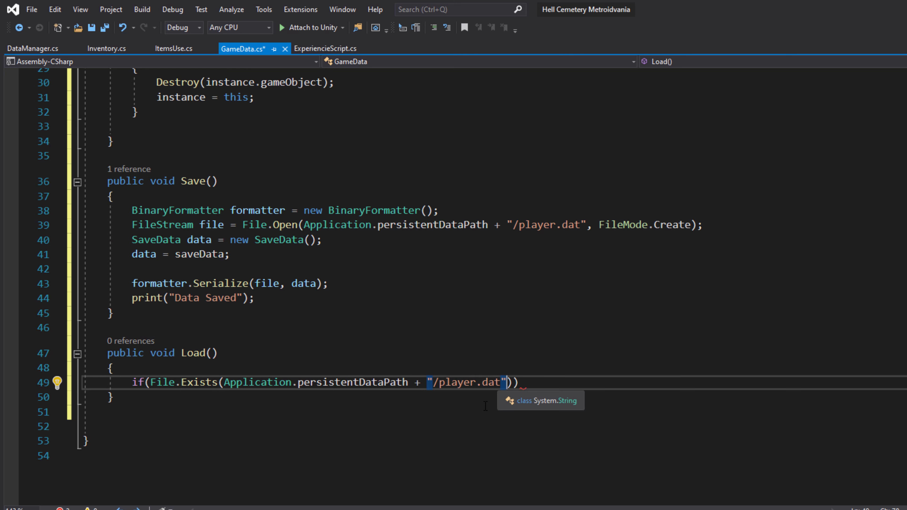
click(532, 385)
text({)
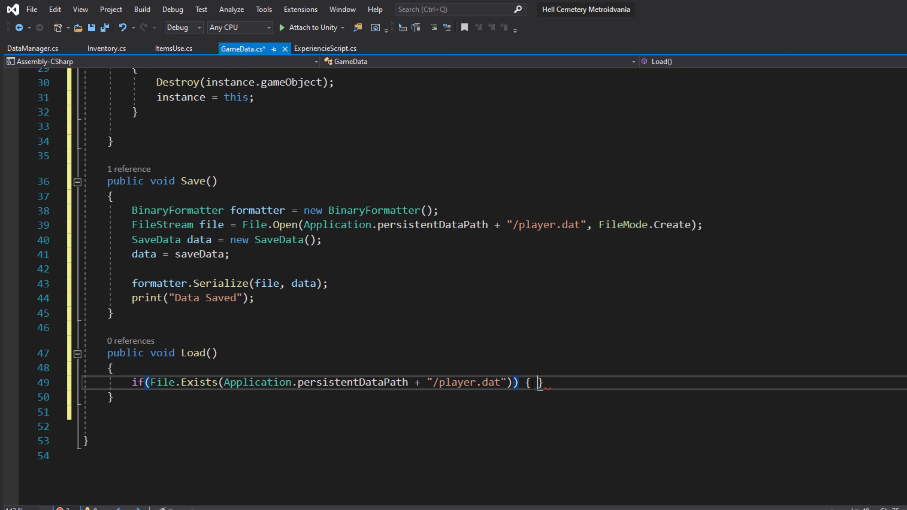
key(Return)
Inside the check, create a BinaryFormatter named formatter and open player.dat with FileMode.Open
text(Bina)
key(Tab)
text(forma)
key(Tab)
text(= new )
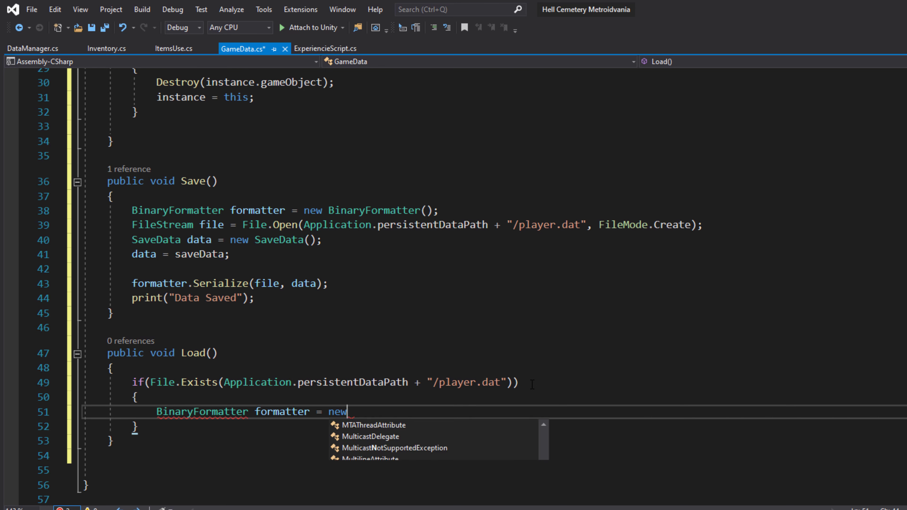
text(b)
key(Tab)
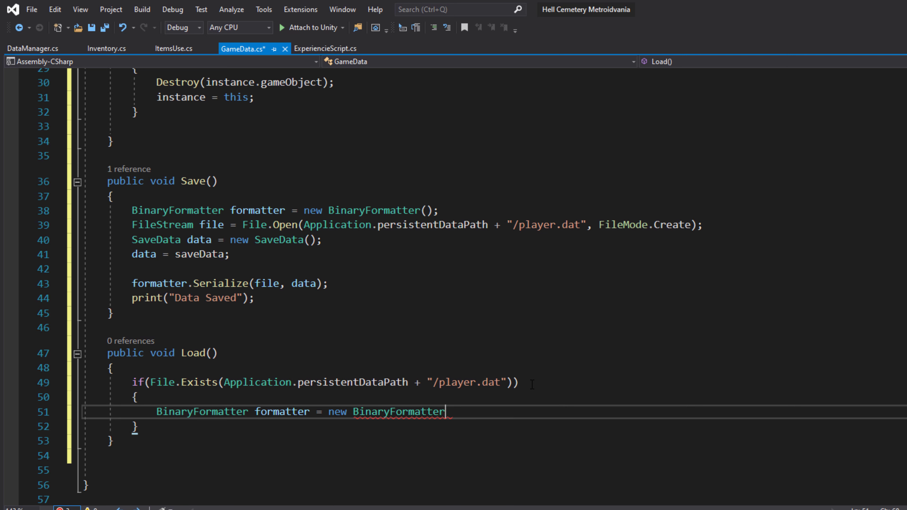
text(();)
key(Return)
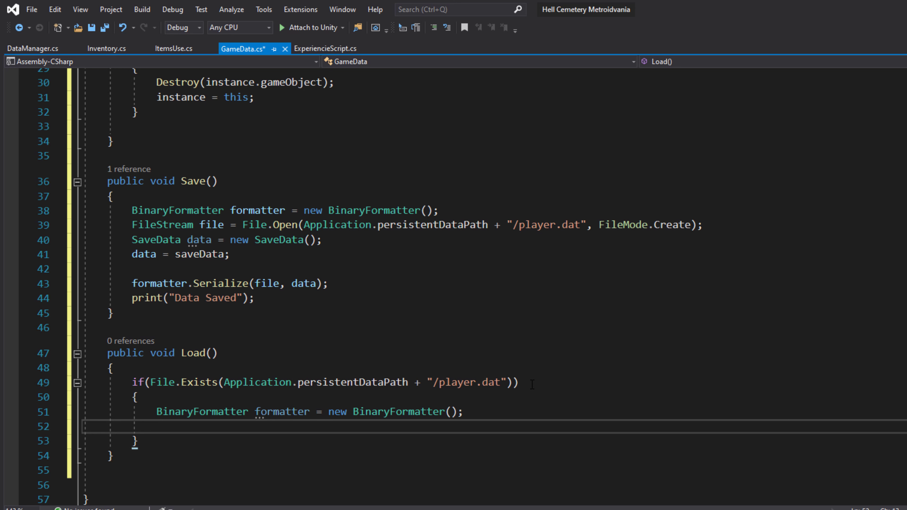
text(File)
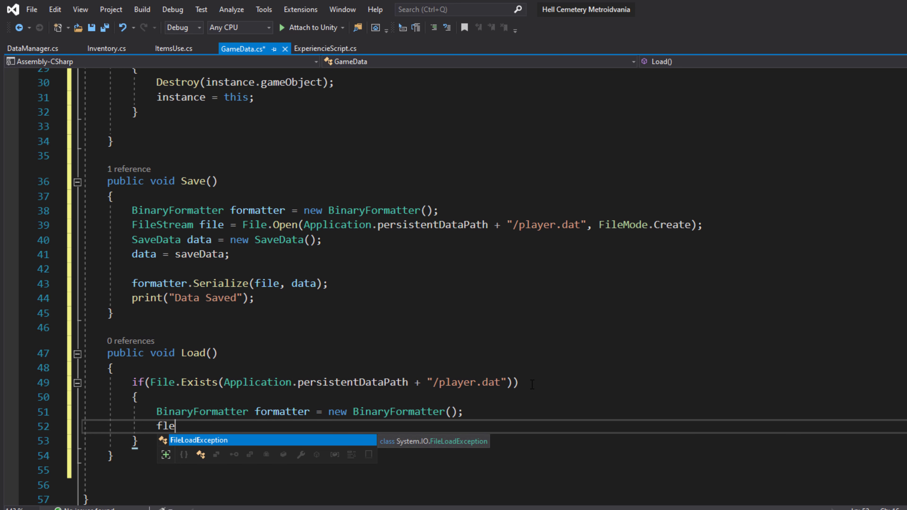
text(Stream file = File.Open(Application.persistentDataPath + "/player.dat", )
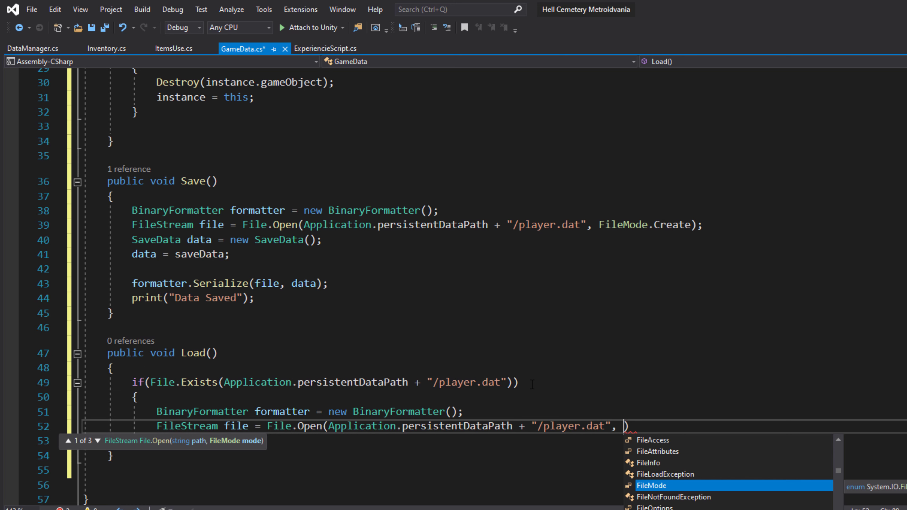
text(File)
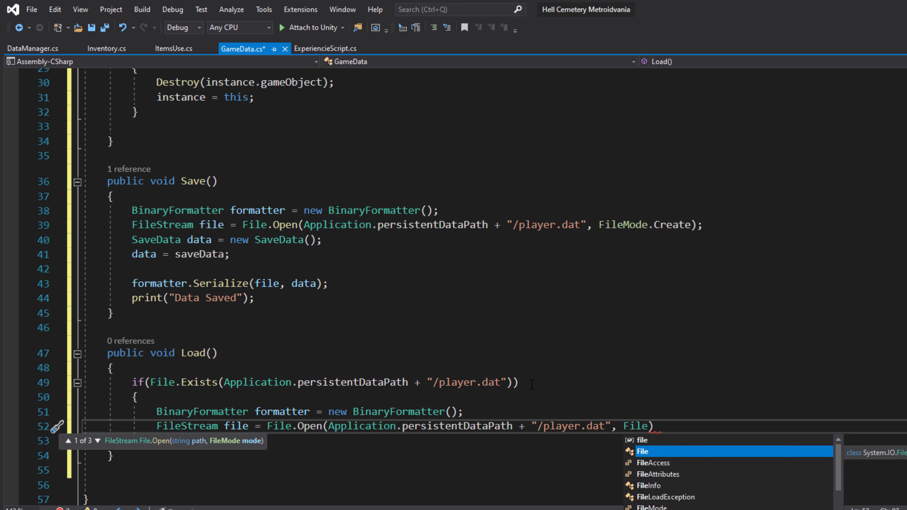
text(m)
key(Tab)
text(.o)
key(Tab)
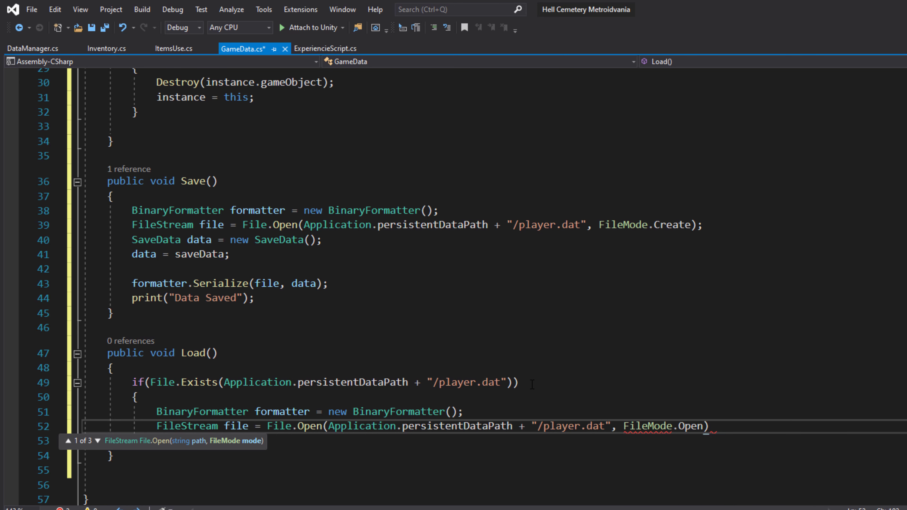
text();)
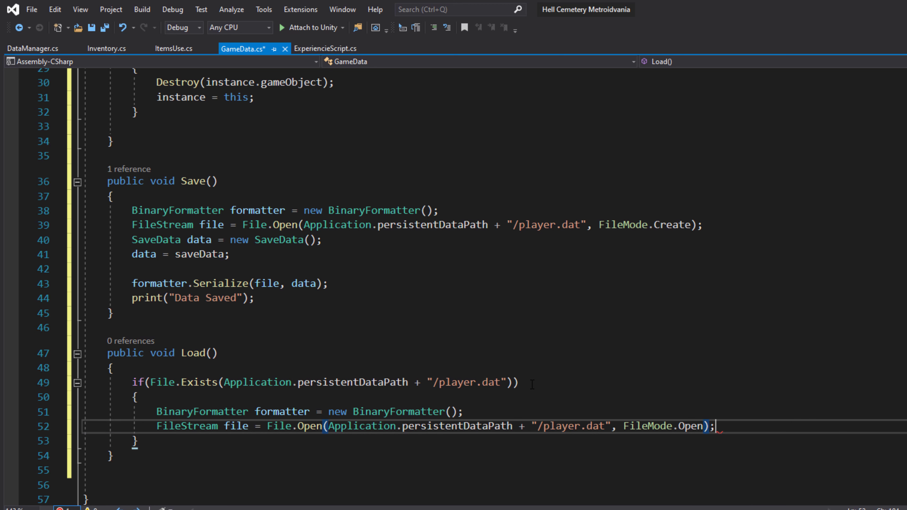
key(Return)
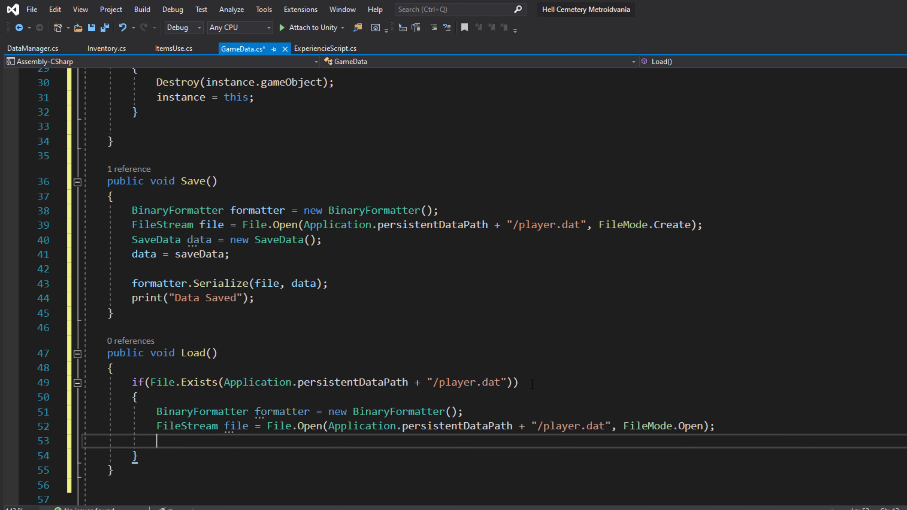
Assign saveData = (SaveData)formatter.Deserialize(file) in Load
scroll(532, 385, up, 1)
scroll(532, 385, up, 7)
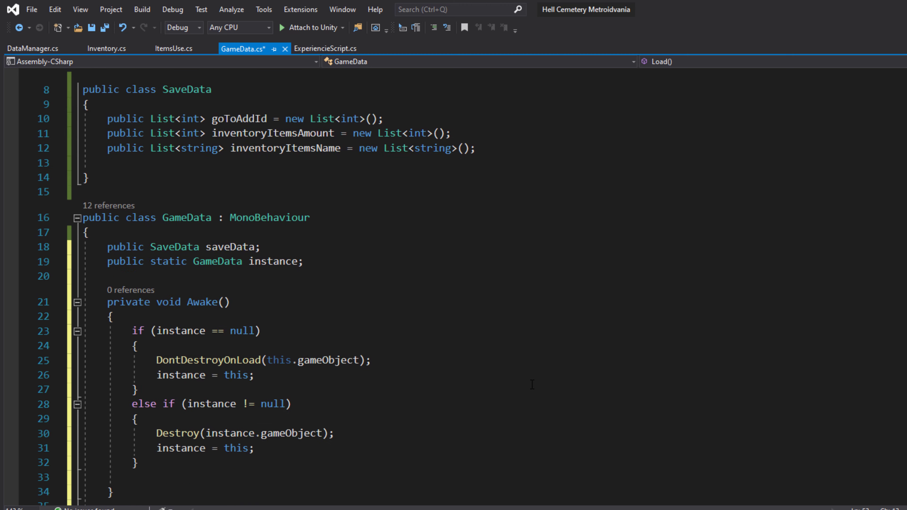
scroll(533, 385, up, 2)
mouse_move(476, 247)
mouse_down()
mouse_move(386, 249)
mouse_move(107, 217)
mouse_up()
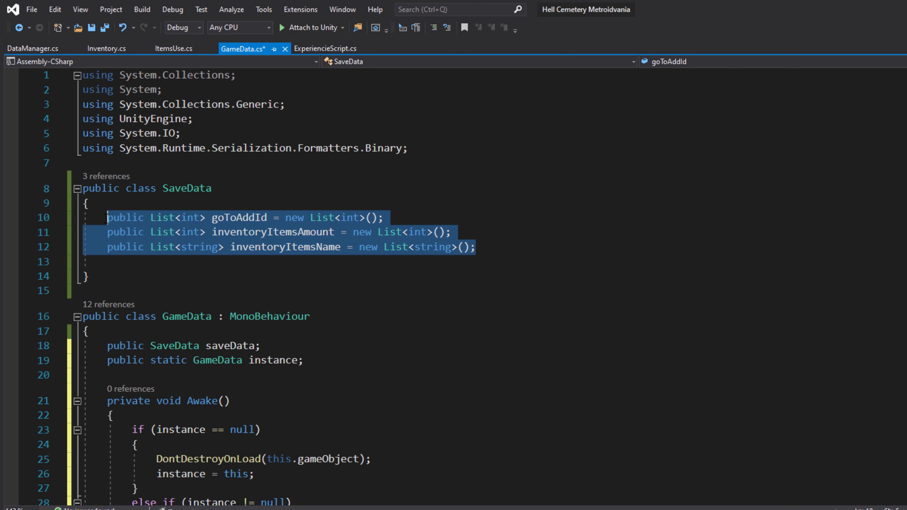
scroll(806, 266, down, 1)
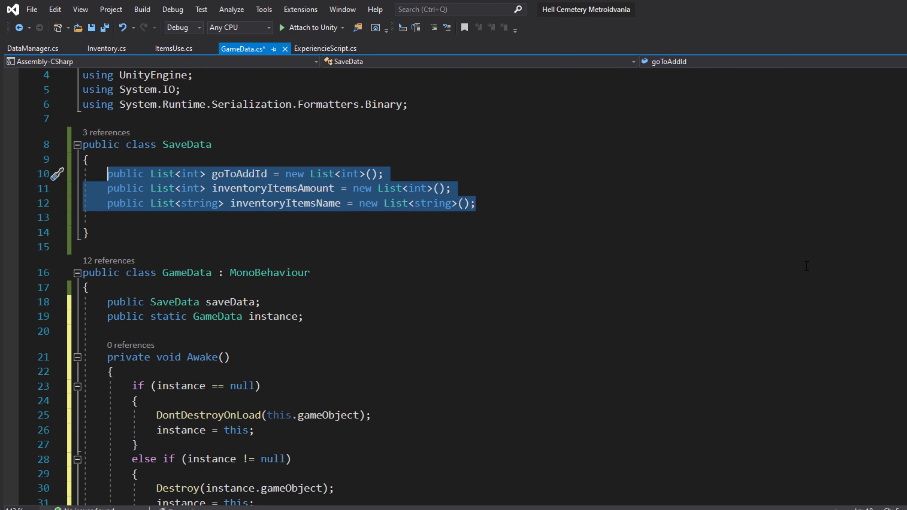
scroll(375, 361, down, 6)
scroll(375, 361, down, 3)
scroll(375, 361, down, 1)
click(556, 394)
drag(716, 394, 156, 394)
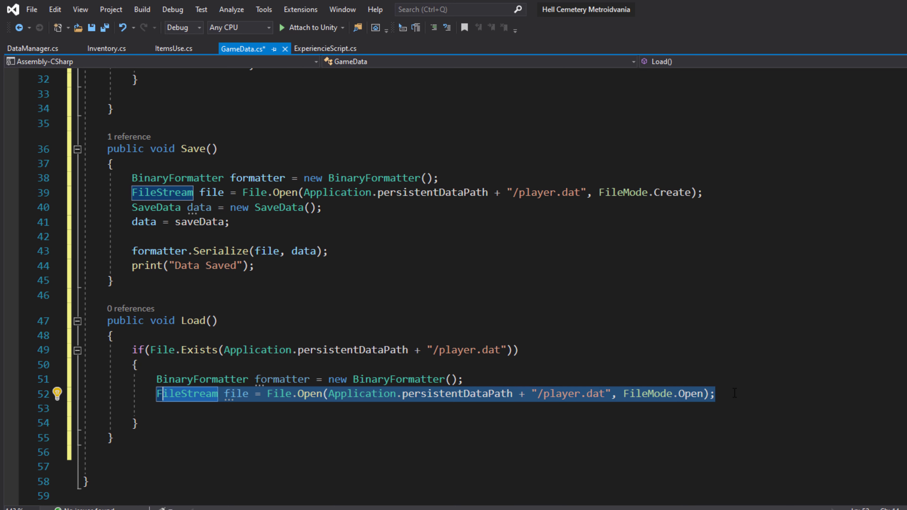
click(178, 411)
text(saveData)
scroll(275, 320, down, 2)
text(= formatter.De)
key(Tab)
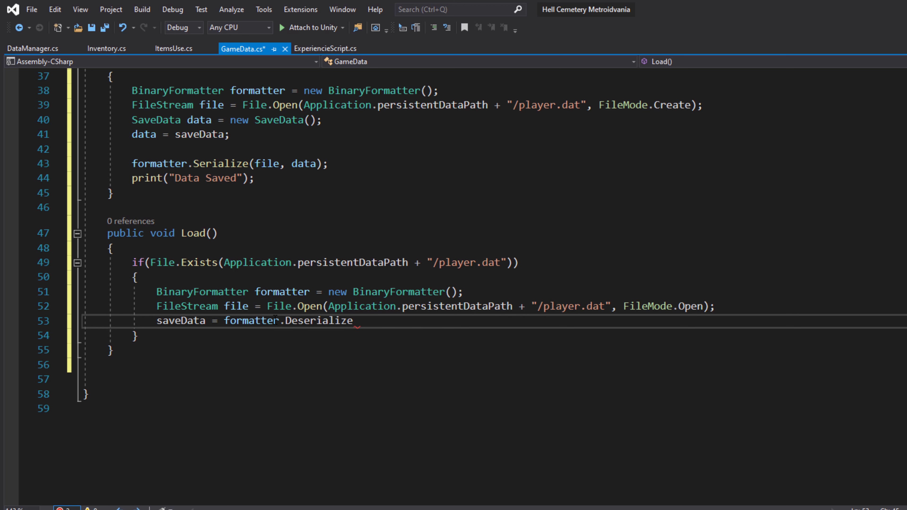
text((file)
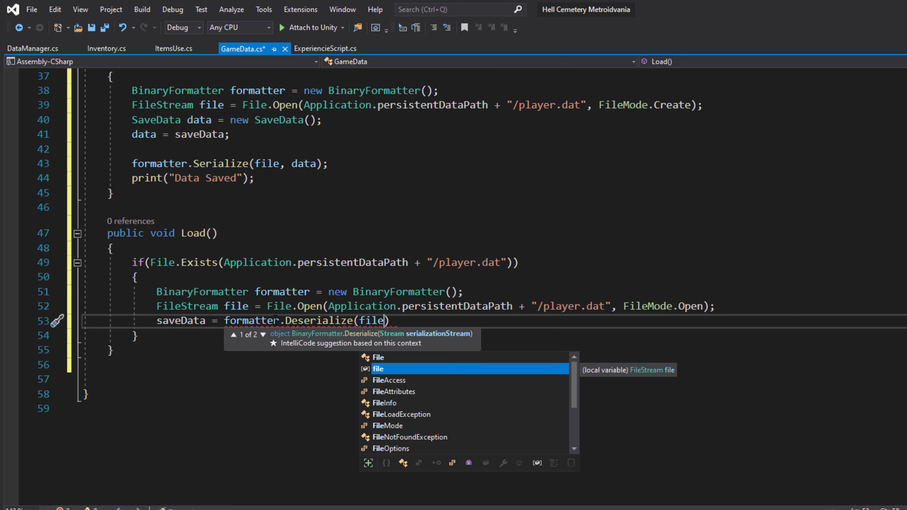
text() a)
text(av)
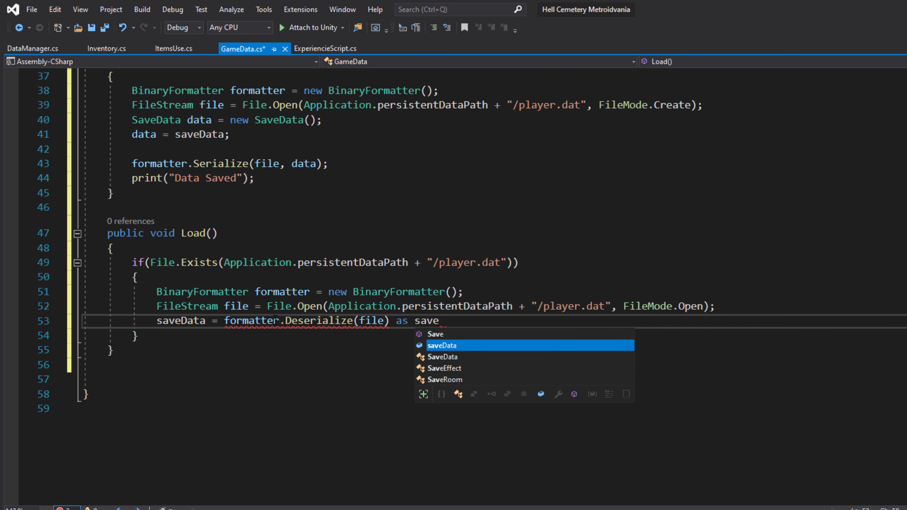
text(e)
key(Down)
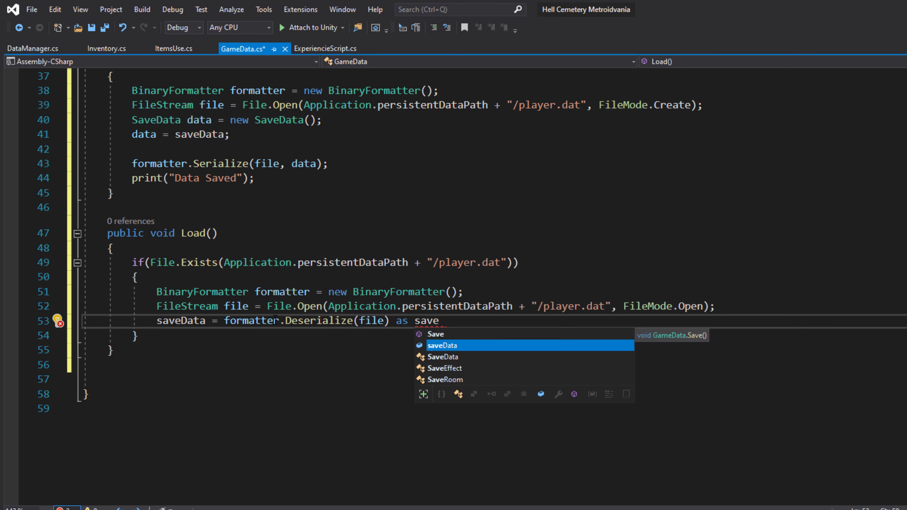
key(Down)
key(Tab)
text(;)
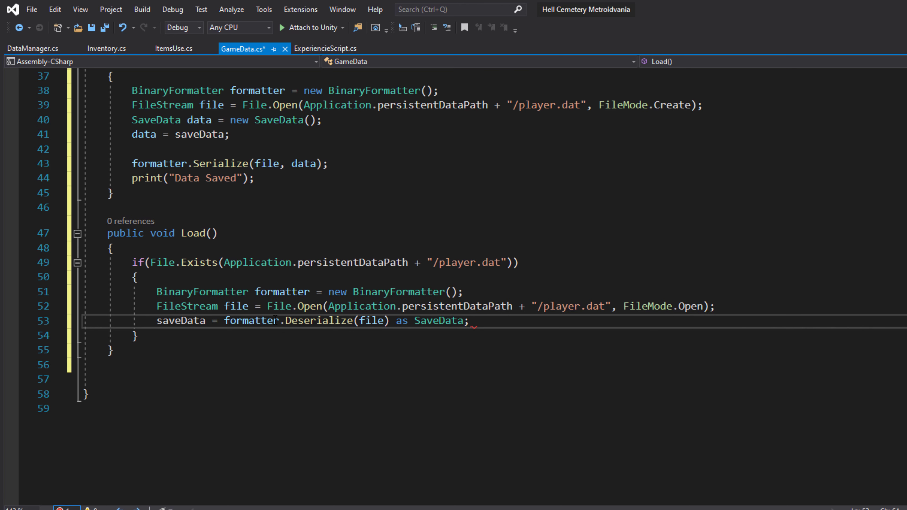
key(Return)
Close the opened file with file.Close(); in Load
text(fil)
key(Tab)
text(.)
key(Tab)
text(())
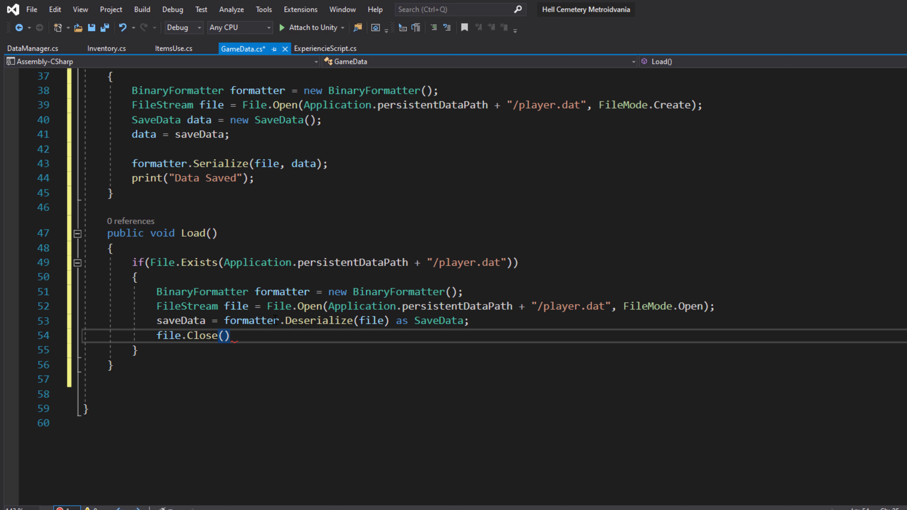
text(;)
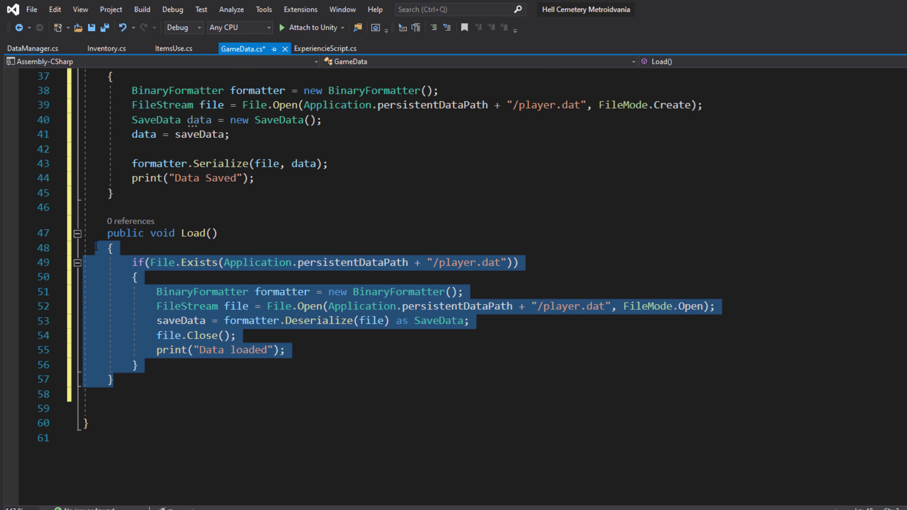
Start a new public void ClearData method below Load
click(209, 382)
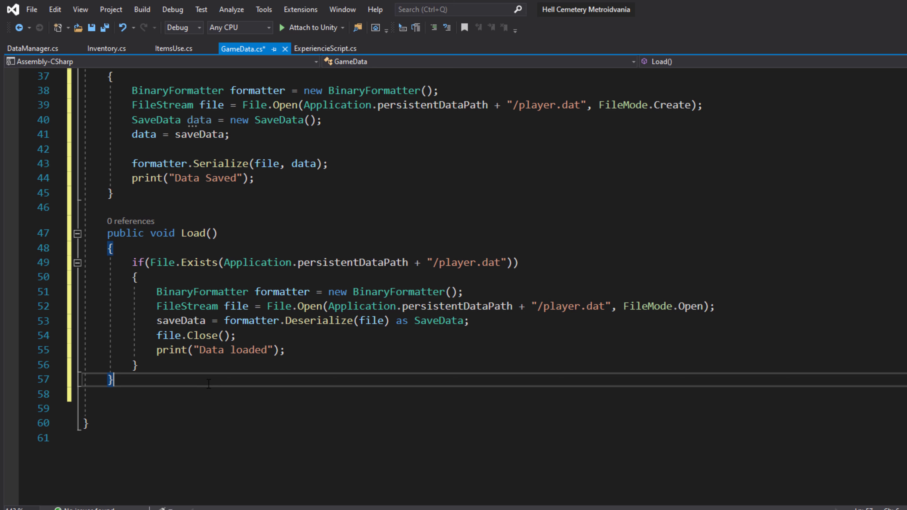
click(179, 390)
key(Return)
text(public void Clead)
key(BackSpace)
text(rData)
key(Escape)
Open ClearData's body and paste in the File.Exists player.dat check from Load
text(())
key(Return)
text({)
key(Return)
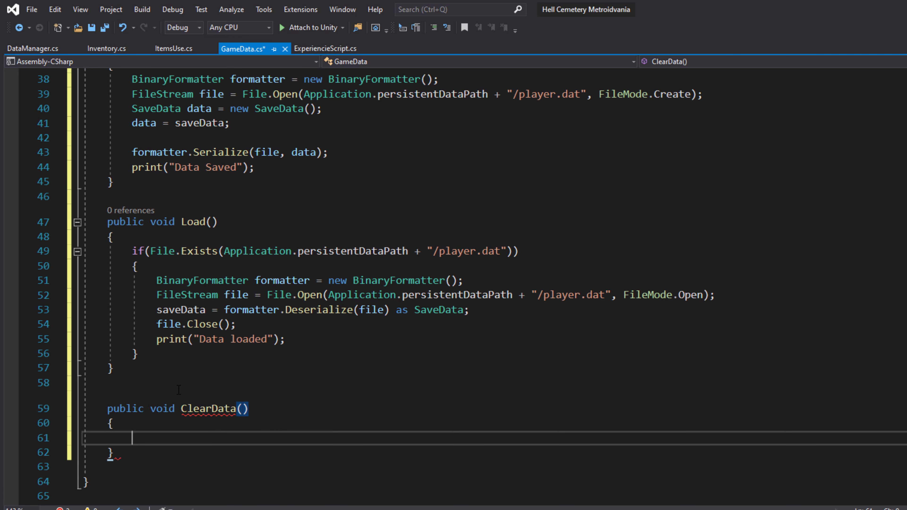
drag(519, 251, 125, 251)
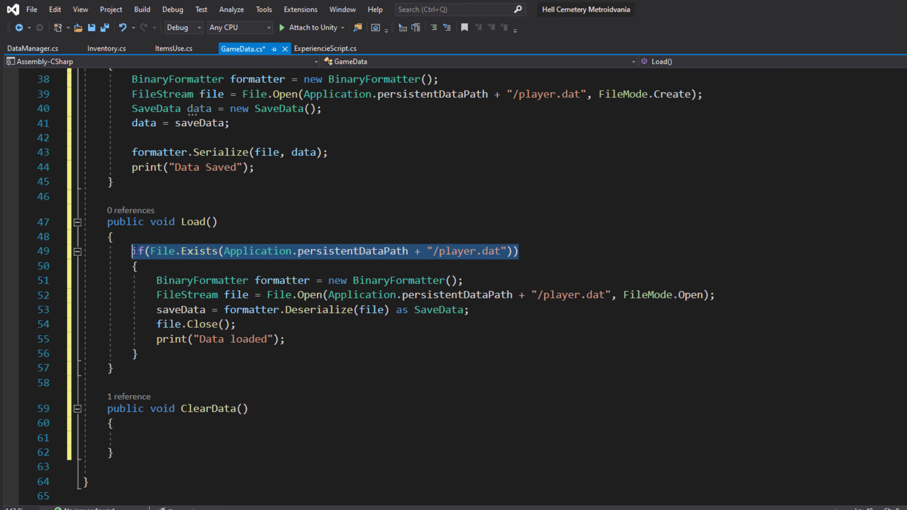
key(ctrl+c)
click(142, 443)
key(ctrl+v)
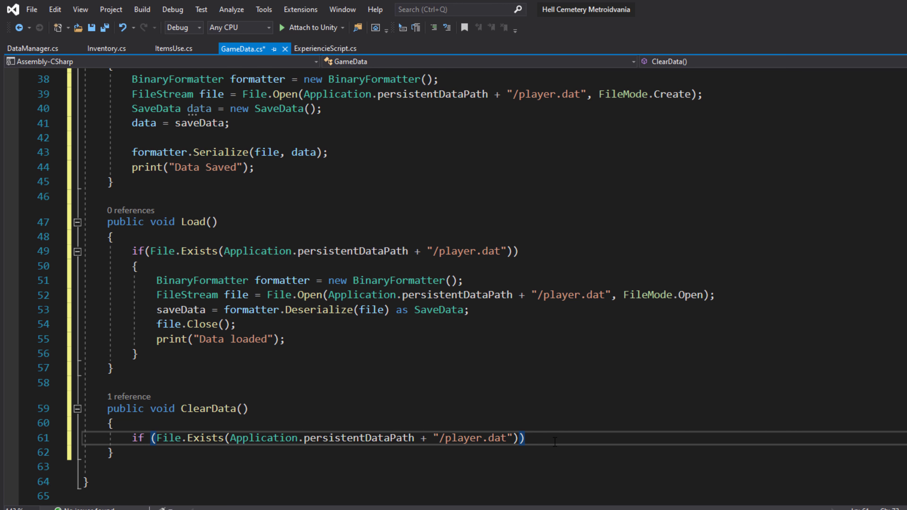
text({)
key(Return)
Call File.Delete(Application.persistentDataPath + "/player.dat") inside the check and save GameData.cs
text(File.)
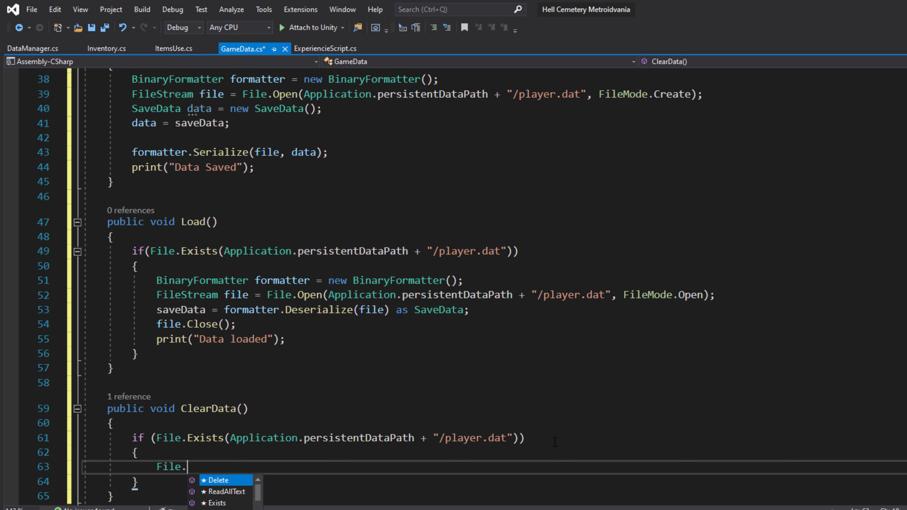
key(Tab)
text(()
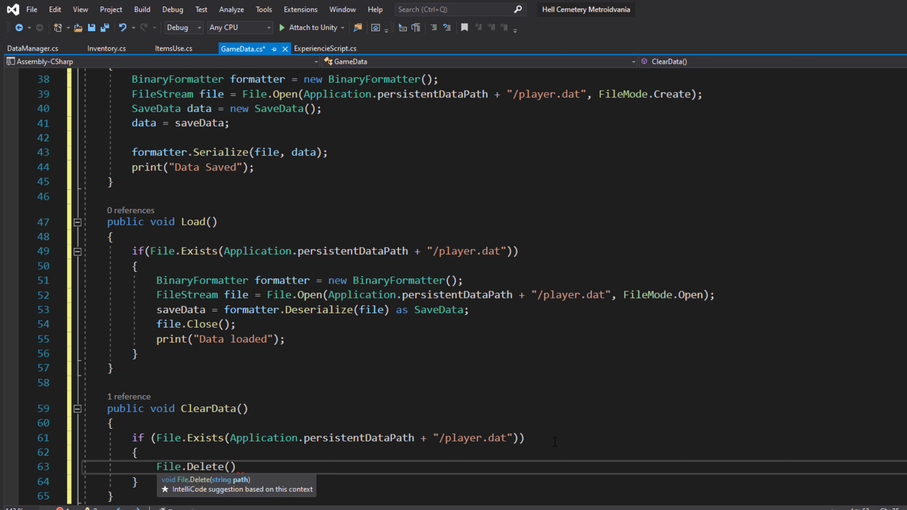
drag(513, 438, 230, 438)
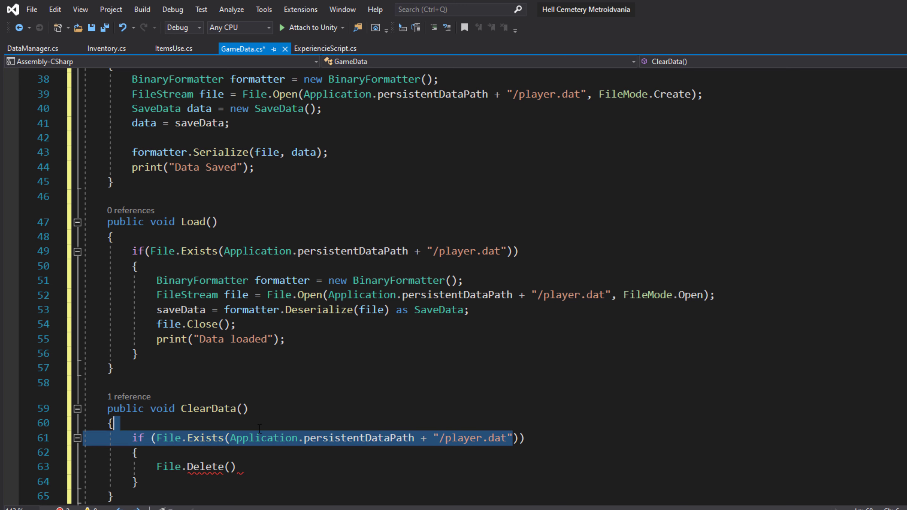
key(ctrl+c)
click(231, 467)
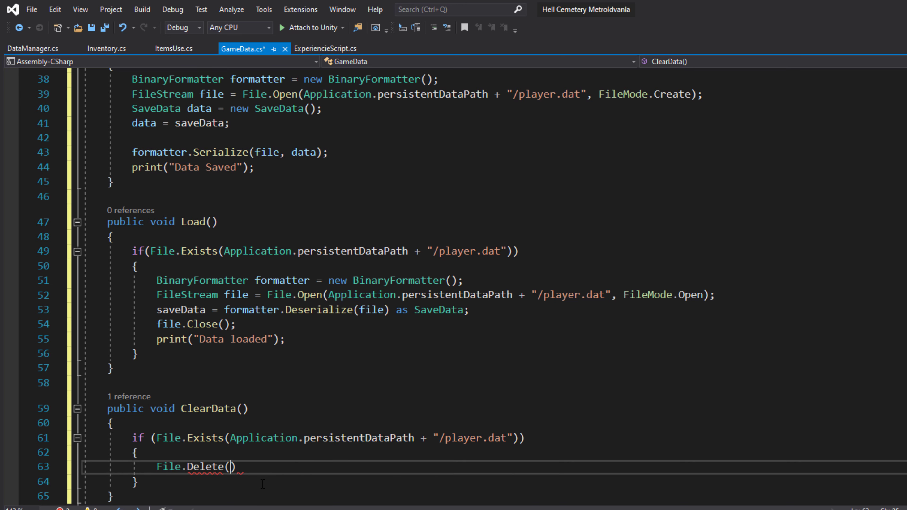
key(ctrl+v)
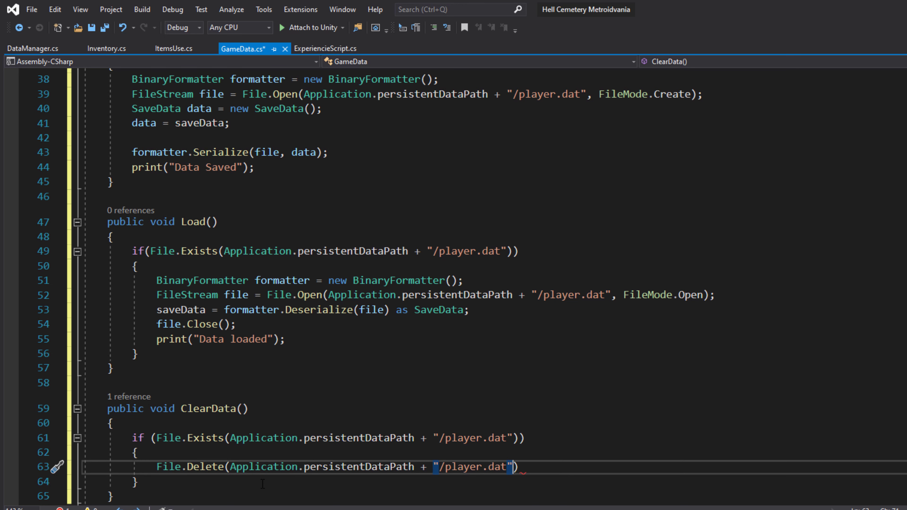
click(578, 472)
text(;)
key(ctrl+s)
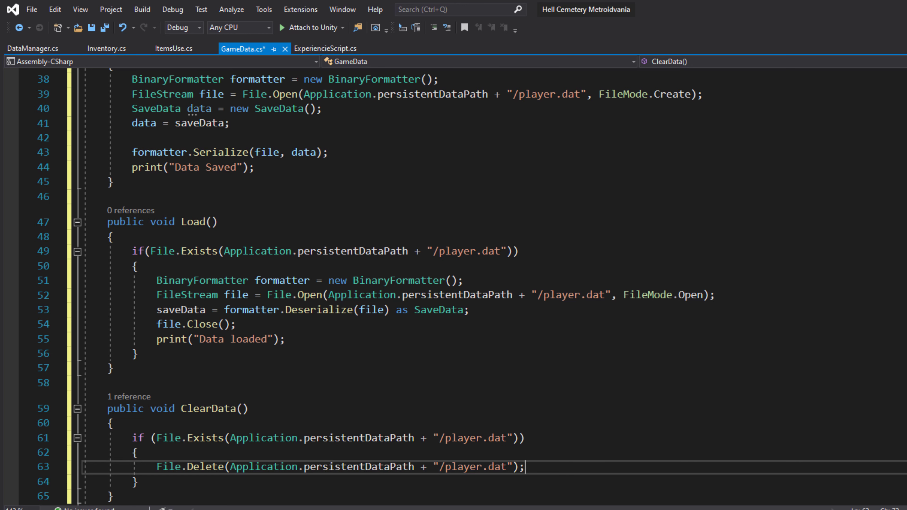
scroll(612, 426, up, 12)
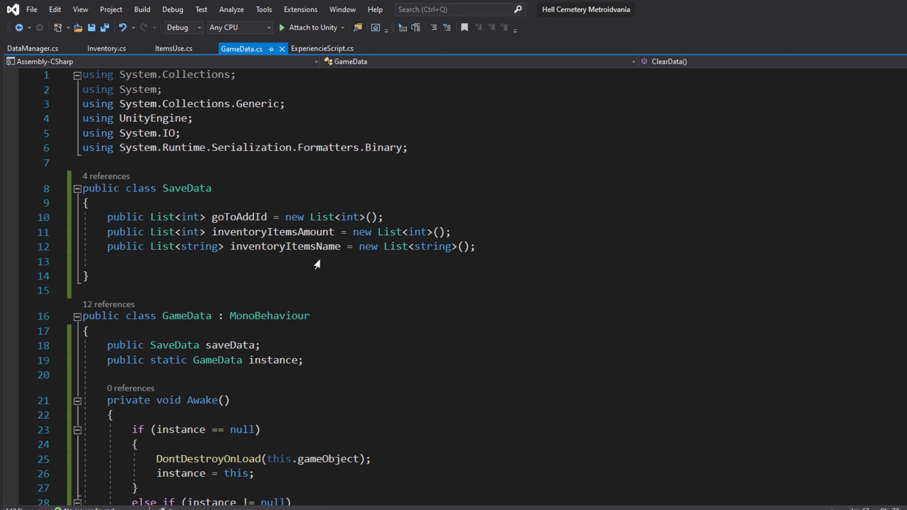
Move the inventoryItemsAmount declaration below inventoryItemsName in SaveData, save, and open Inventory.cs
click(40, 49)
scroll(256, 213, up, 4)
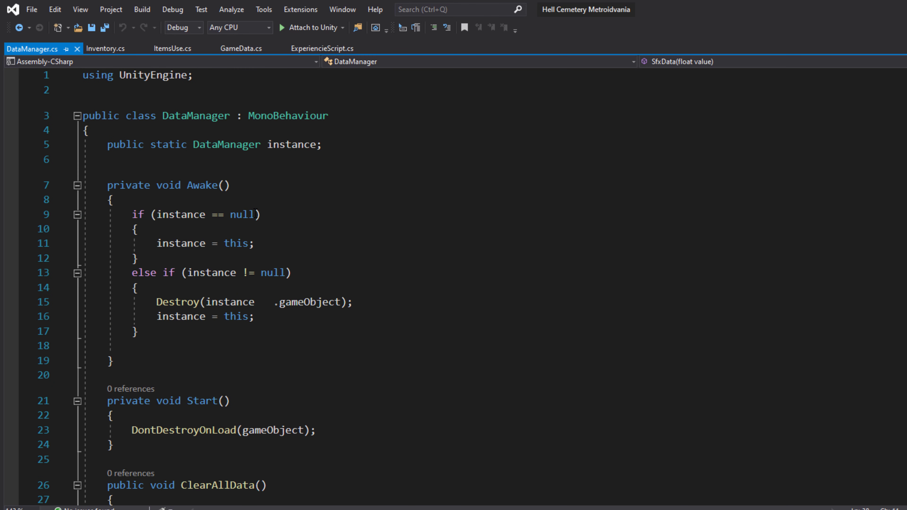
key(ctrl+Tab)
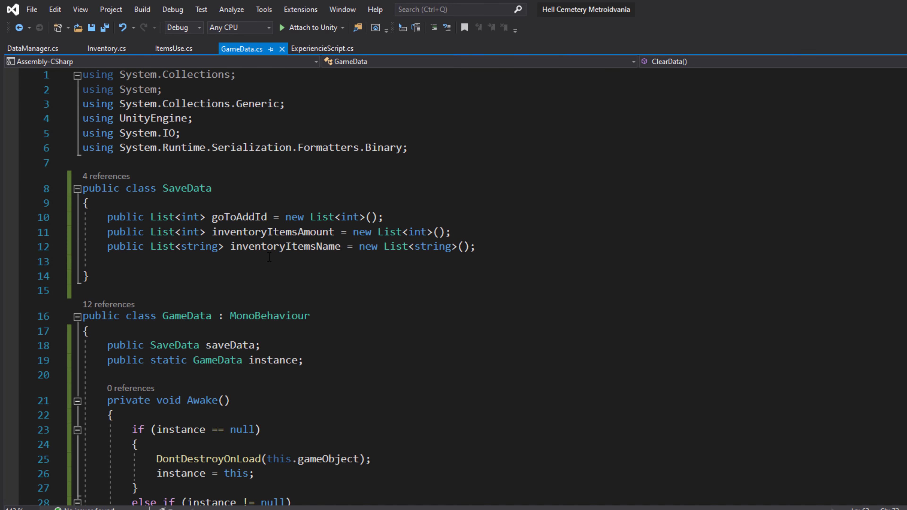
click(231, 214)
click(493, 232)
click(495, 248)
drag(452, 233, 107, 232)
key(BackSpace)
click(508, 251)
key(ctrl+v)
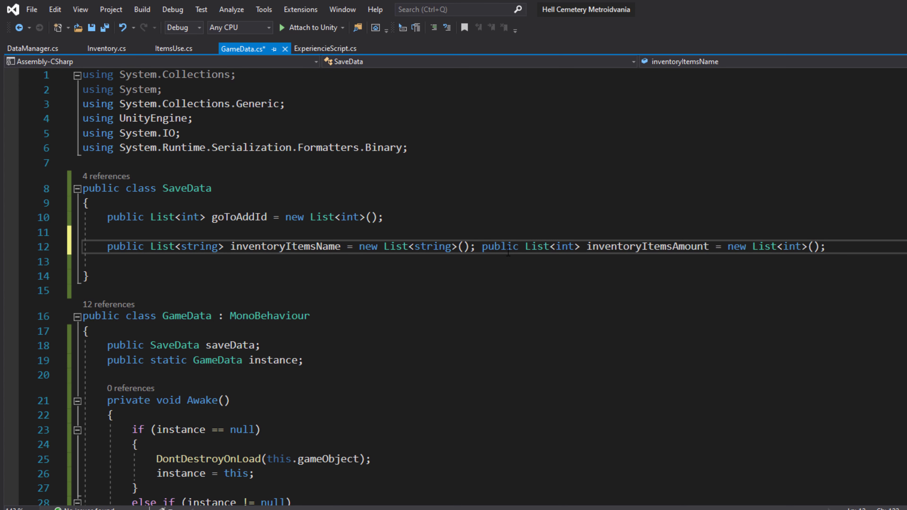
click(483, 247)
key(Return)
key(ctrl+s)
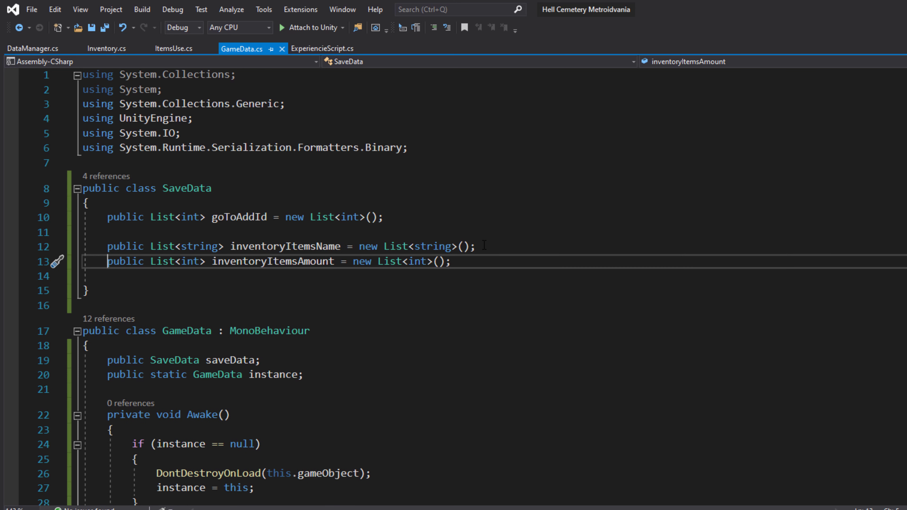
click(106, 49)
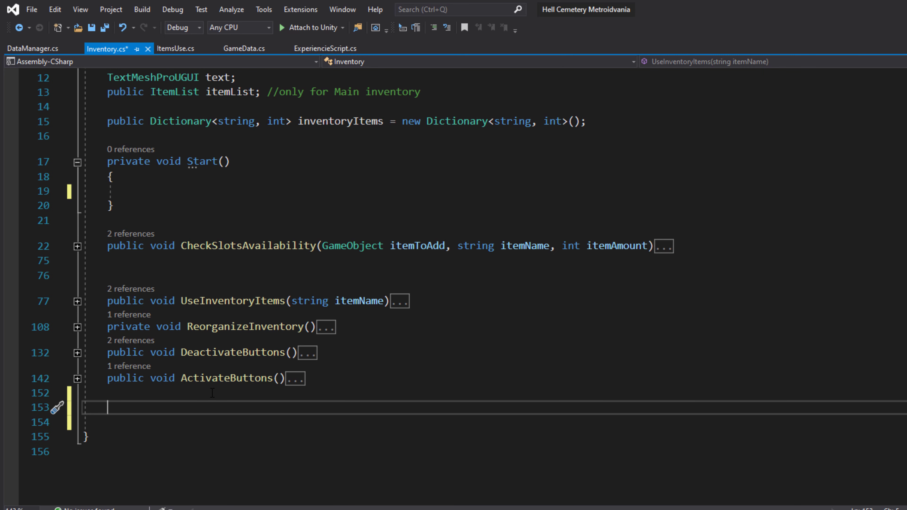
Type empty public void InventoryToData() and DataToInventory() methods at the bottom of Inventory
text(pub)
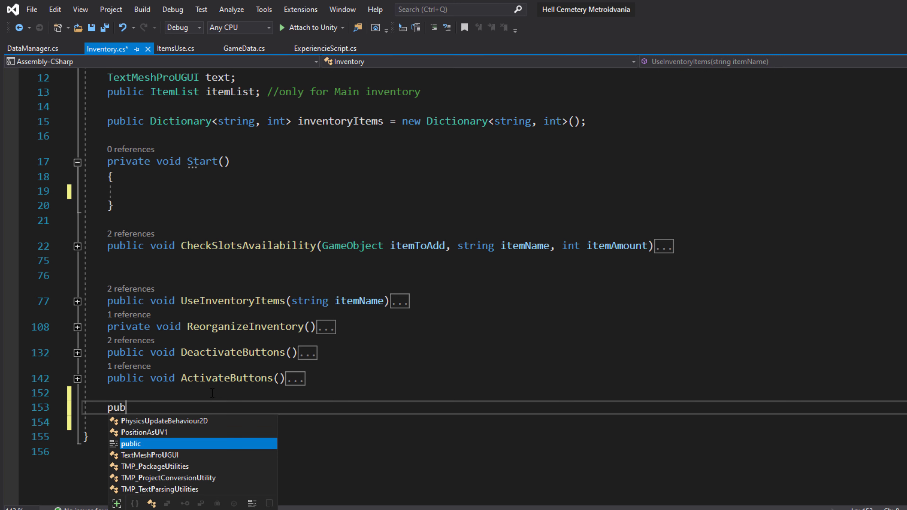
key(Return)
key(Return)
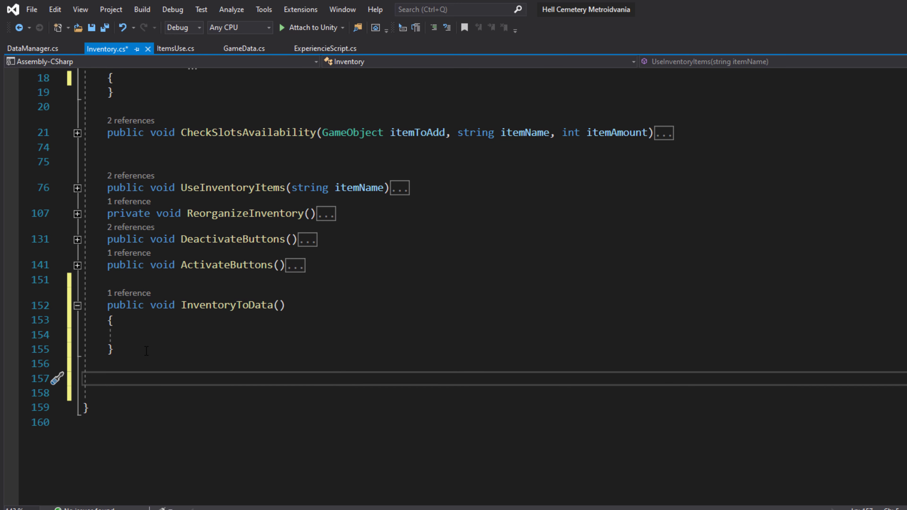
text(public void DataToInventory())
key(Return)
text({)
key(Return)
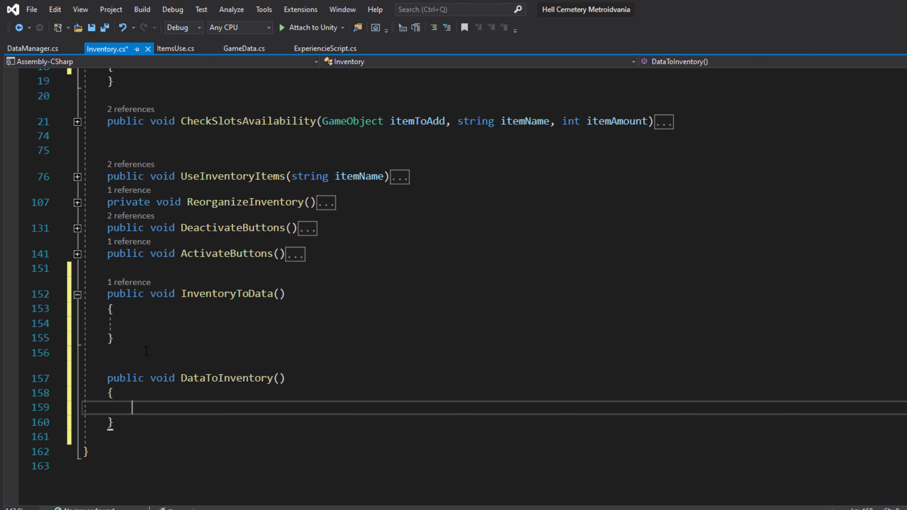
click(169, 324)
mouse_move(285, 293)
mouse_down()
mouse_move(237, 304)
mouse_move(182, 297)
mouse_up()
drag(285, 378, 182, 379)
key(Down)
drag(285, 379, 182, 375)
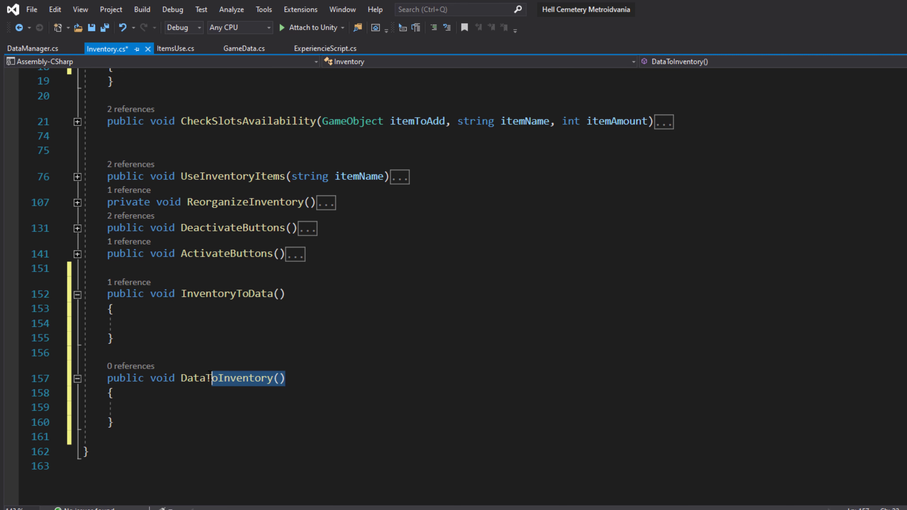
scroll(205, 387, up, 5)
click(194, 286)
key(Return)
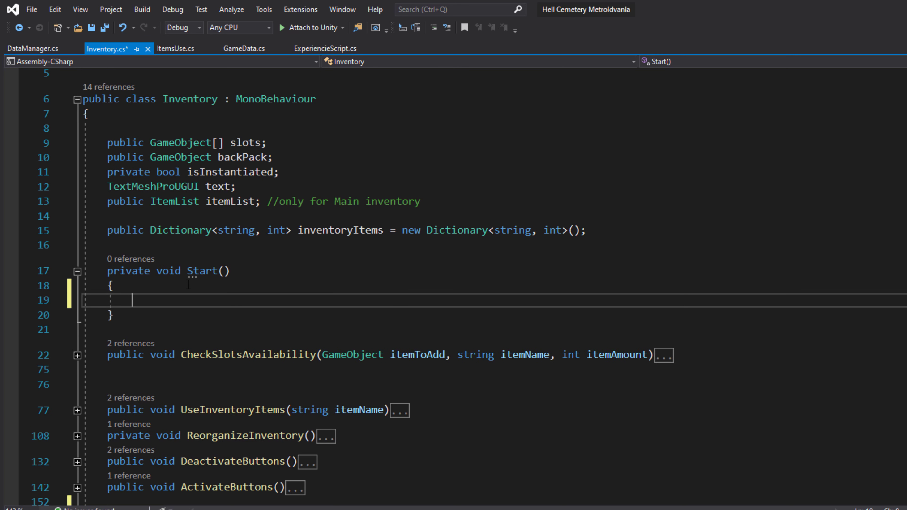
In Start, add a DataToInventory() call and an if(itemList != null) block
text(DataToInventory();)
click(188, 285)
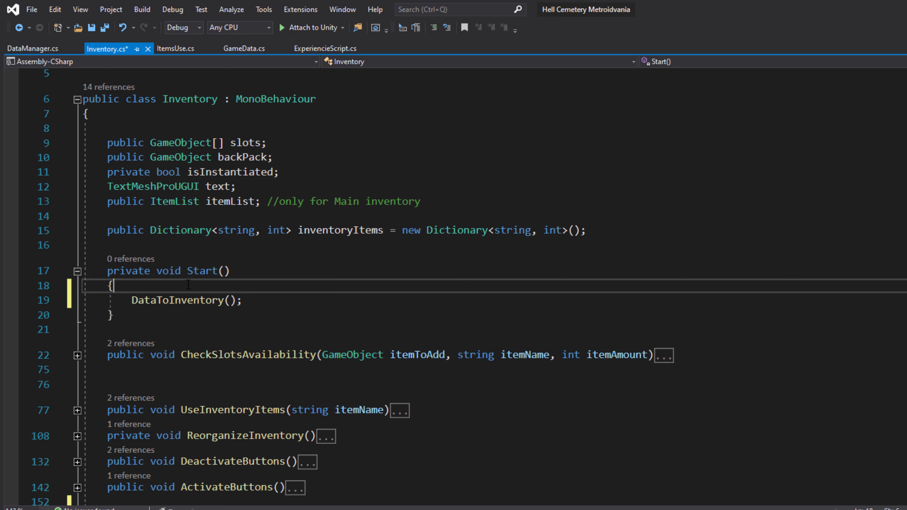
key(Return)
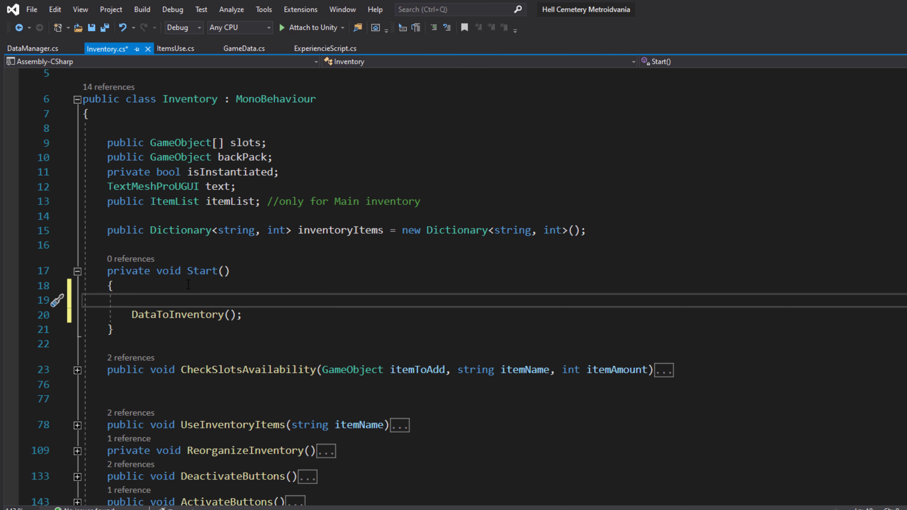
text(if(item)
key(Escape)
text(List != null) {)
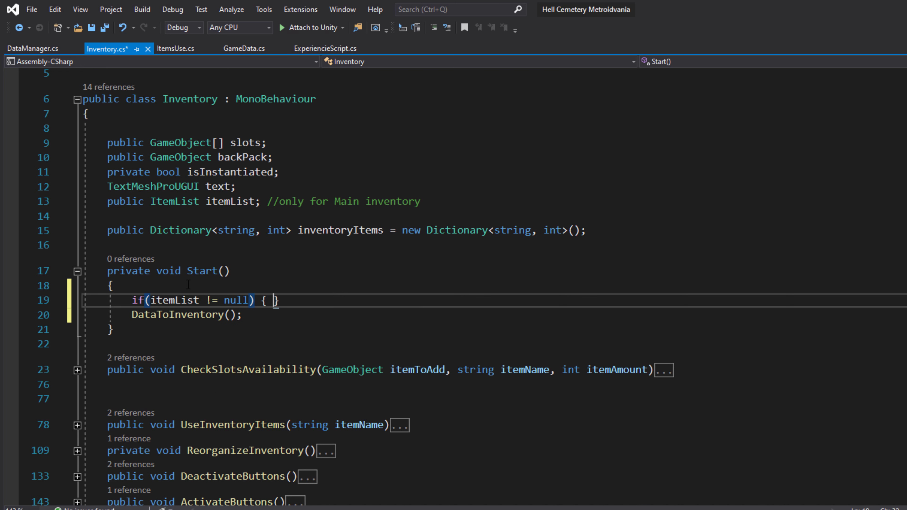
key(Return)
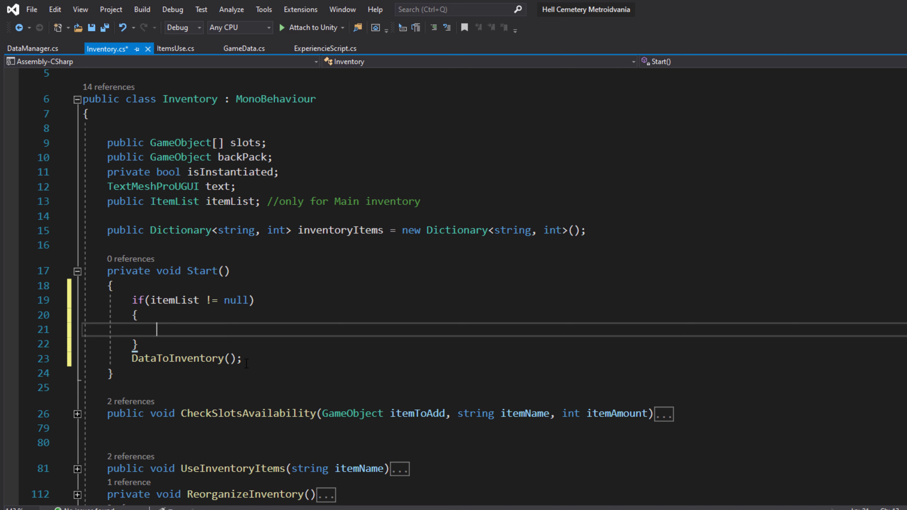
Move the DataToInventory() call inside the itemList null check and save Inventory.cs
drag(247, 359, 126, 359)
key(ctrl+x)
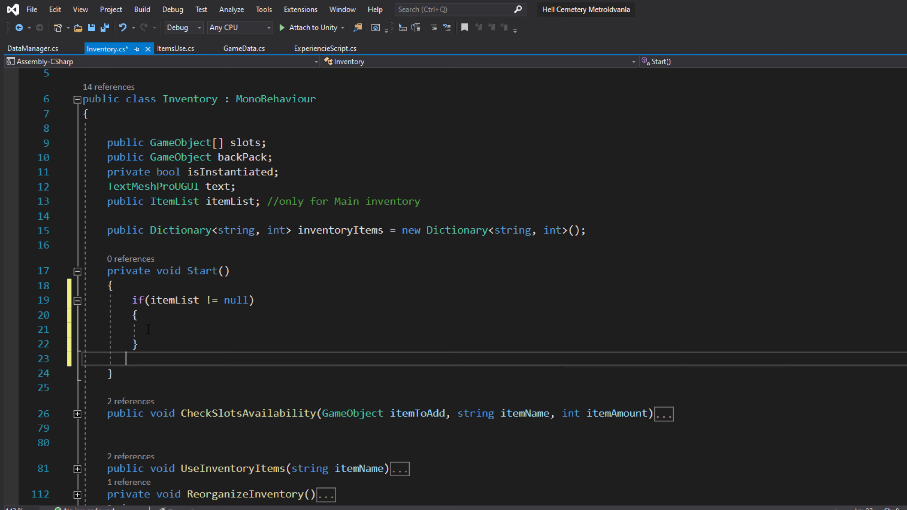
click(151, 327)
key(ctrl+v)
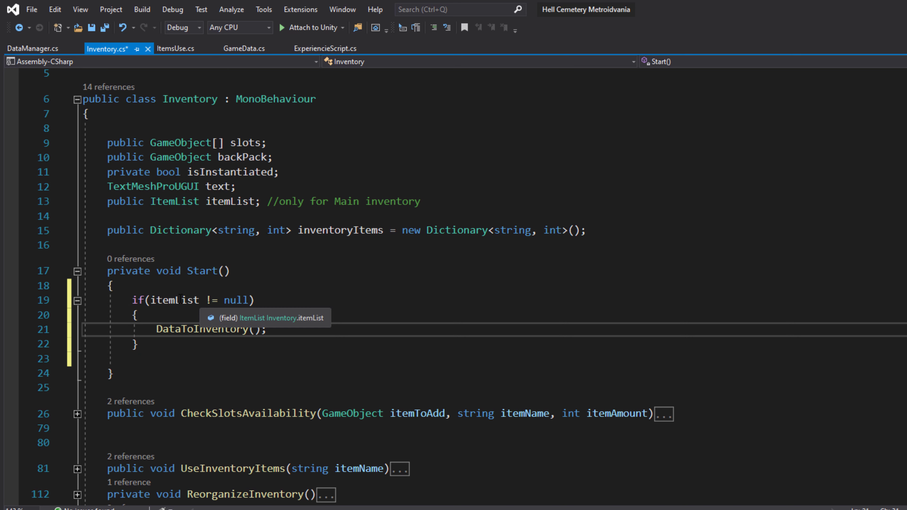
click(275, 300)
drag(268, 329, 205, 329)
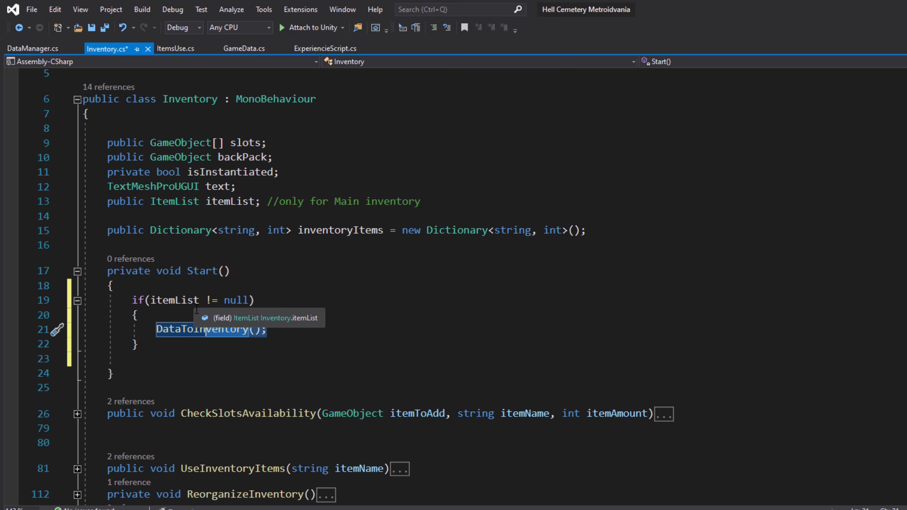
click(276, 314)
click(302, 334)
key(ctrl+s)
Place the cursor in InventoryToData's body, then switch back to the Unity editor
scroll(304, 322, down, 3)
scroll(310, 304, down, 3)
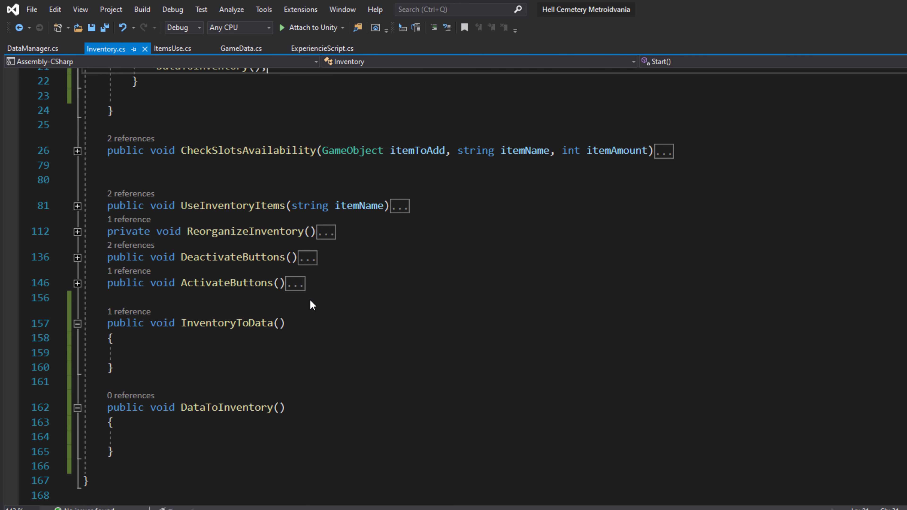
click(181, 350)
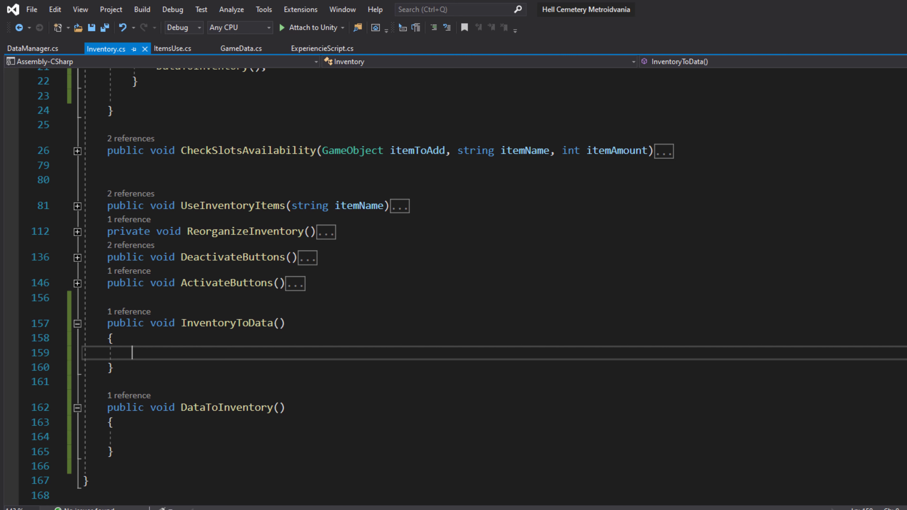
key(alt+Tab)
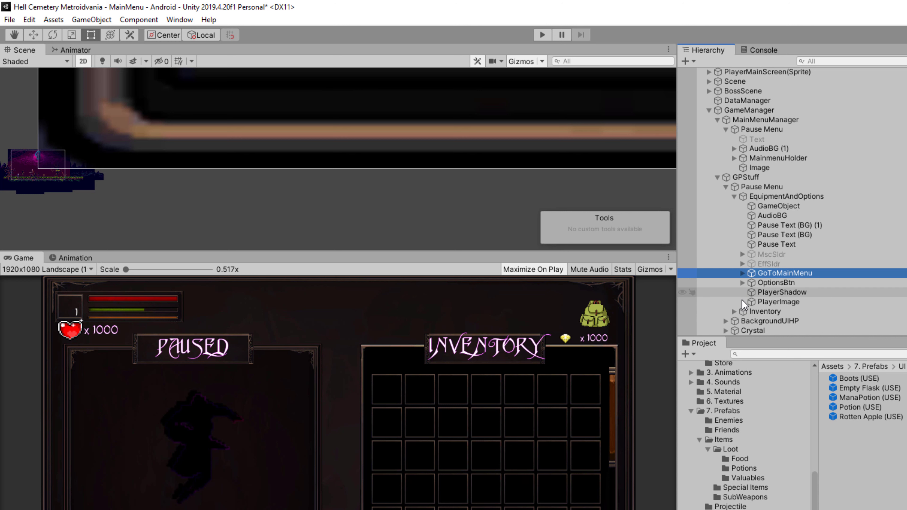
Expand GoToMainMenu, Inventory and InvBG in the Hierarchy, then return to Inventory.cs
click(743, 273)
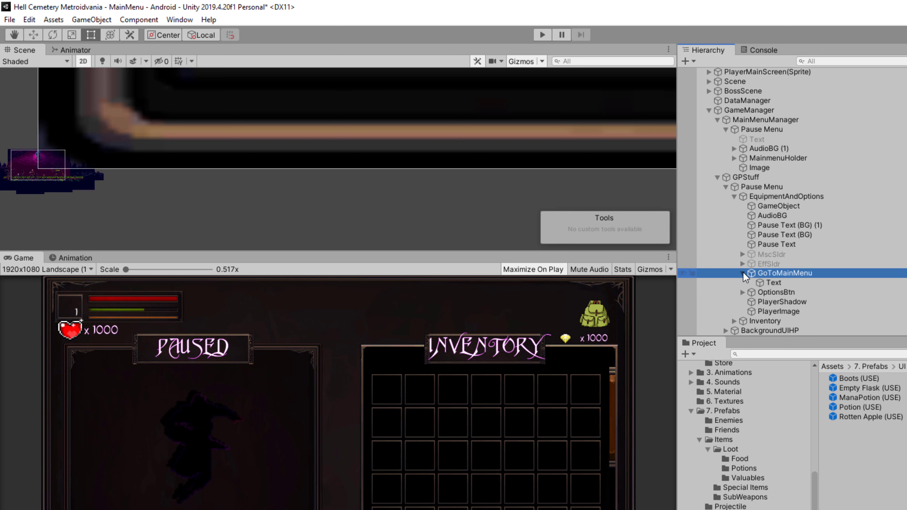
scroll(751, 295, down, 2)
click(734, 285)
scroll(757, 268, down, 2)
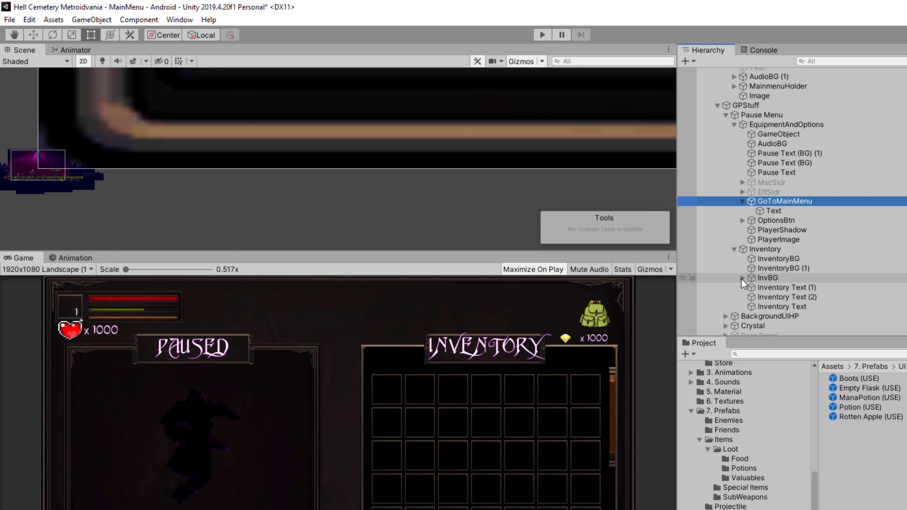
click(743, 279)
click(742, 278)
click(411, 396)
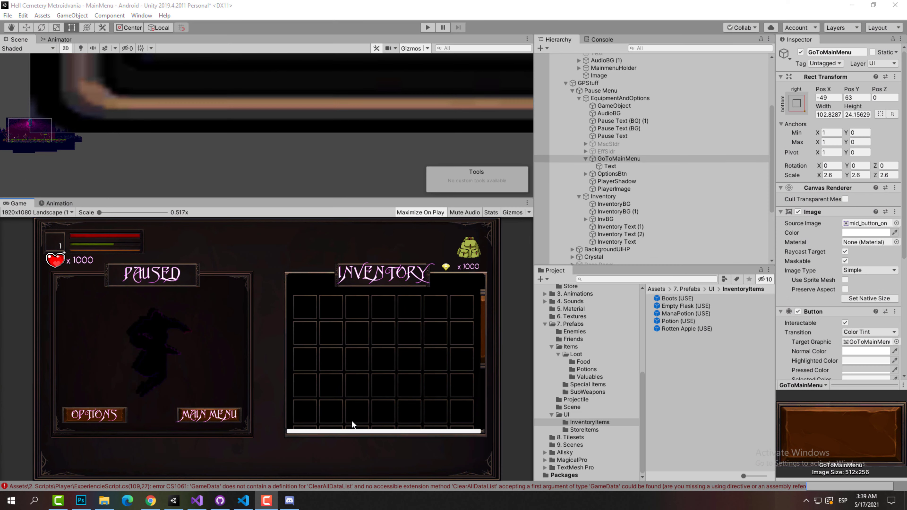
click(193, 507)
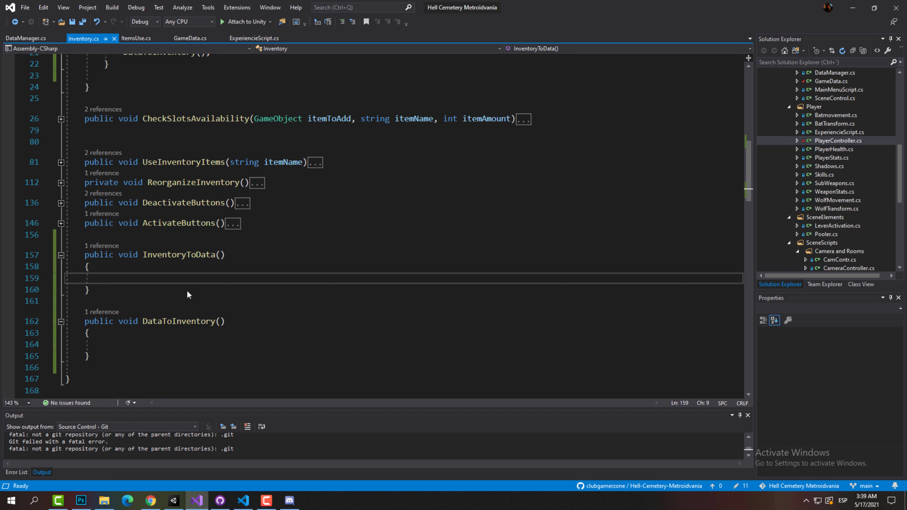
Add a for loop over slots.Length in InventoryToData, with an if on each slot's SlotsScript isUsed
click(243, 501)
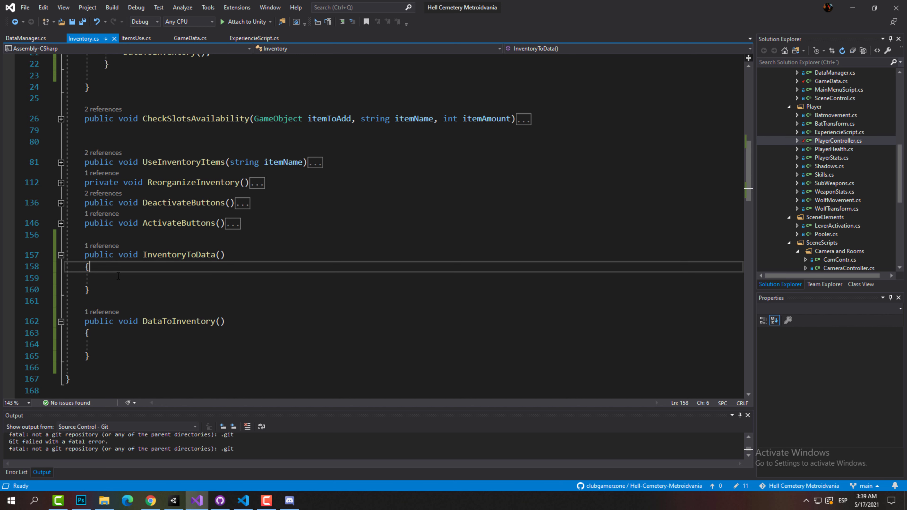
text(for)
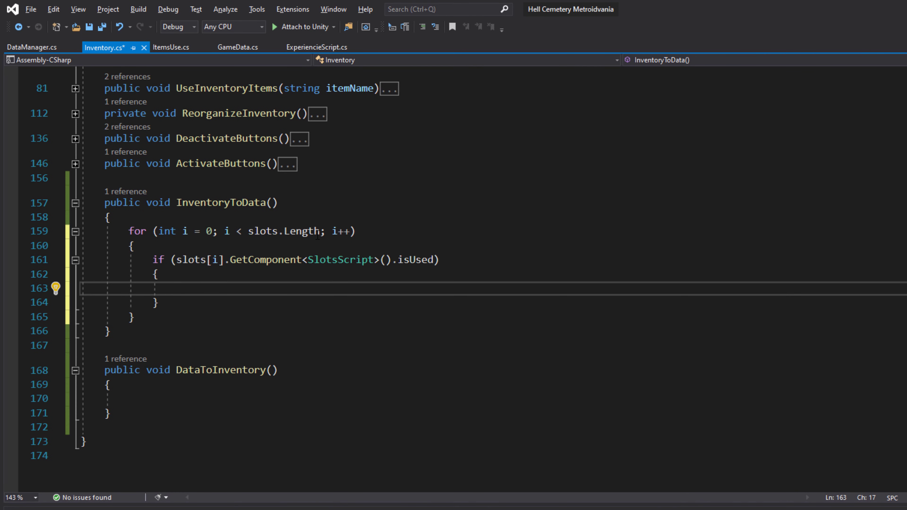
drag(317, 232, 248, 233)
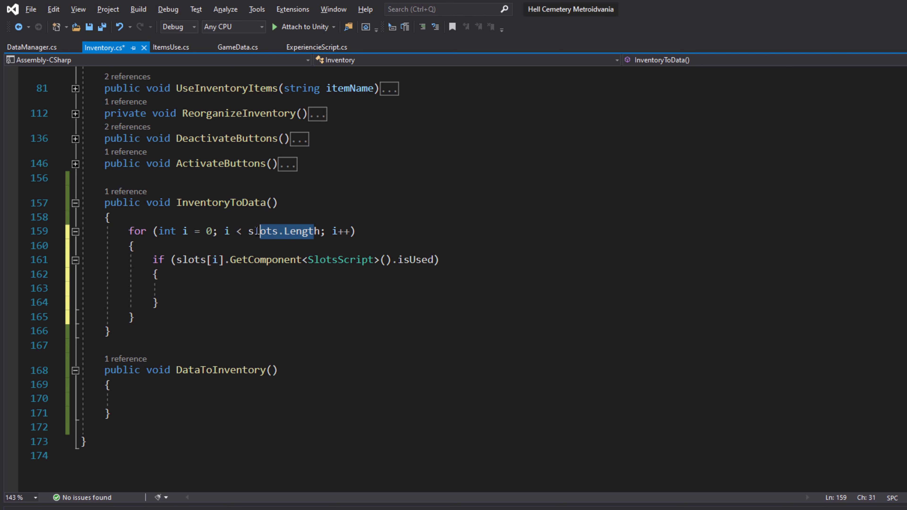
click(230, 287)
drag(448, 259, 173, 261)
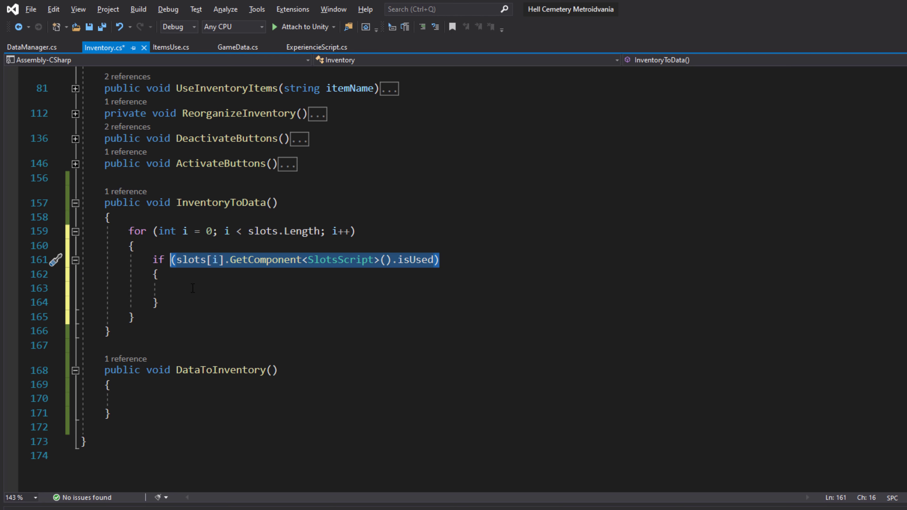
In GameData.cs, review the goToAddId, item name and item amount list declarations
key(ctrl+Tab)
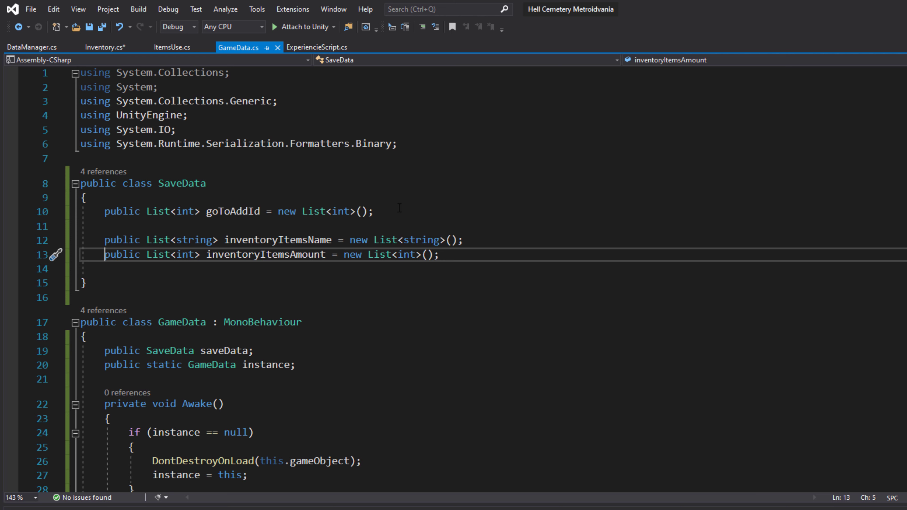
drag(373, 211, 101, 219)
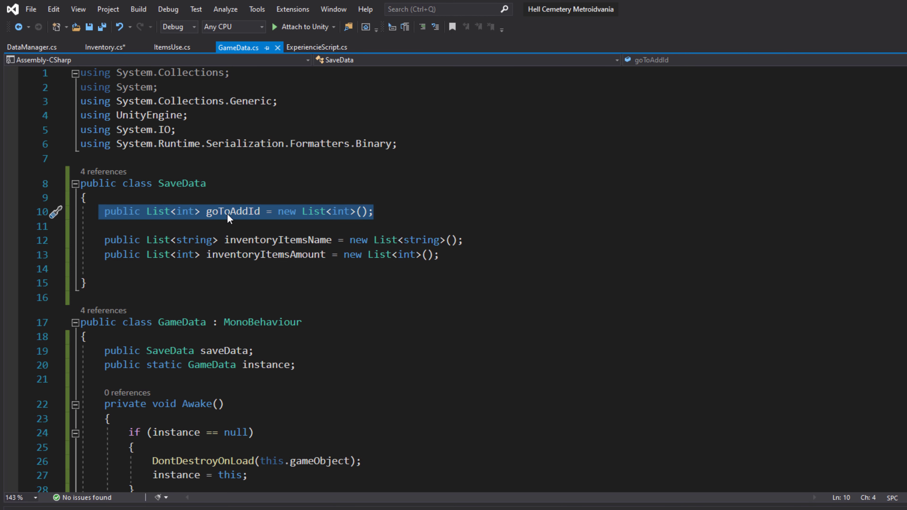
drag(439, 254, 98, 244)
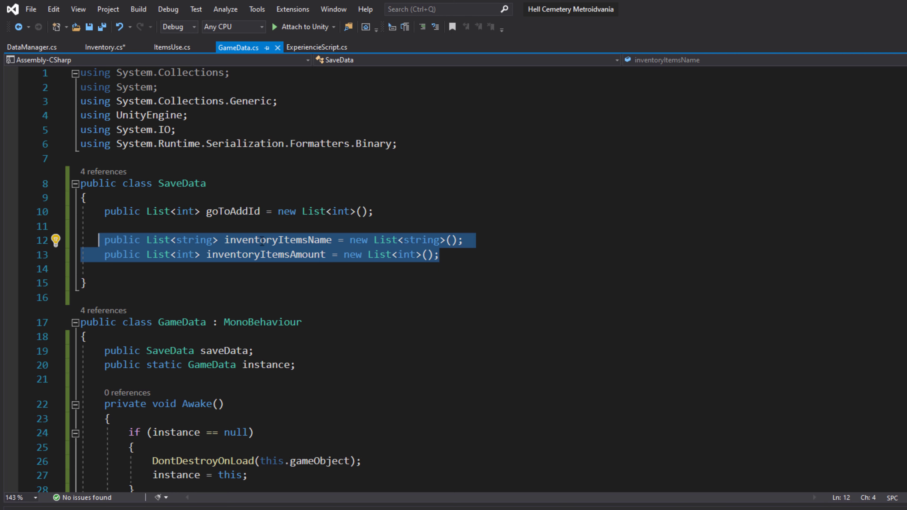
Review the SaveData class's inventoryItemsName and inventoryItemsAmount lists, then return to Inventory.cs
double_click(270, 241)
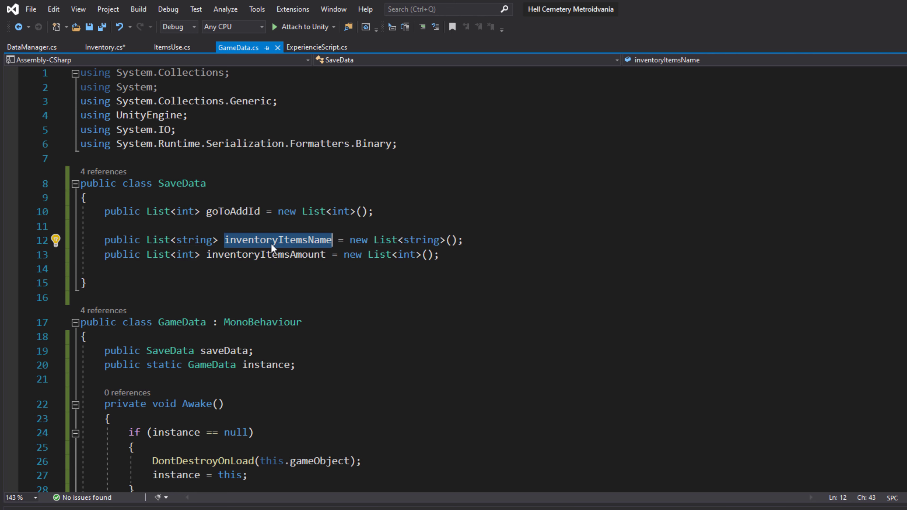
double_click(276, 261)
click(168, 188)
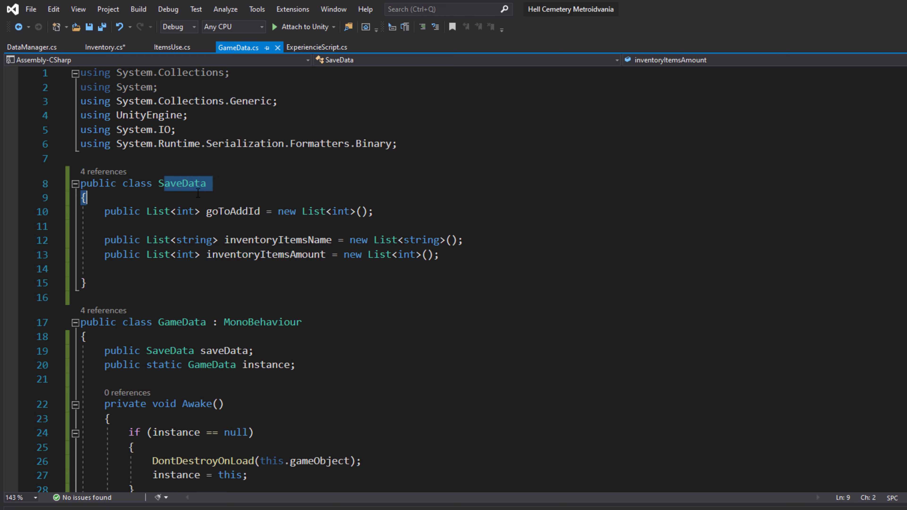
key(ctrl+Tab)
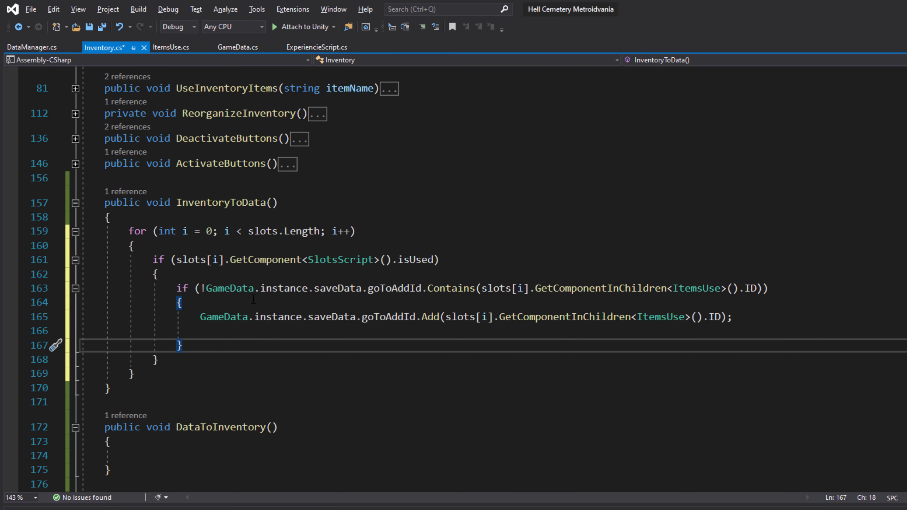
Inside the isUsed block, check that saveData.goToAddId doesn't already contain the slot's ItemsUse ID
double_click(332, 294)
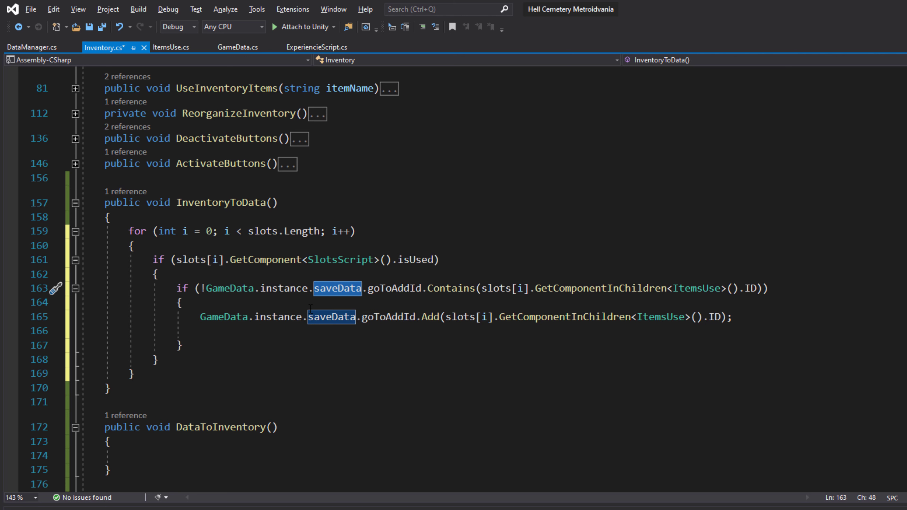
click(387, 288)
double_click(388, 288)
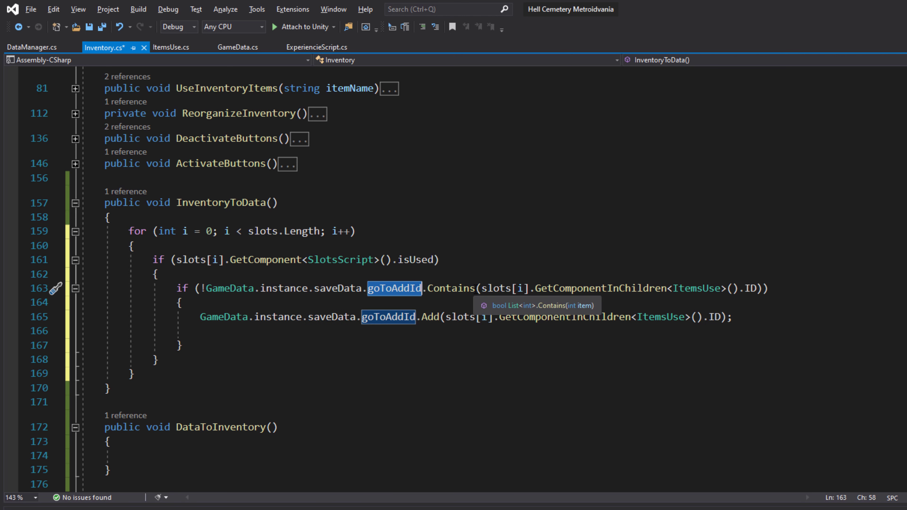
click(433, 288)
click(204, 289)
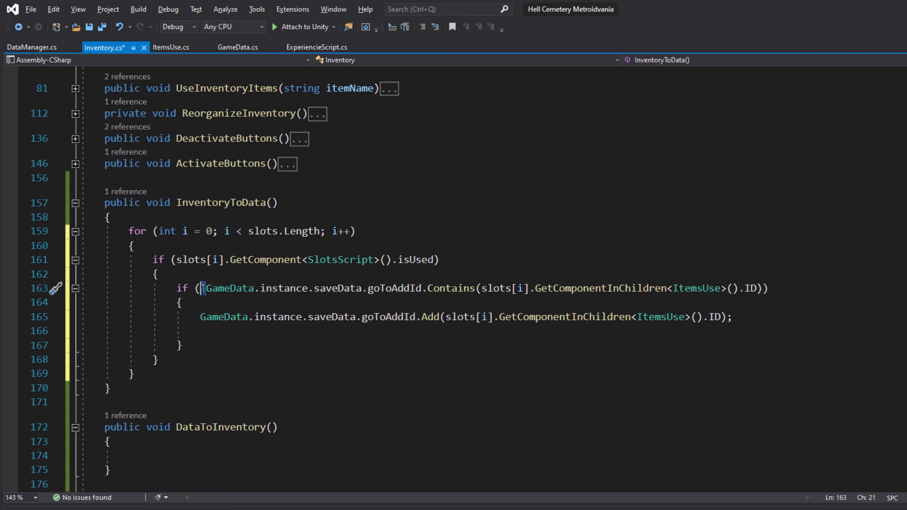
text(!)
double_click(451, 288)
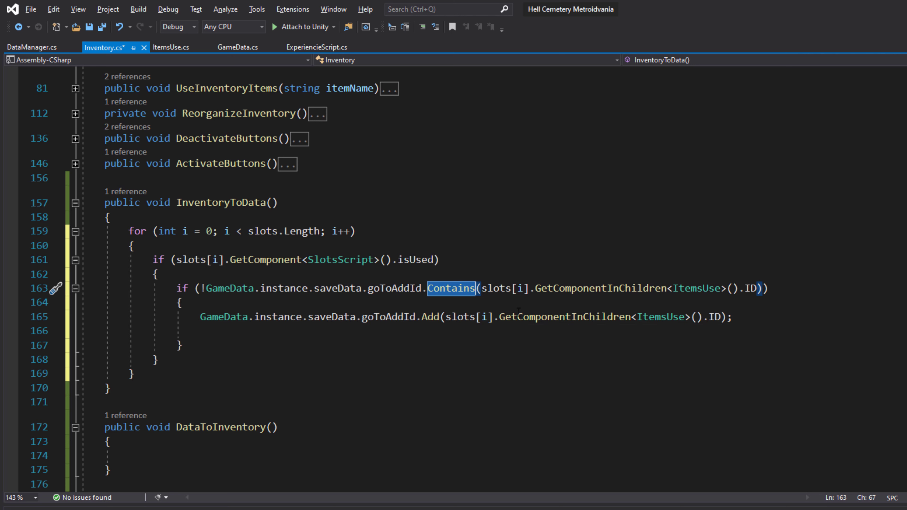
double_click(751, 288)
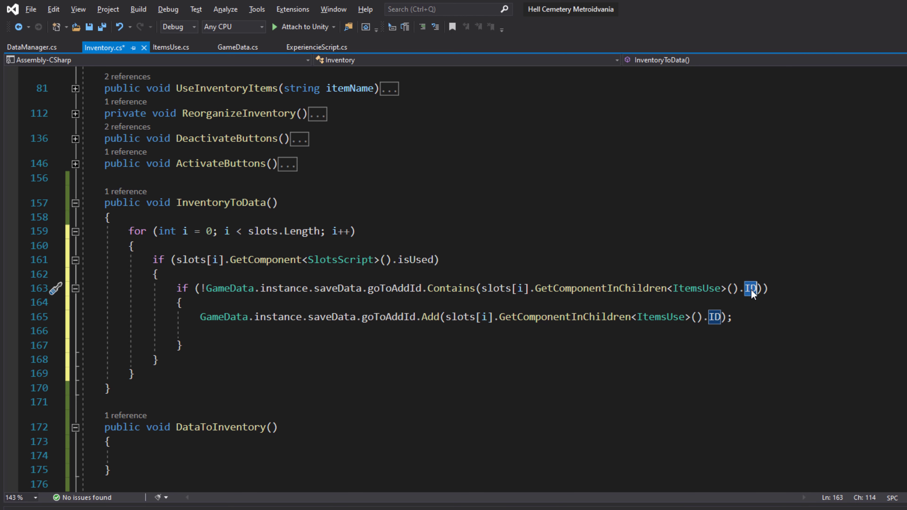
double_click(499, 286)
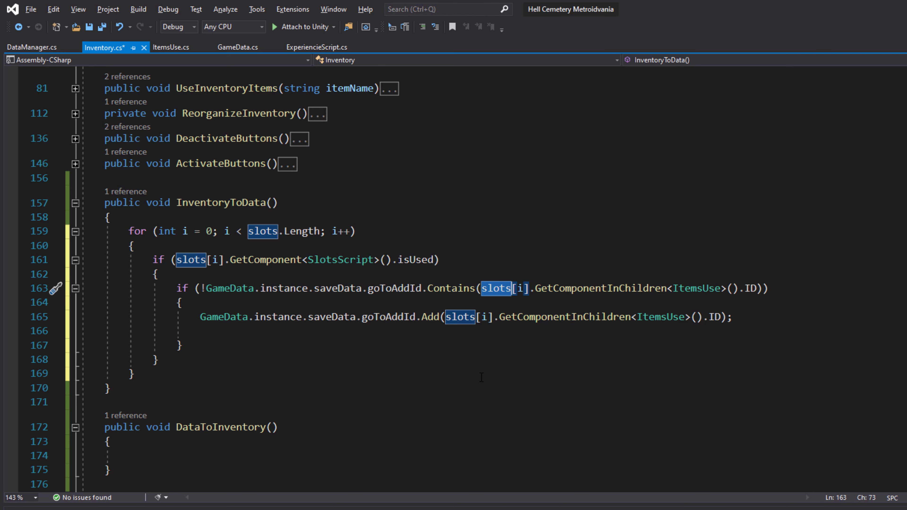
click(518, 288)
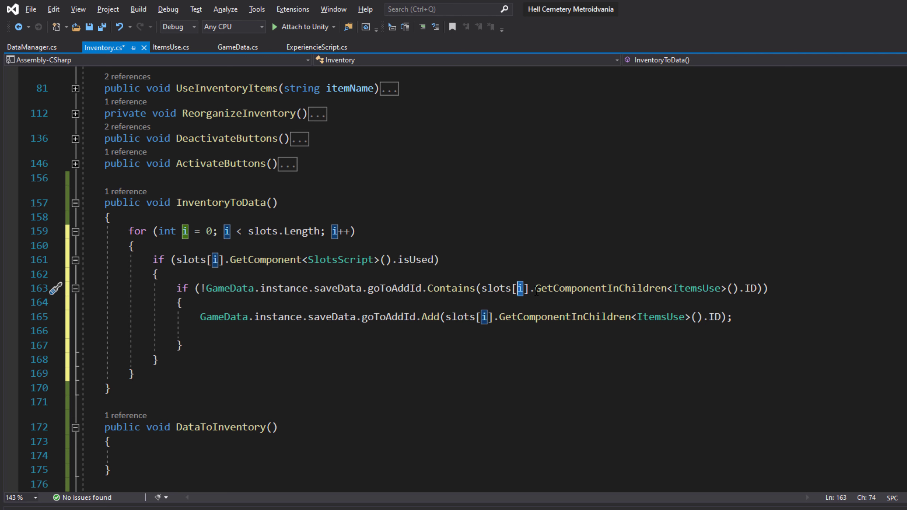
drag(536, 289, 666, 292)
click(612, 290)
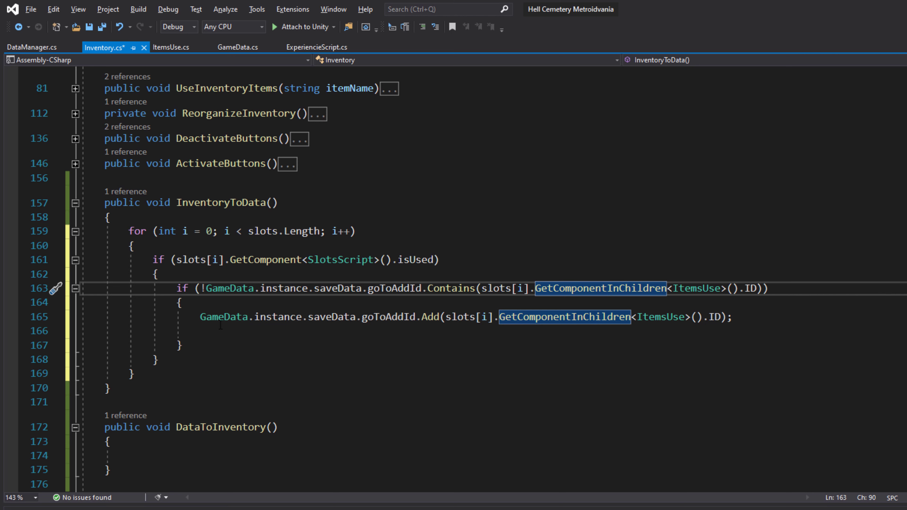
Add the slot's ItemsUse ID to saveData.goToAddId when that check passes
drag(194, 314, 733, 317)
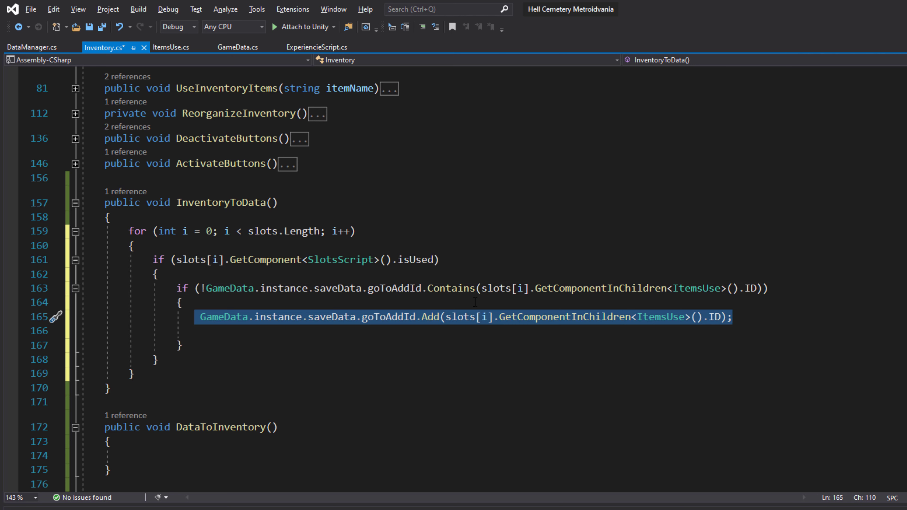
click(325, 359)
click(202, 288)
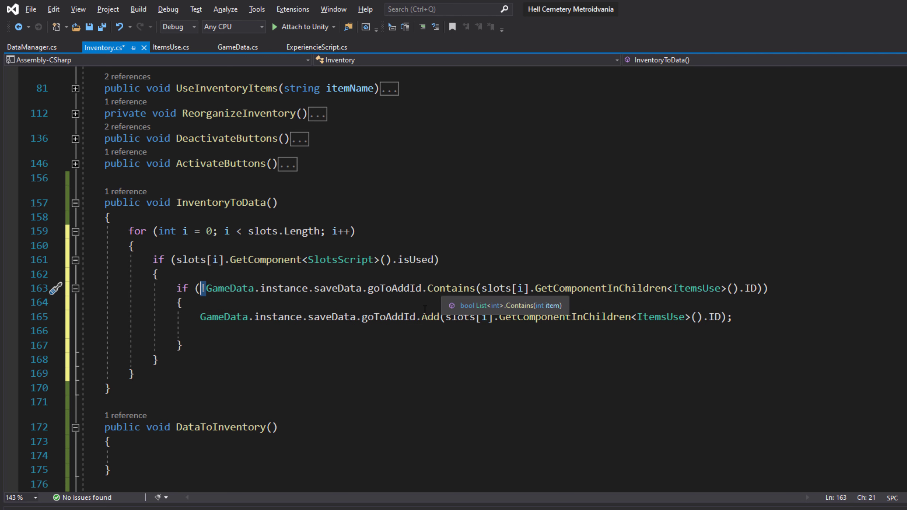
double_click(432, 317)
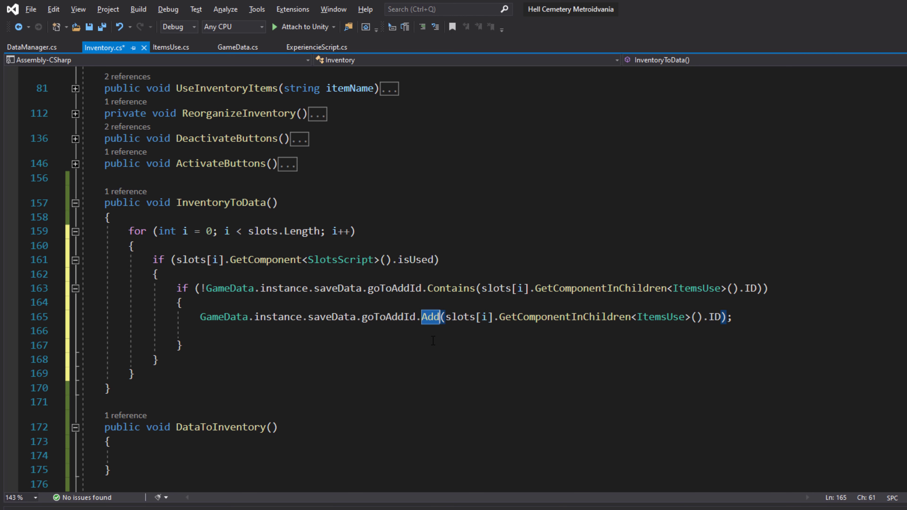
click(755, 316)
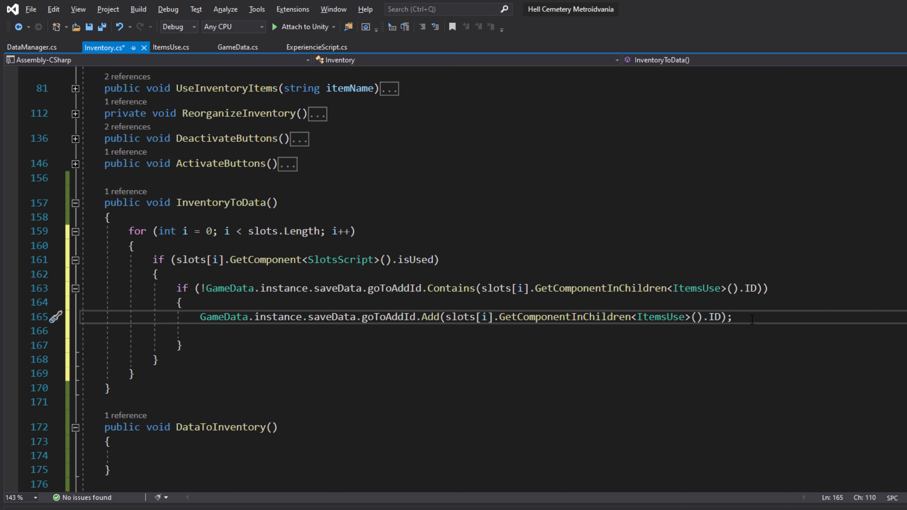
Duplicate the Add line as line 166, adding the slot's ItemsUse name to saveData.inventoryItemsName
key(ctrl+d)
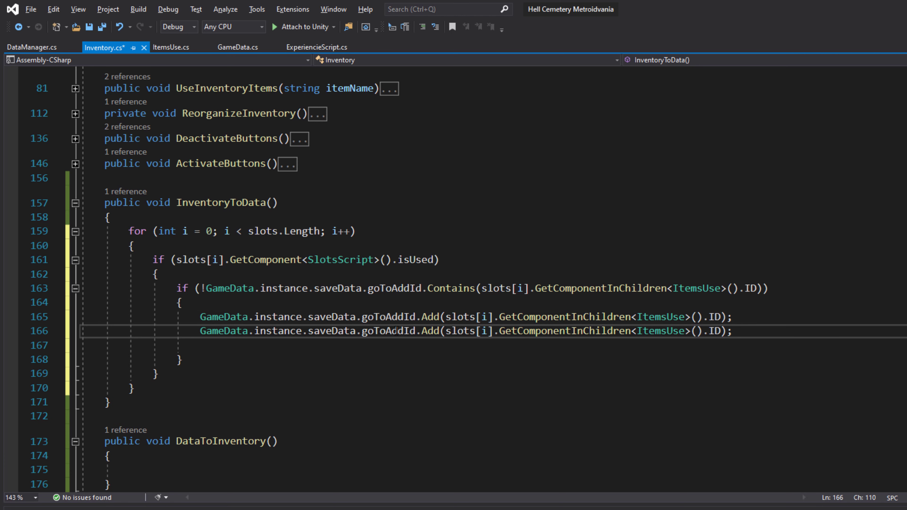
double_click(396, 331)
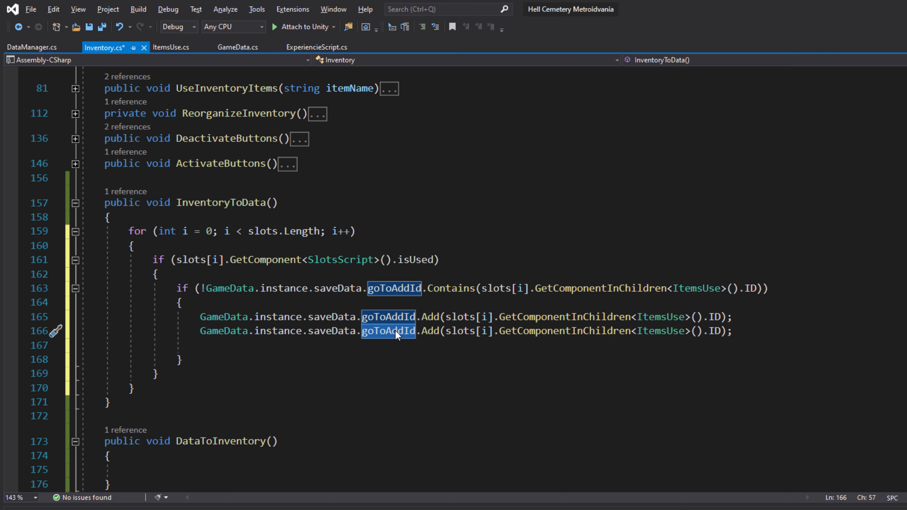
text(inven)
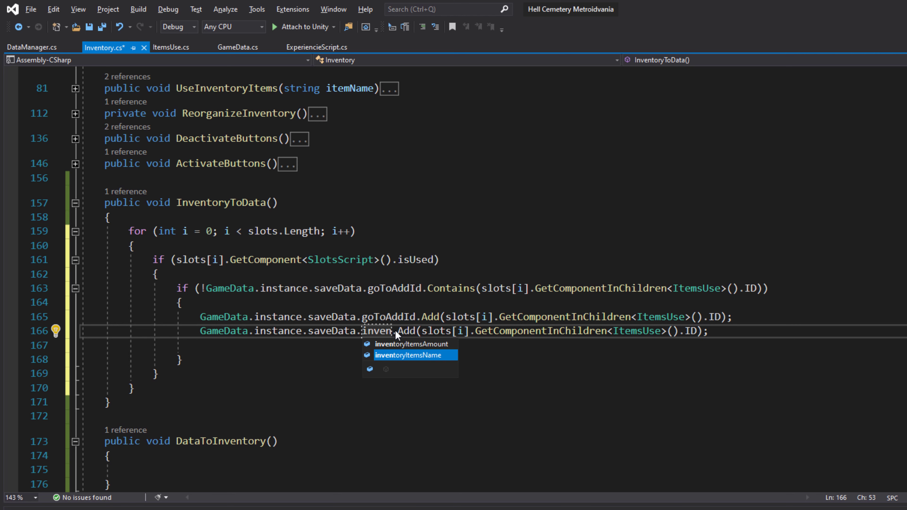
key(Tab)
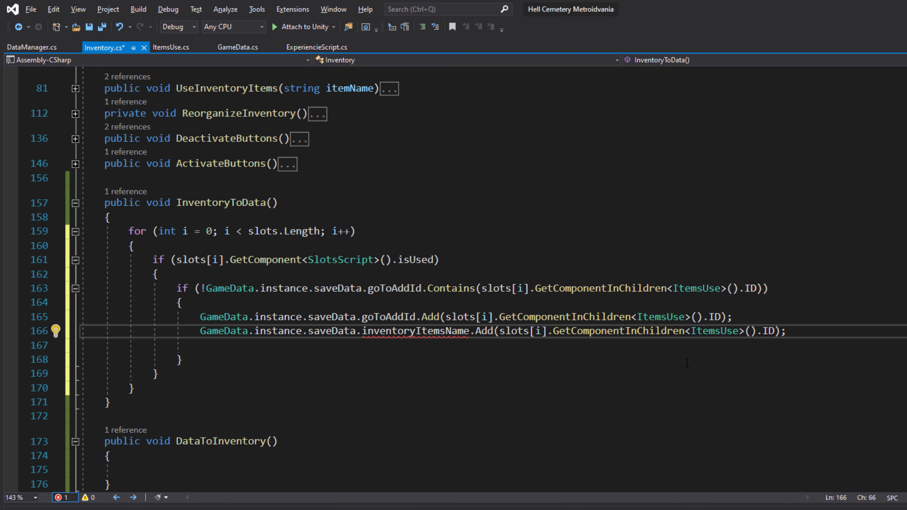
double_click(768, 331)
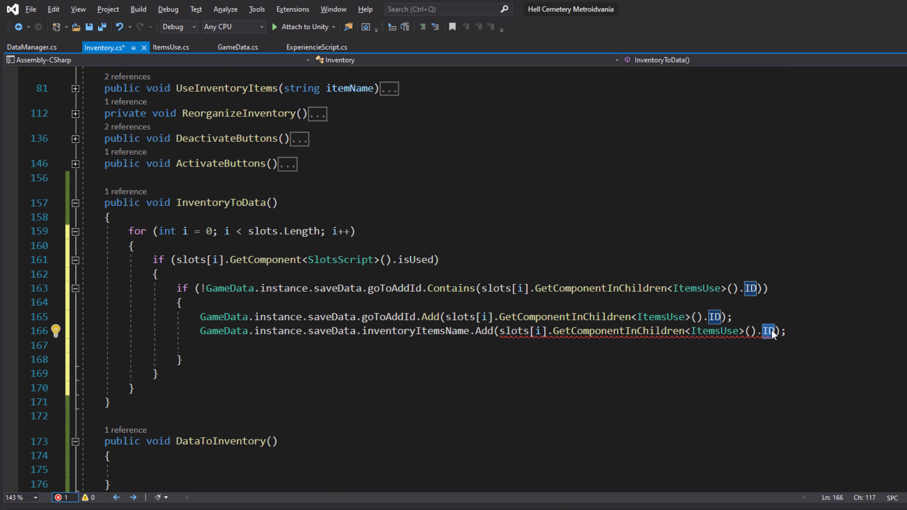
text(name)
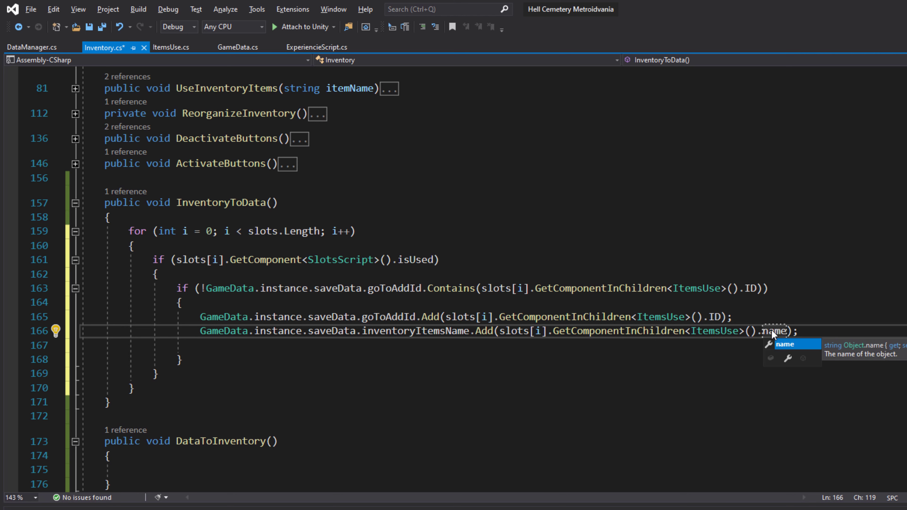
key(Return)
click(815, 333)
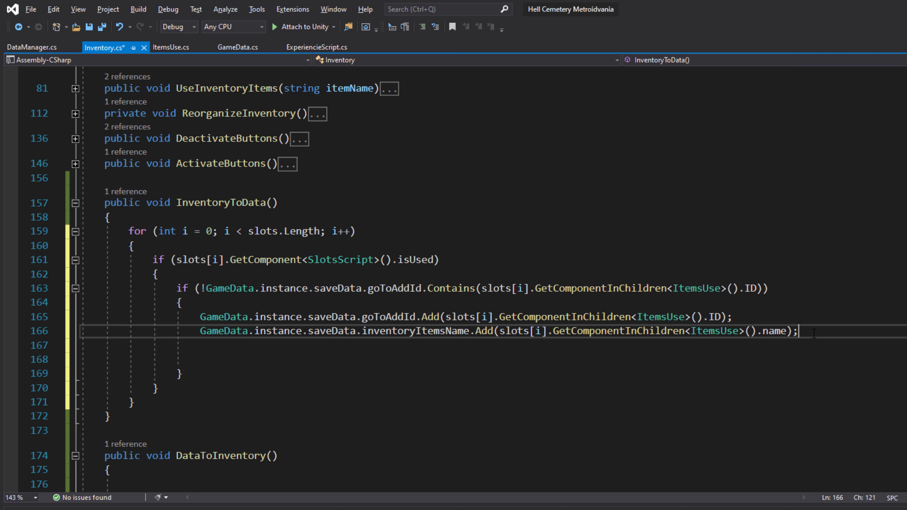
key(Return)
key(Return)
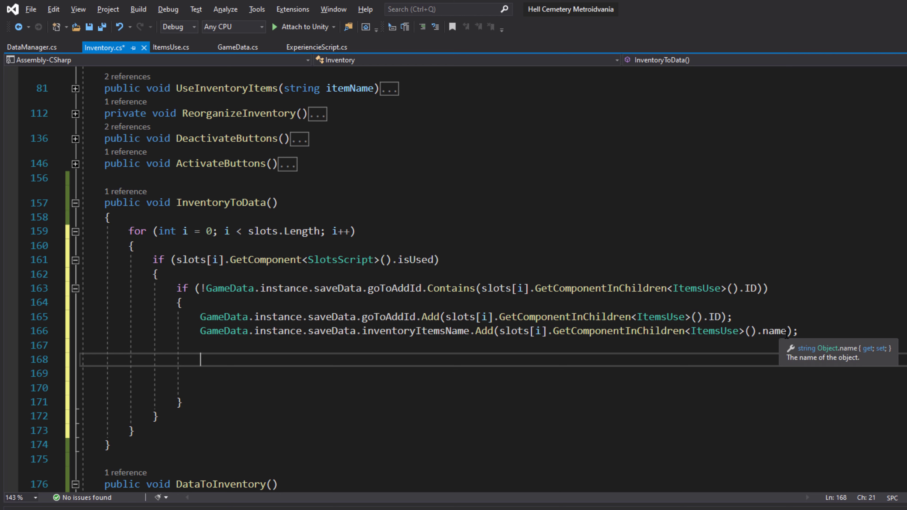
drag(787, 332, 691, 332)
On line 167, add inventoryItems[slots[i]'s ItemsUse name] to saveData.inventoryItemsAmount
click(296, 351)
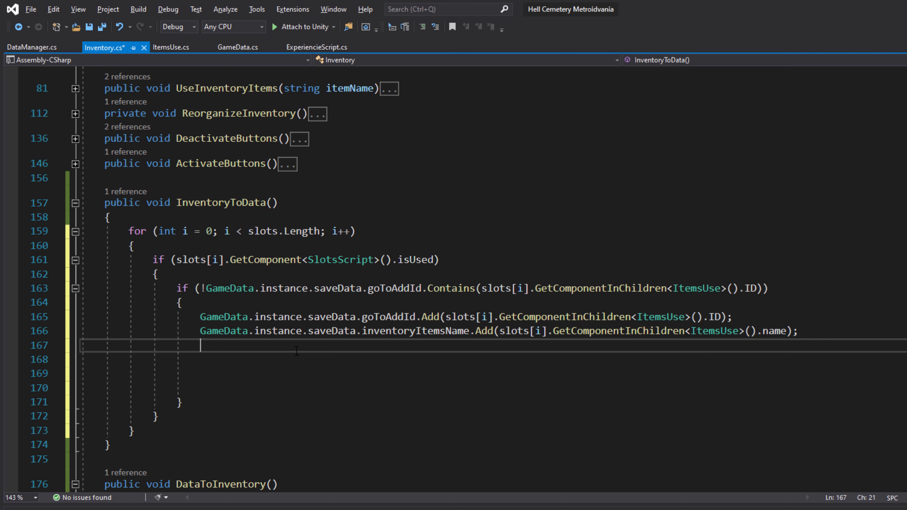
text(GameData.)
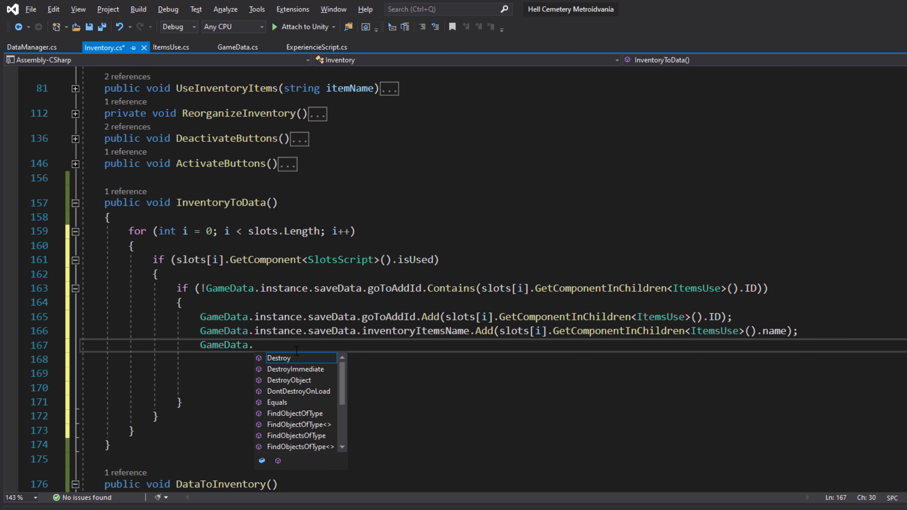
text(instance.save)
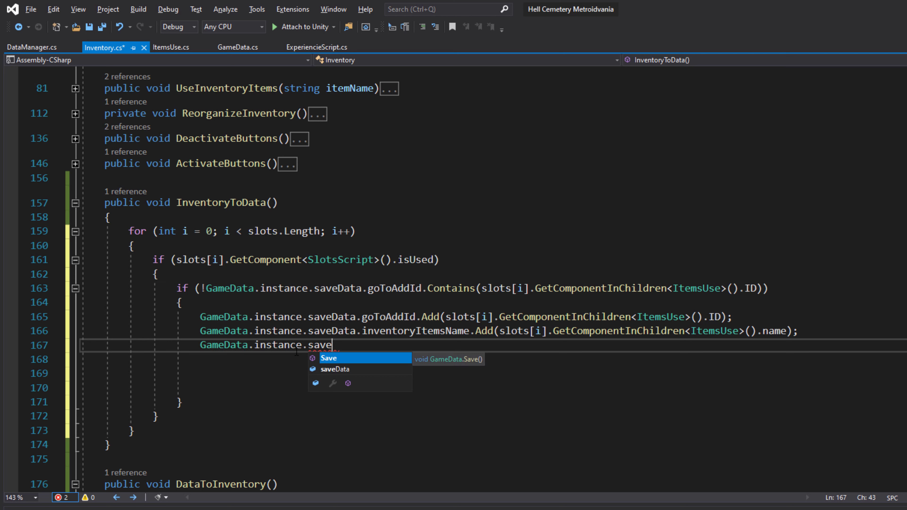
text(Data.inven)
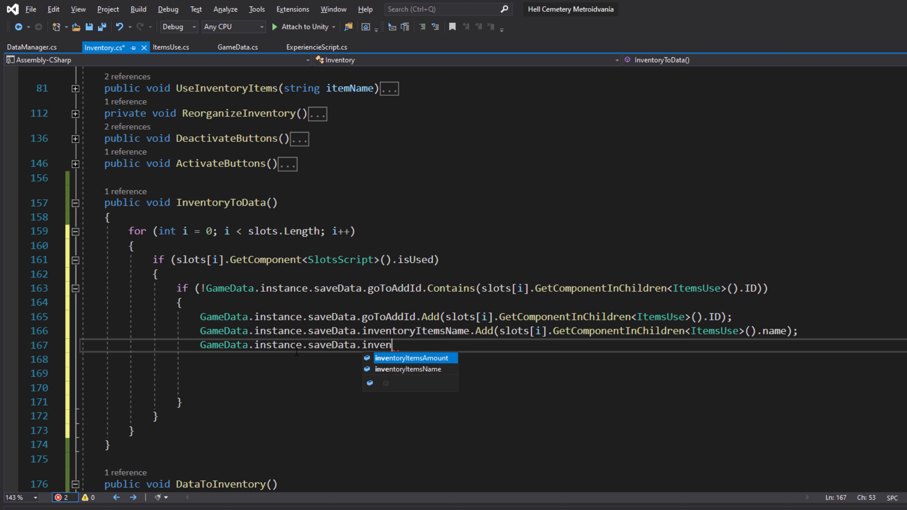
key(Tab)
text(.add*)
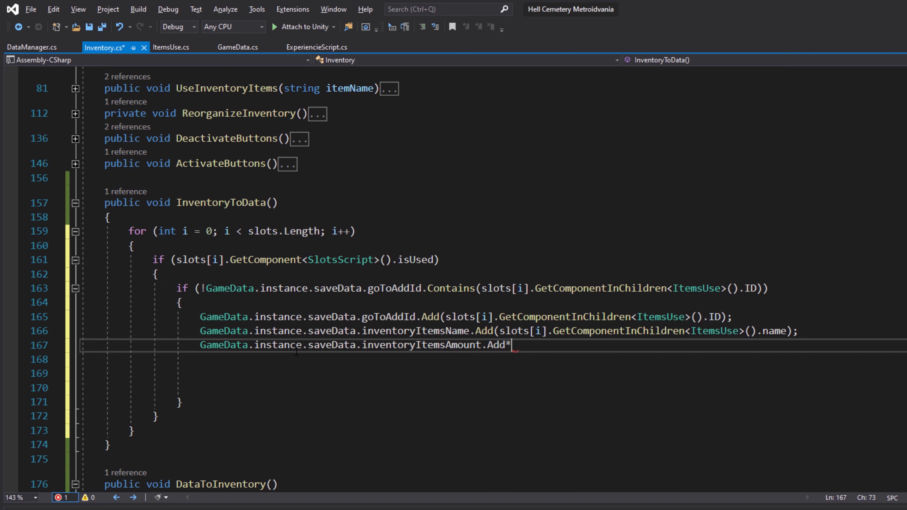
text(()
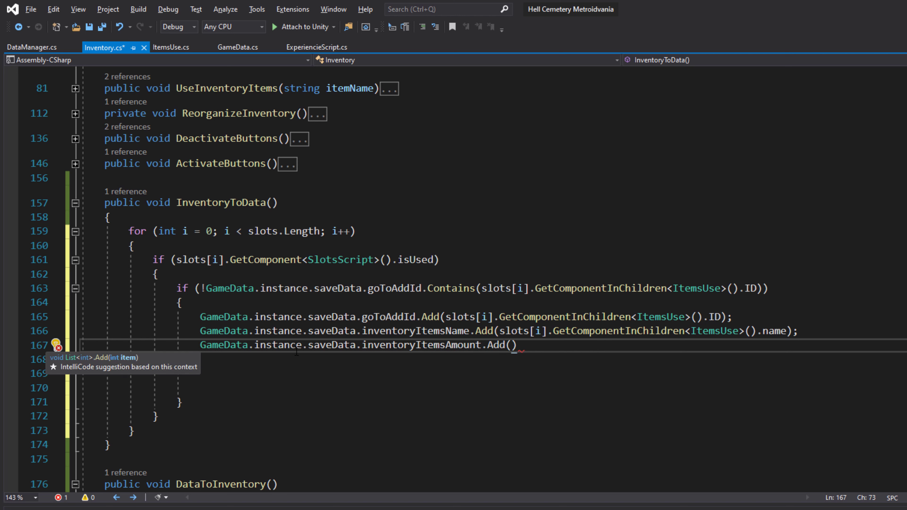
text(inven)
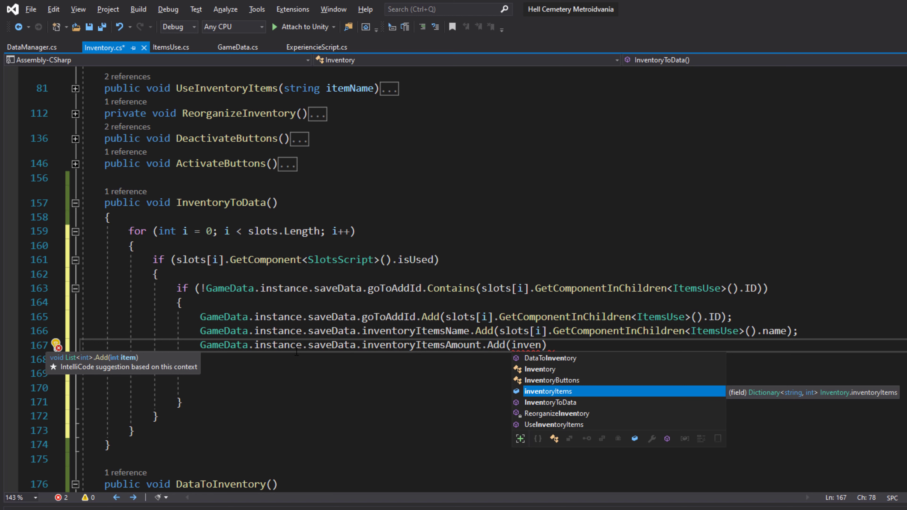
text([)
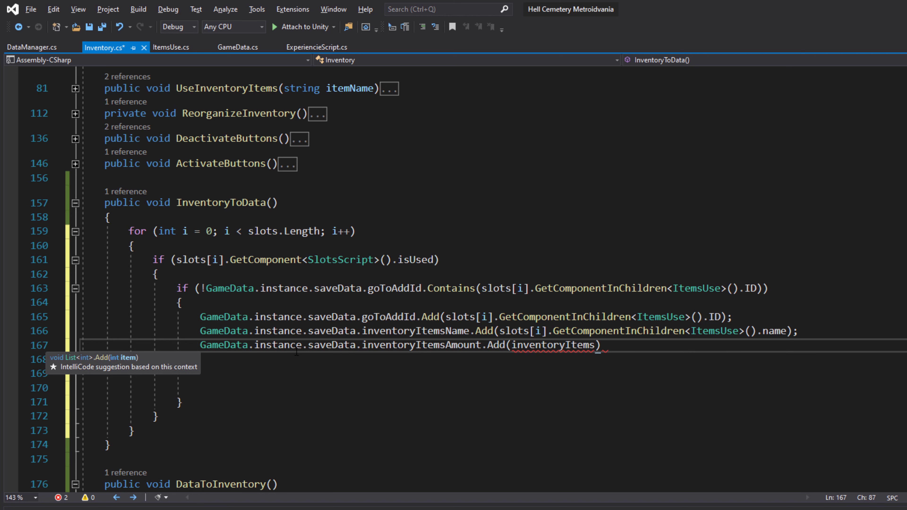
text(])
key(Left)
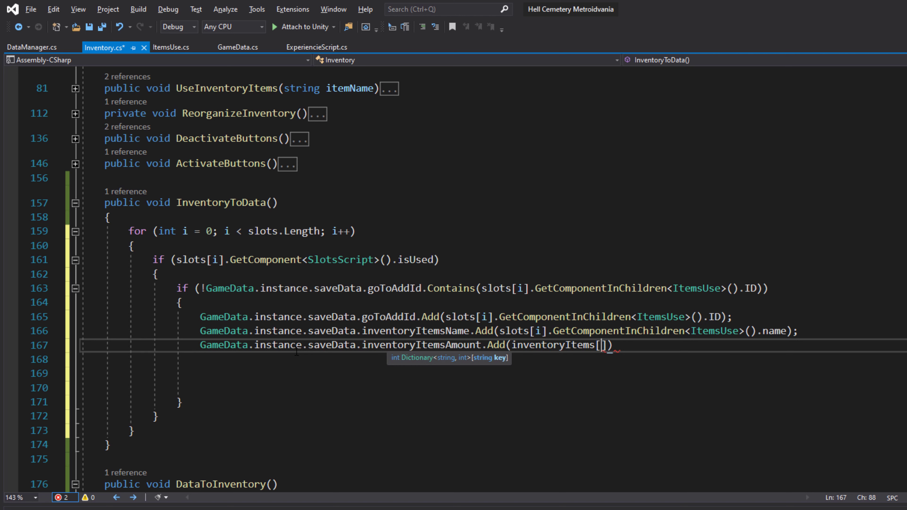
text(slots)
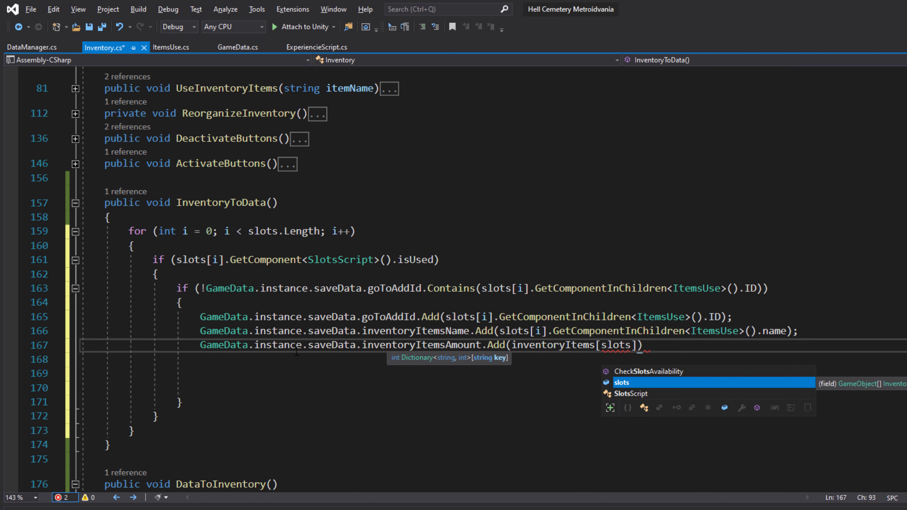
text([i].getcompo)
key(Down)
key(Down)
key(Down)
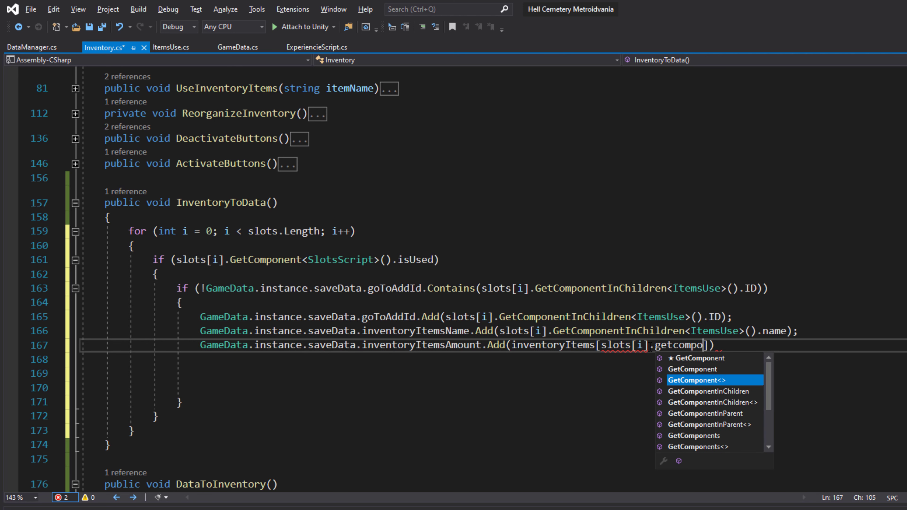
key(Tab)
text(<>)
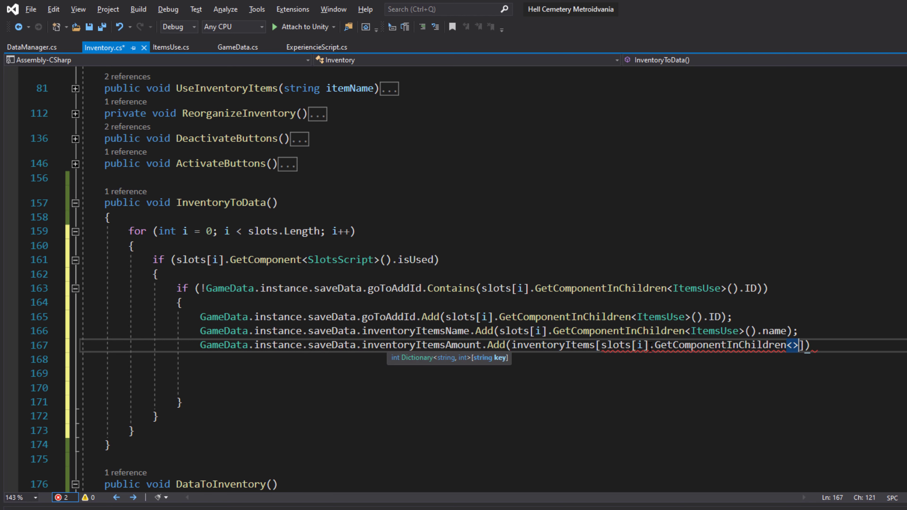
key(Left)
text(ItemsUse>().)
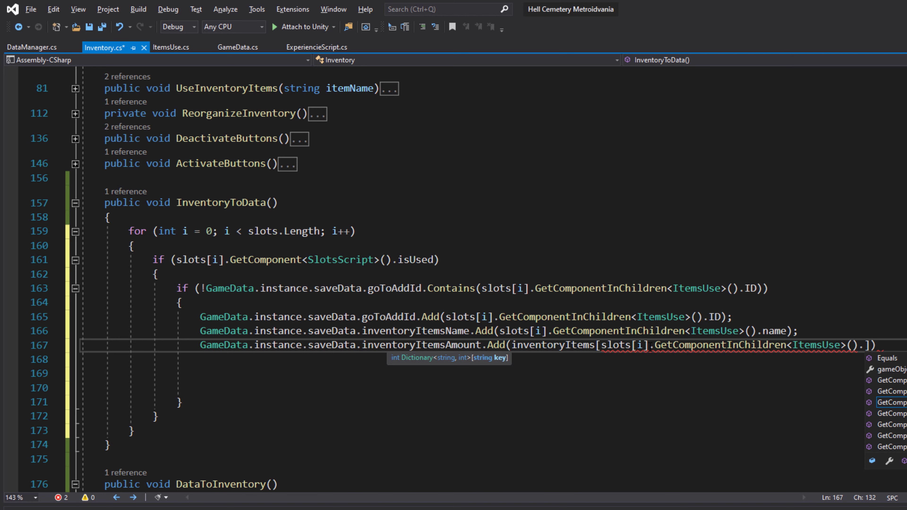
text(name)
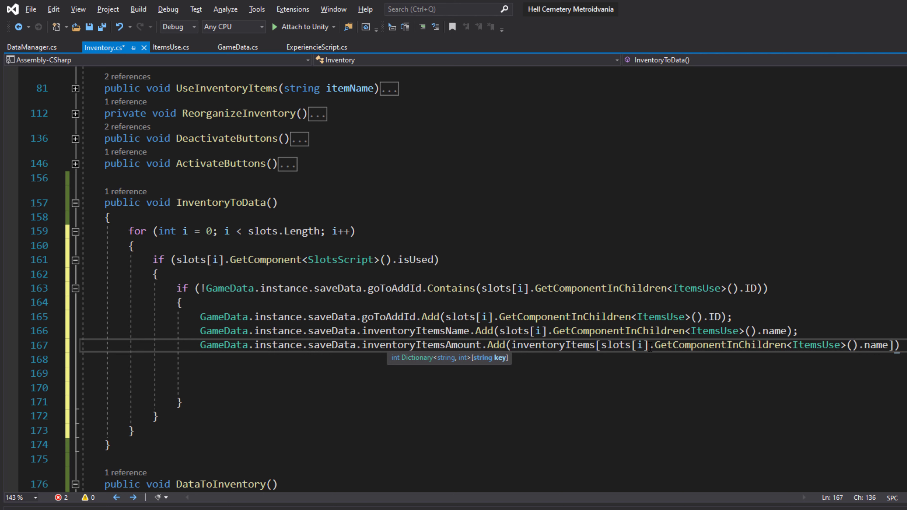
scroll(407, 388, down, 1)
click(903, 303)
Remove the extra blank lines below line 167 and review the finished InventoryToData method
key(Delete)
key(Delete)
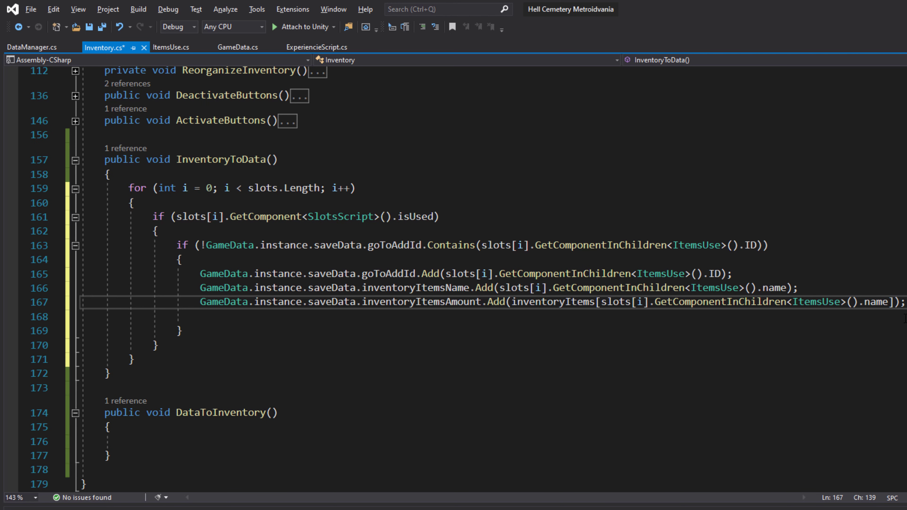
key(Delete)
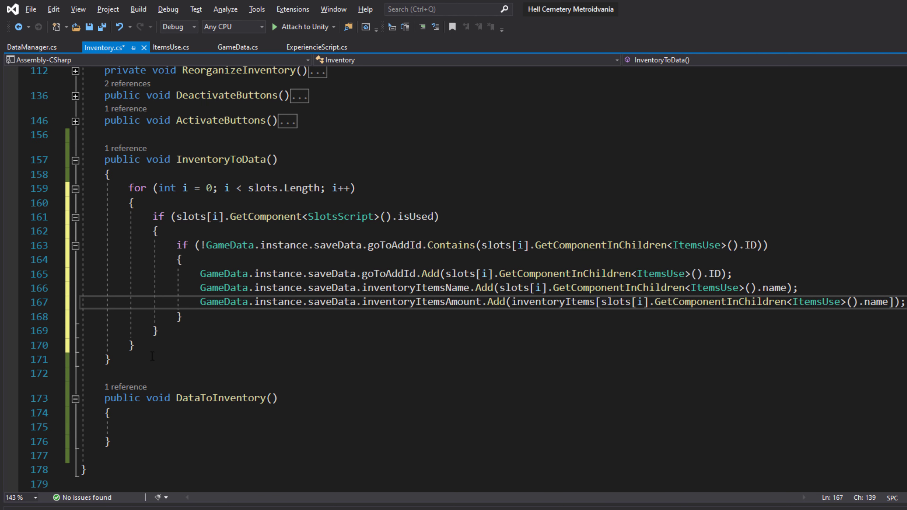
drag(152, 356, 86, 159)
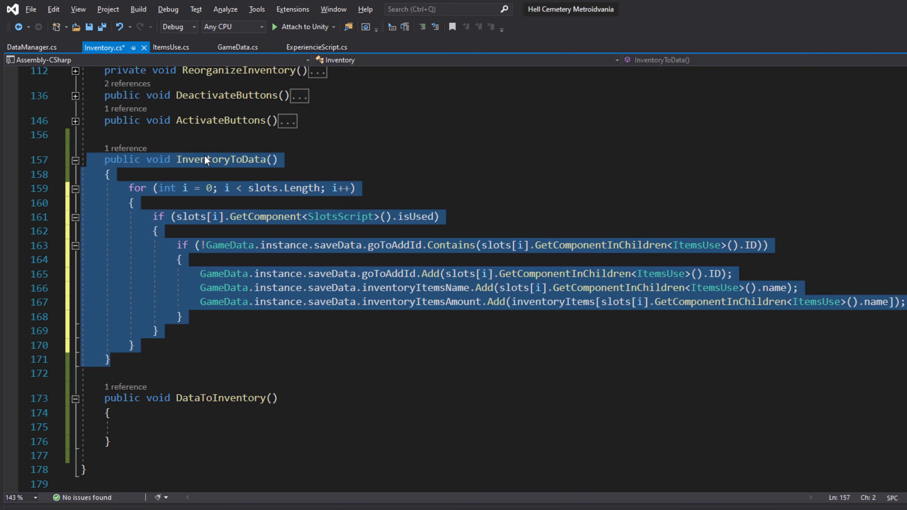
In DataToInventory, add a for loop over saveData.goToAddId.Count
click(202, 425)
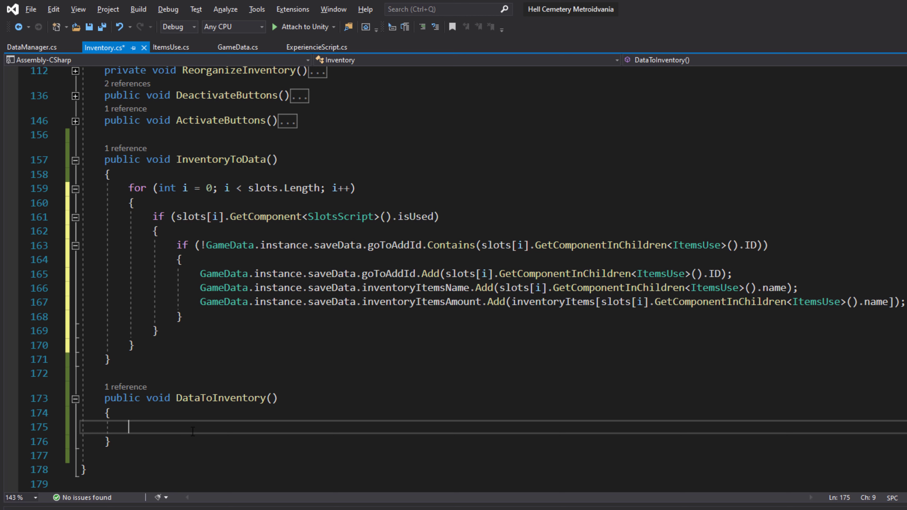
text(for)
key(Tab)
key(Tab)
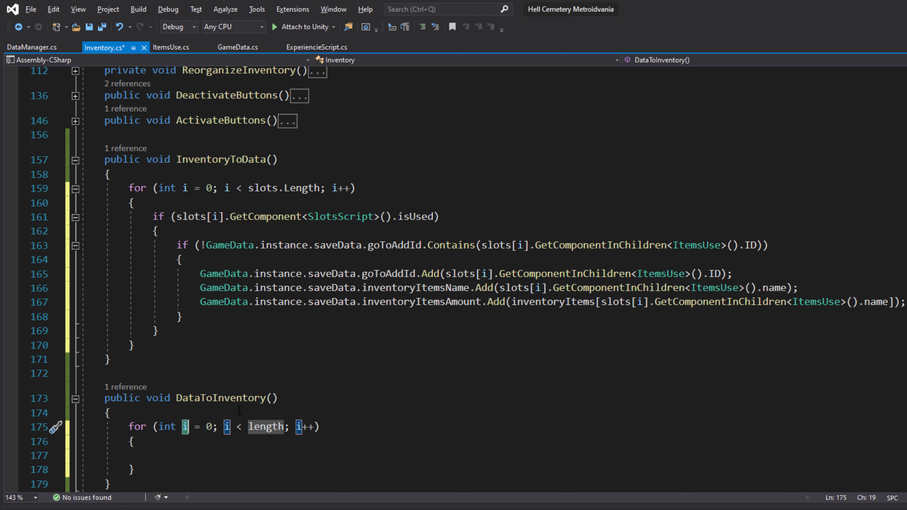
scroll(239, 411, down, 1)
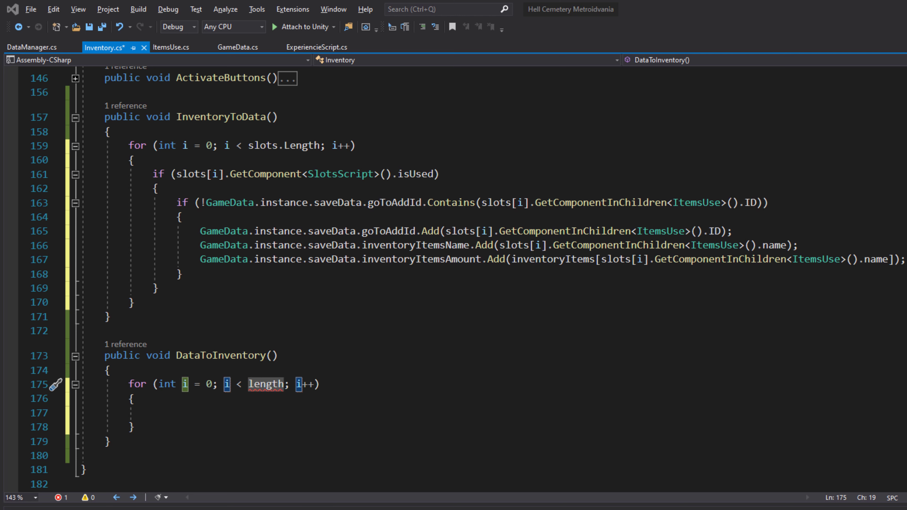
double_click(259, 386)
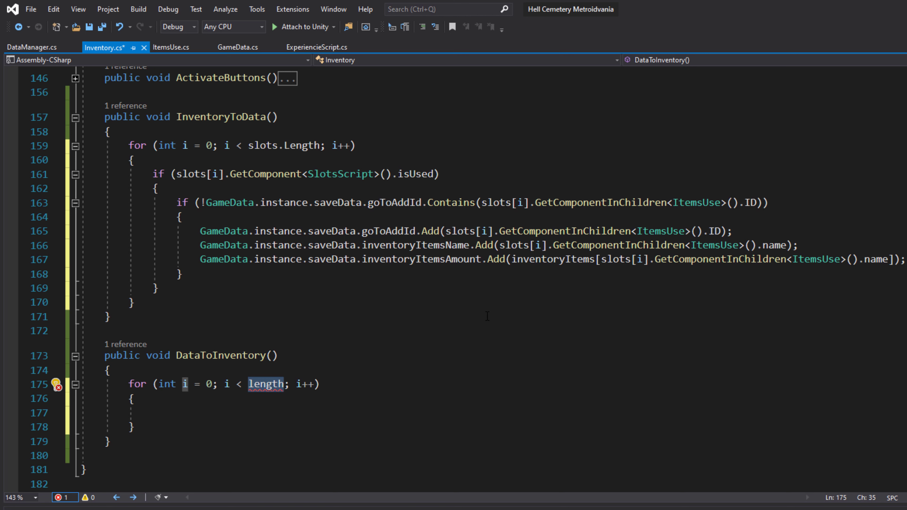
text(GameData.instance.saveData.goToAddId.Count)
Nest an inner for loop with counter j over itemList.items.Count
click(211, 418)
text(for)
key(Tab)
key(Tab)
text(itemList.items.Count)
scroll(214, 393, down, 1)
click(211, 370)
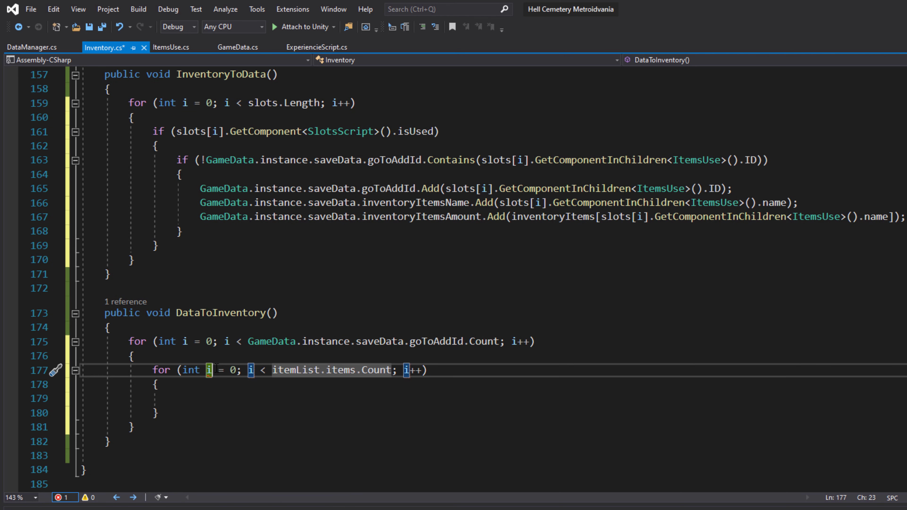
text(j)
key(Return)
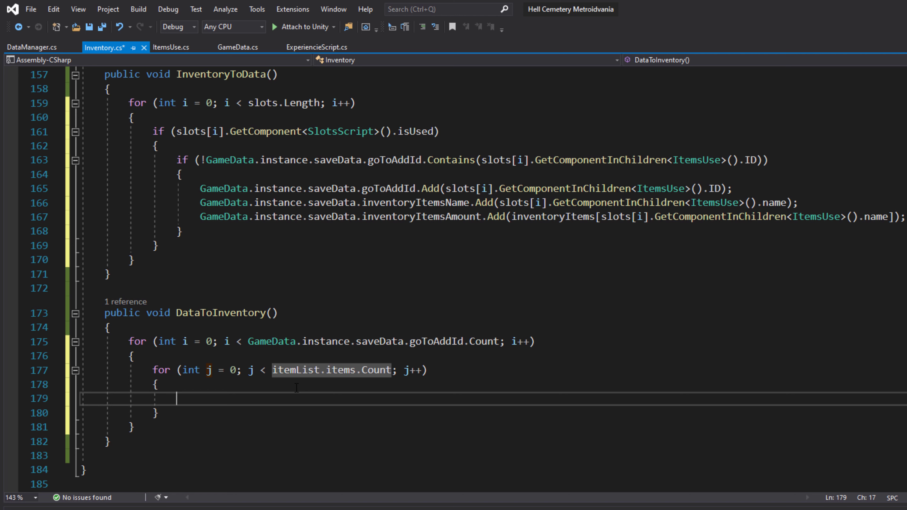
drag(273, 371, 392, 371)
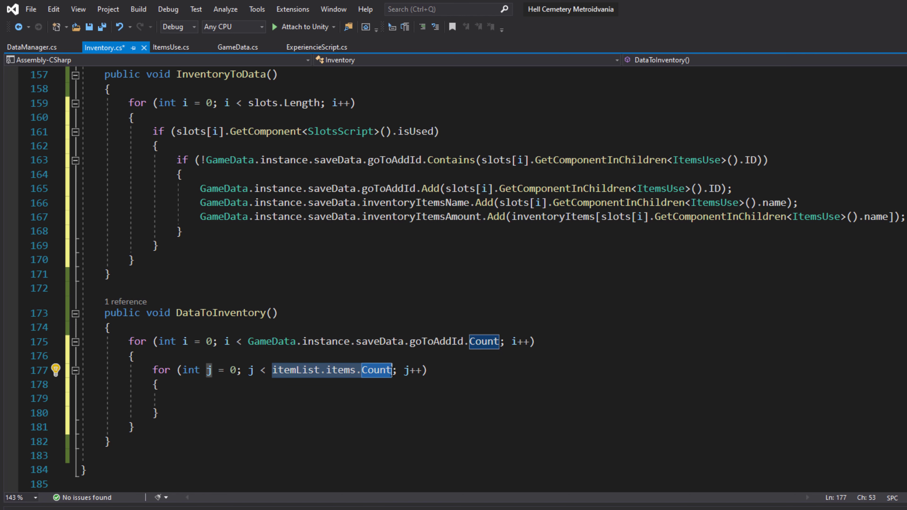
click(297, 397)
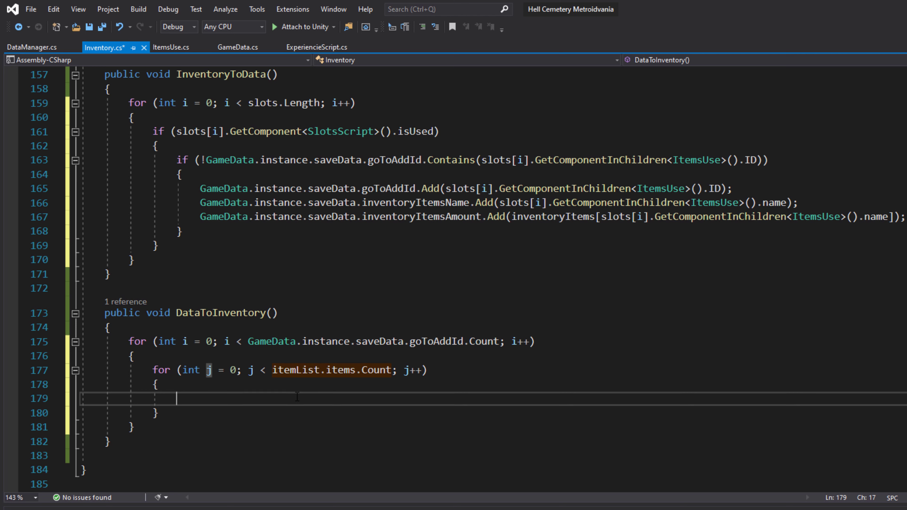
drag(251, 337, 118, 327)
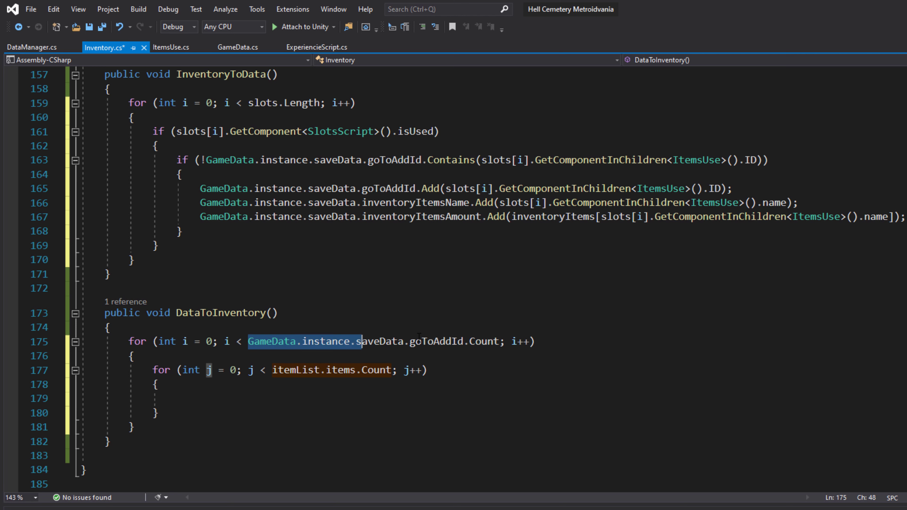
On line 179, begin an if comparing itemList[j].ID to GameData.instance.saveData.goToAddId
click(190, 398)
text(if(itemList[j].ID))
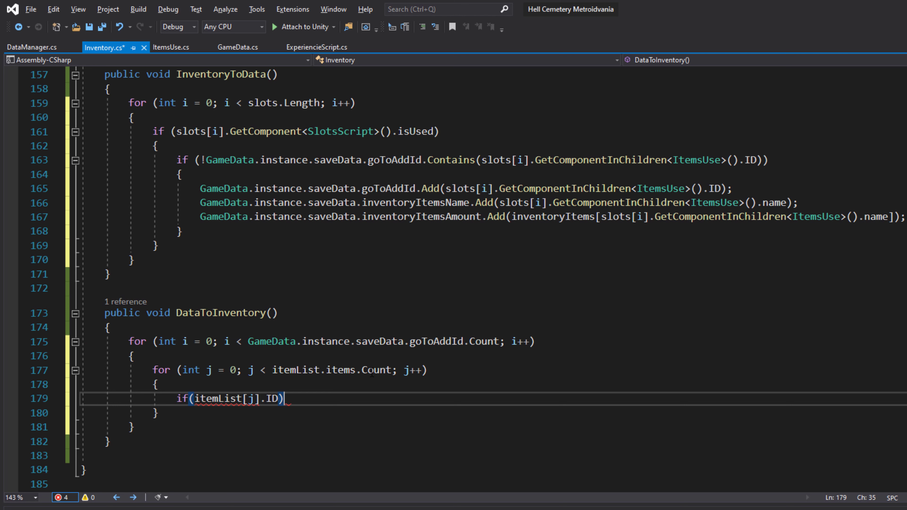
drag(392, 371, 273, 373)
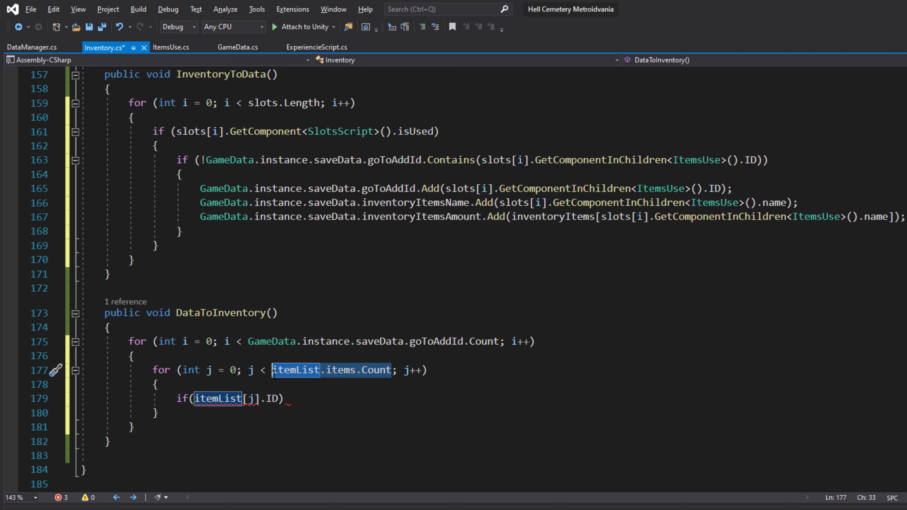
click(280, 396)
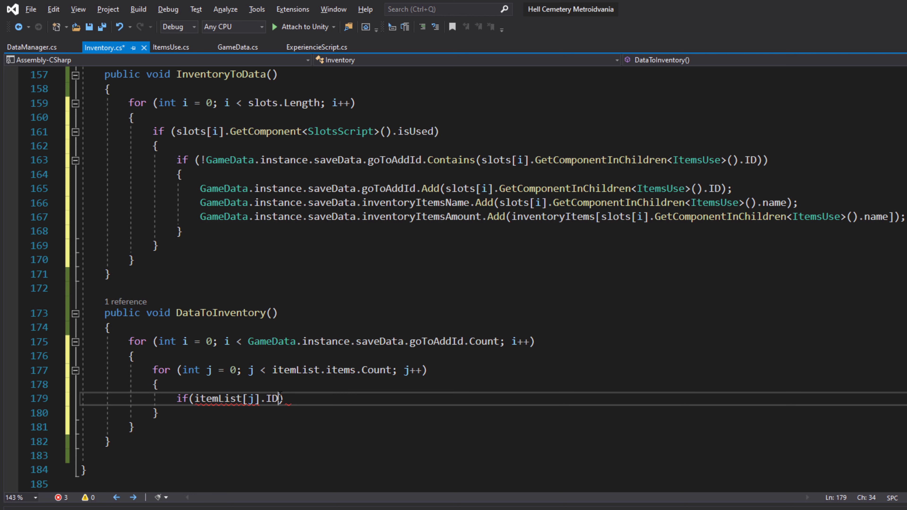
text(== )
text(game)
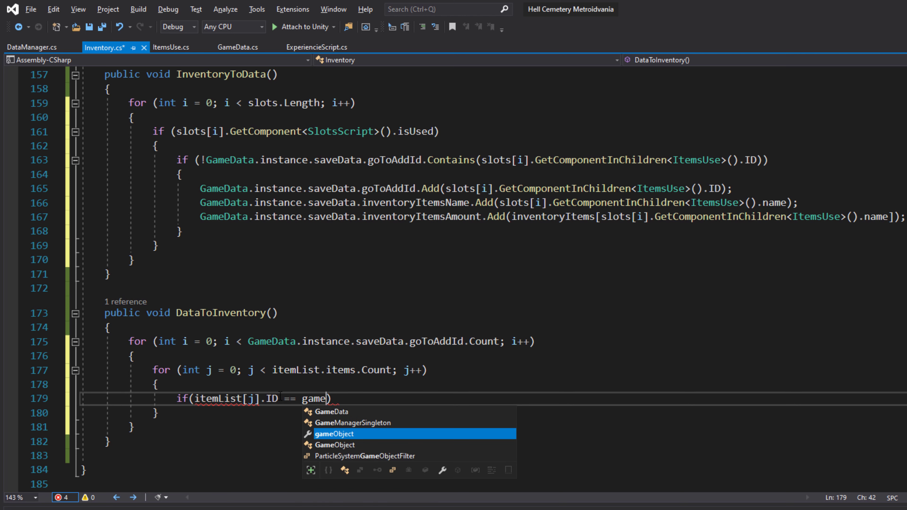
key(Up)
key(Up)
key(Tab)
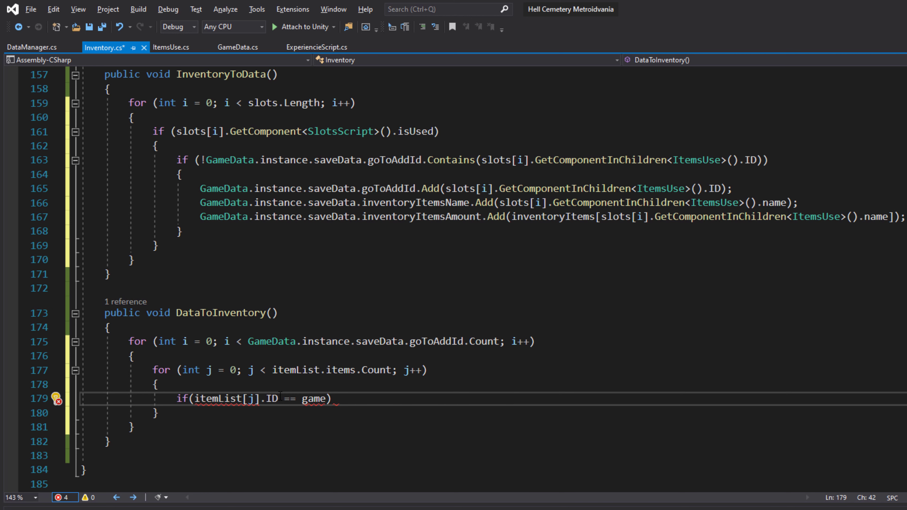
text(.in)
key(Tab)
text(.d)
key(BackSpace)
text(sav)
key(Tab)
text(.)
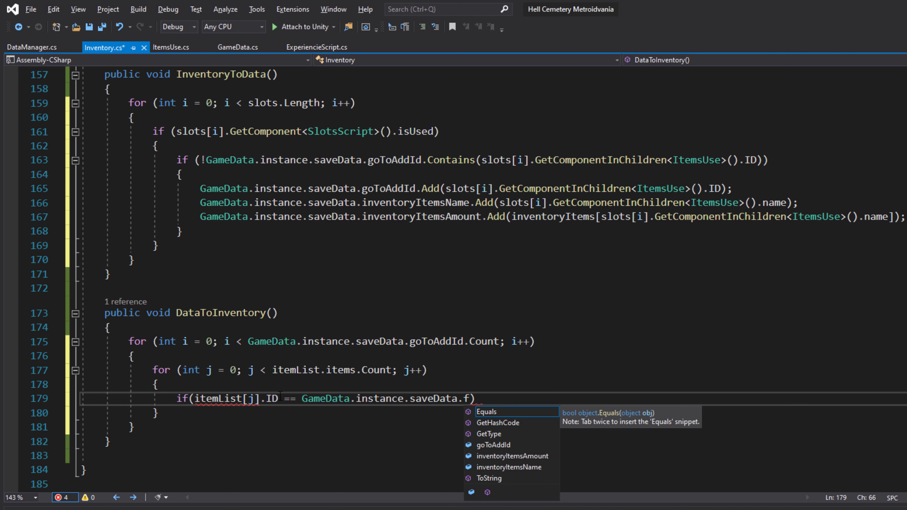
text(goto)
key(Tab)
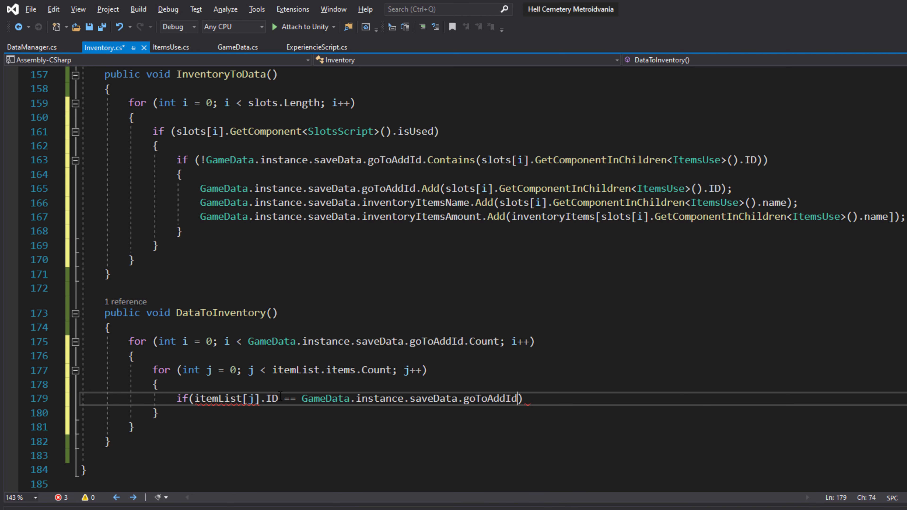
Index goToAddId with [i], correct itemList to itemList.items, and add an empty braced body
text([i)
click(243, 398)
text(.item)
key(Tab)
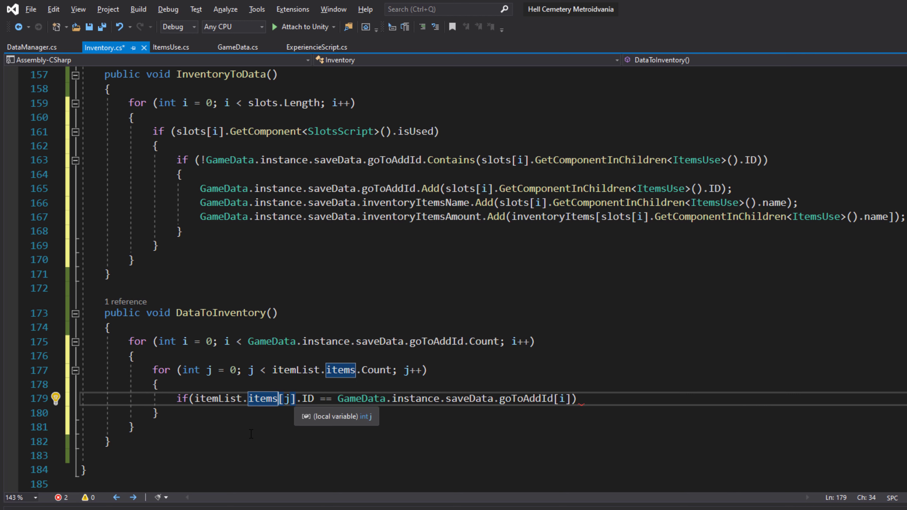
click(596, 396)
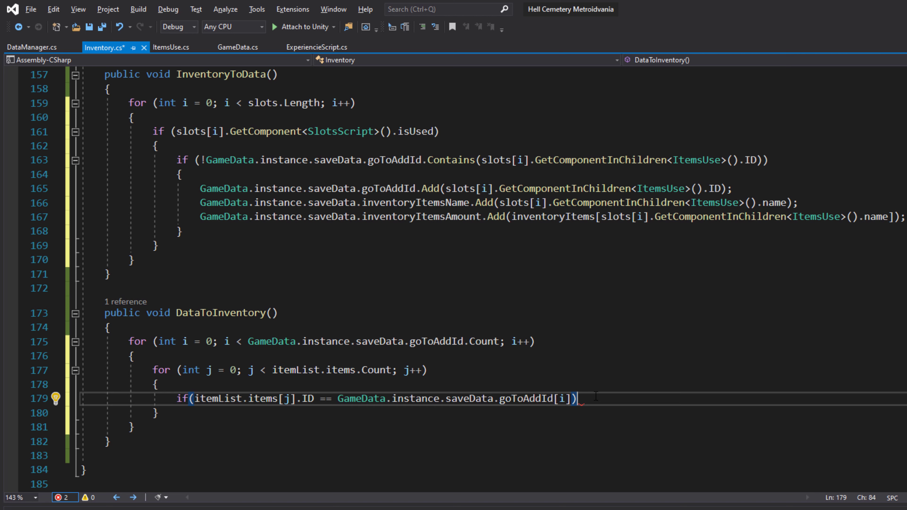
key(Return)
text({)
key(Return)
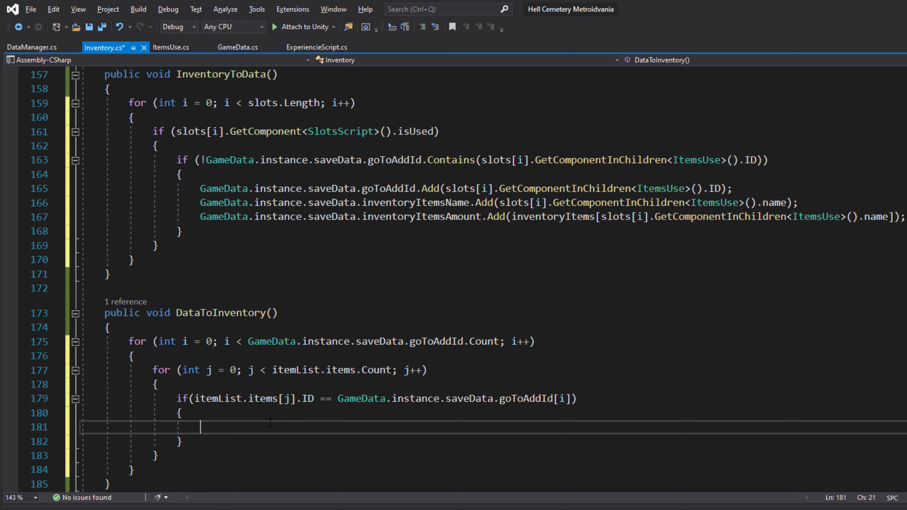
click(315, 399)
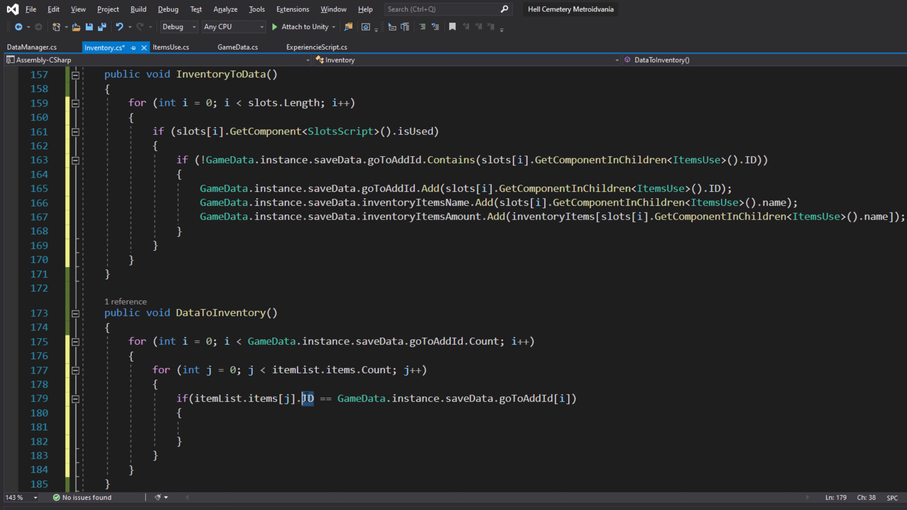
drag(314, 398, 247, 407)
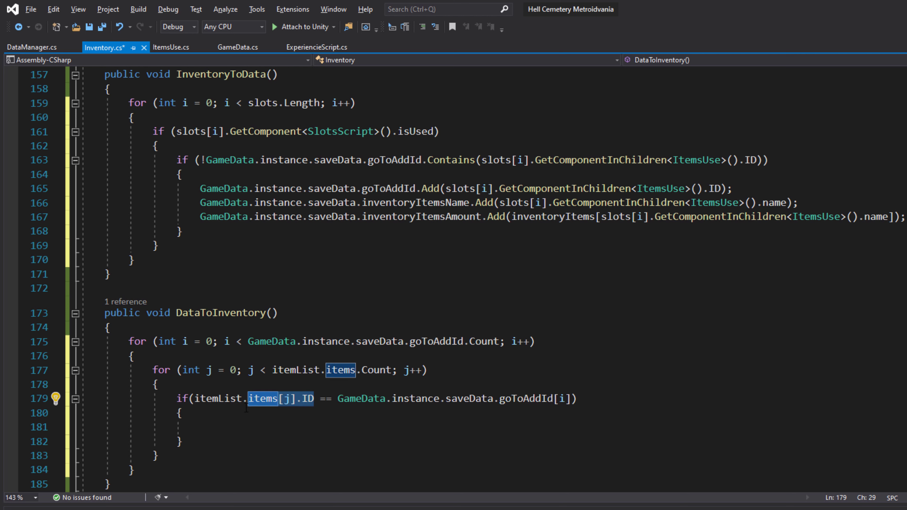
drag(314, 398, 297, 402)
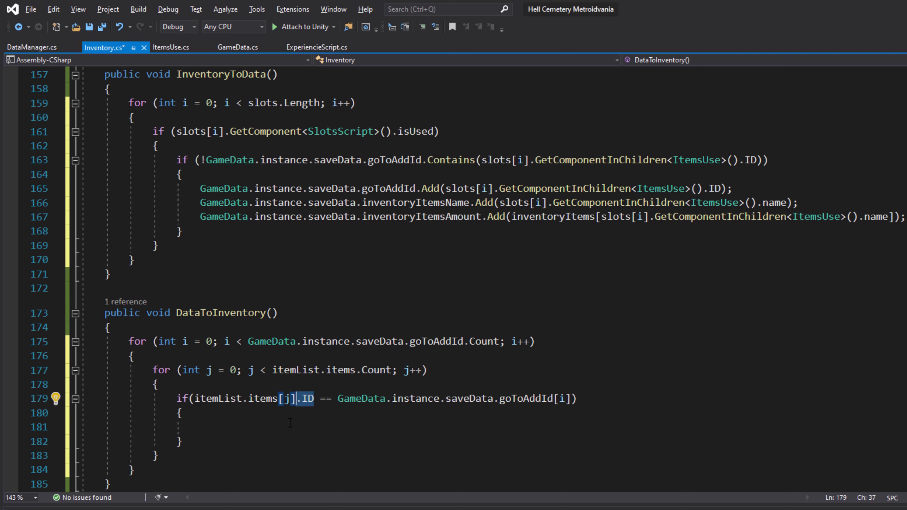
drag(339, 400, 572, 400)
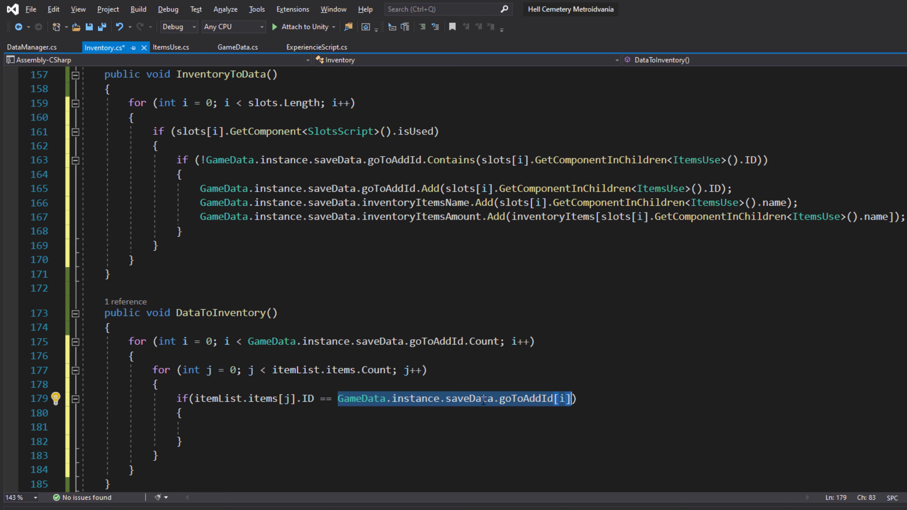
click(262, 422)
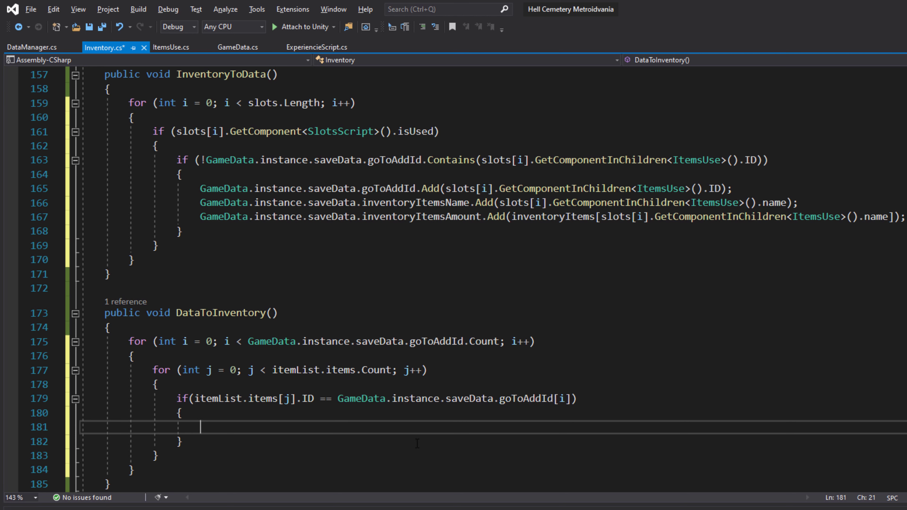
drag(314, 399, 196, 401)
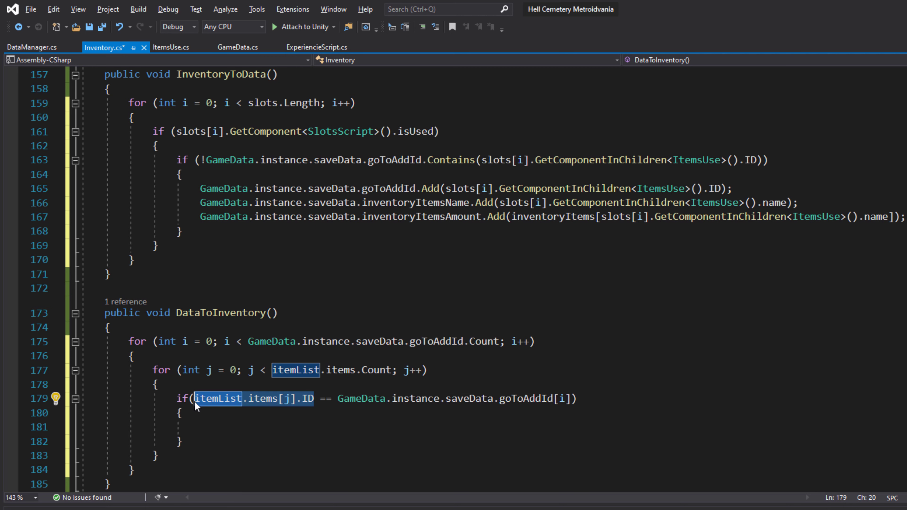
key(alt+Tab)
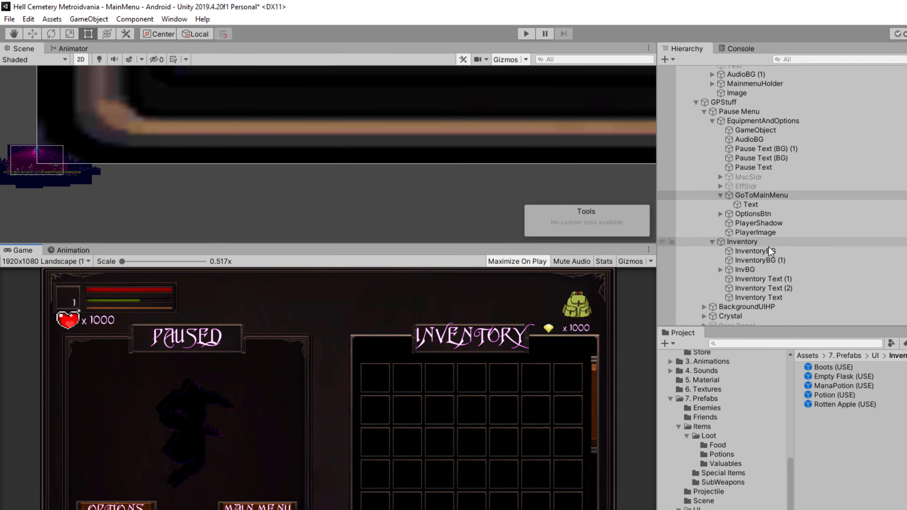
scroll(664, 213, down, 4)
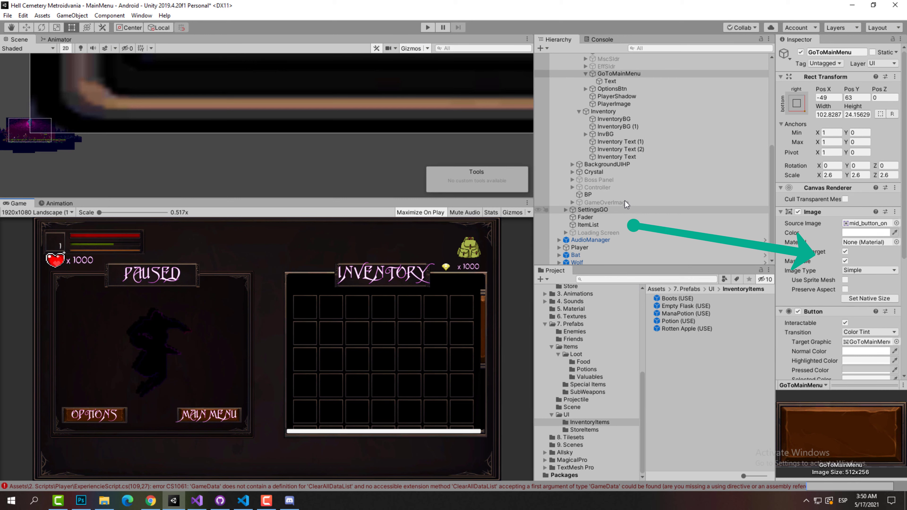
click(602, 223)
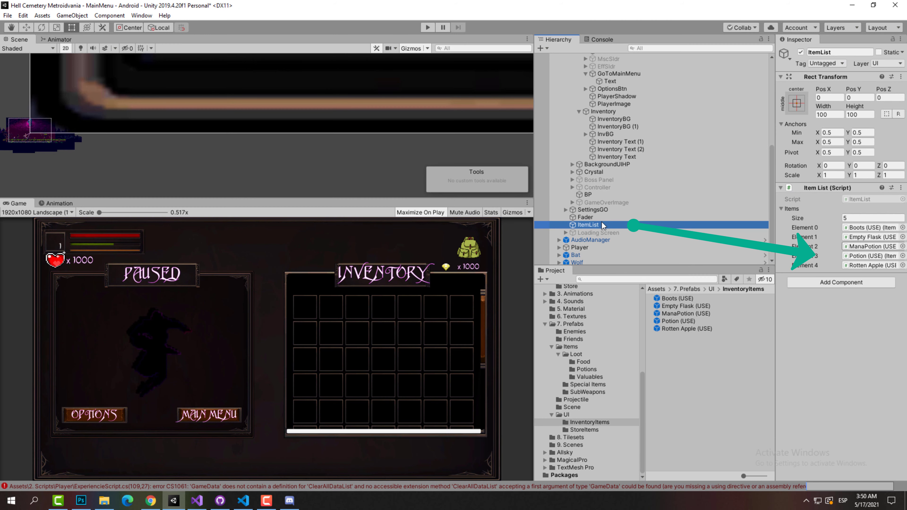
key(alt+Tab)
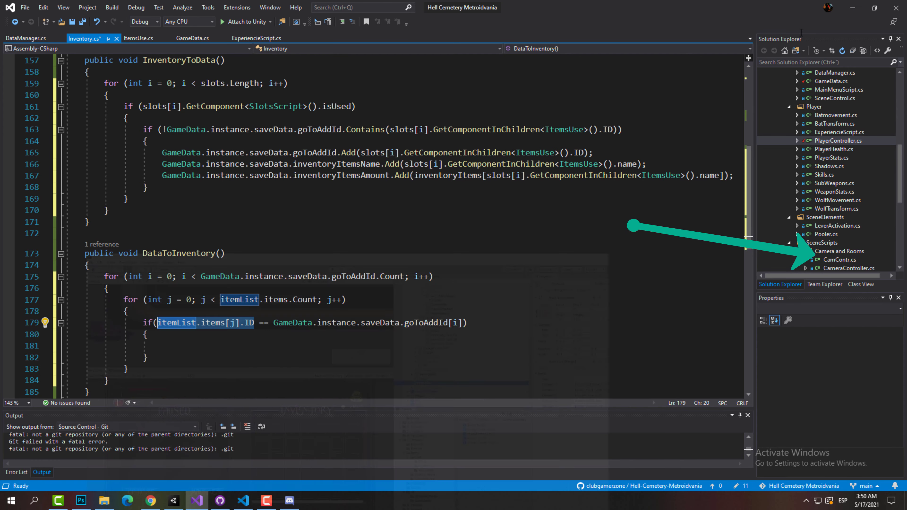
click(175, 347)
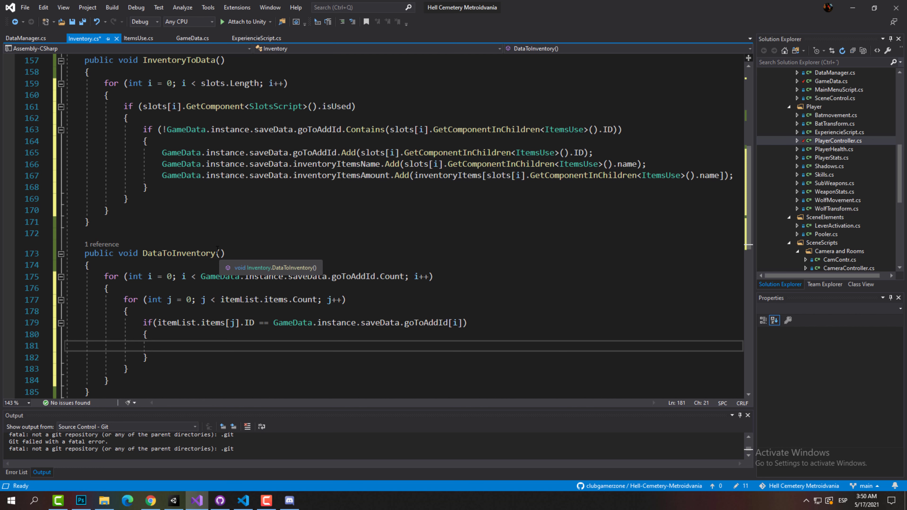
scroll(217, 250, up, 1)
scroll(265, 306, up, 8)
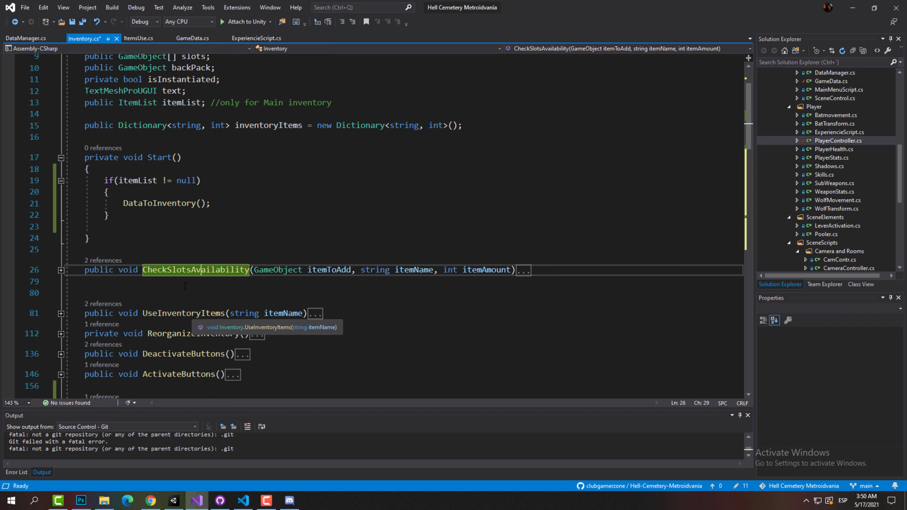
click(150, 292)
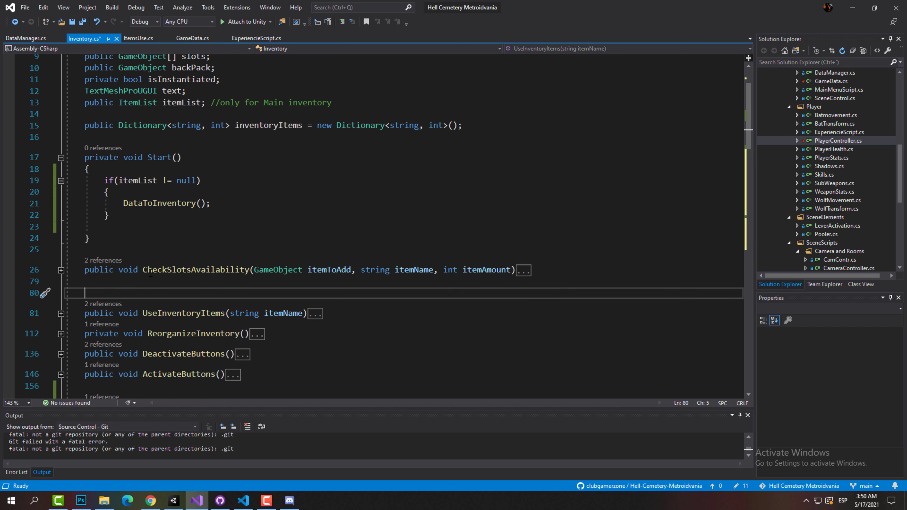
click(187, 271)
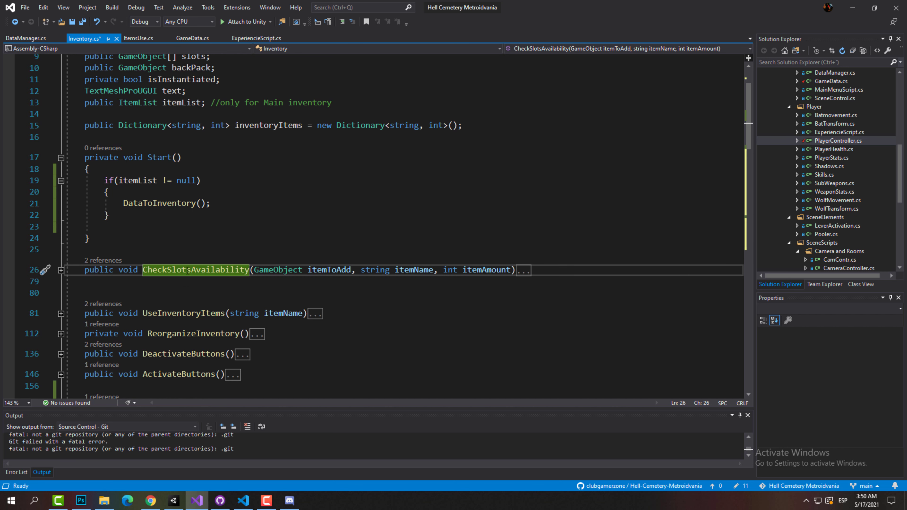
click(212, 253)
scroll(315, 281, up, 2)
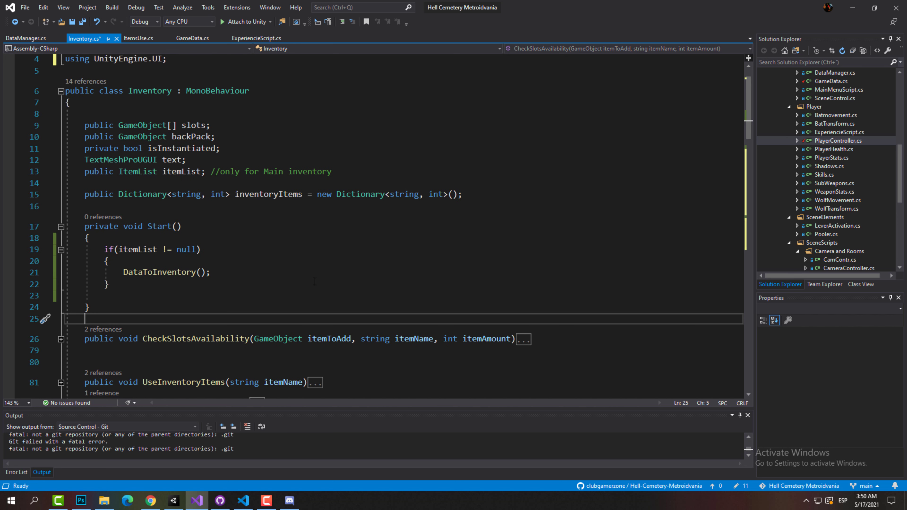
scroll(362, 368, down, 1)
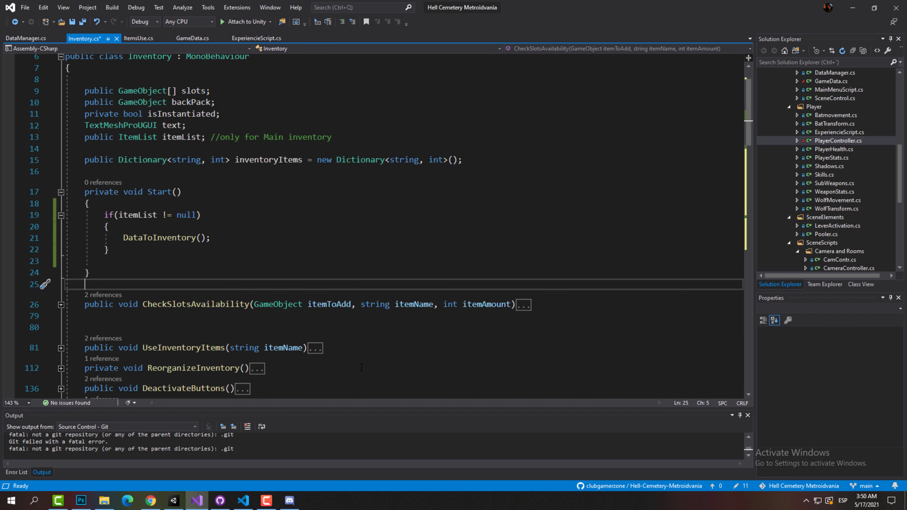
click(408, 305)
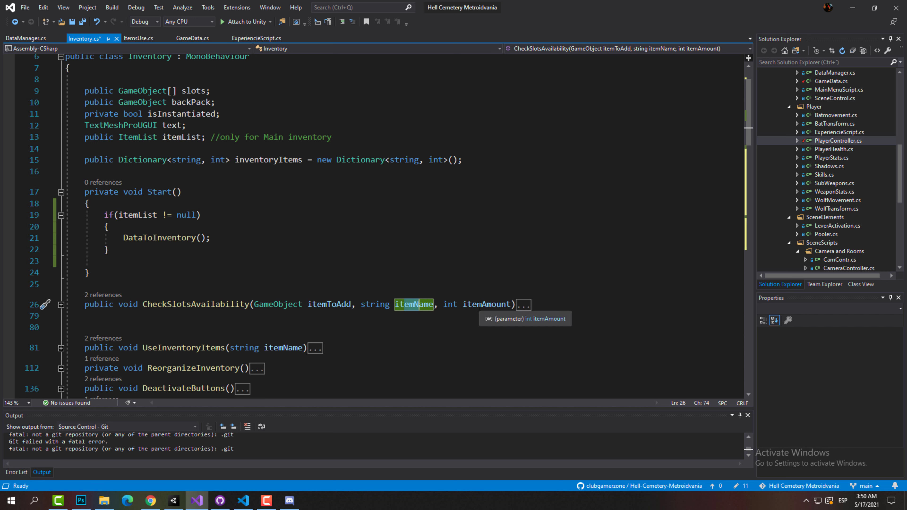
drag(477, 304, 493, 304)
key(ctrl+r)
key(ctrl+r)
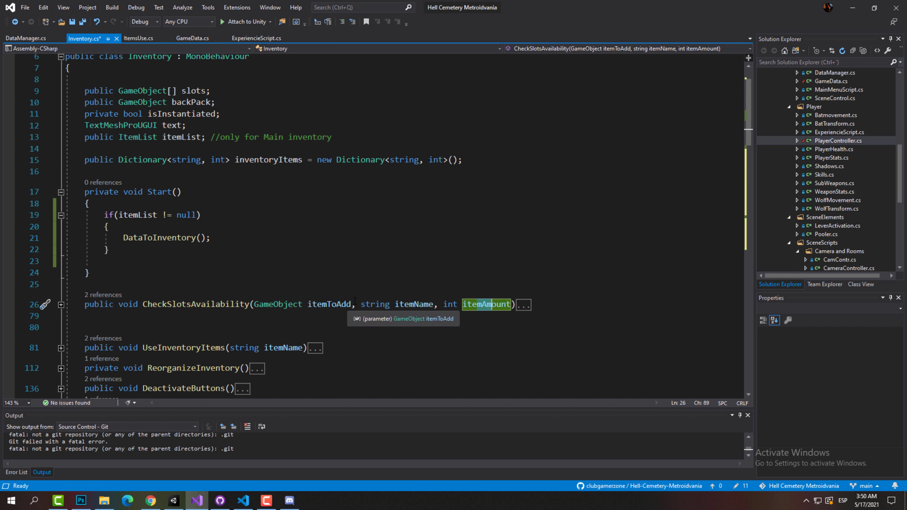
drag(354, 304, 308, 304)
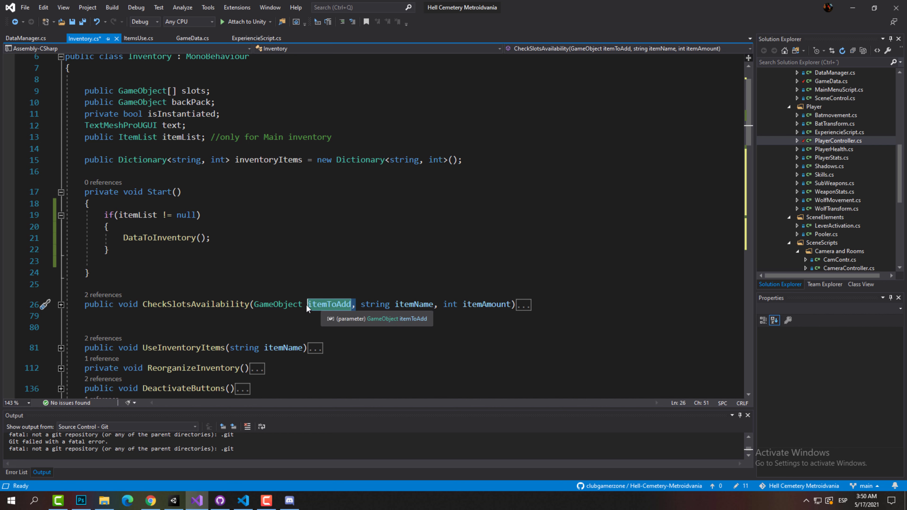
click(330, 306)
key(ctrl+r)
key(ctrl+r)
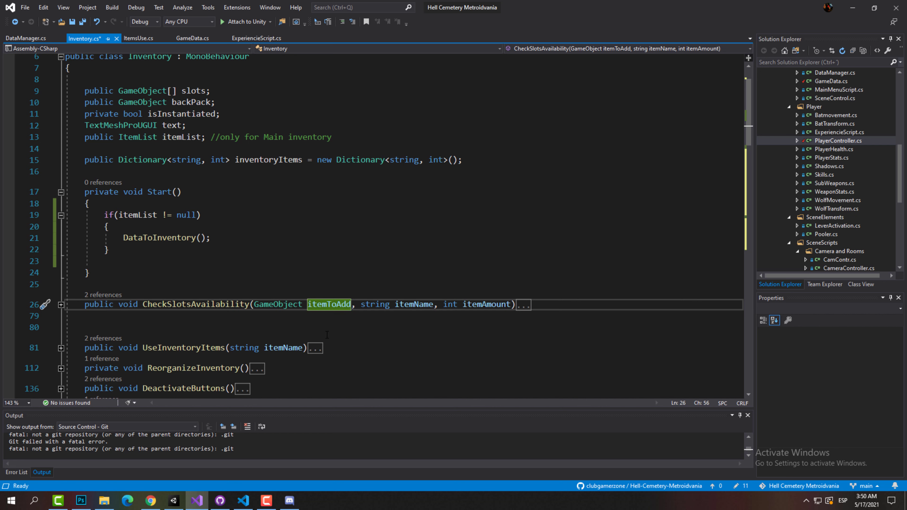
key(Escape)
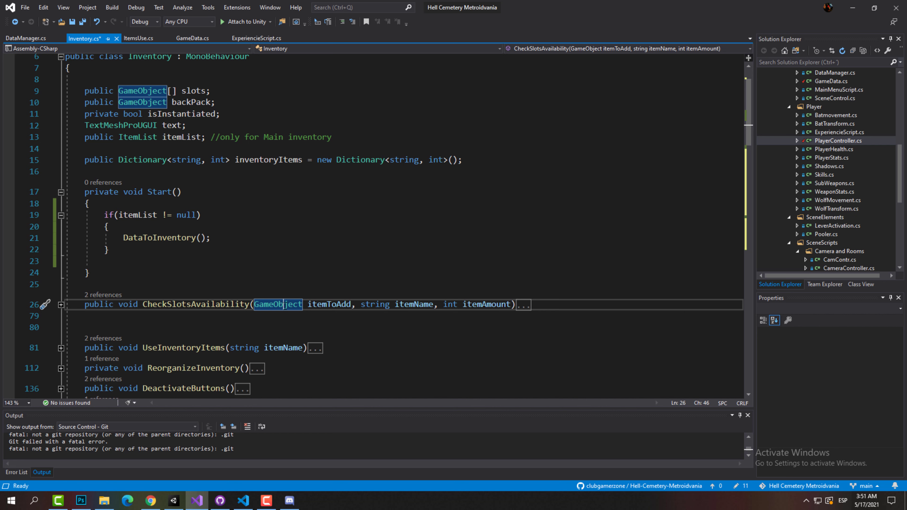
Inspect CheckSlotsAvailability's parameters, starting with its GameObject type
double_click(285, 307)
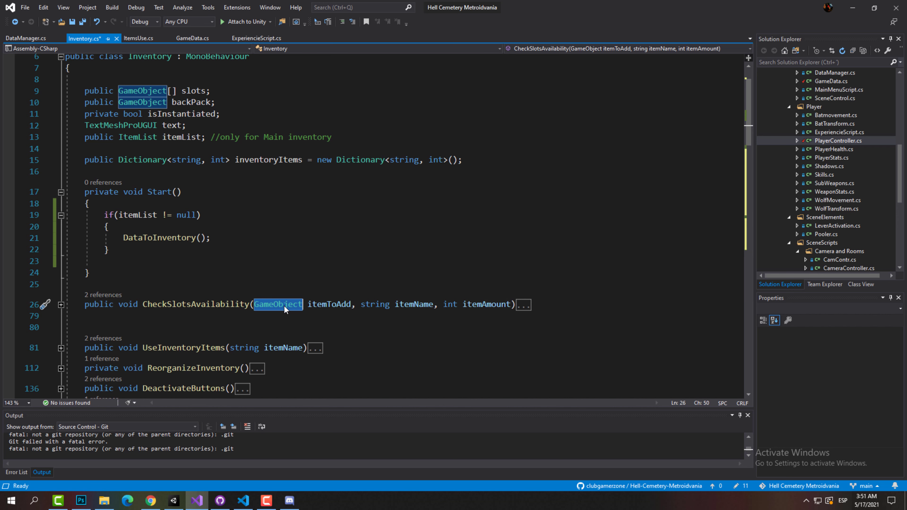
scroll(285, 308, down, 4)
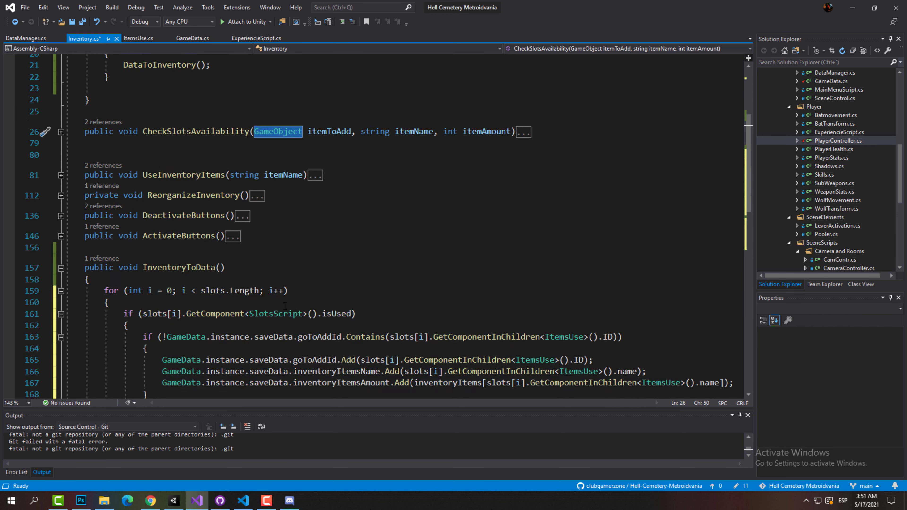
scroll(282, 304, down, 10)
scroll(272, 296, up, 13)
scroll(272, 297, up, 2)
key(Left)
key(Left)
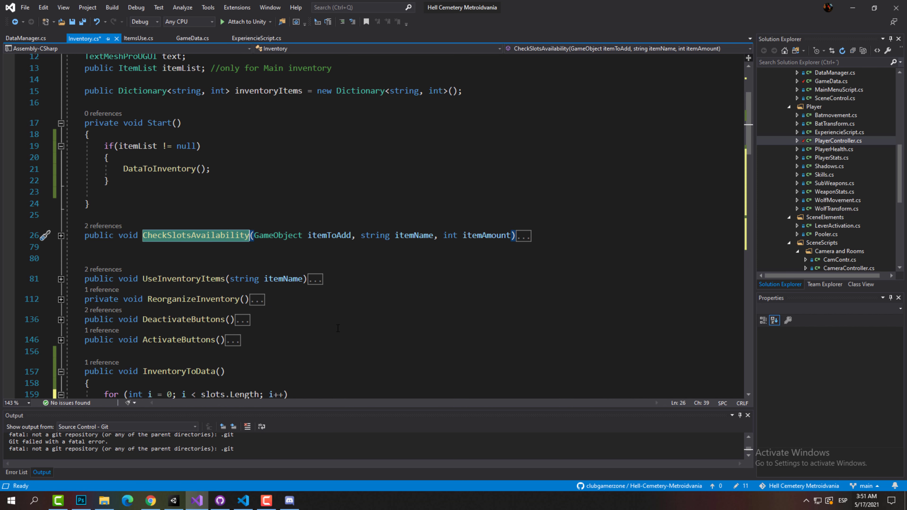
scroll(338, 328, down, 7)
scroll(338, 328, down, 8)
In the empty if block on line 181, begin CheckSlotsAvailability(itemList.items[j].gameObject
click(204, 173)
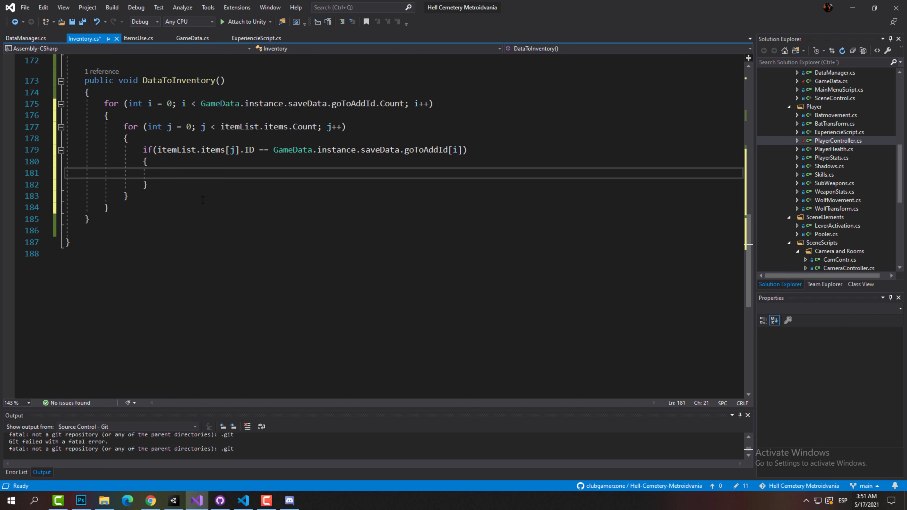
text(Check)
key(Tab)
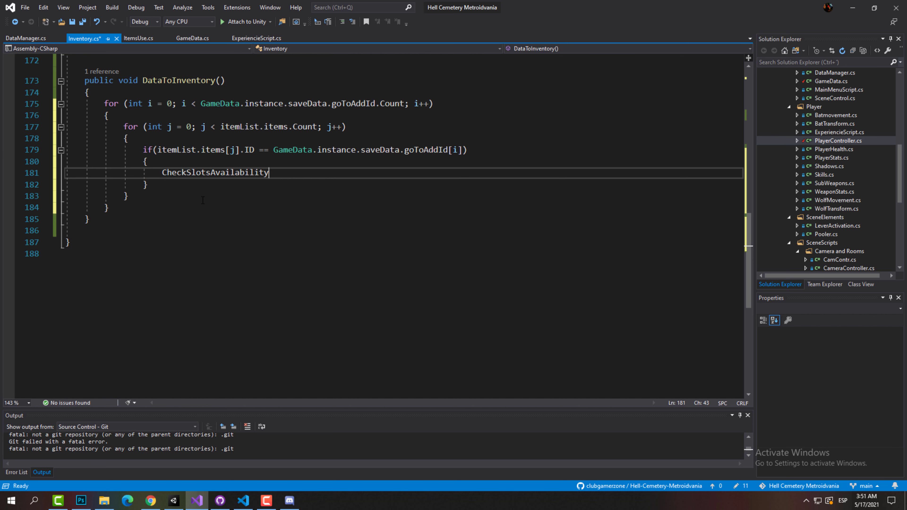
text(()
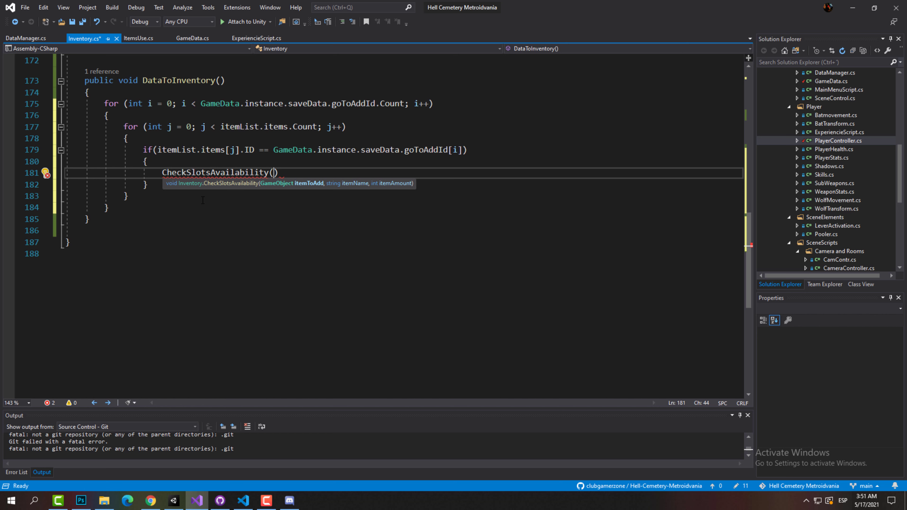
text(items)
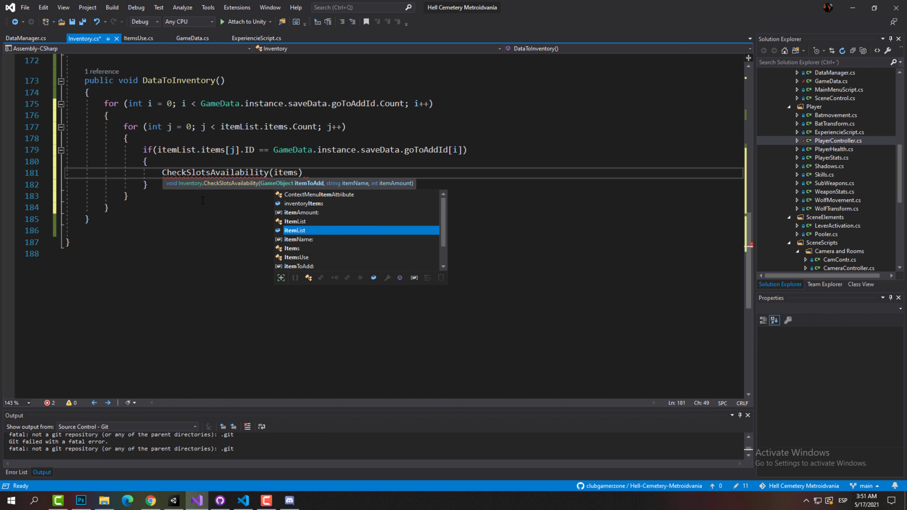
key(BackSpace)
key(Tab)
text(.items[])
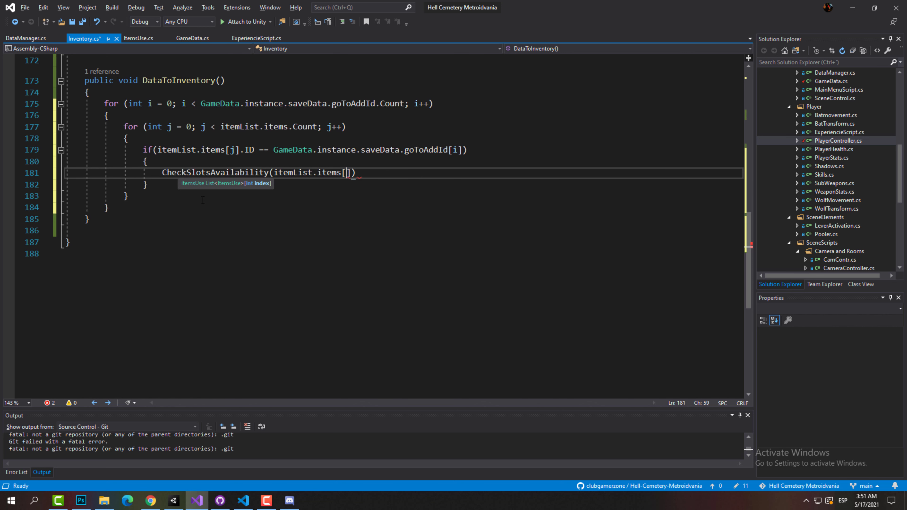
text(j)
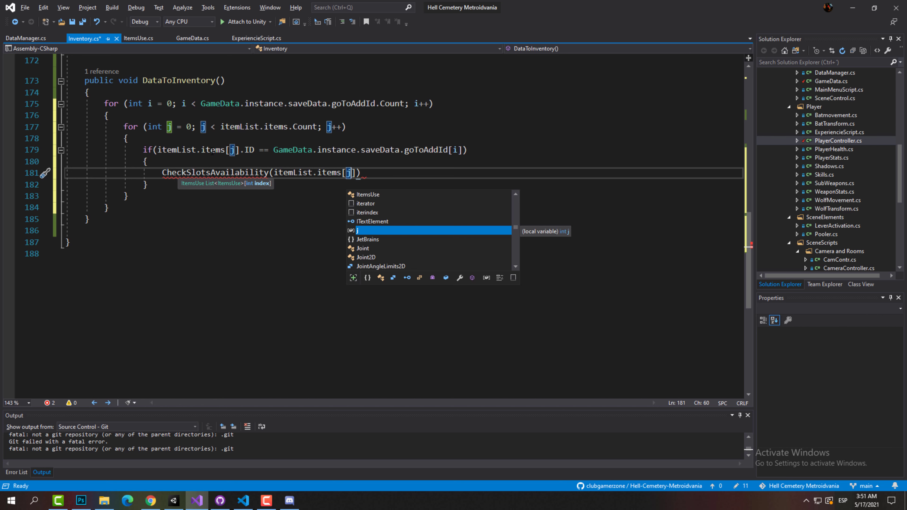
drag(211, 150, 366, 150)
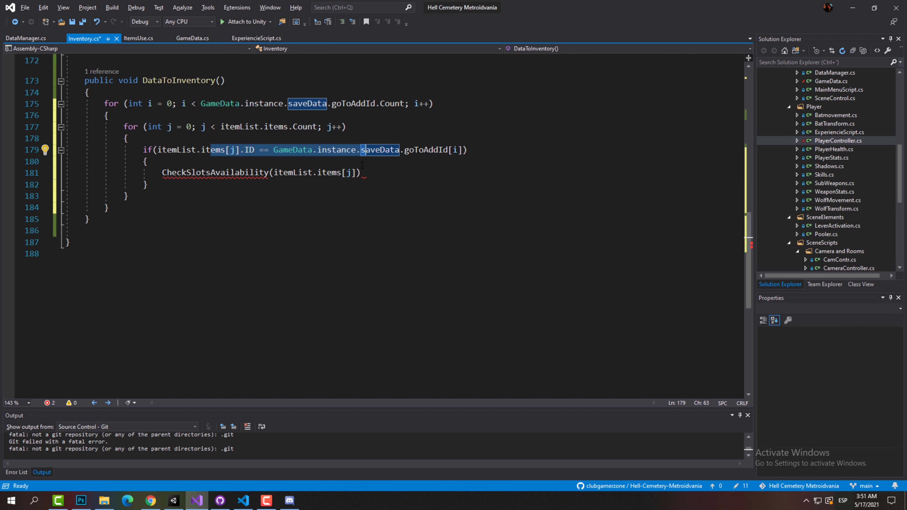
click(357, 174)
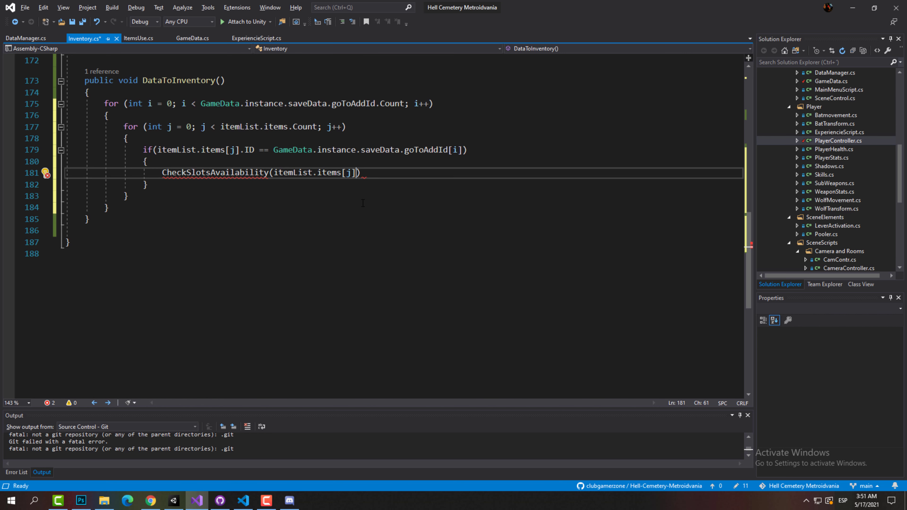
text(.game)
key(Tab)
Pass GameData.instance.saveData.inventoryItemsName[i] as the second argument
text(, ga)
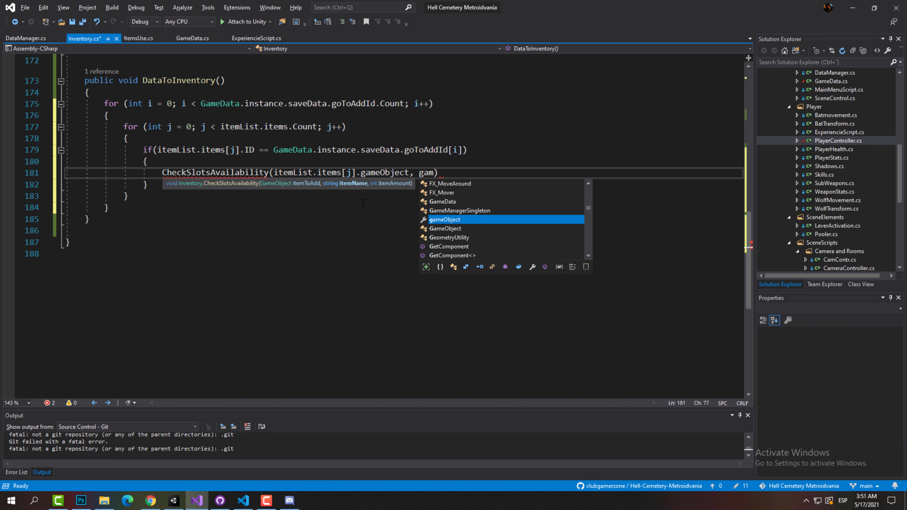
text(me)
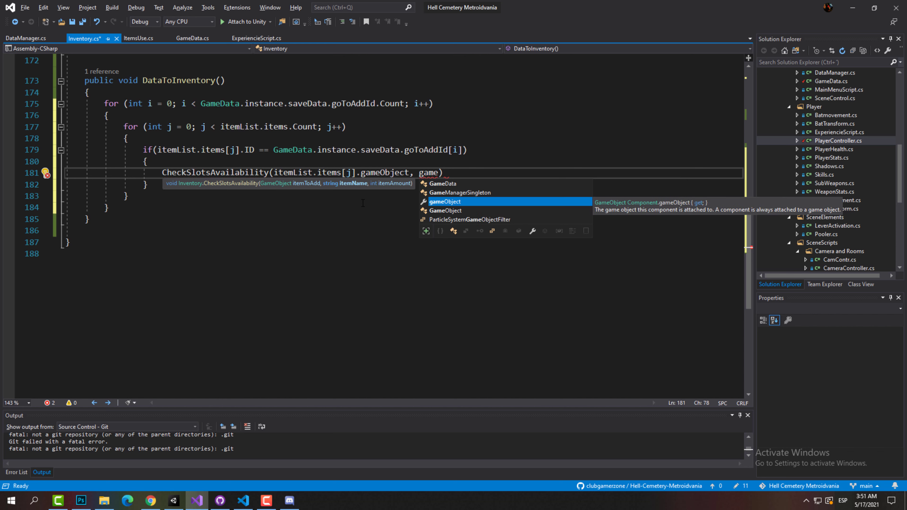
text(D)
text(.)
key(Tab)
text(.sa.ive)
key(BackSpace)
key(BackSpace)
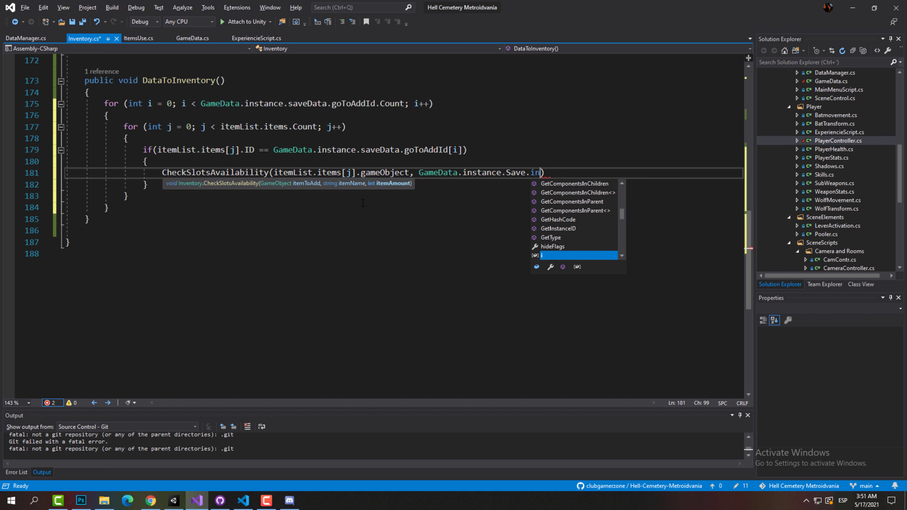
text(nv)
key(Tab)
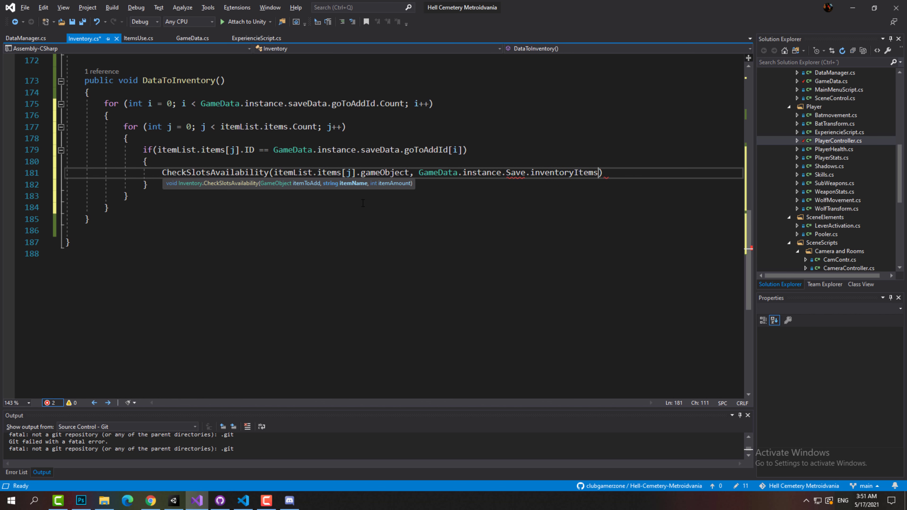
text([])
key(Left)
key(Left)
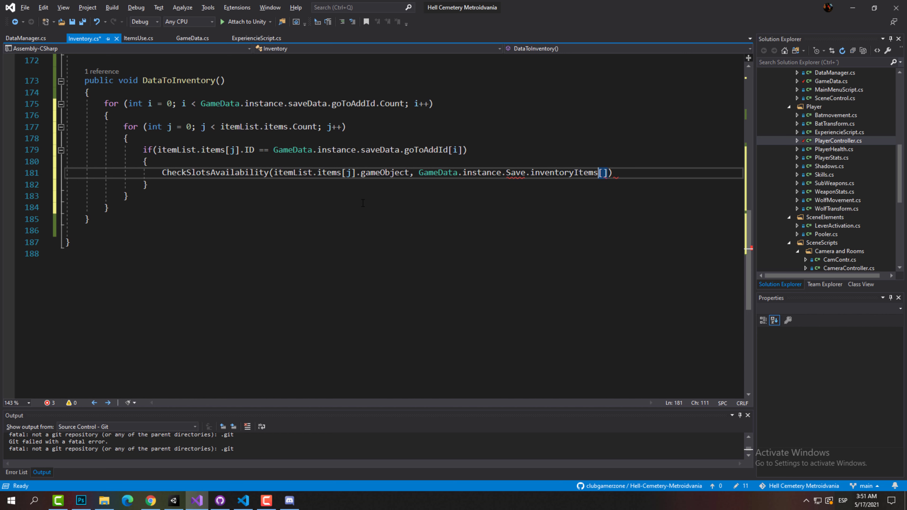
text(Name)
key(ctrl+Left)
key(ctrl+Left)
key(ctrl+Left)
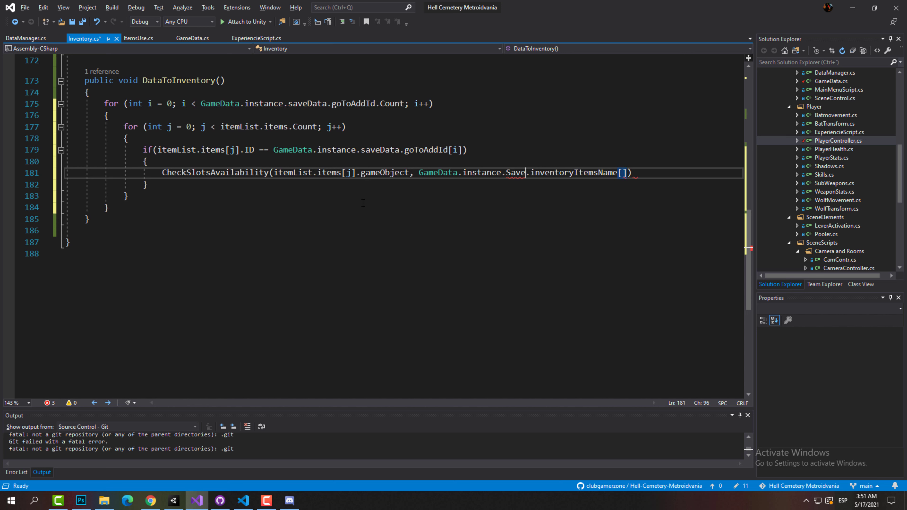
key(shift+Right)
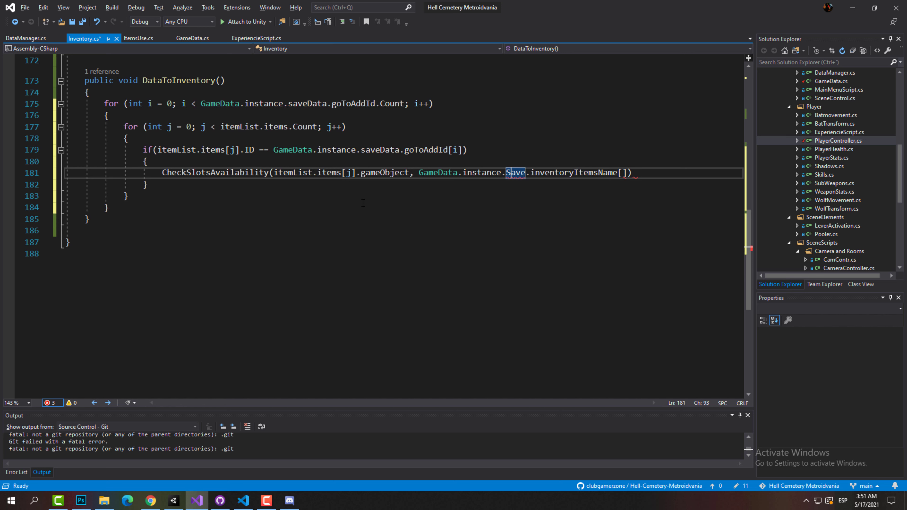
text(s)
key(Right)
key(Right)
text(Data)
key(Right)
key(Right)
key(Right)
key(Right)
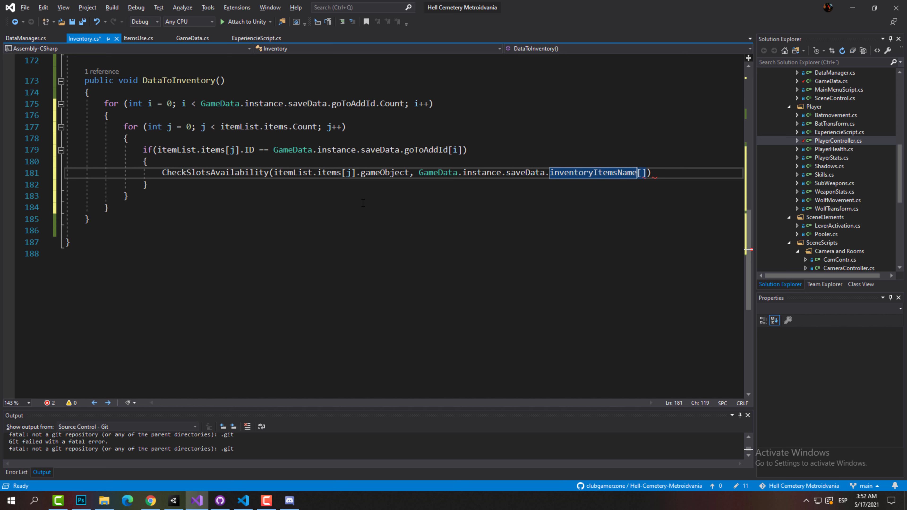
Pass GameData.instance.saveData.inventoryItemsAmount[i] as the third argument, end the statement, and save Inventory.cs
text(i], )
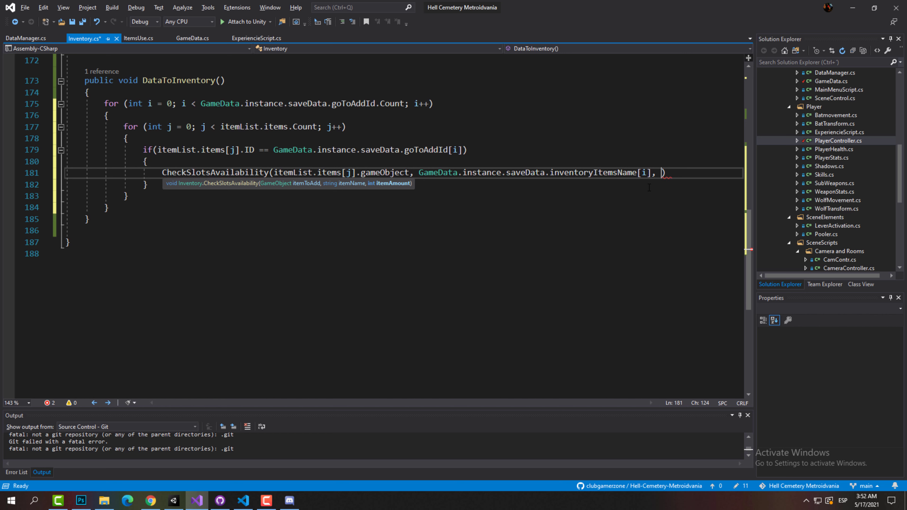
text(GameData.ins)
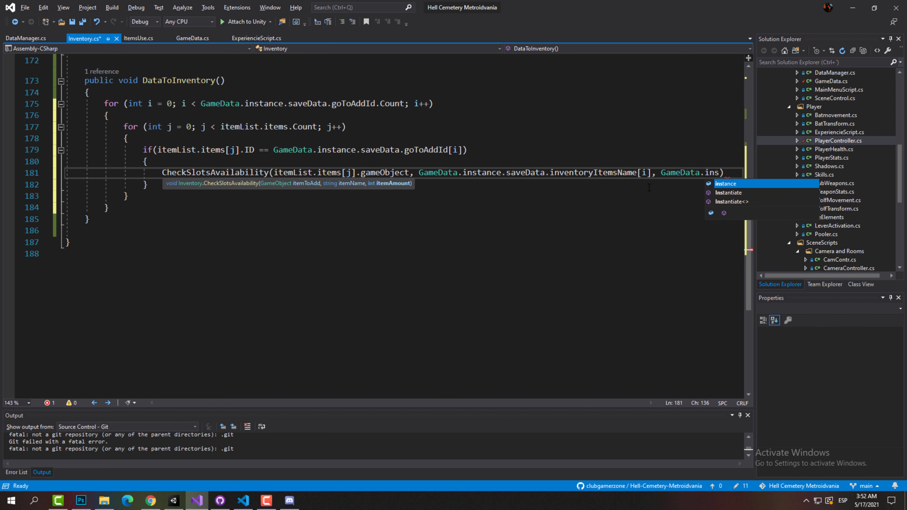
key(Tab)
text(.saveD)
key(Tab)
text(.)
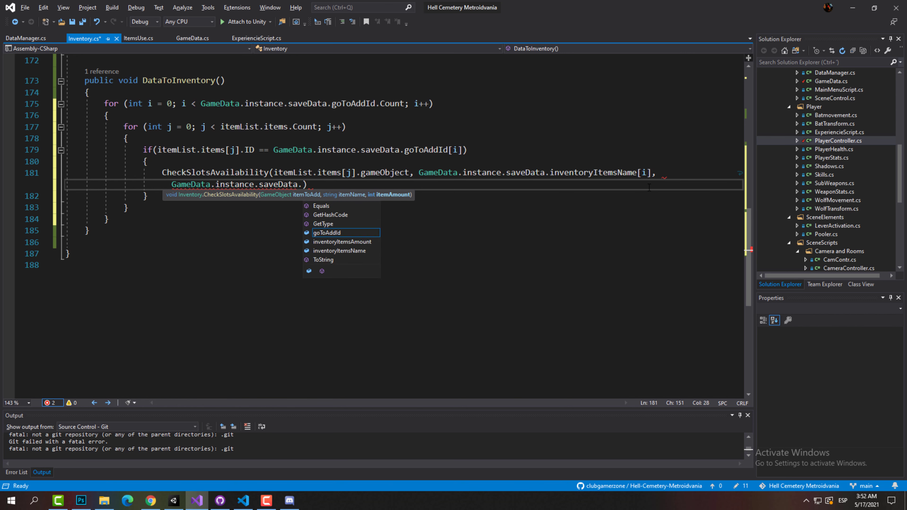
text(inven)
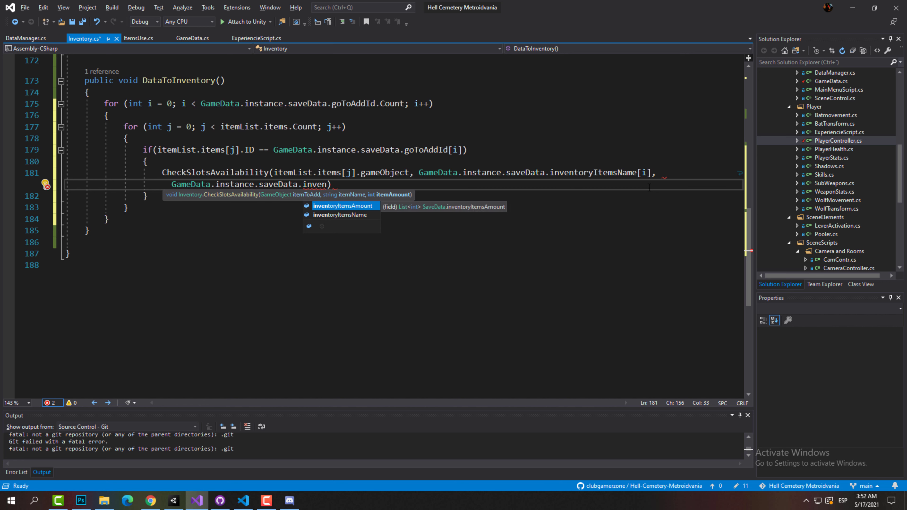
key(Tab)
text([)
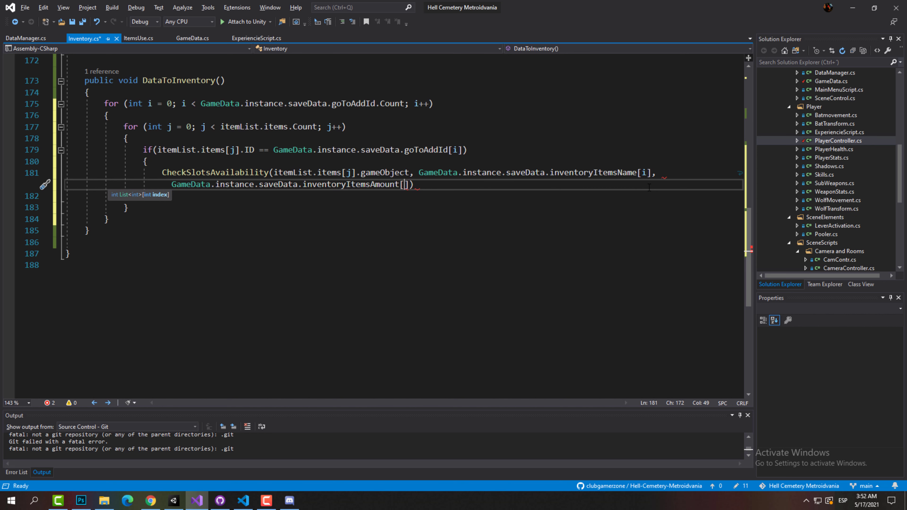
text(i)
key(alt+shift)
text(])<)
key(BackSpace)
key(alt+shift)
text(;)
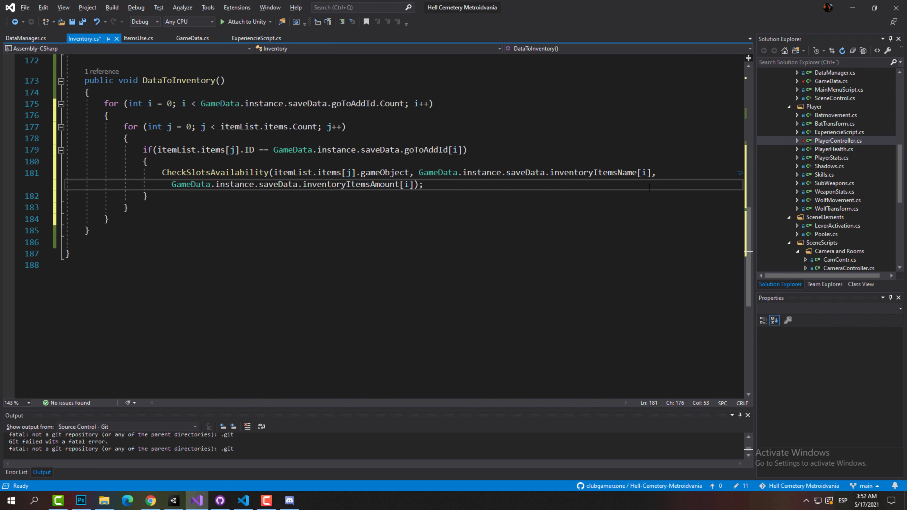
key(ctrl+s)
scroll(343, 208, up, 2)
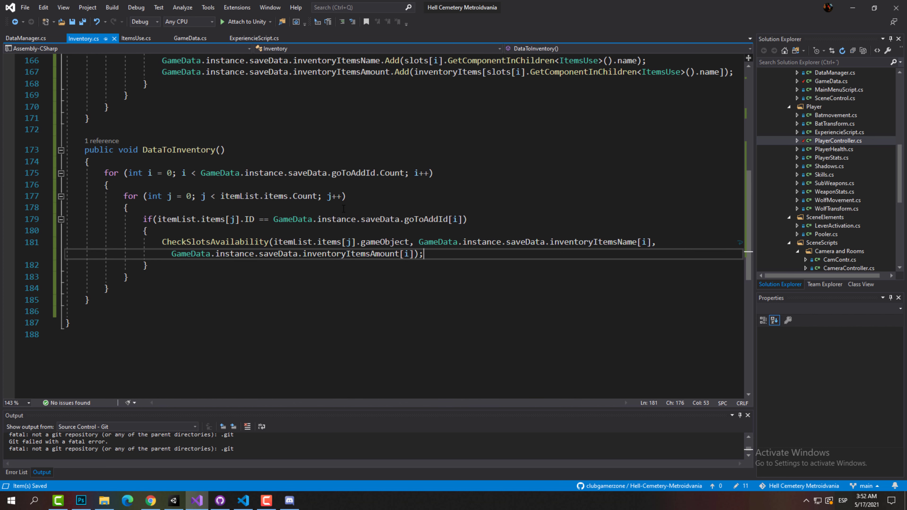
scroll(344, 214, up, 1)
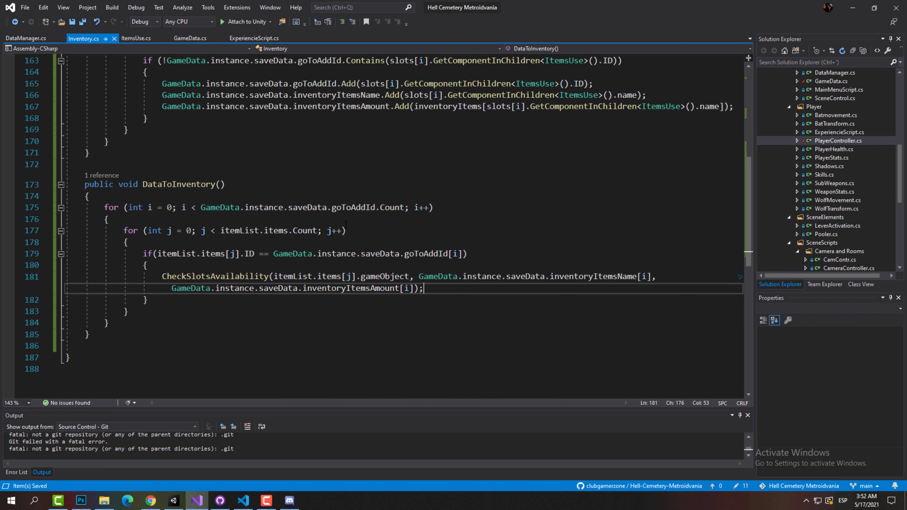
scroll(345, 225, up, 2)
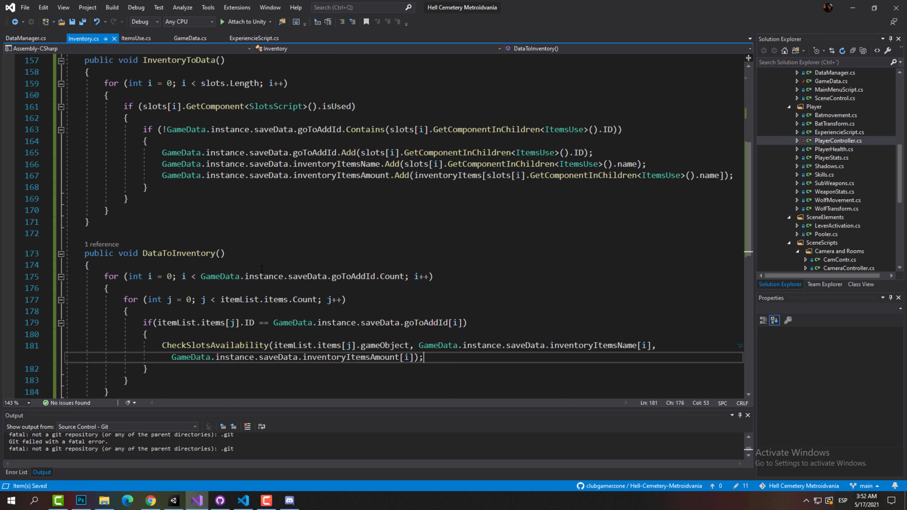
scroll(262, 269, up, 2)
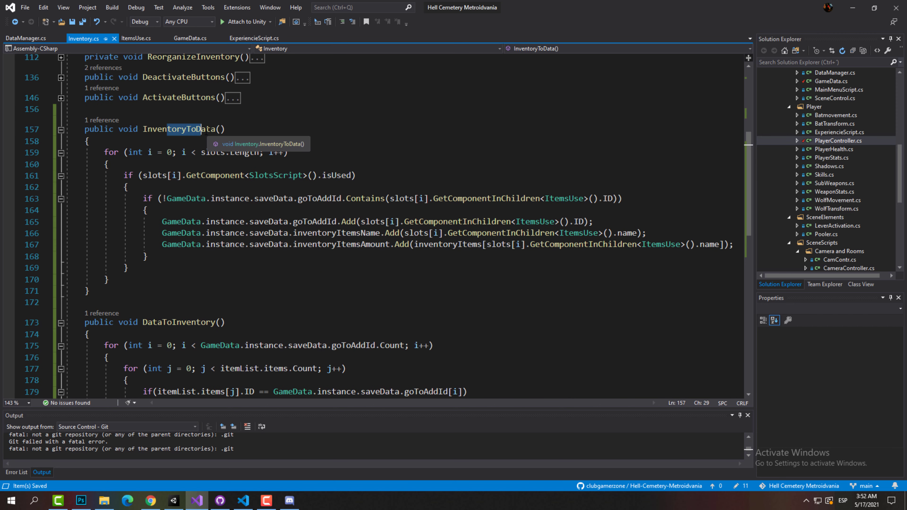
click(191, 38)
scroll(220, 151, down, 8)
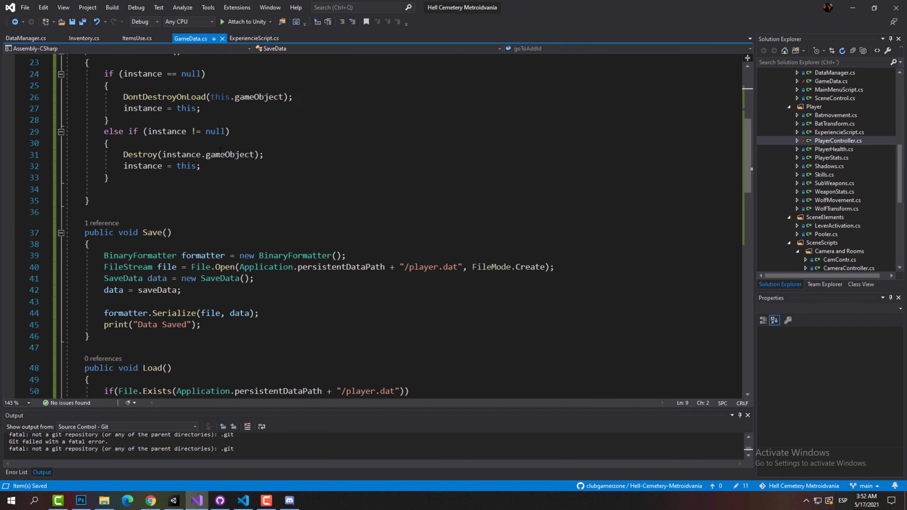
scroll(221, 152, down, 4)
click(434, 129)
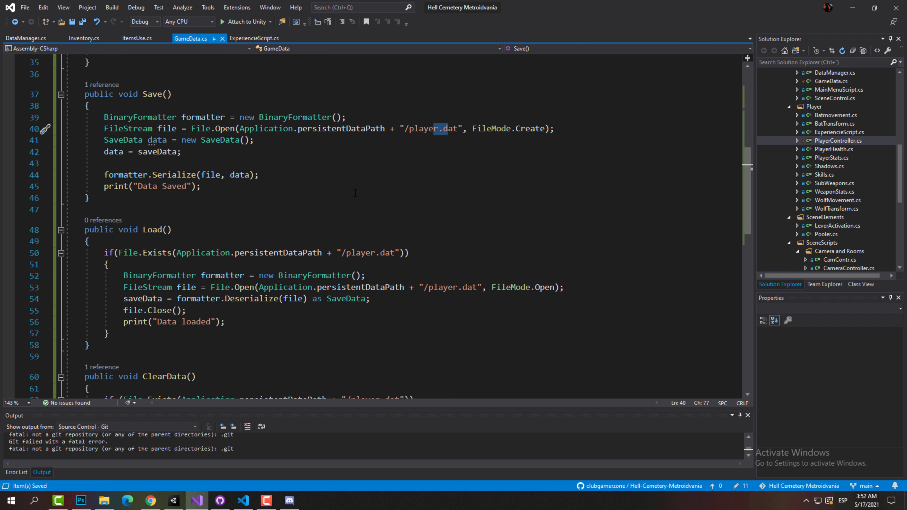
click(157, 230)
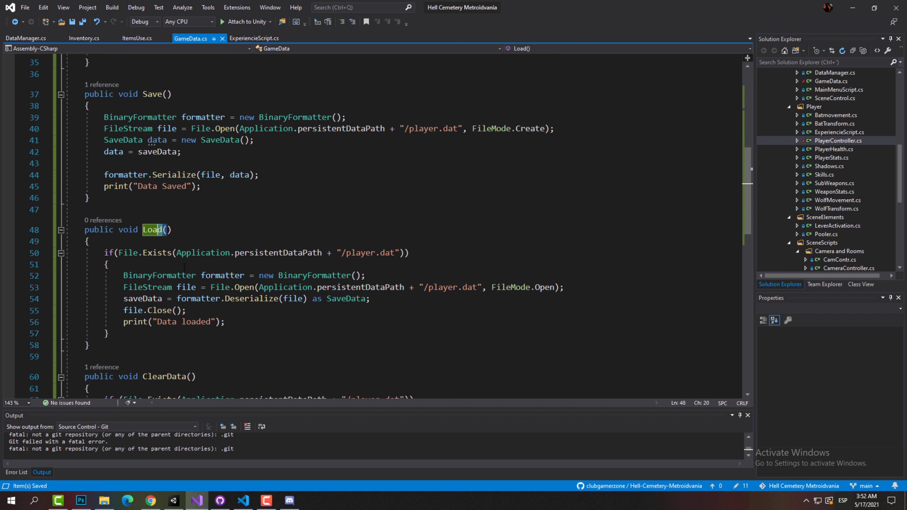
click(355, 300)
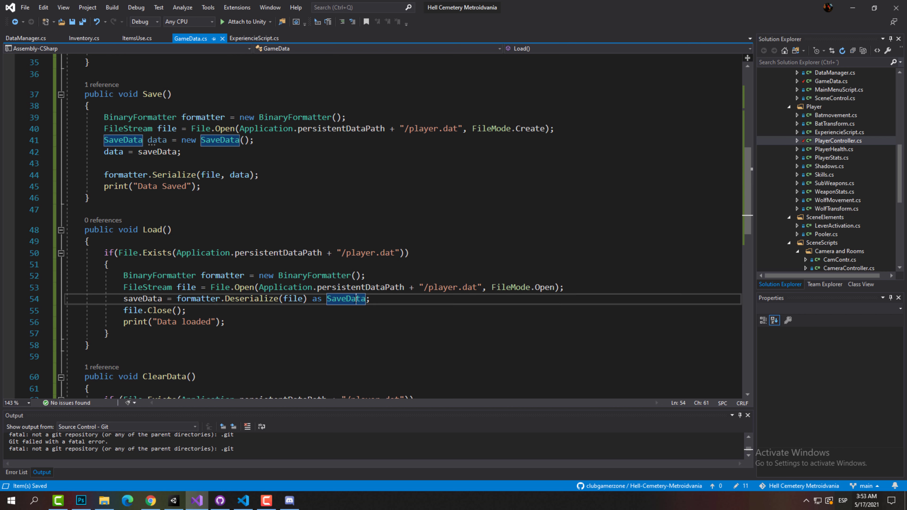
click(401, 303)
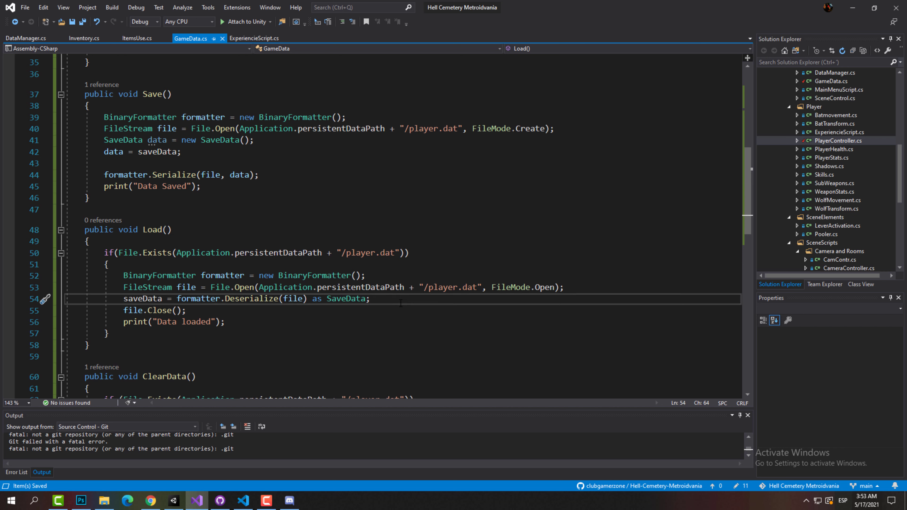
click(186, 232)
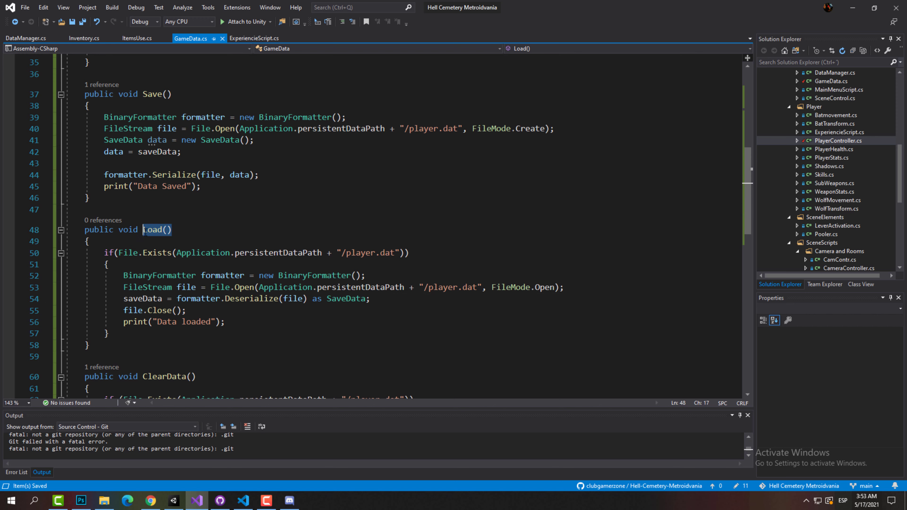
In Awake, start an if (File.Exists(...)) check using the pasted player.dat save path
drag(89, 106, 153, 94)
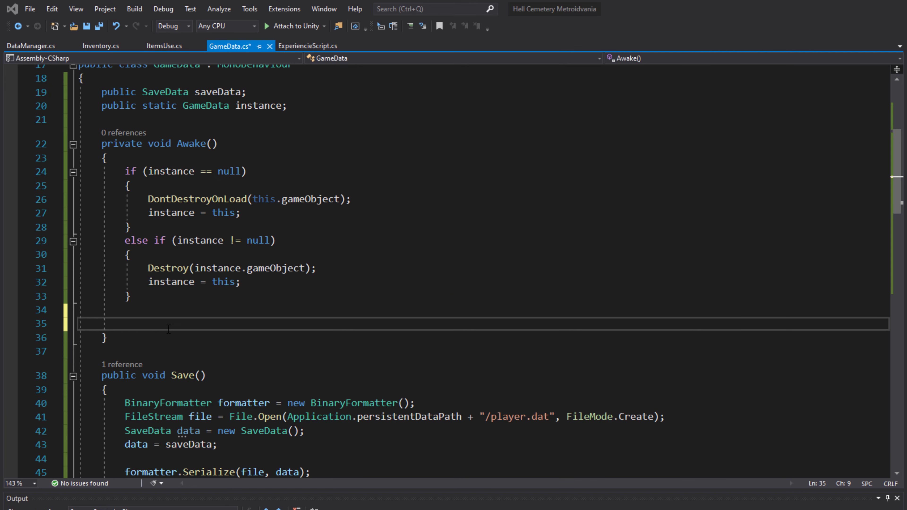
click(178, 316)
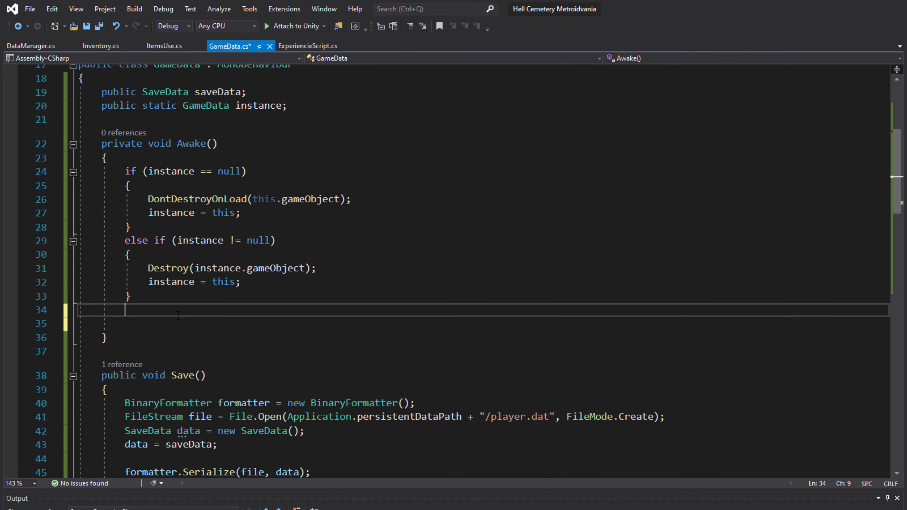
key(Return)
text(if()
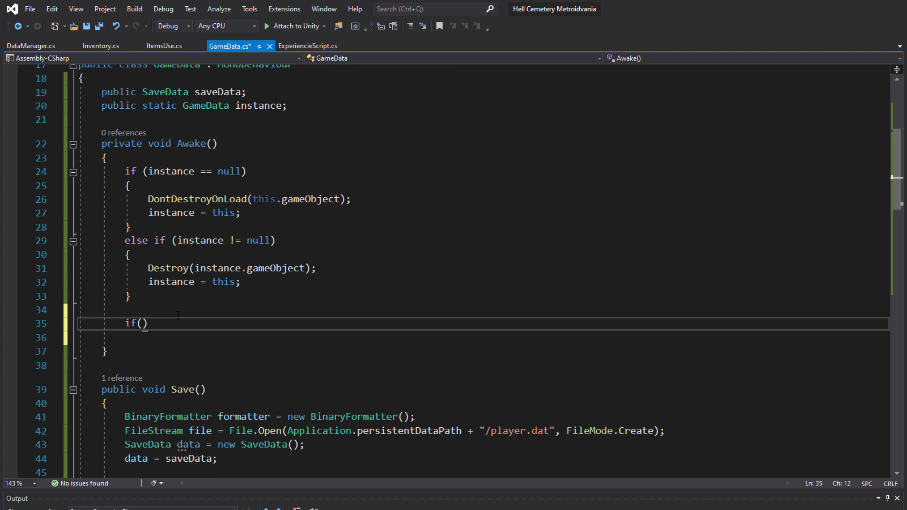
text(file)
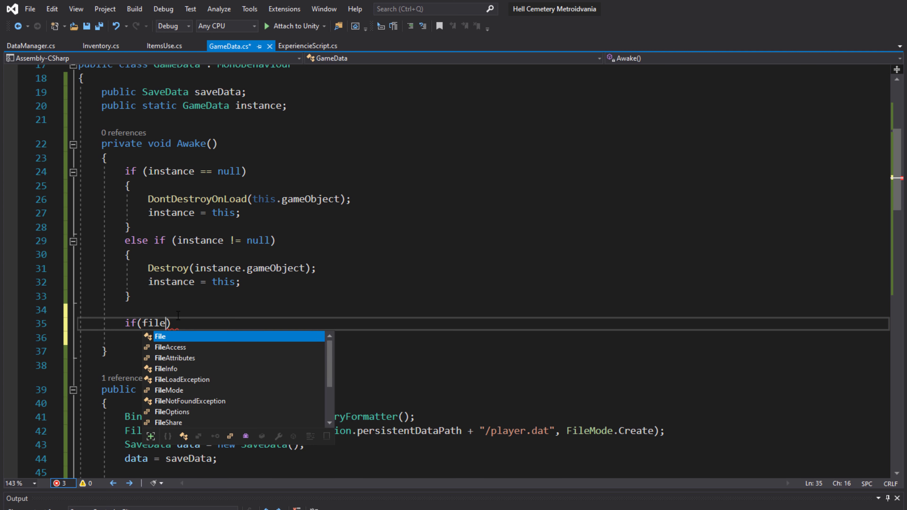
text(.exi)
key(Tab)
text(()
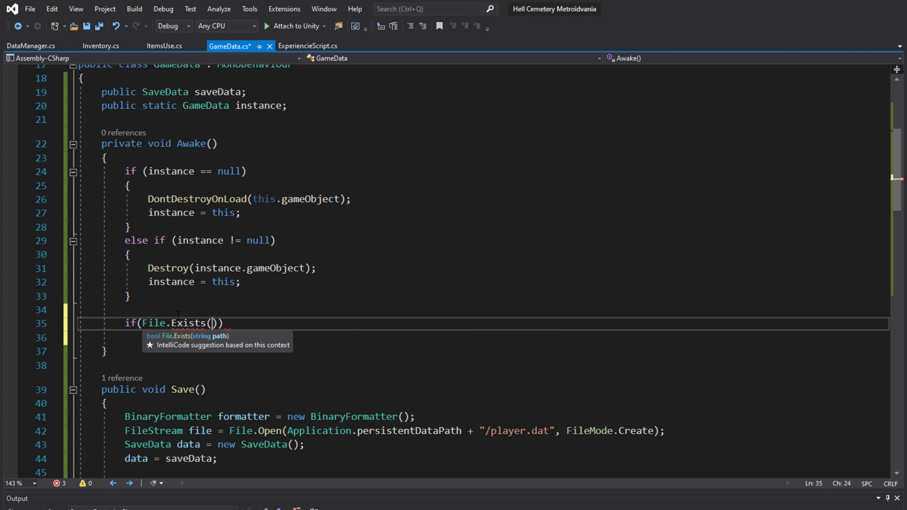
scroll(178, 315, down, 1)
scroll(177, 316, down, 1)
drag(555, 349, 289, 348)
key(ctrl+c)
click(213, 244)
key(ctrl+v)
Call Load() when the file exists, otherwise Save(), and save the GameData script
click(504, 241)
key(Return)
text({)
key(Return)
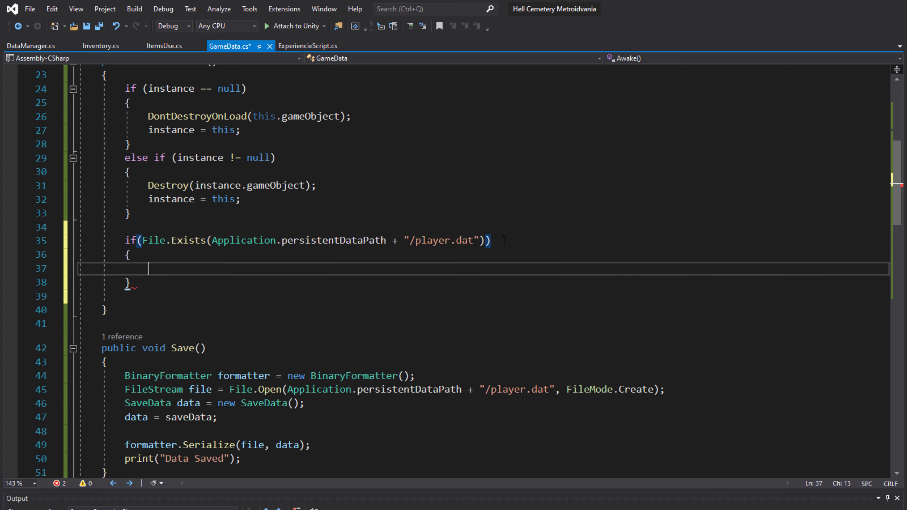
text(Load)
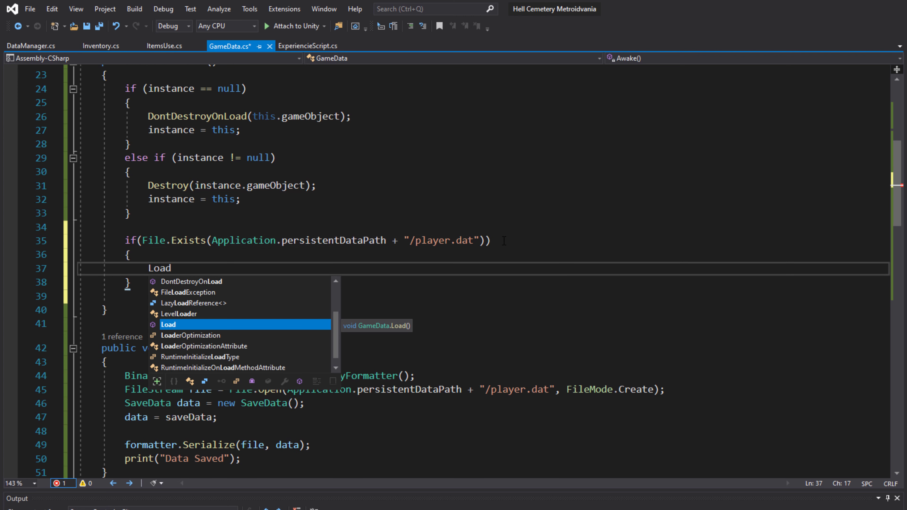
text(();)
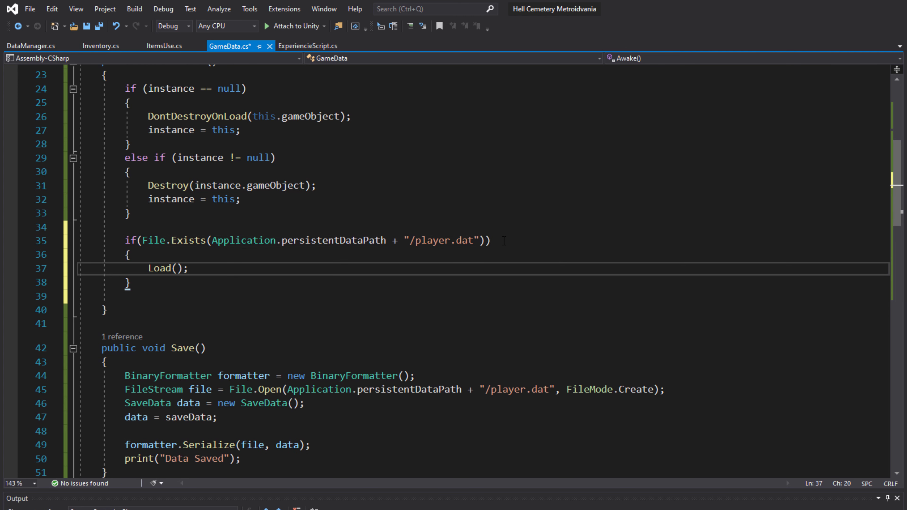
key(Down)
key(Return)
text(else)
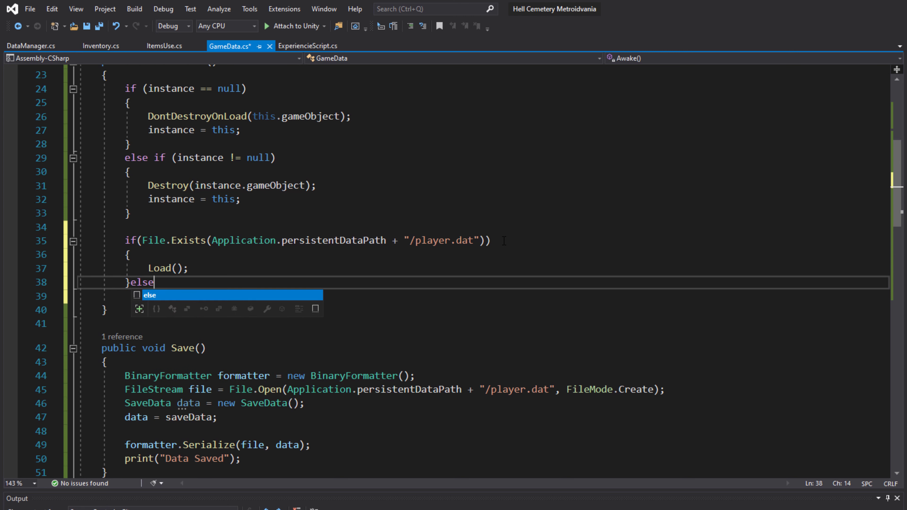
key(Return)
text({)
key(Return)
text(ave)
key(Tab)
text(();)
key(ctrl+s)
Review the file-exists condition, then switch to ExperiencieScript.cs
scroll(204, 333, up, 2)
scroll(205, 334, up, 3)
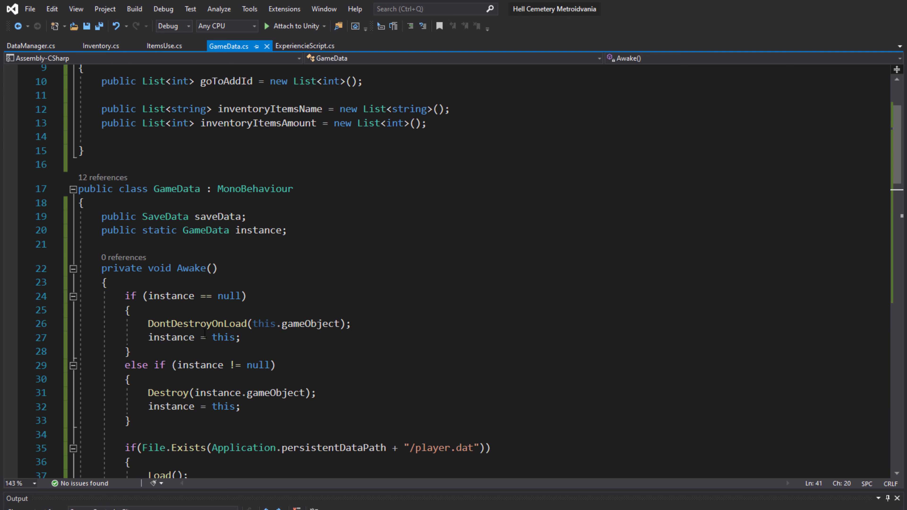
scroll(323, 117, up, 2)
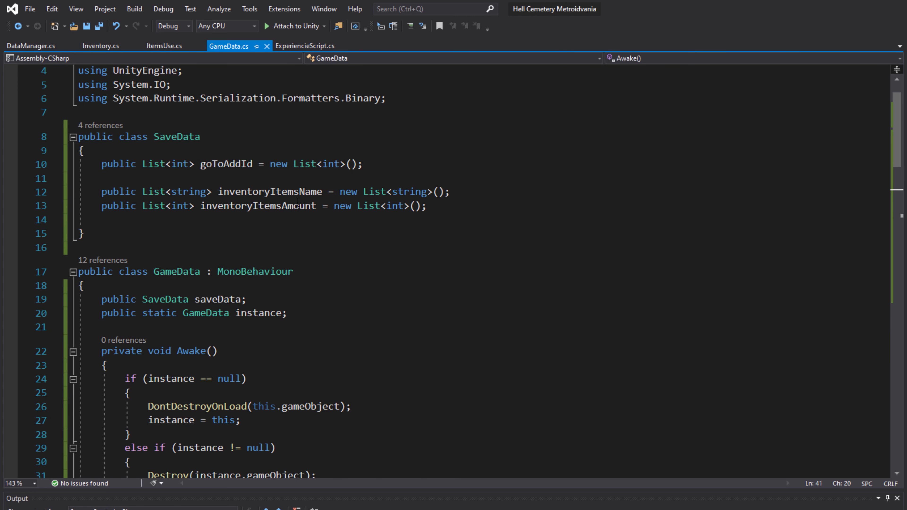
scroll(297, 201, down, 3)
scroll(270, 398, down, 2)
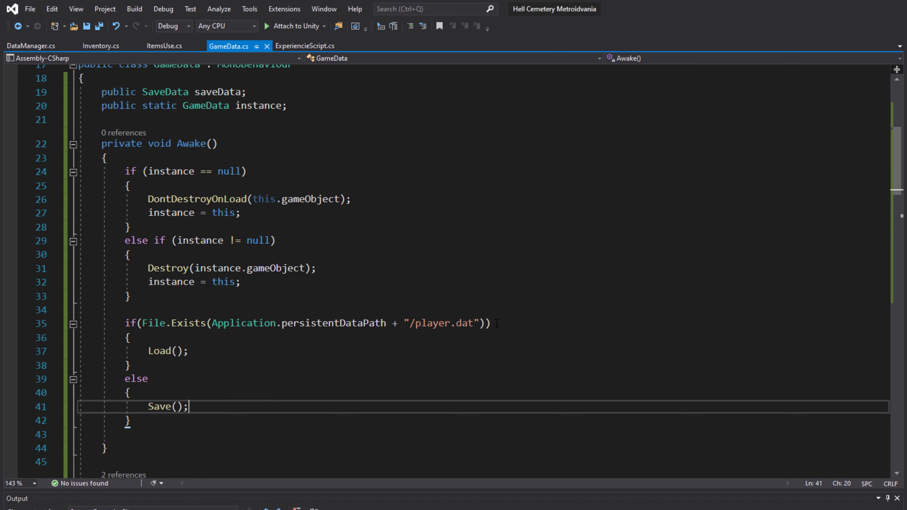
drag(496, 323, 162, 326)
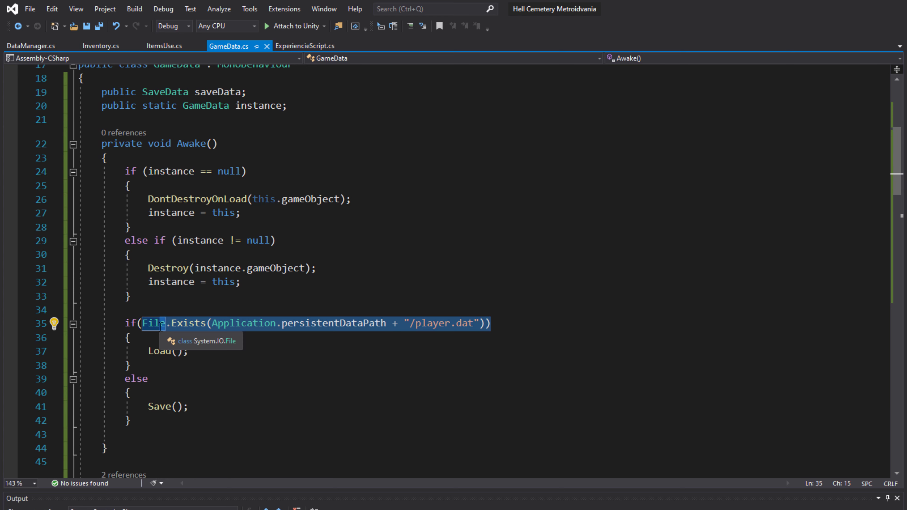
scroll(162, 326, down, 1)
click(163, 45)
click(294, 46)
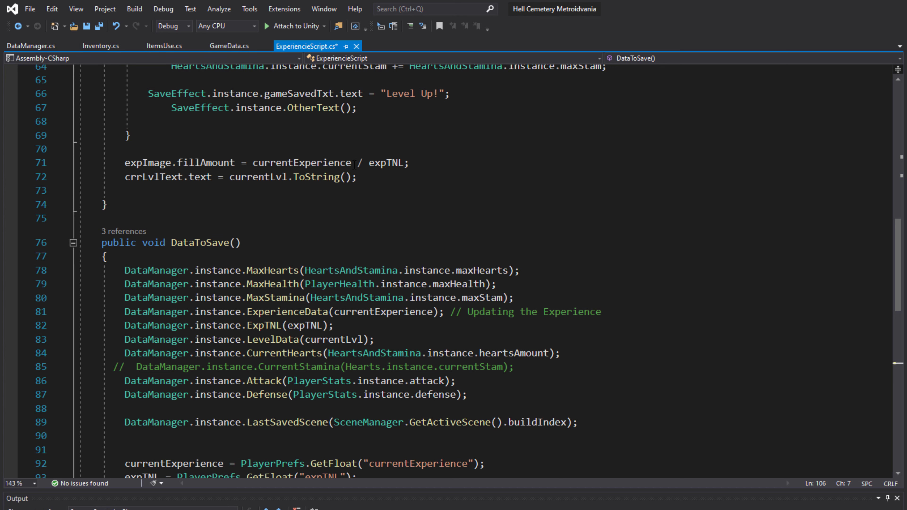
scroll(354, 165, down, 2)
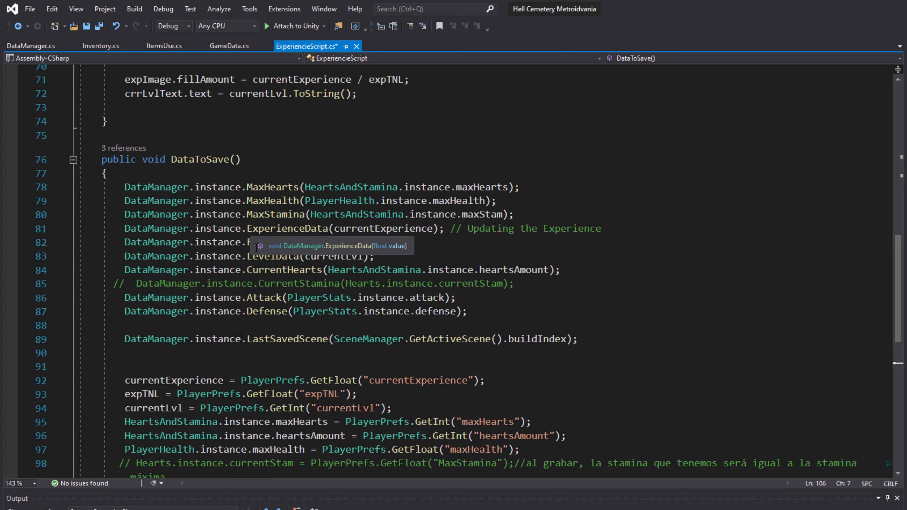
click(254, 158)
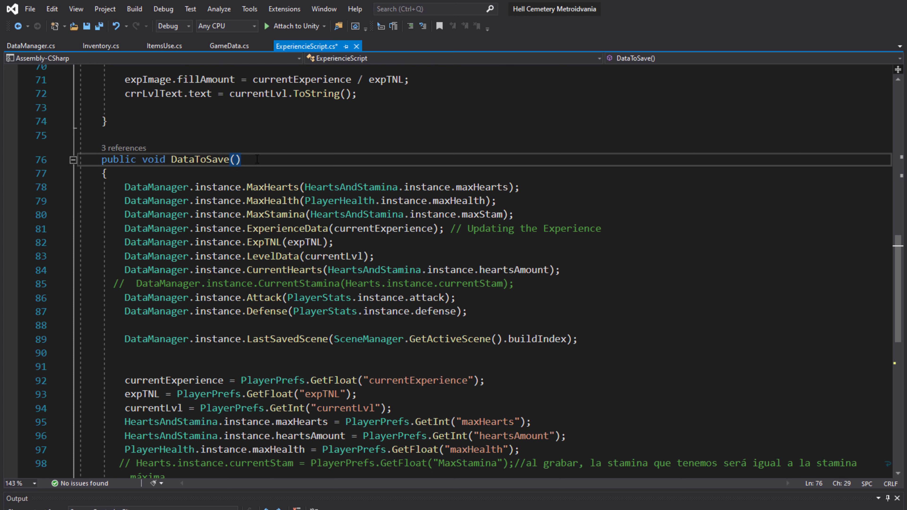
key(shift+Left)
key(shift+Left)
key(shift+Left)
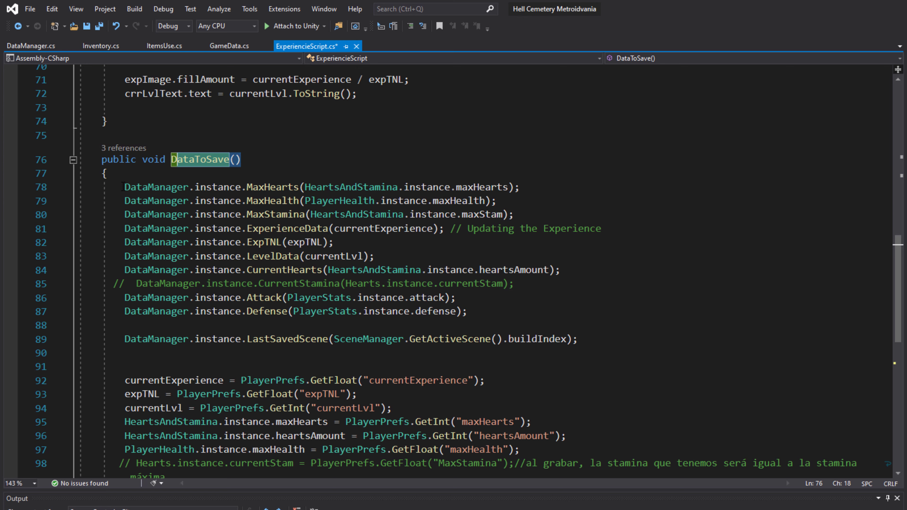
drag(123, 187, 468, 311)
scroll(182, 291, down, 2)
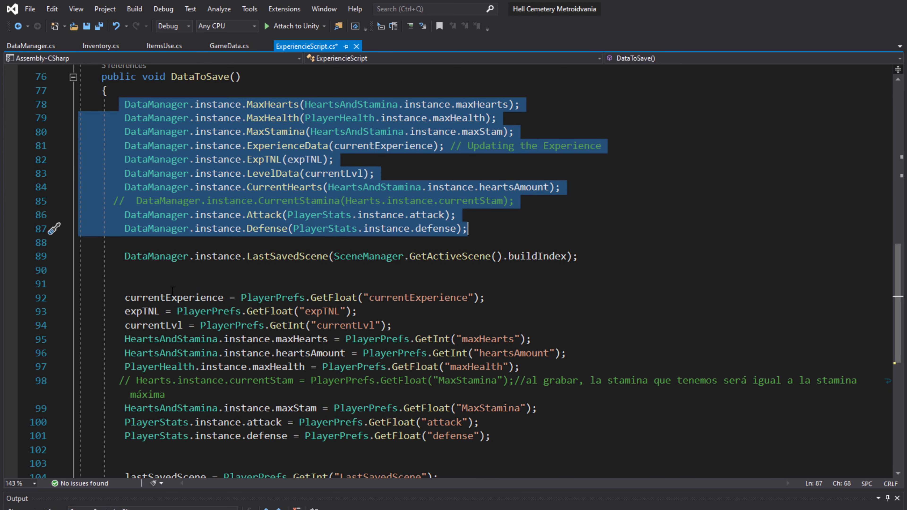
scroll(456, 260, down, 1)
drag(113, 256, 610, 384)
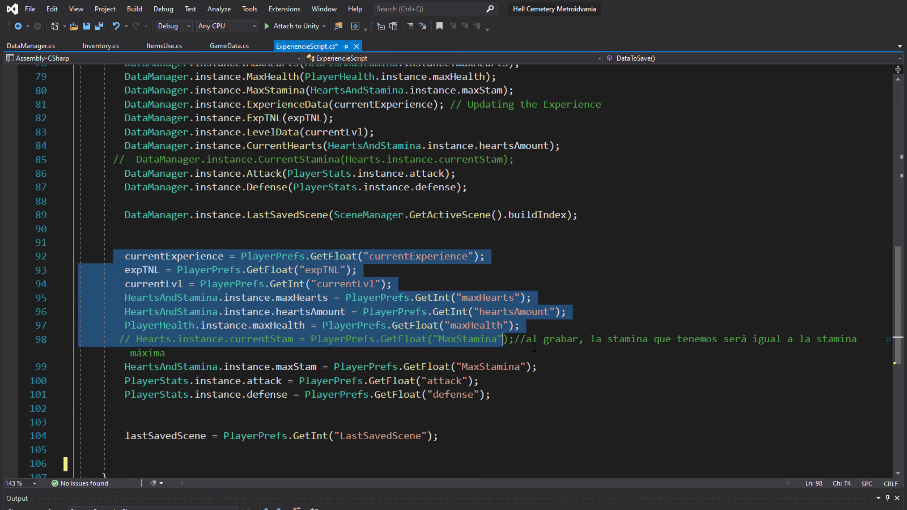
scroll(610, 385, down, 1)
scroll(544, 384, down, 1)
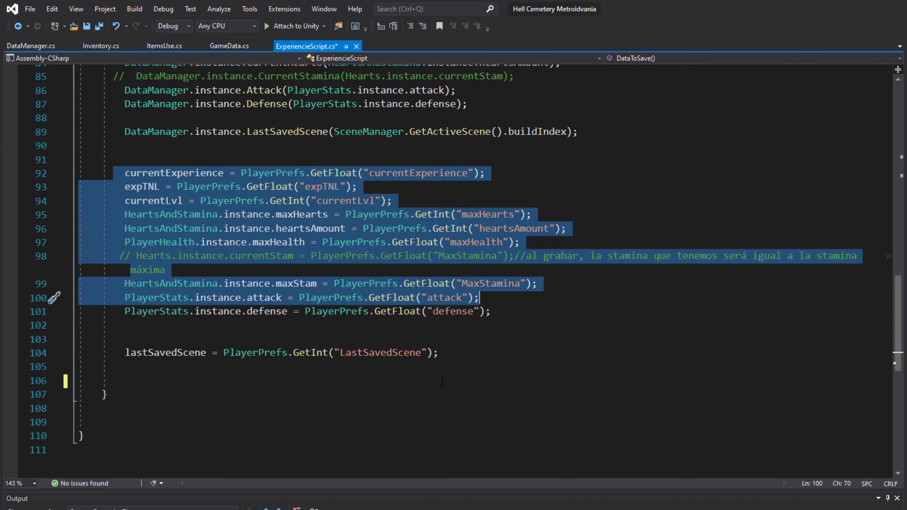
click(371, 376)
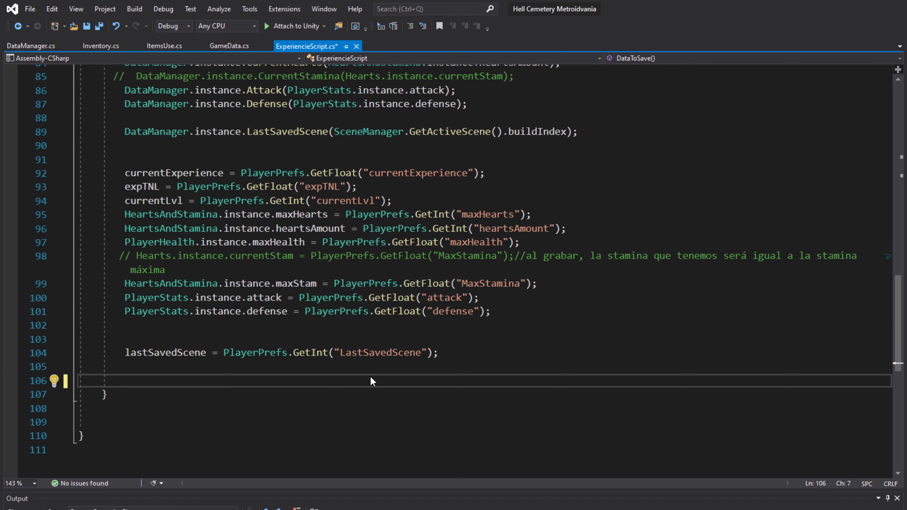
scroll(372, 382, up, 1)
scroll(353, 181, up, 3)
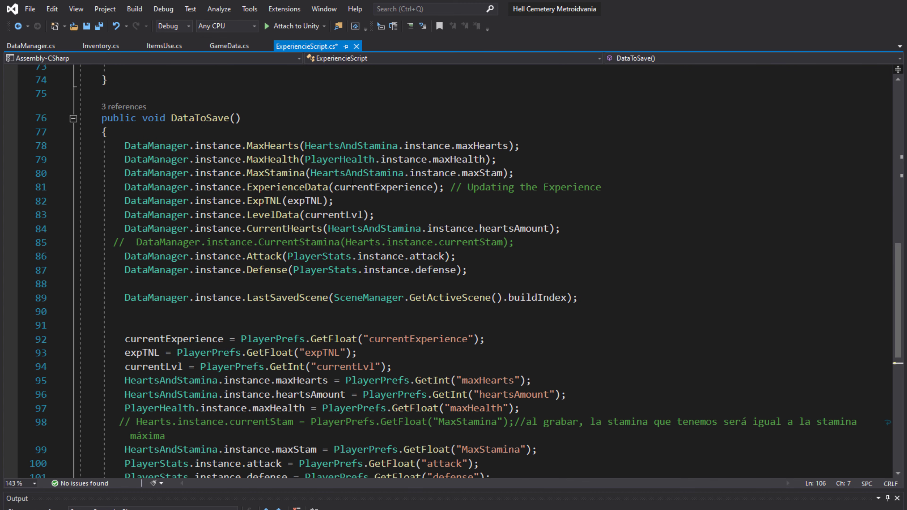
scroll(353, 180, down, 1)
scroll(353, 181, down, 5)
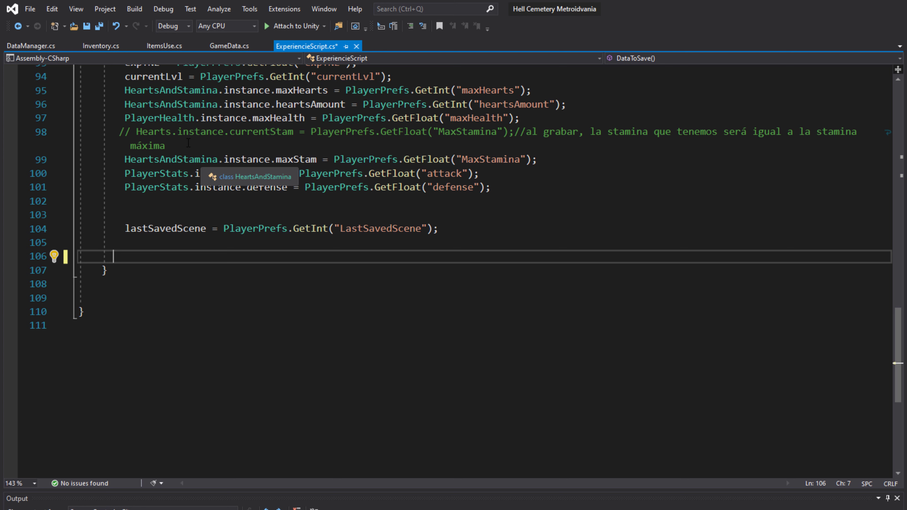
Add GameManagerSingleton.instance.GetComponent<Inventory>().InventoryToData(); on line 106 of DataToSave
click(167, 243)
key(Return)
text(Game)
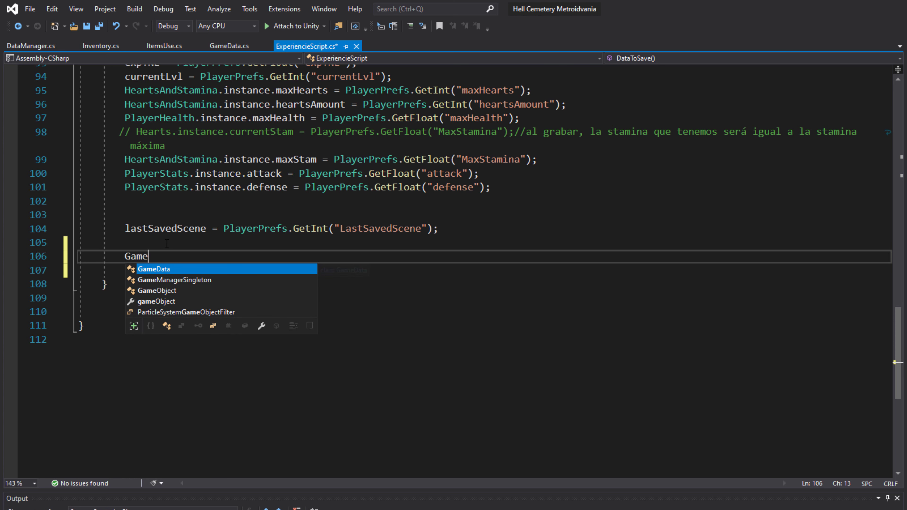
key(Down)
key(Tab)
text(.i)
key(Tab)
text(.)
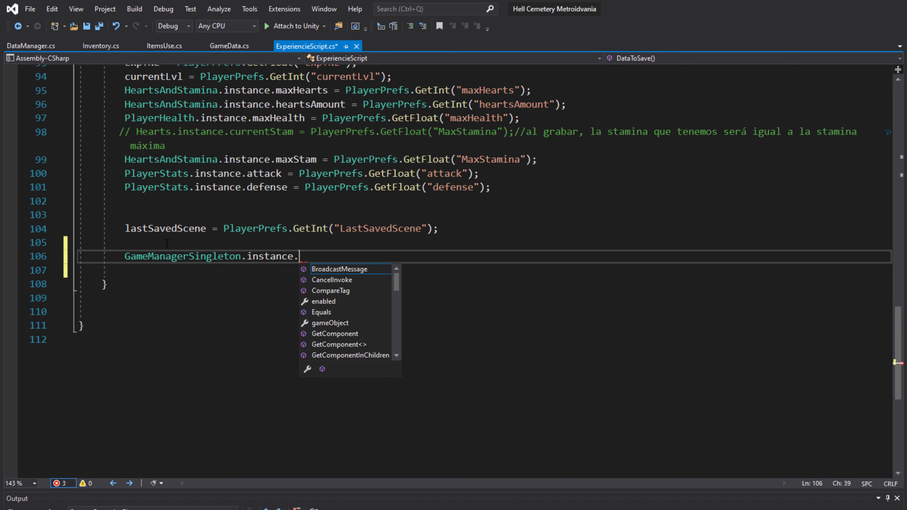
text(getco)
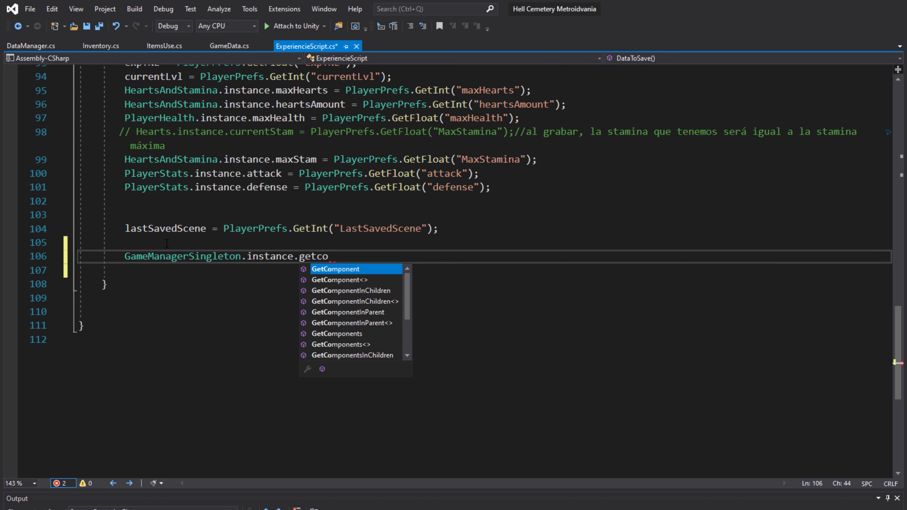
key(Tab)
text(<>)
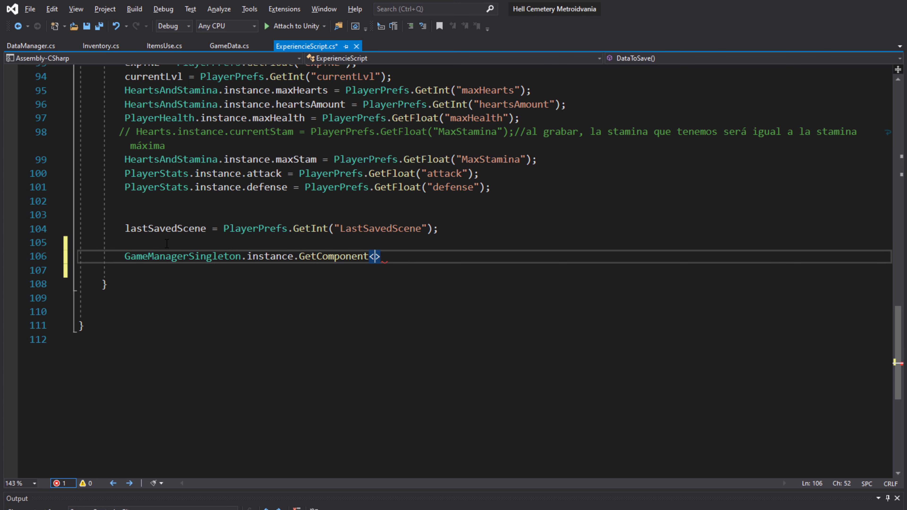
text(Inve)
key(Tab)
key(Right)
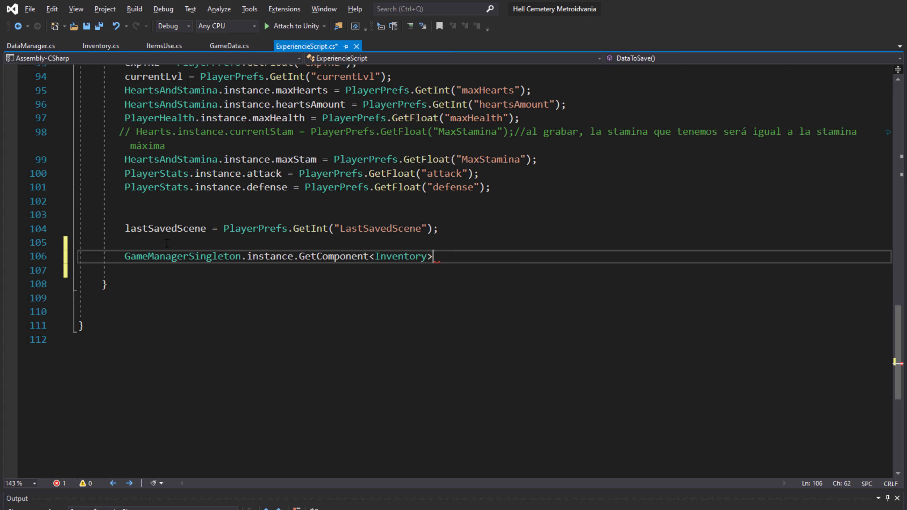
text(*()
key(BackSpace)
text(()
text().)
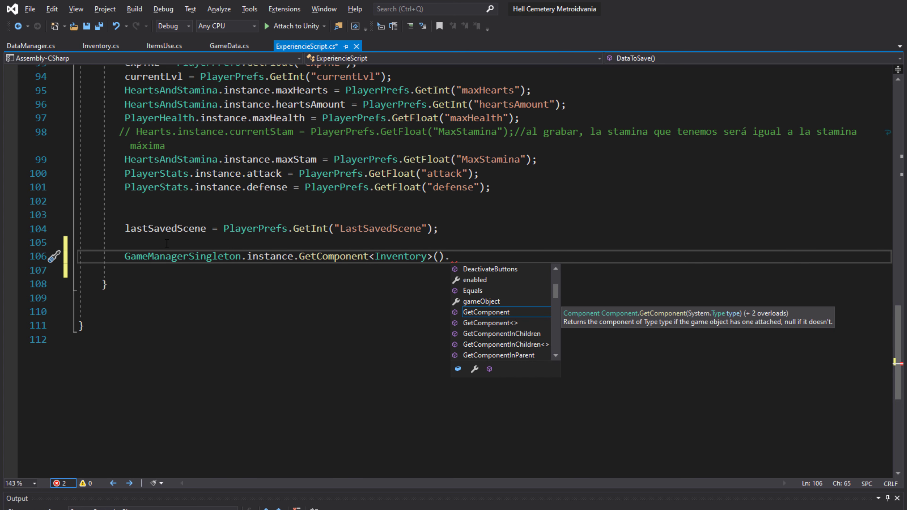
text(Inve)
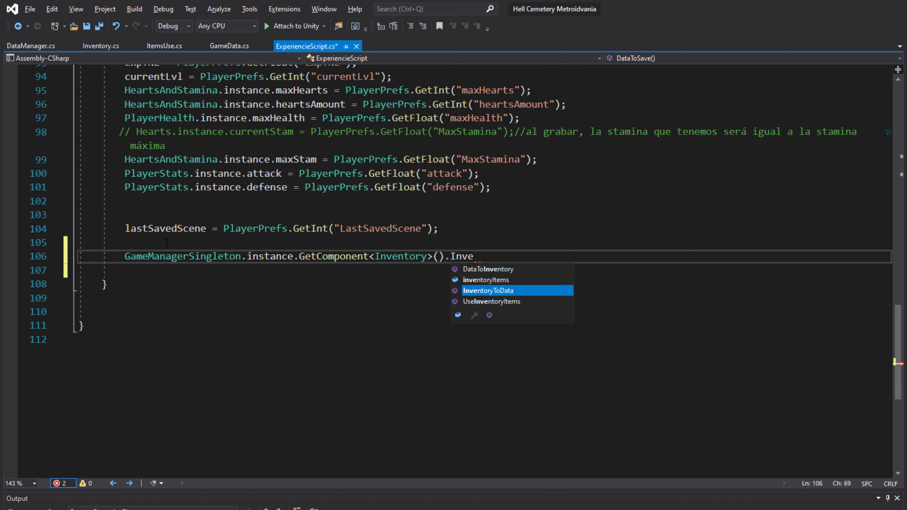
key(Tab)
text(;)
Add GameData.instance.Save() on the next line
key(Return)
text(GameData.instance.s)
key(Tab)
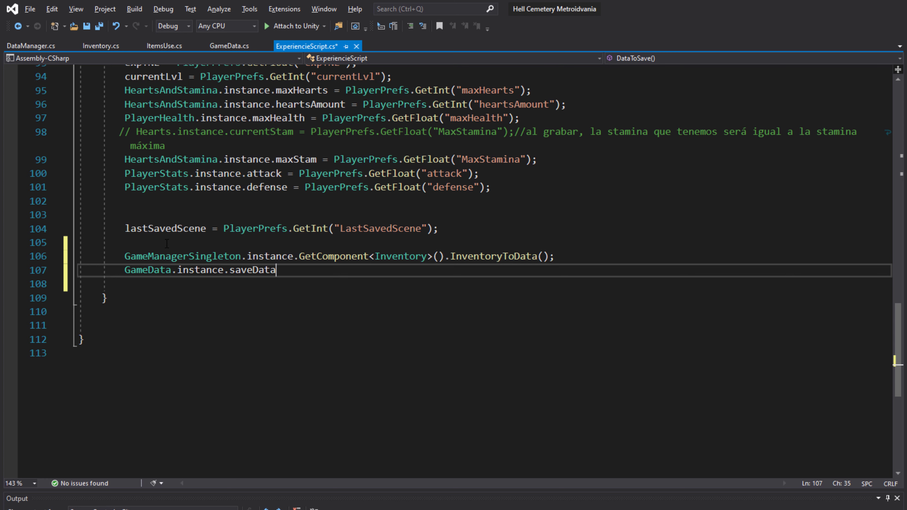
key(End)
key(ctrl+shift+Left)
text(Save())
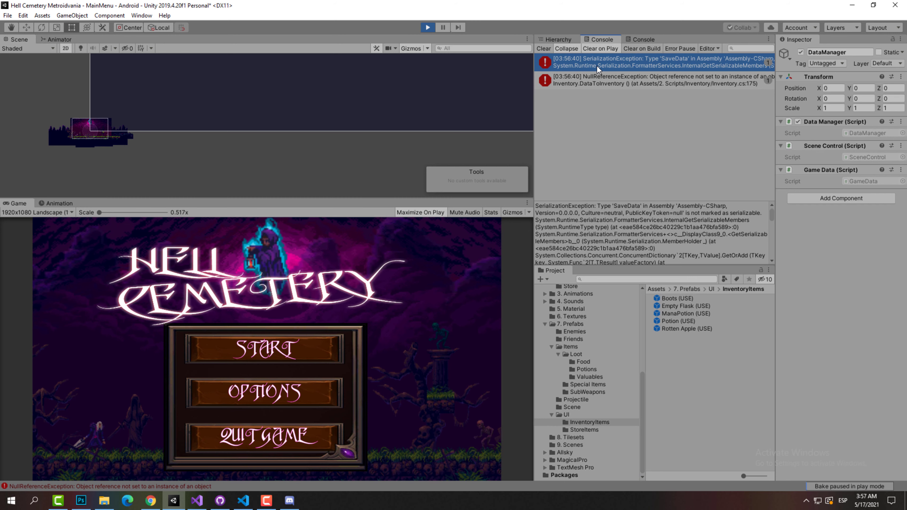
Exit Unity play mode after the SaveData serialization error
click(428, 27)
Add the [Serializable] attribute above public class SaveData in GameData.cs and save it
key(alt+Tab)
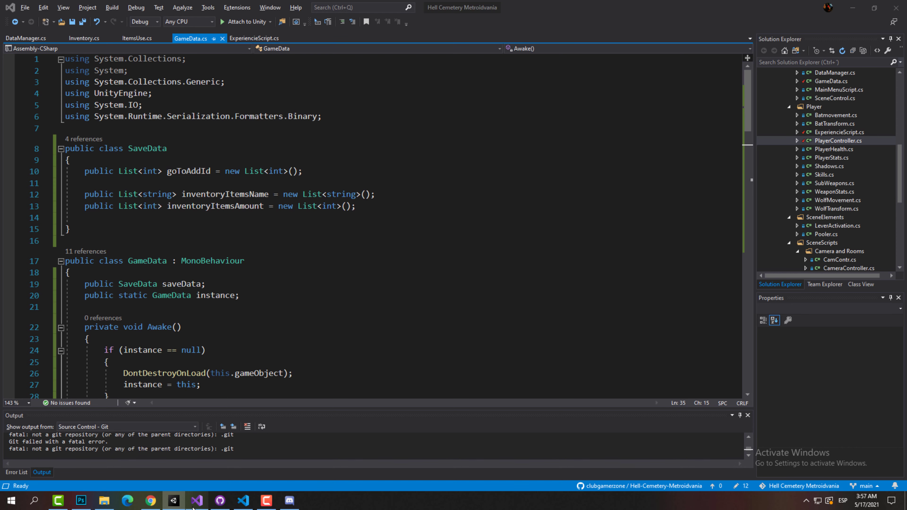
click(143, 140)
click(136, 131)
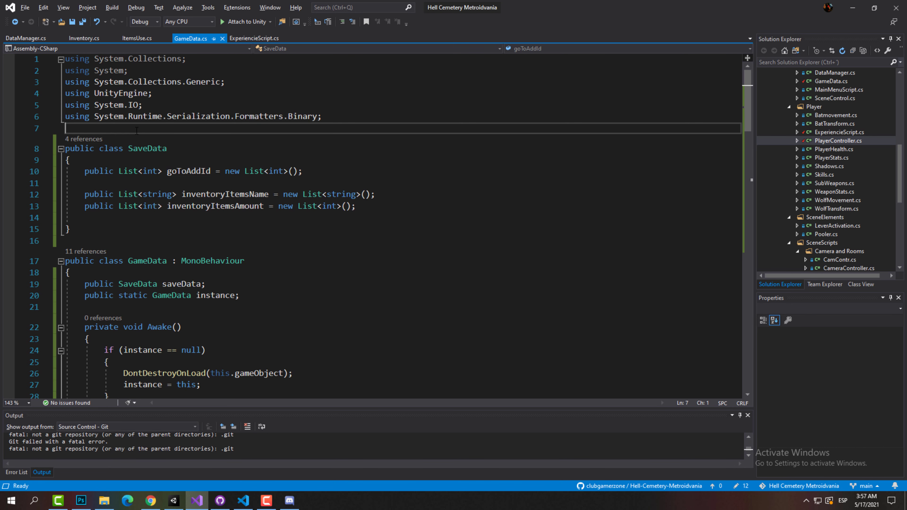
key(Return)
key(alt+shift)
text(Se)
key(Tab)
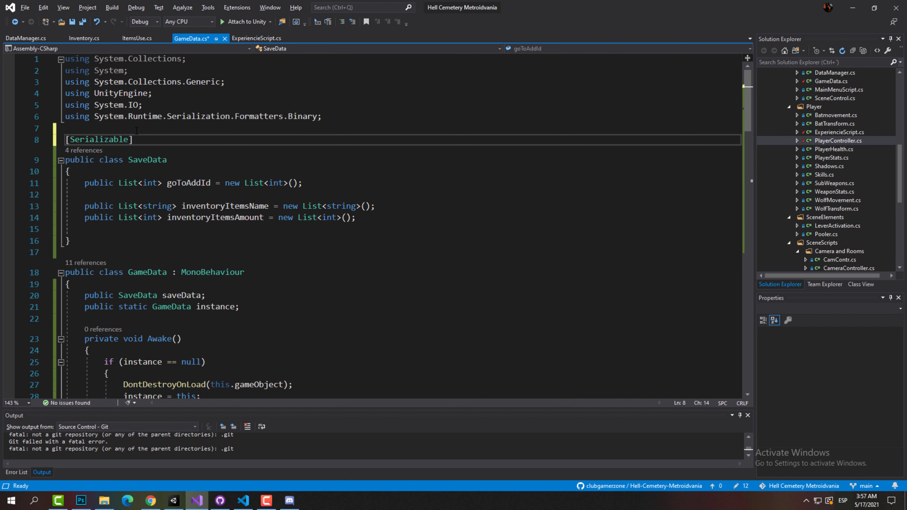
key(ctrl+s)
key(alt+Tab)
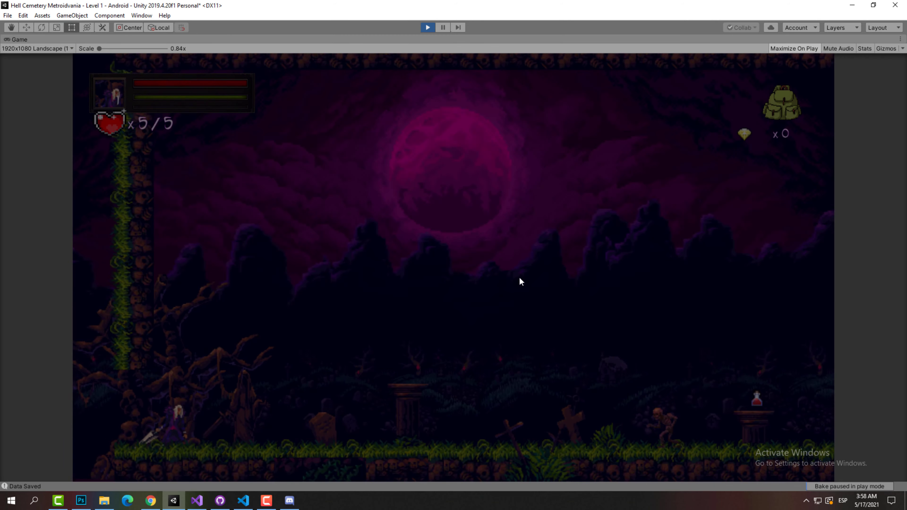
Play through the level, attacking the skeleton and picking up the Potion
key(space)
key(Right)
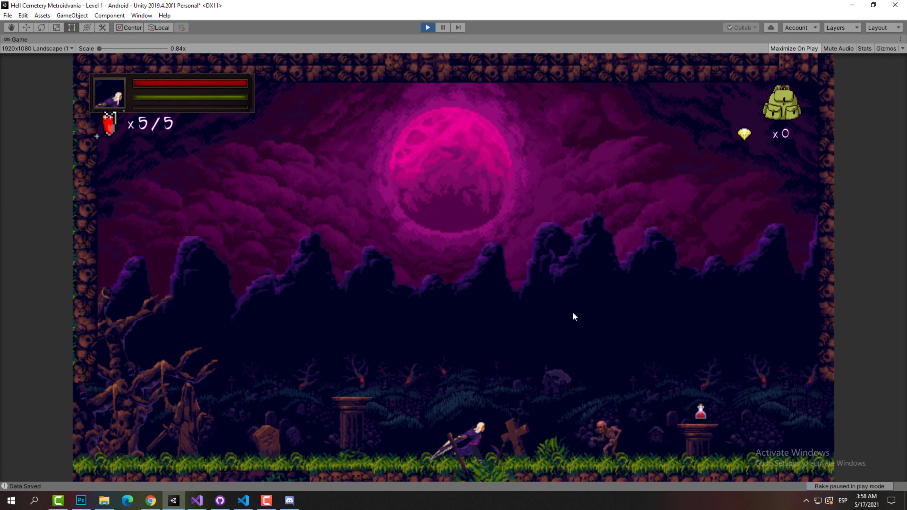
click(572, 313)
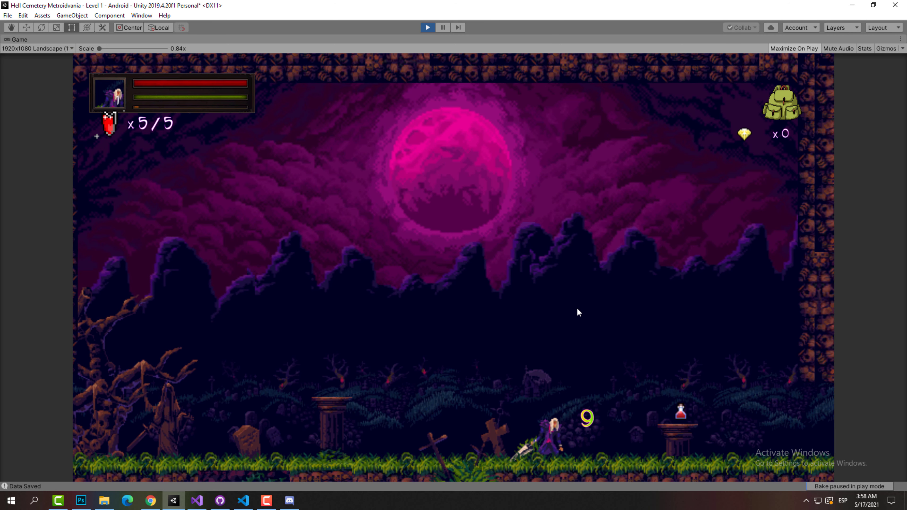
click(791, 108)
click(792, 110)
key(Right)
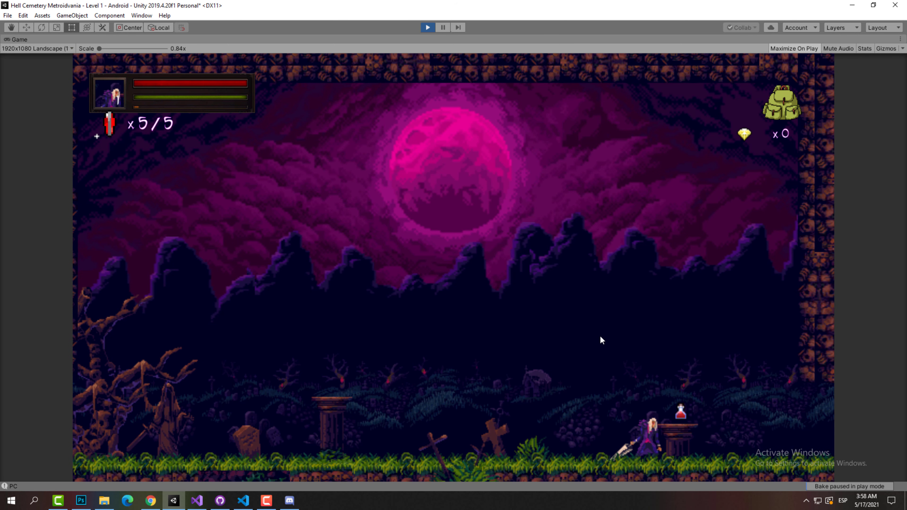
key(space)
click(601, 340)
key(Right)
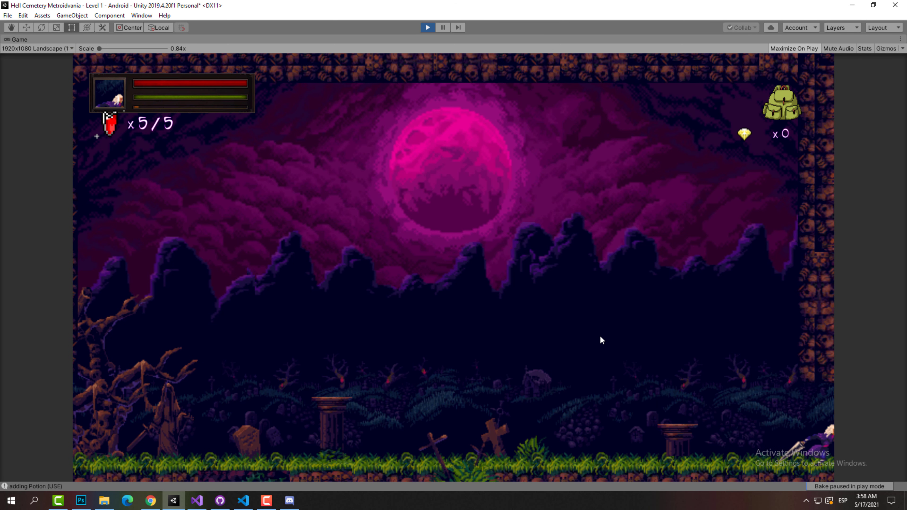
key(Right)
key(space)
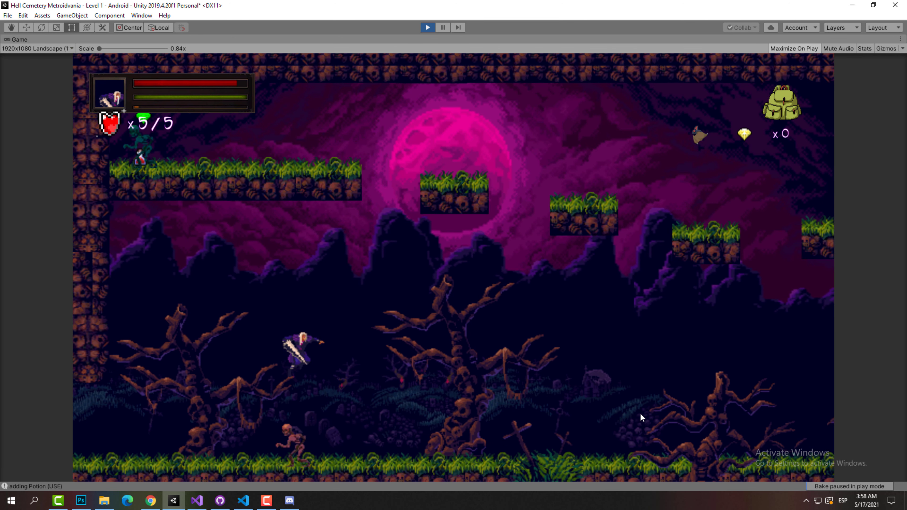
click(641, 415)
key(Right)
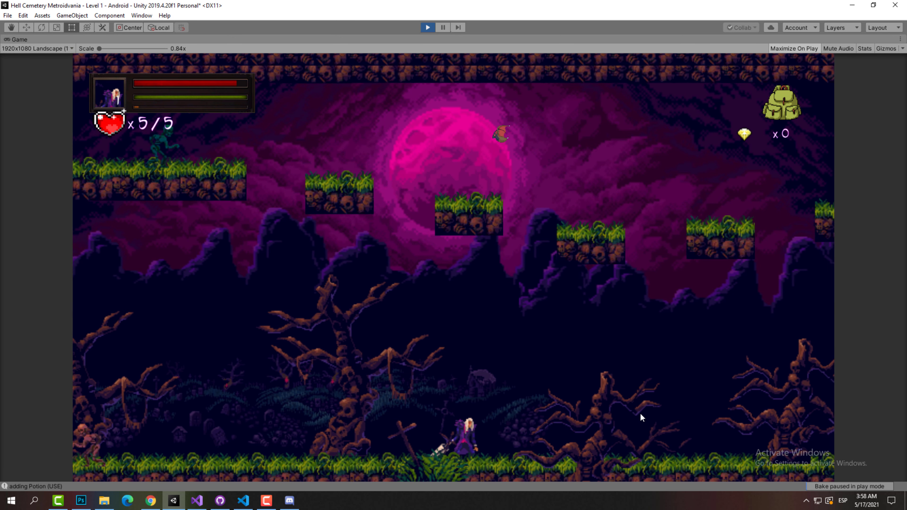
Restore the full editor layout, then move the Player up and right with the Move tool
right_click(20, 41)
click(48, 71)
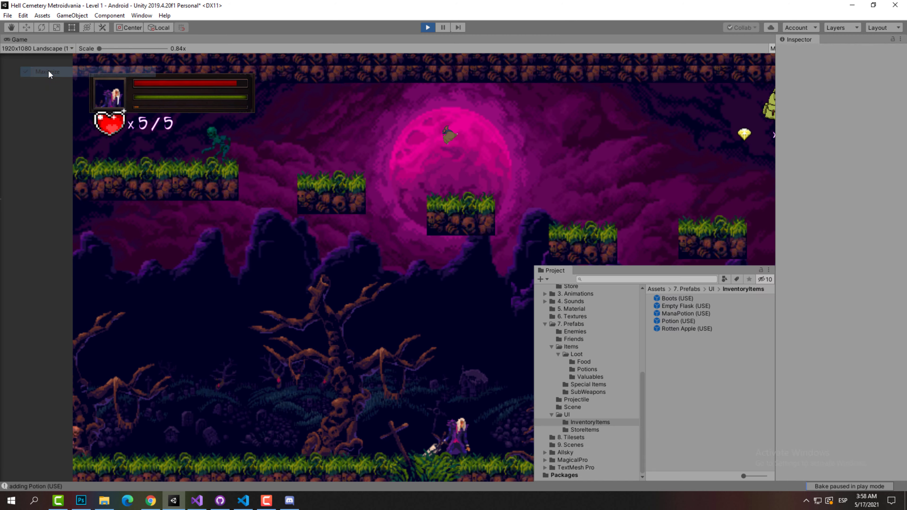
click(553, 40)
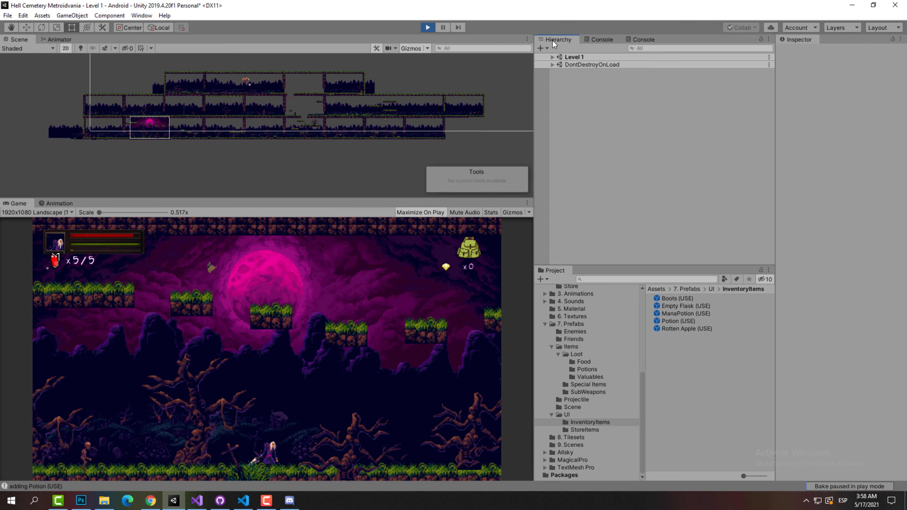
click(553, 65)
click(583, 96)
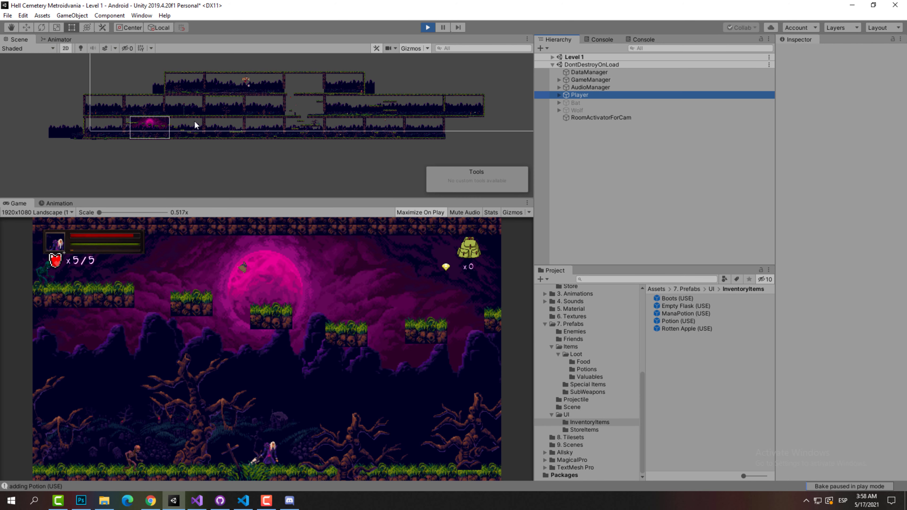
key(f)
key(w)
drag(132, 153, 248, 104)
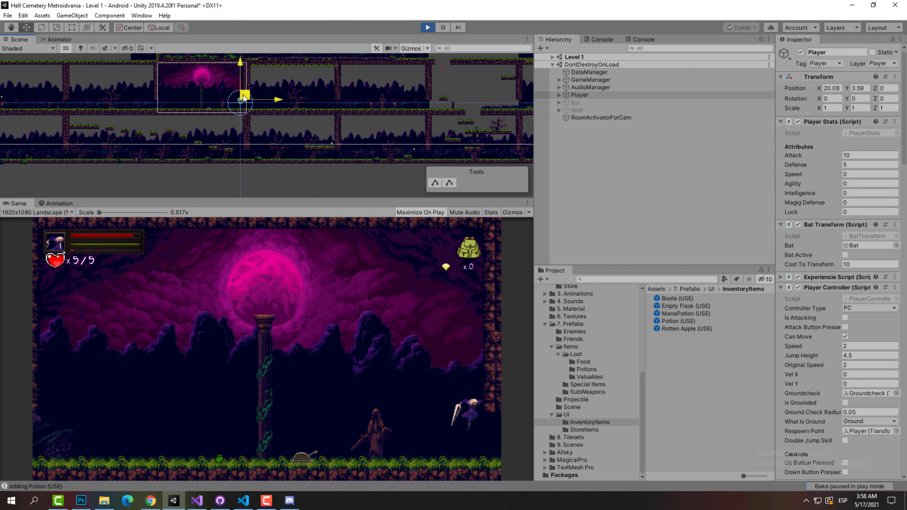
Run into the next room, collect the ManaPotion and confirm both potions in the inventory
click(407, 345)
key(Right)
key(space)
key(Right)
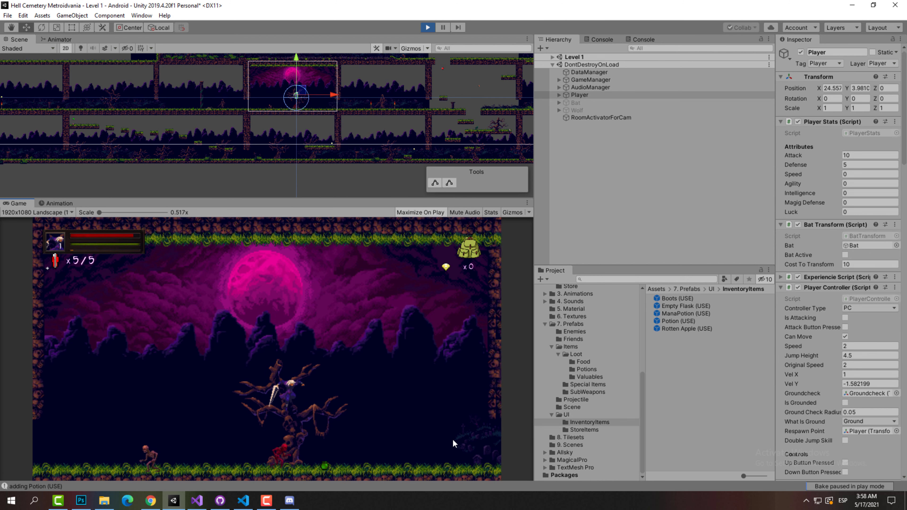
click(469, 252)
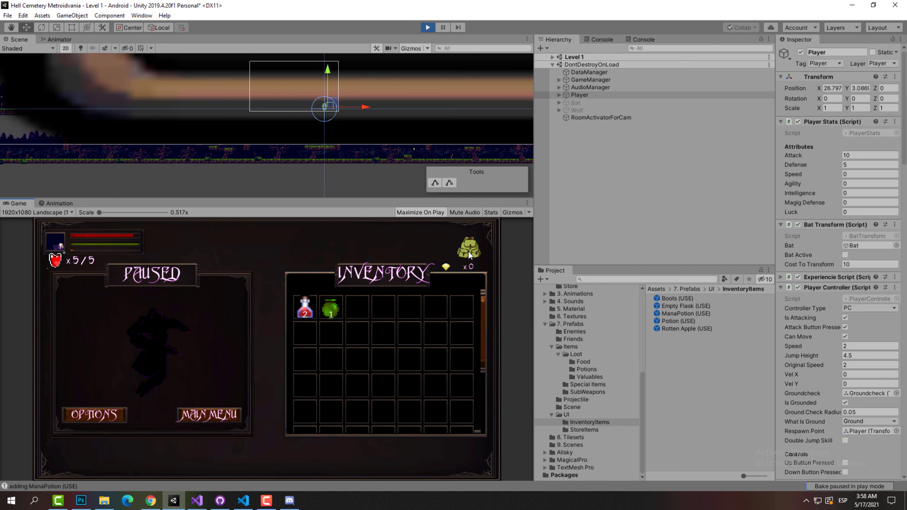
click(473, 253)
key(Right)
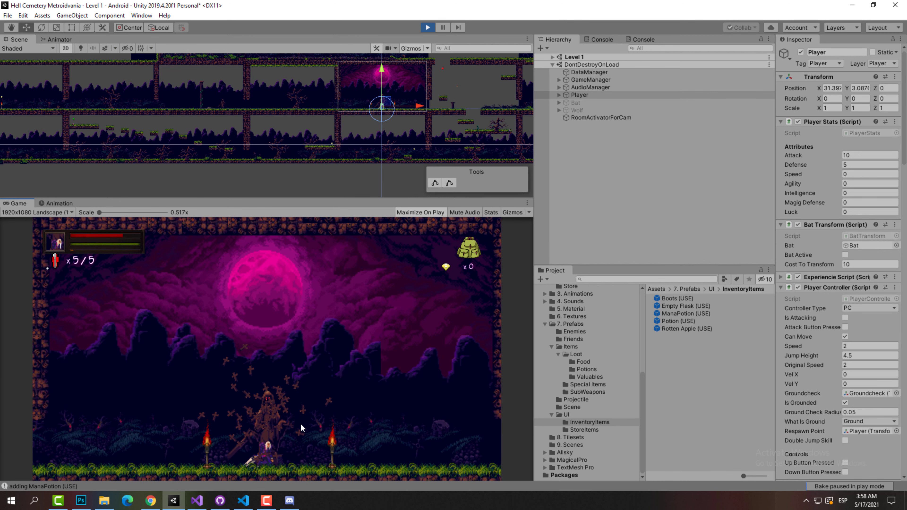
click(198, 501)
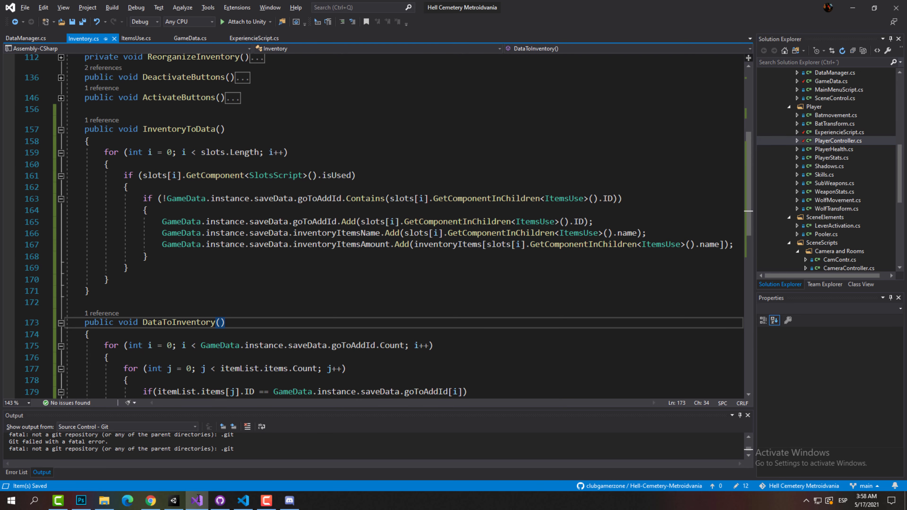
Review DataToSave() in ExperiencieScript.cs, highlighting the InventoryToData call on line 106
click(254, 38)
scroll(310, 300, up, 9)
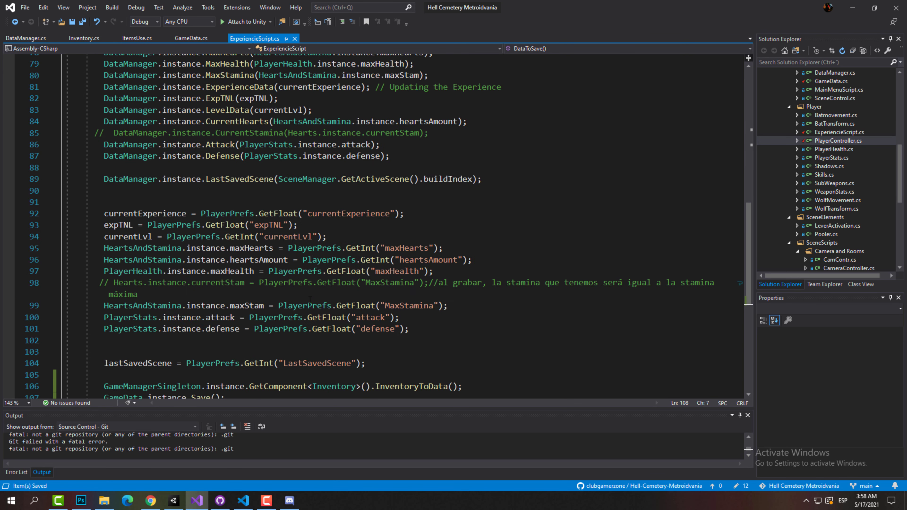
scroll(310, 300, down, 2)
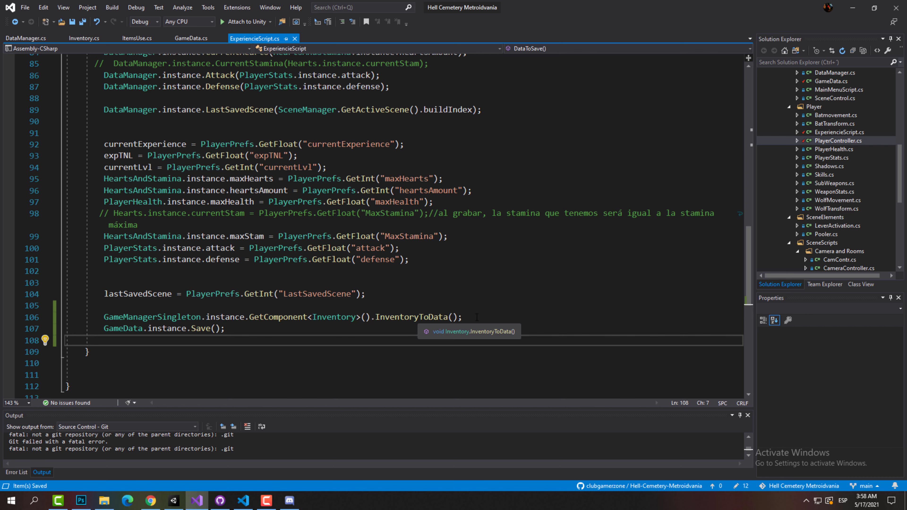
drag(460, 317, 375, 317)
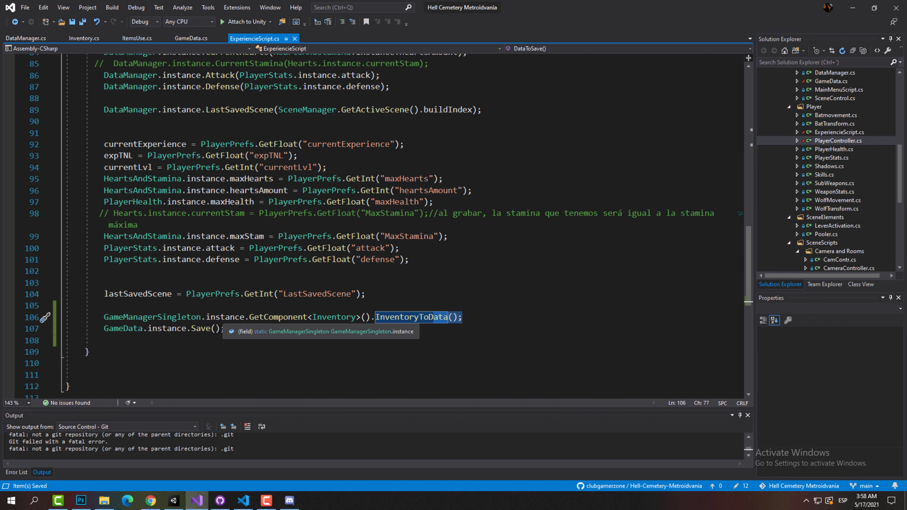
key(alt+Tab)
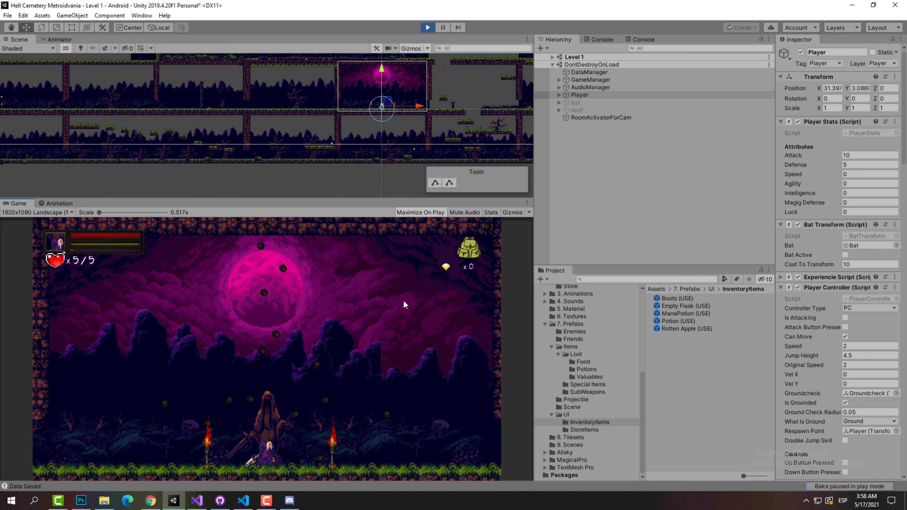
Pause the game and select DataManager under GameManager in the Hierarchy
key(Escape)
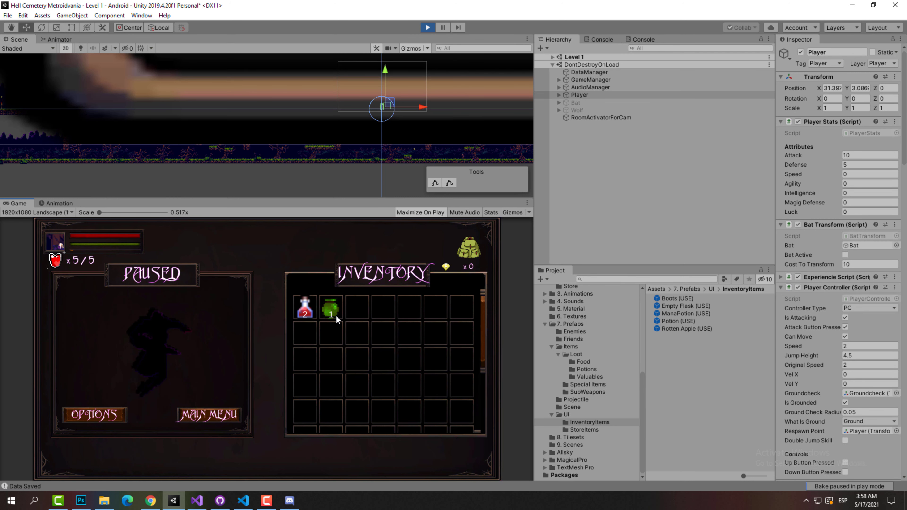
click(583, 79)
scroll(804, 288, down, 7)
scroll(804, 288, down, 3)
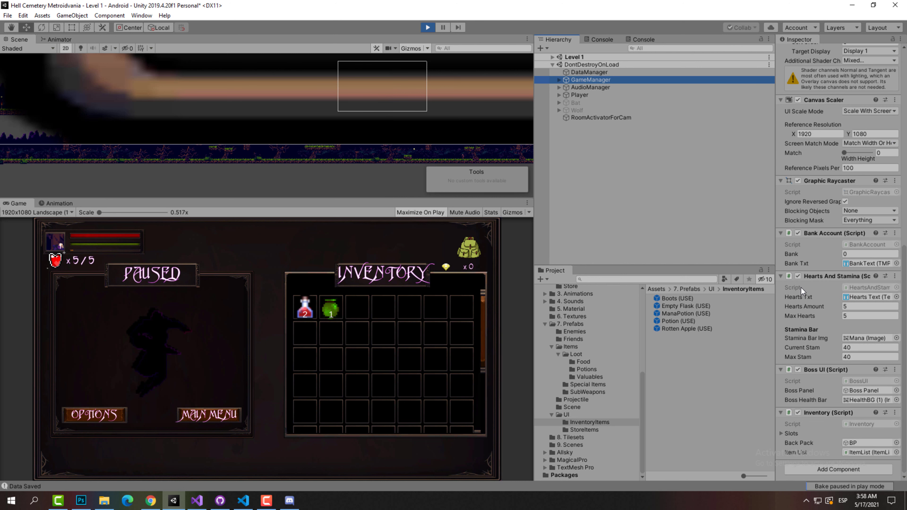
click(559, 80)
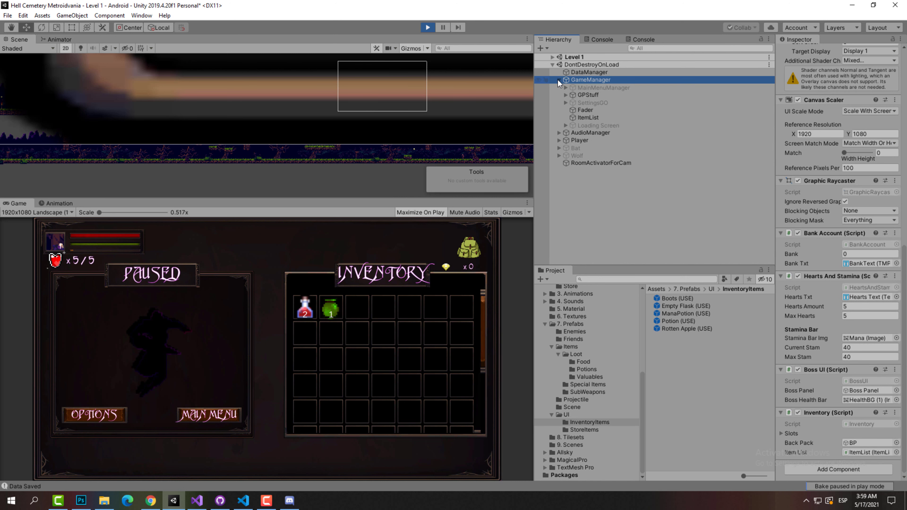
click(576, 72)
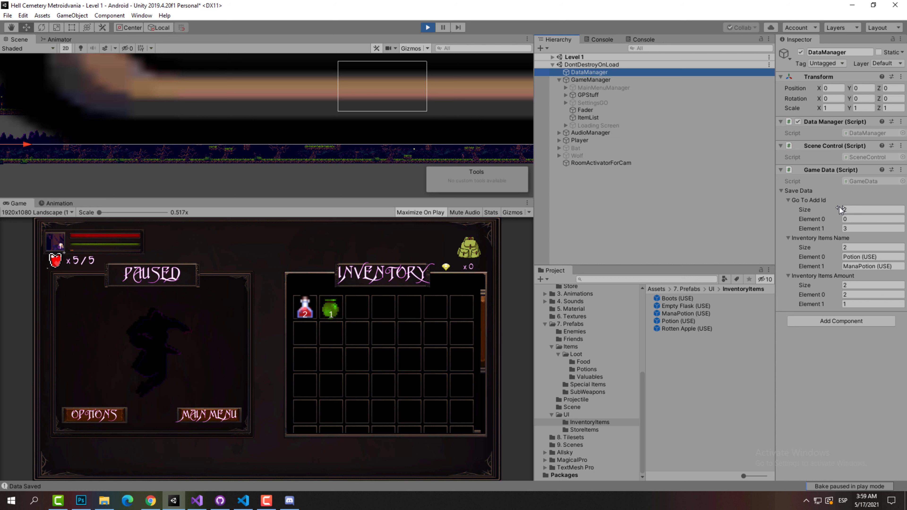
Inspect DataManager's saved IDs 0 and 3 and amounts 2 and 1, then resume play
click(850, 219)
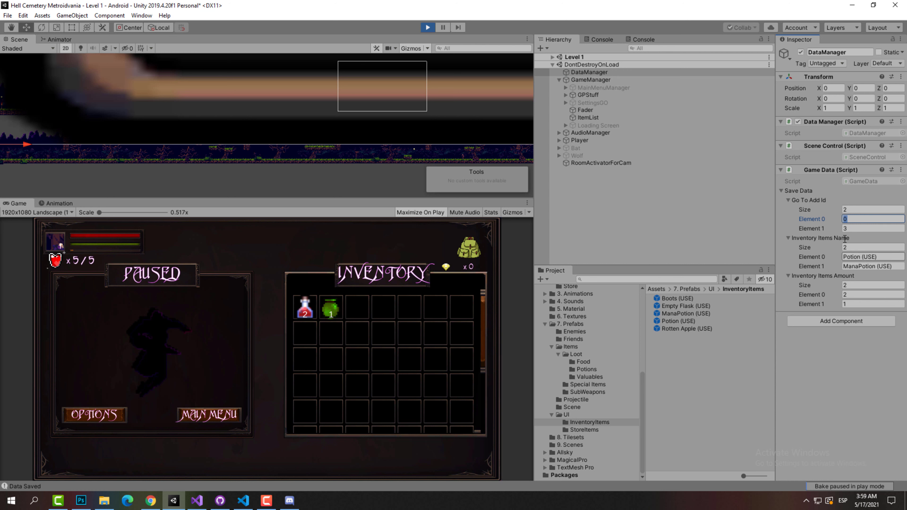
click(852, 229)
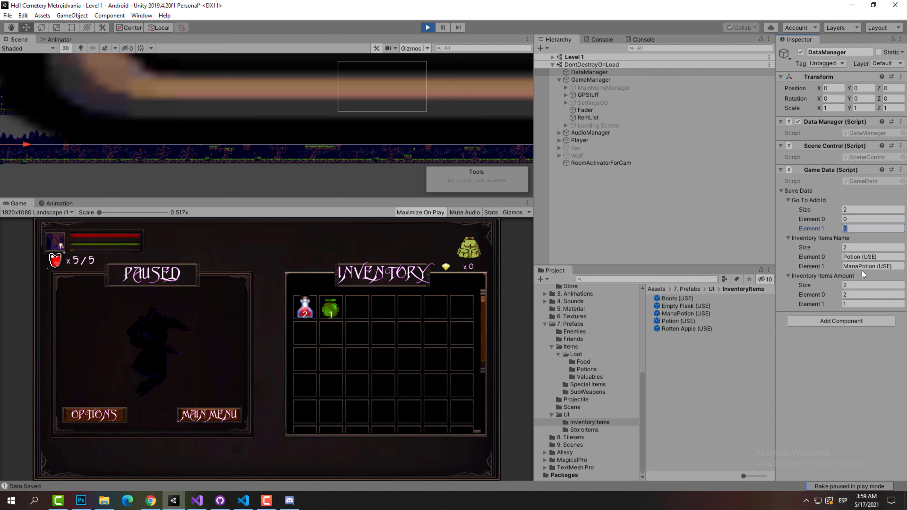
click(849, 285)
click(845, 294)
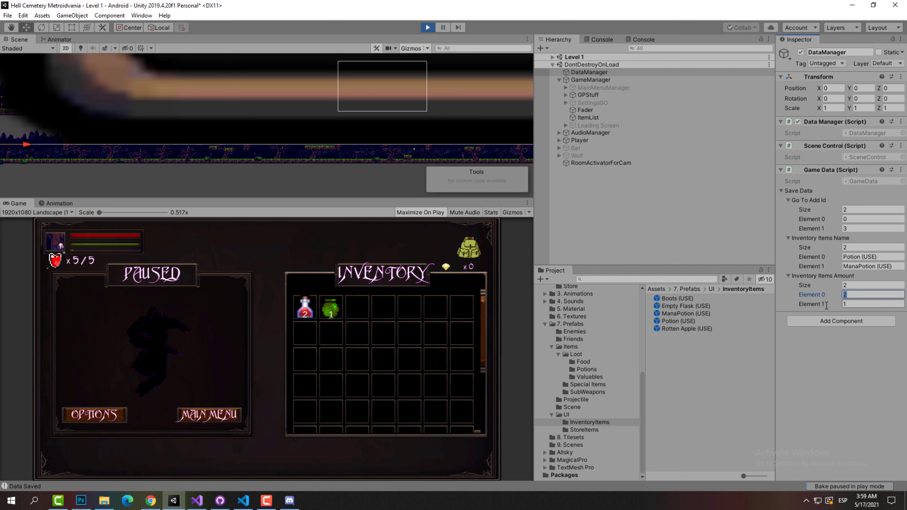
click(857, 307)
click(853, 296)
click(843, 305)
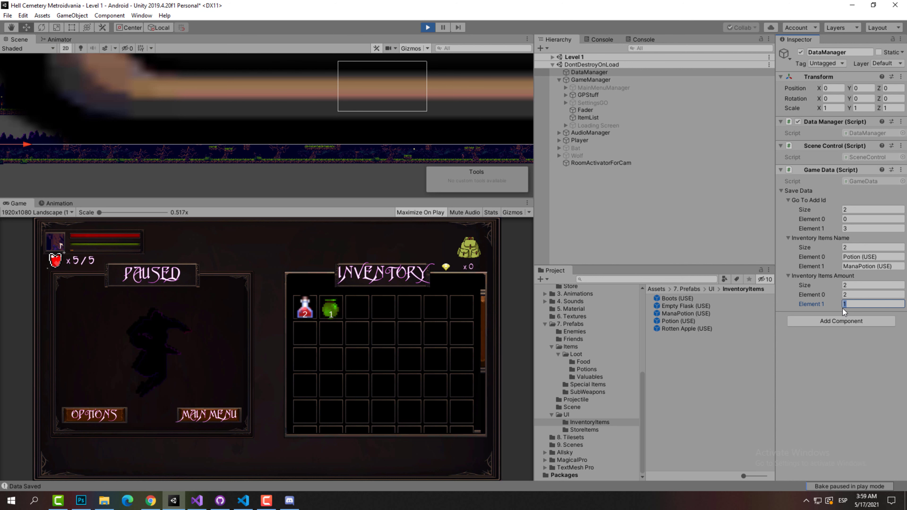
click(466, 252)
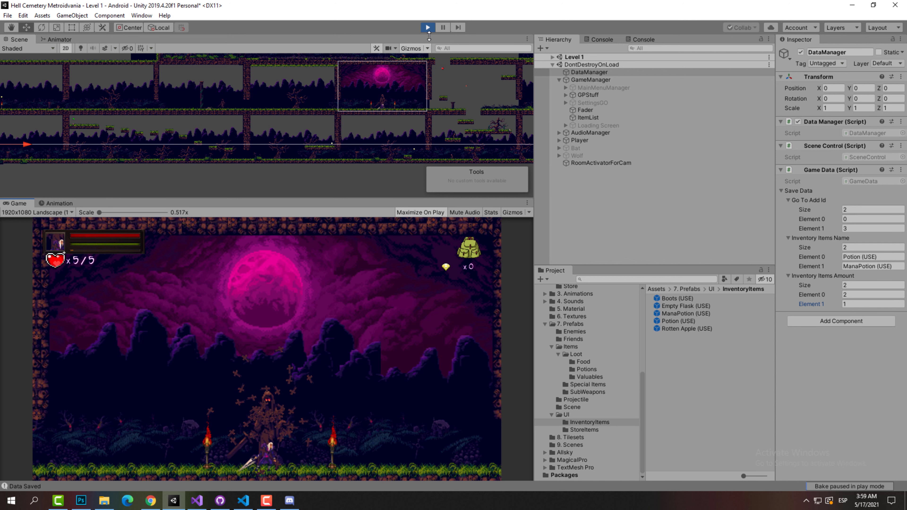
Quit to the main menu, restart Level 1, and confirm 2 Potions and 1 ManaPotion remain
click(467, 243)
click(82, 419)
click(259, 411)
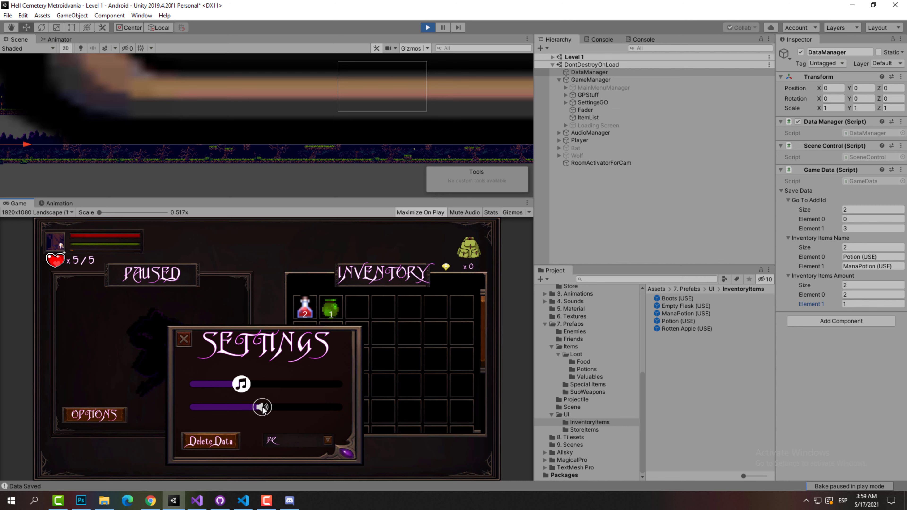
click(183, 342)
click(224, 418)
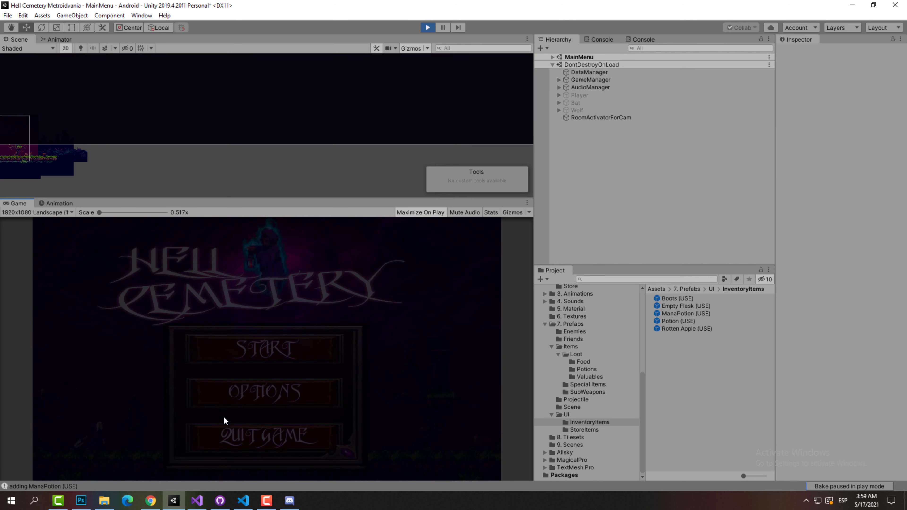
click(589, 73)
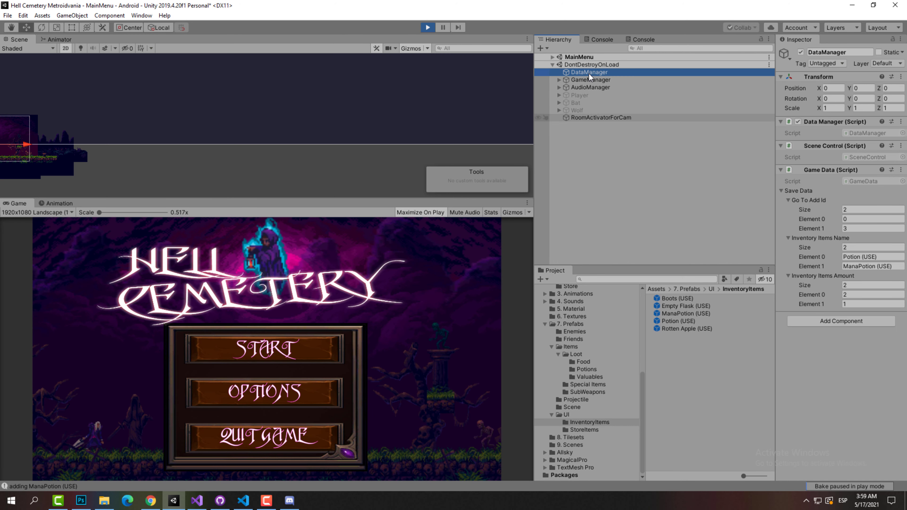
click(315, 357)
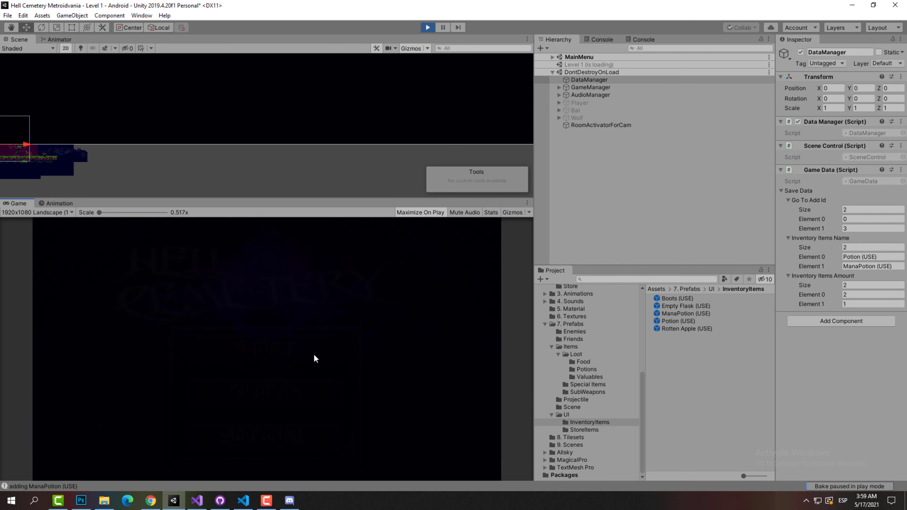
click(472, 254)
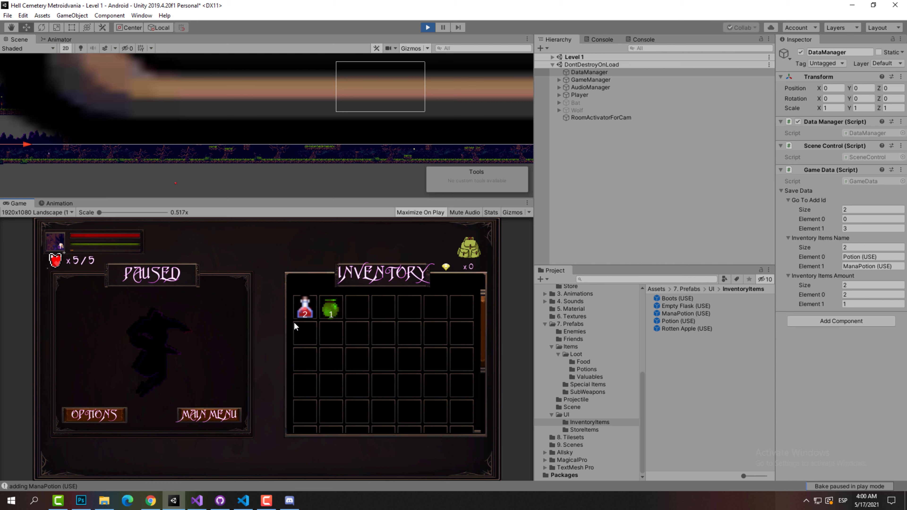
click(197, 501)
Highlight InventoryToData's duplicate check on line 163 and the three lines adding ID, name and amount
click(180, 39)
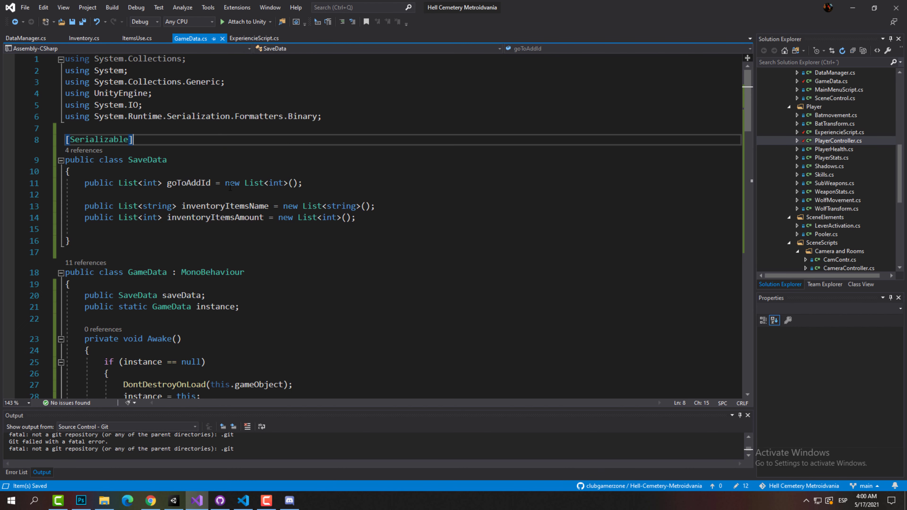
scroll(231, 187, down, 5)
click(84, 38)
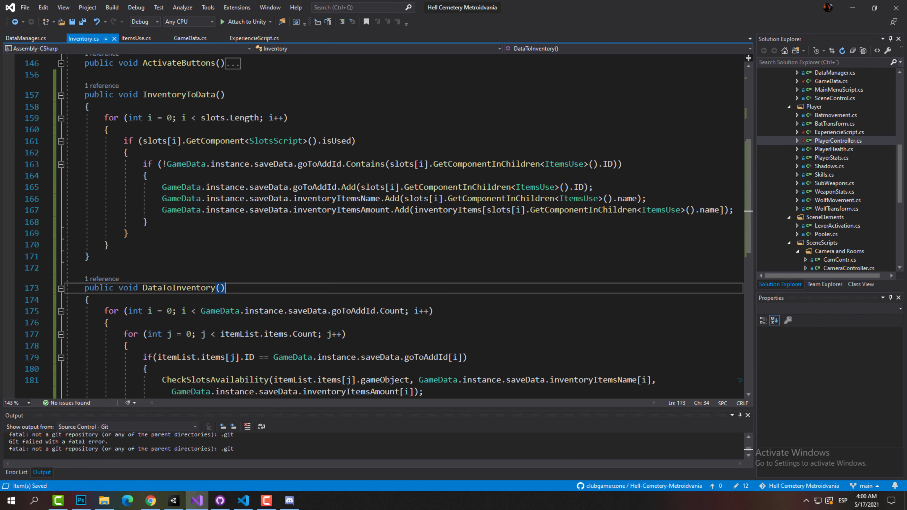
scroll(209, 208, up, 2)
drag(622, 198, 66, 198)
drag(153, 221, 735, 246)
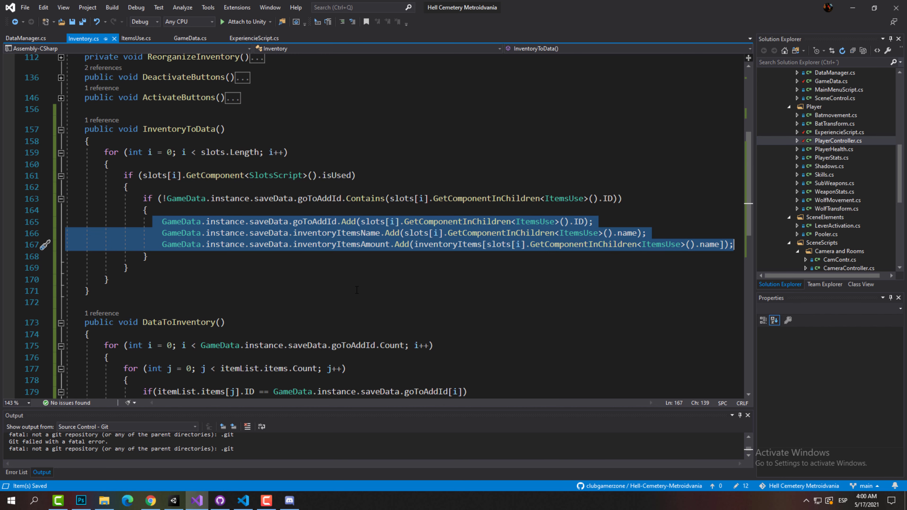
key(alt+Tab)
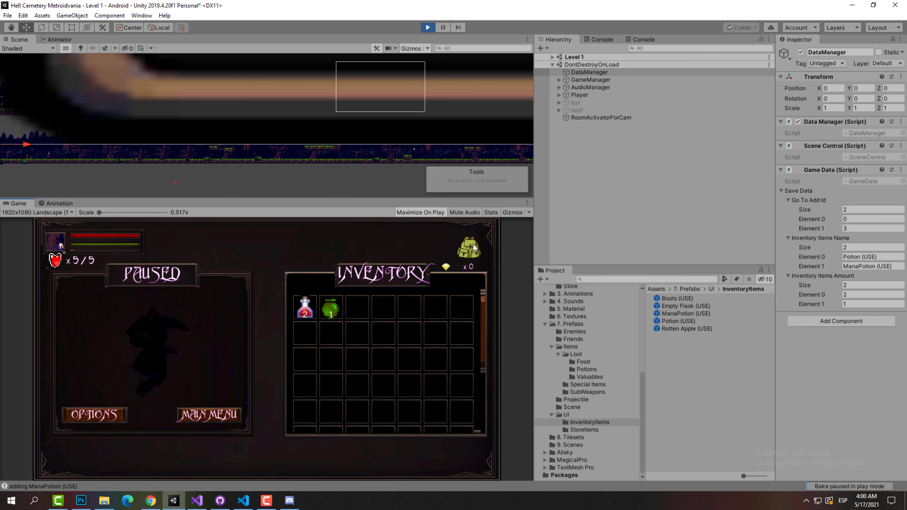
Defeat the enemy, collect its Rotten Apple and check it appears in the inventory
click(461, 253)
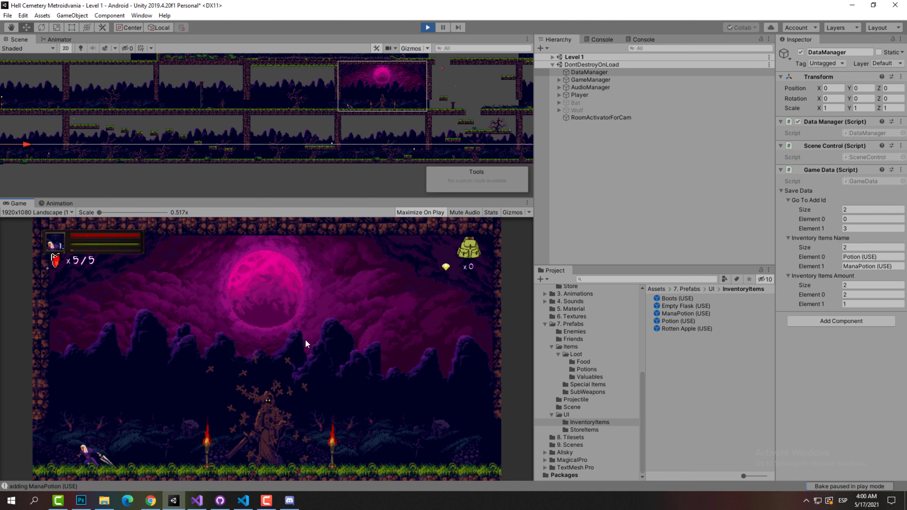
key(Right)
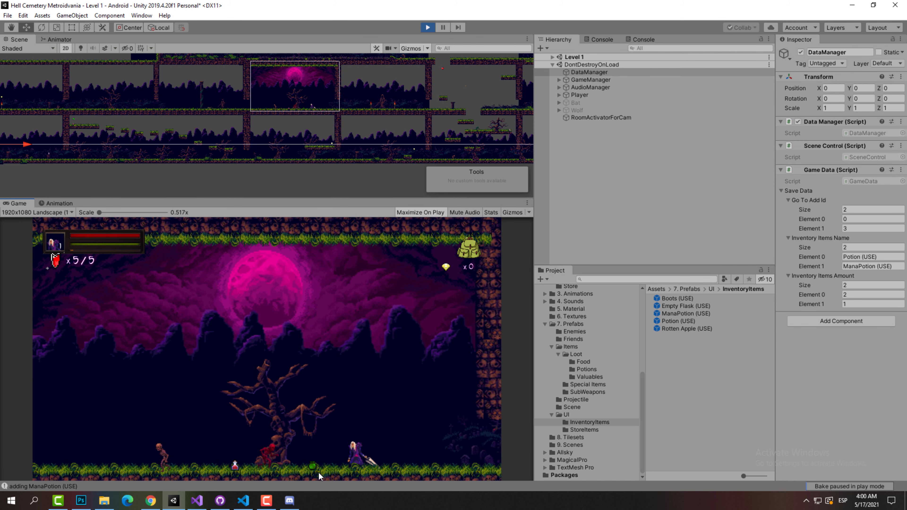
key(space)
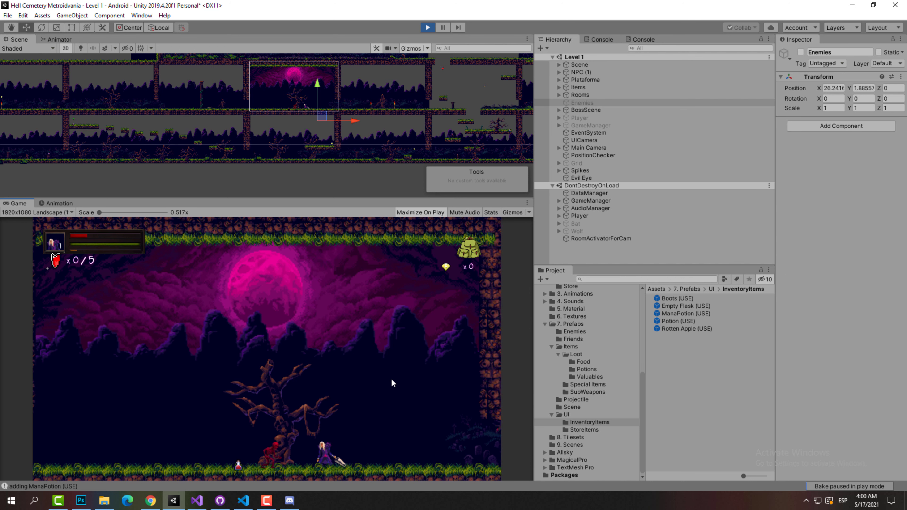
key(x)
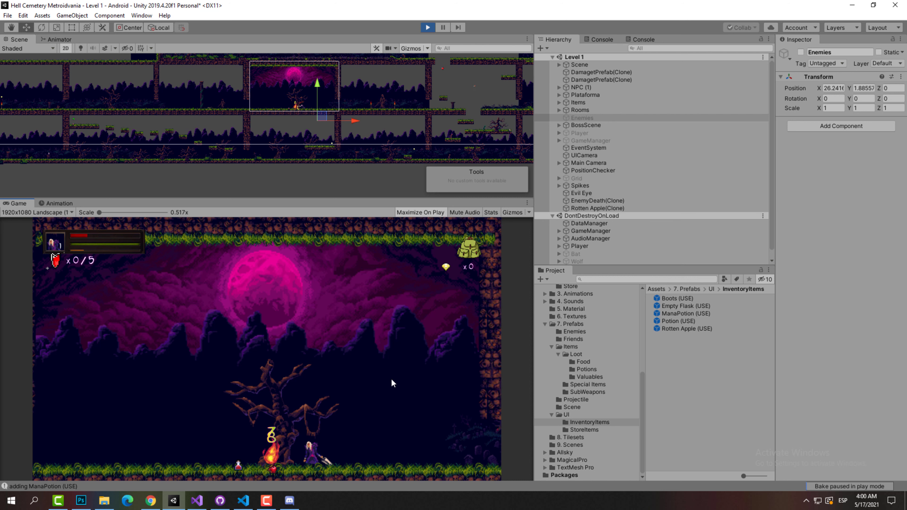
click(465, 249)
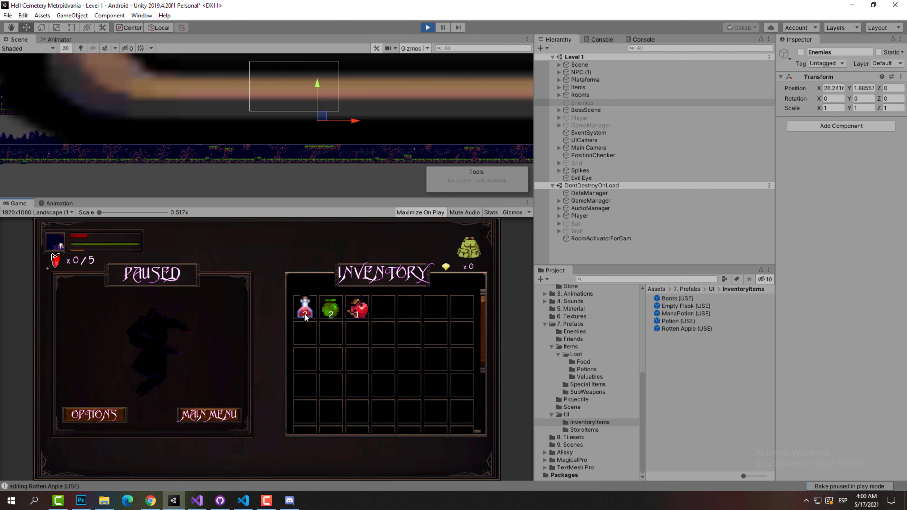
click(471, 240)
click(473, 252)
click(472, 246)
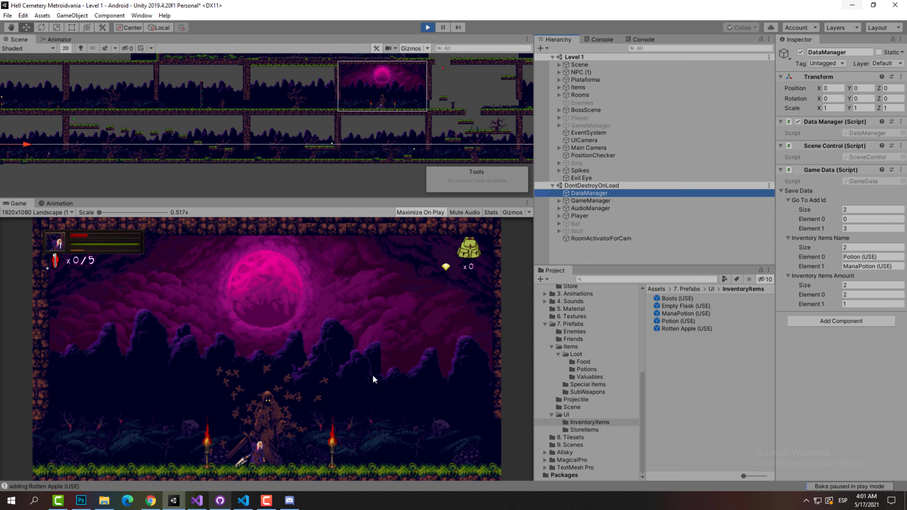
click(197, 501)
click(220, 261)
Highlight the GameData references on line 163 of Inventory.cs, then return to Unity
click(189, 222)
click(194, 200)
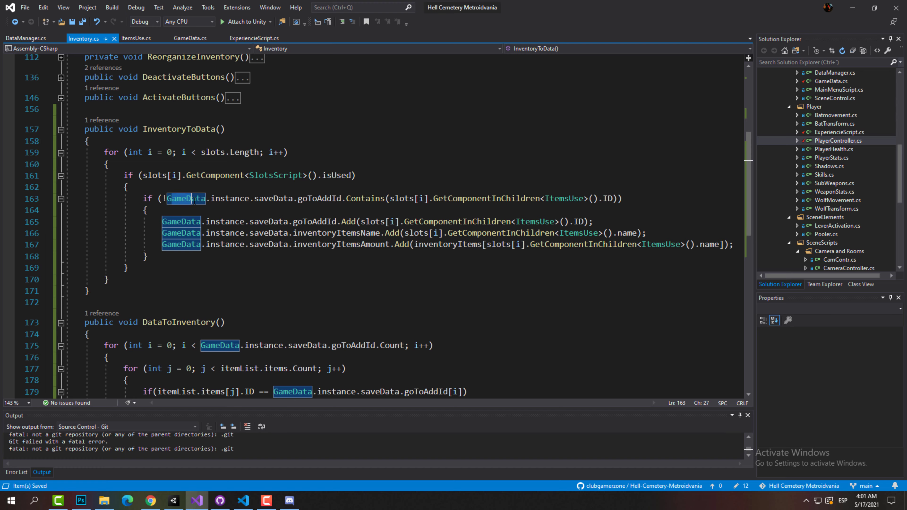
key(alt+Tab)
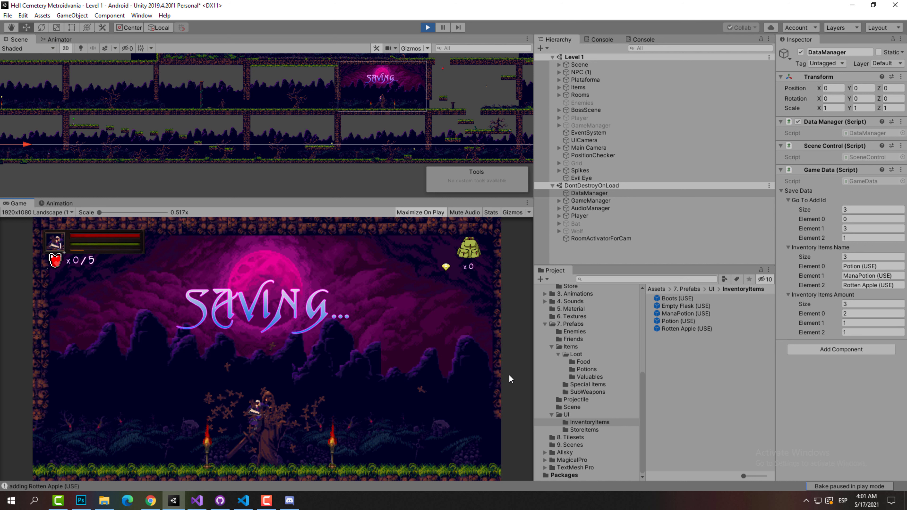
Reload Level 1 from the main menu, confirm the Rotten Apple persists, then stop play mode
click(467, 253)
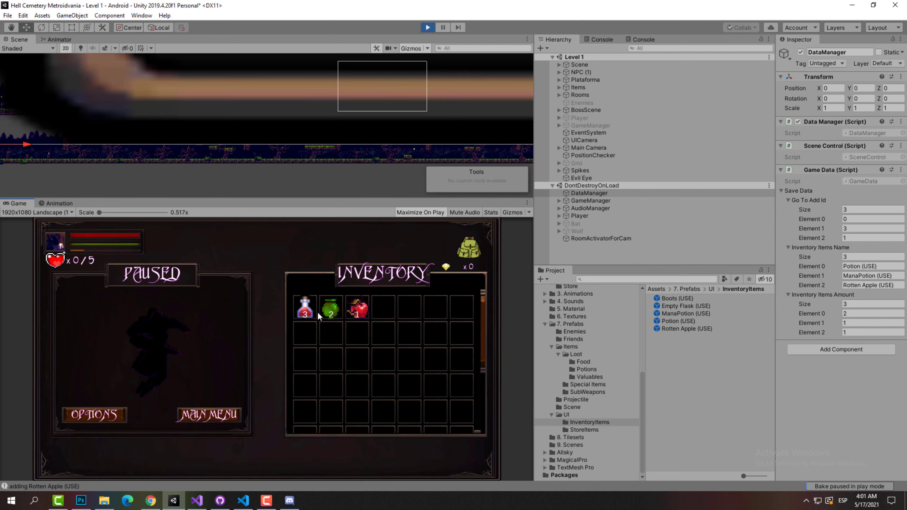
click(219, 417)
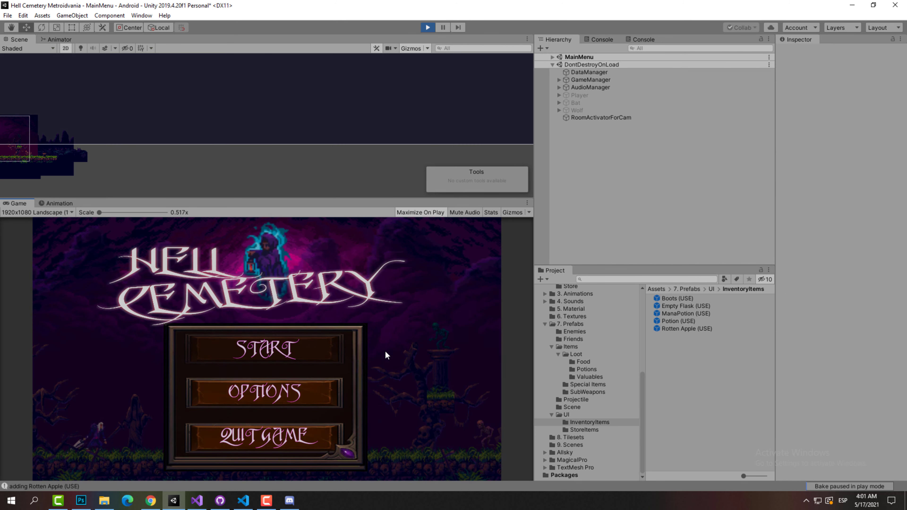
key(Return)
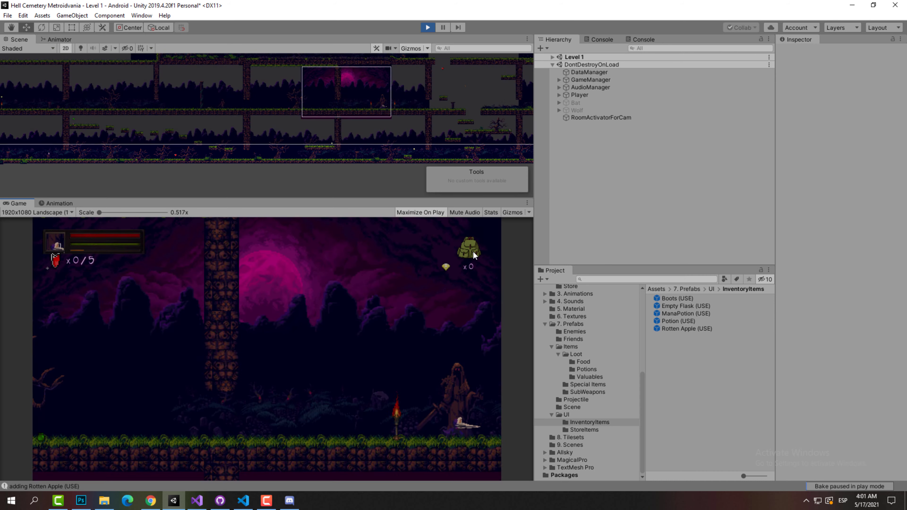
click(473, 253)
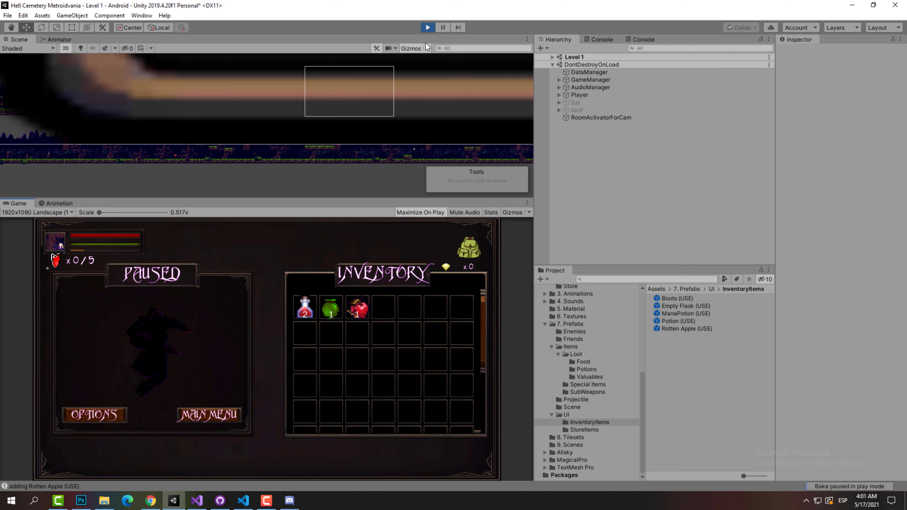
click(429, 27)
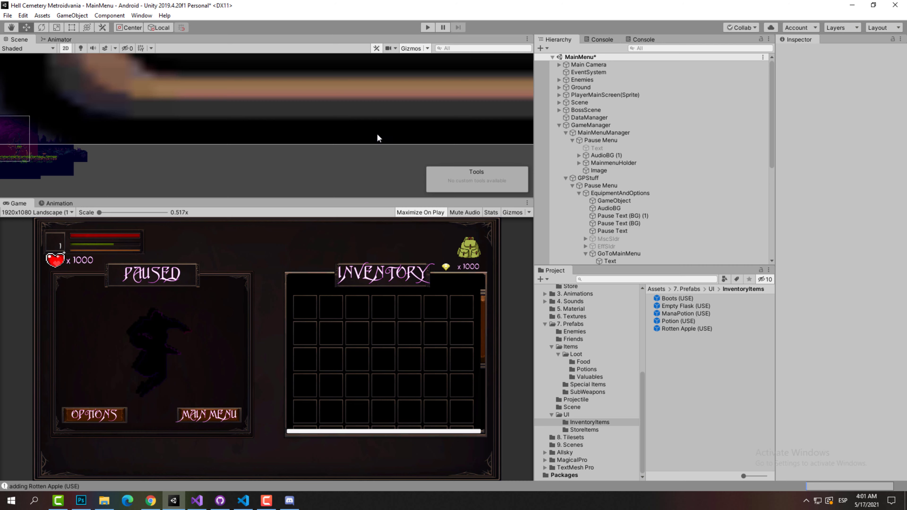
click(197, 501)
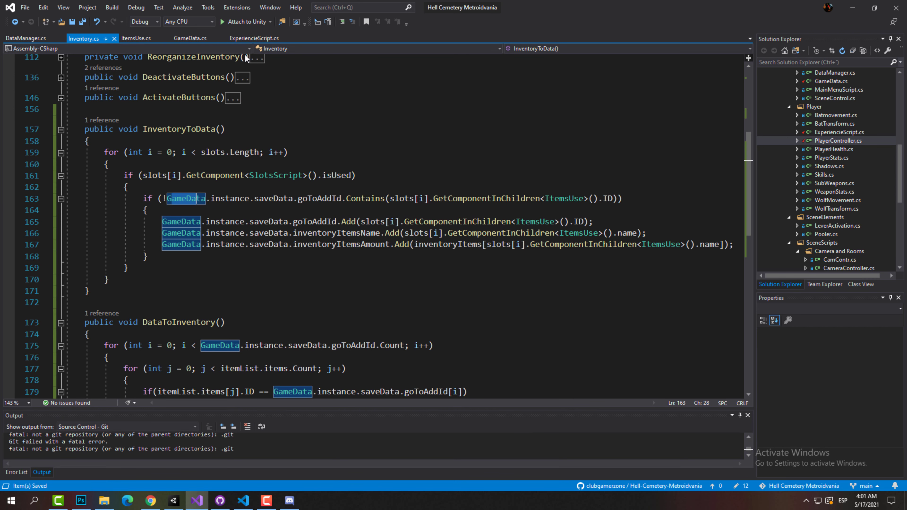
Paste a new ClearAllDataList method into GameData.cs after the ClearData method
click(190, 38)
scroll(294, 216, down, 5)
scroll(294, 216, down, 10)
click(122, 216)
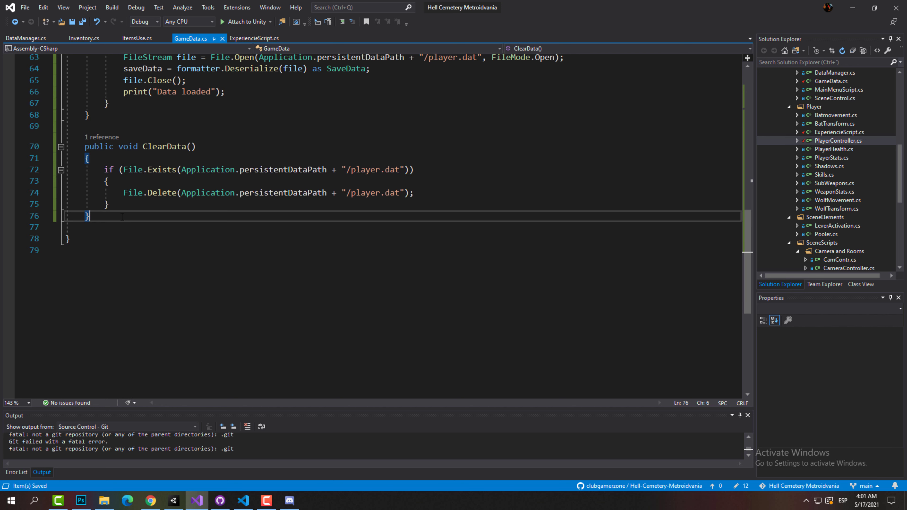
key(Return)
key(Return)
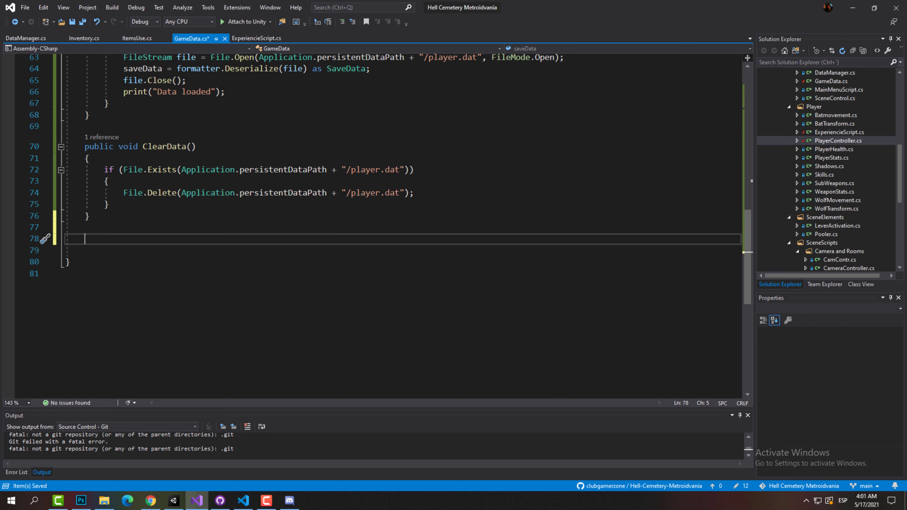
key(alt+Tab)
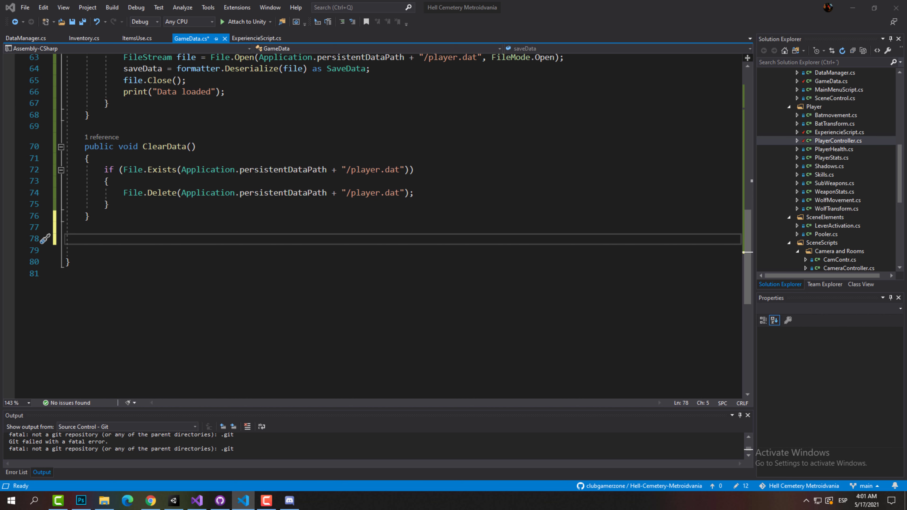
click(114, 241)
text(public void ClearAllDataList()     {         saveData.goToAddId.Clear();         saveData.inventoryItemsName.Clear();         saveData.inventoryItemsAmount.Clear();         Save();     })
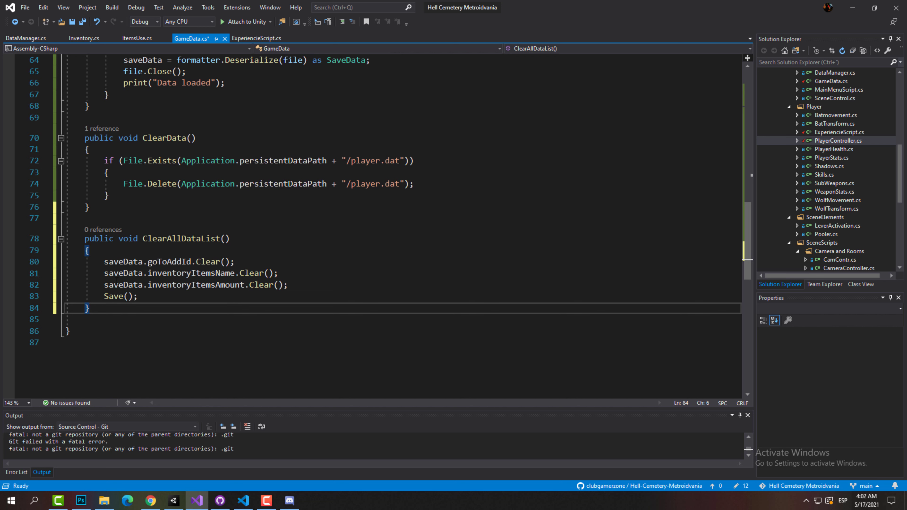
Review how ClearAllDataList clears goToAddId, inventoryItemsName and inventoryItemsAmount, then calls Save
click(167, 262)
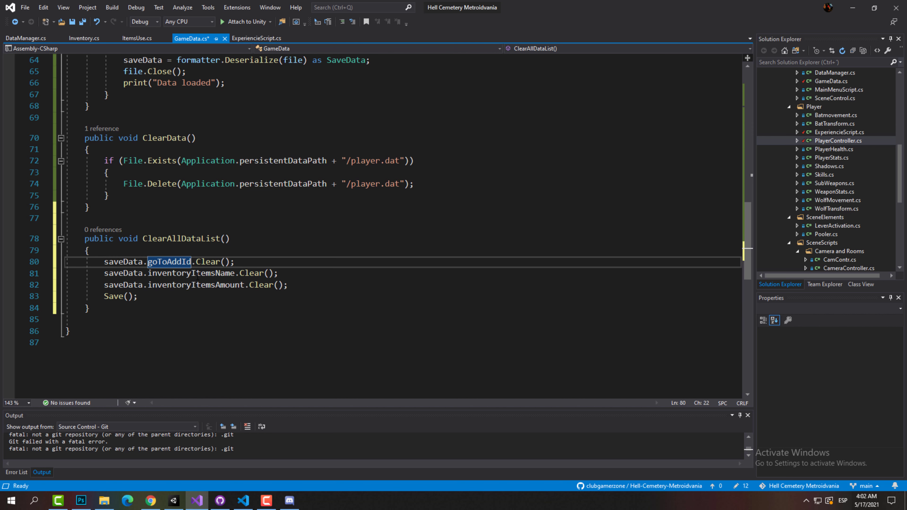
drag(235, 262, 230, 253)
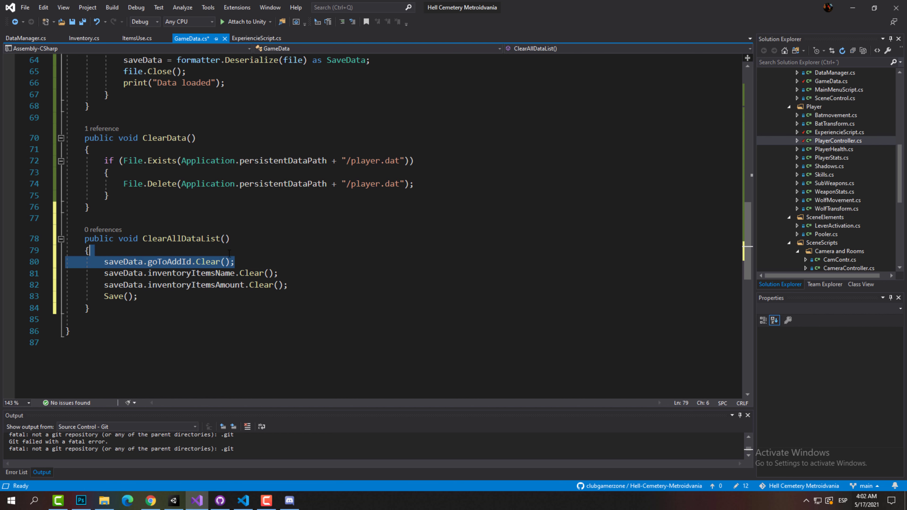
double_click(221, 274)
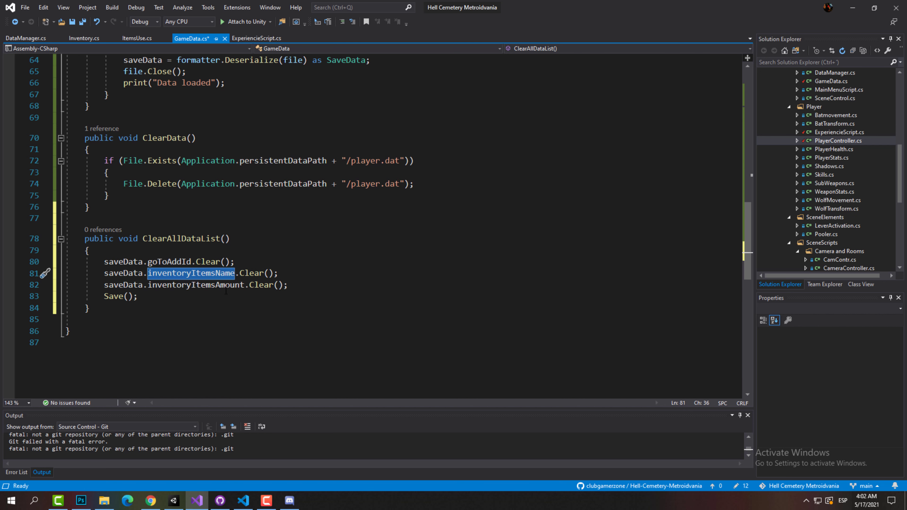
double_click(200, 286)
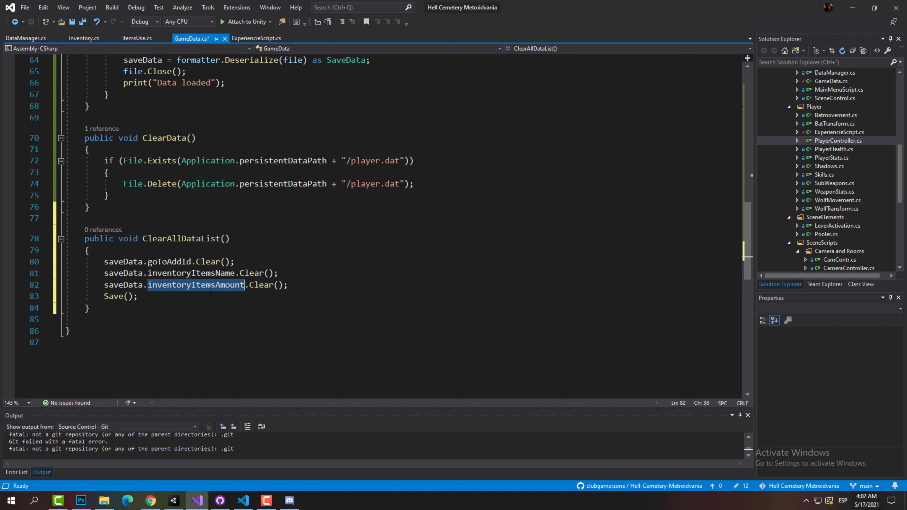
click(263, 285)
click(170, 295)
Add GameData.instance.ClearAllDataList(); on line 106 of ExperiencieScript.cs and save all files
drag(220, 239, 143, 239)
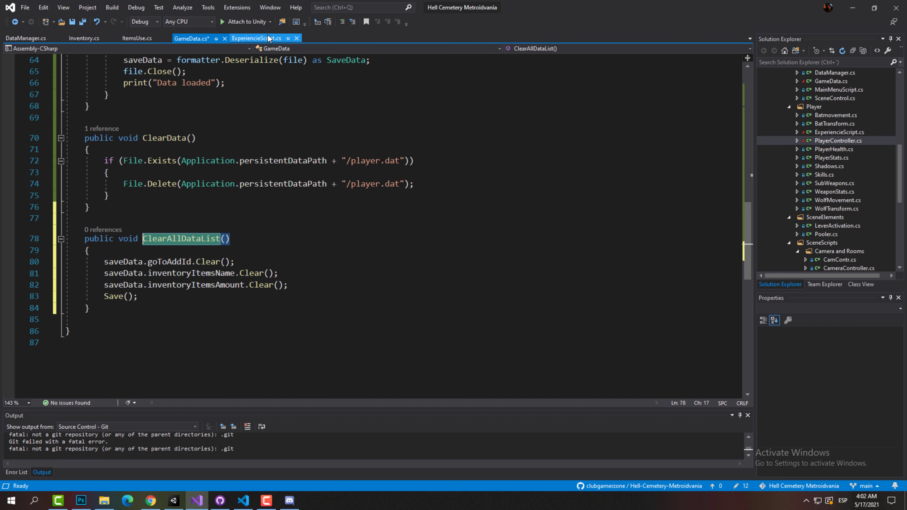
click(269, 38)
text(GameData.instance.ClearAllDataList();)
key(ctrl+shift+s)
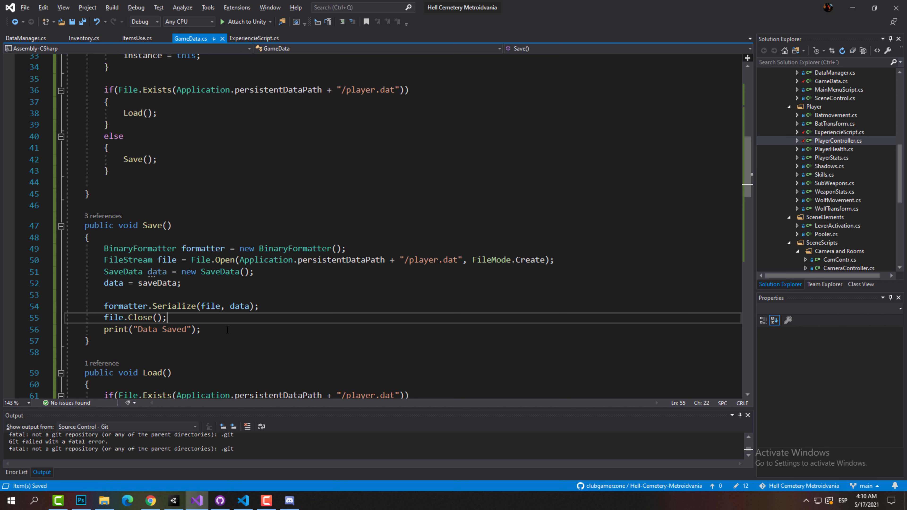
Delete the empty line 53 in Save() and review the file open, assignment and close lines
click(266, 295)
key(ctrl+x)
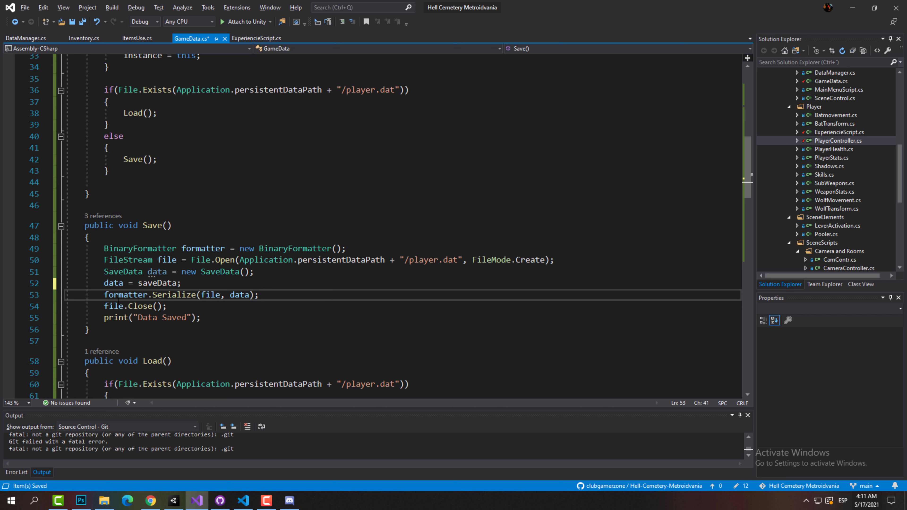
drag(166, 306, 104, 307)
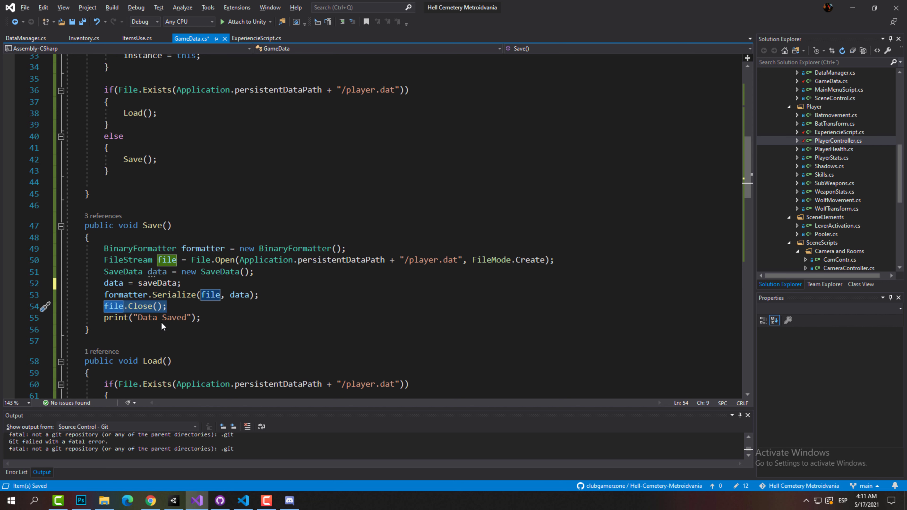
click(186, 282)
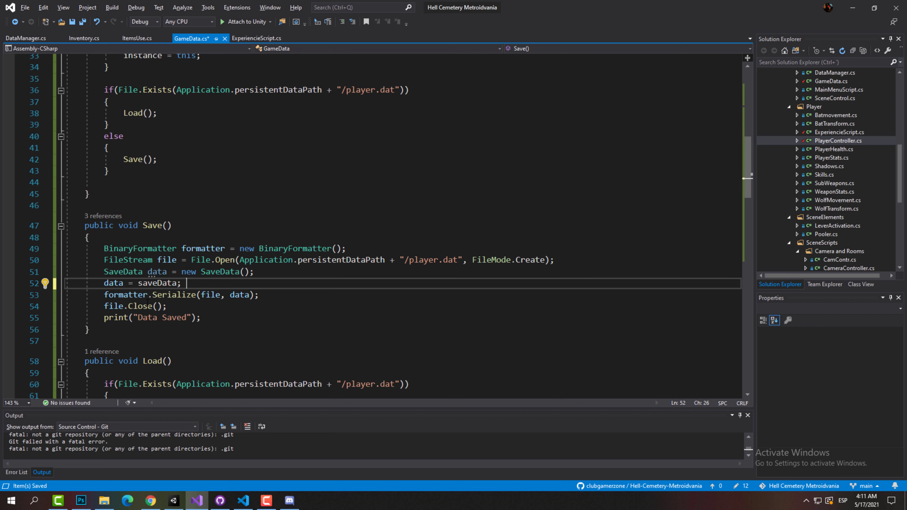
drag(254, 272, 191, 260)
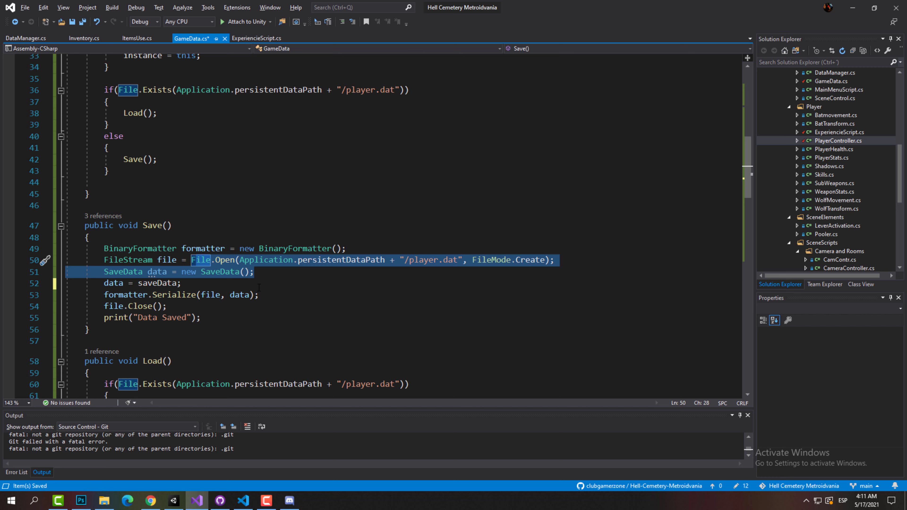
Start play mode in Unity and inspect Game Data's Save Data inventory lists in the Inspector
click(174, 500)
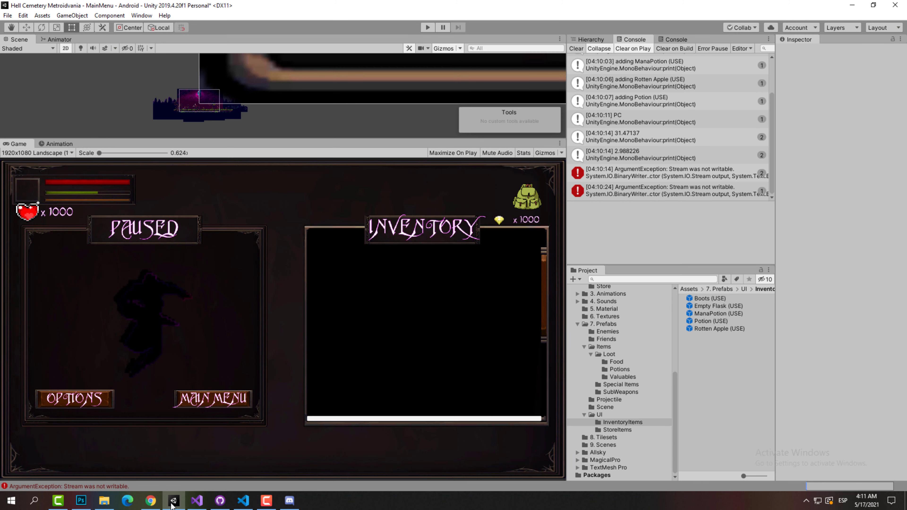
click(589, 39)
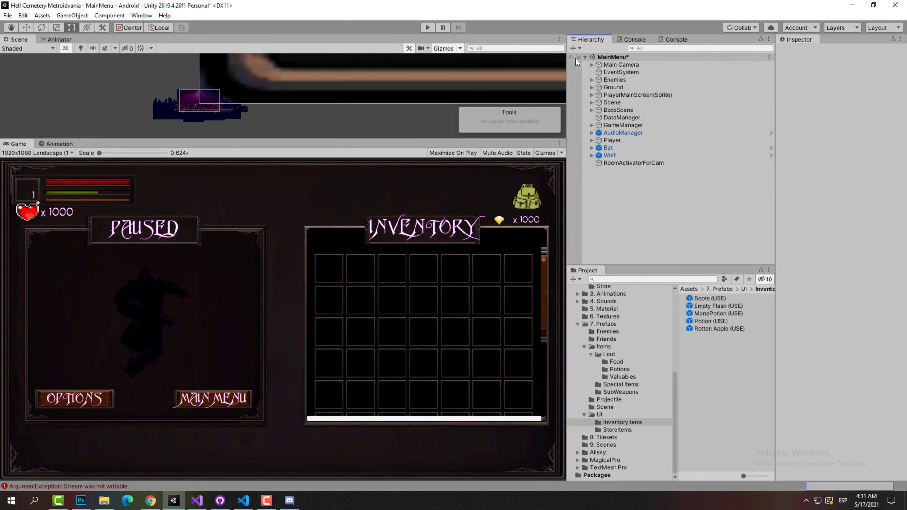
click(428, 27)
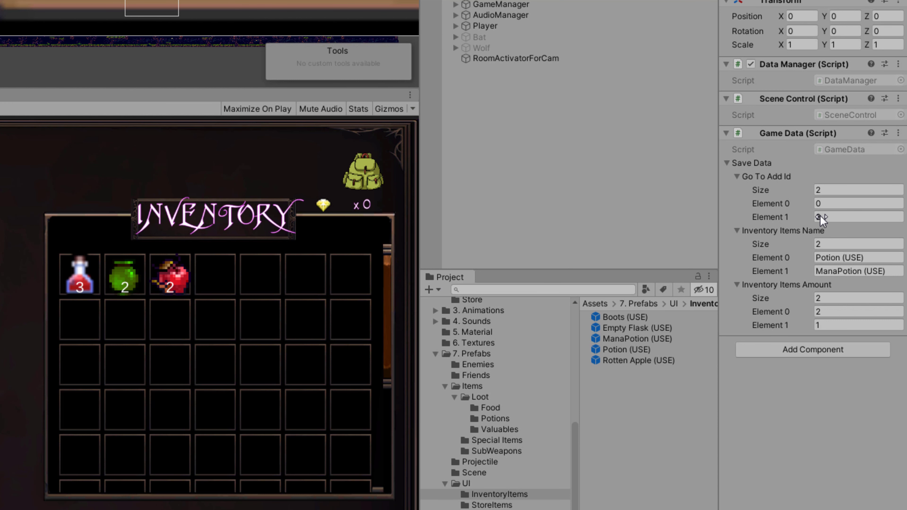
drag(820, 215, 832, 216)
click(865, 246)
key(Return)
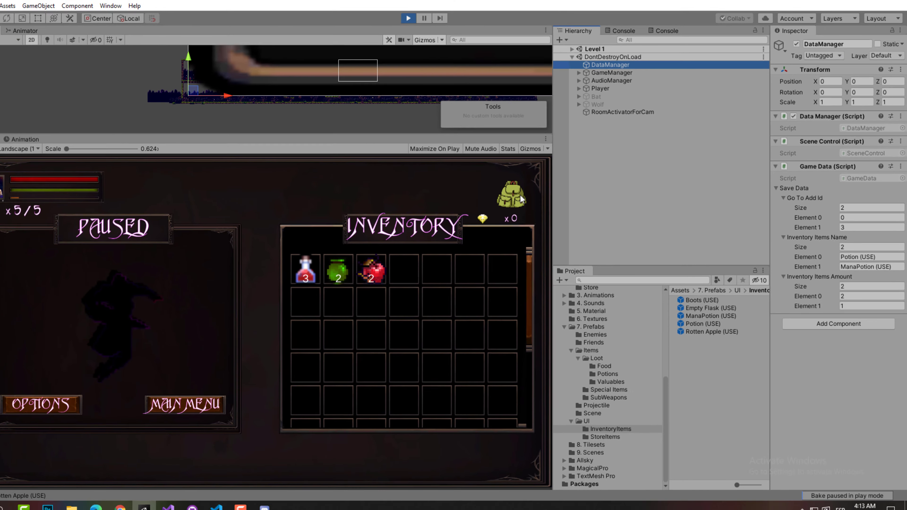
Resume the game and save at the statue with Potion ×3, ManaPotion ×2 and Rotten Apple ×2
key(Escape)
key(Right)
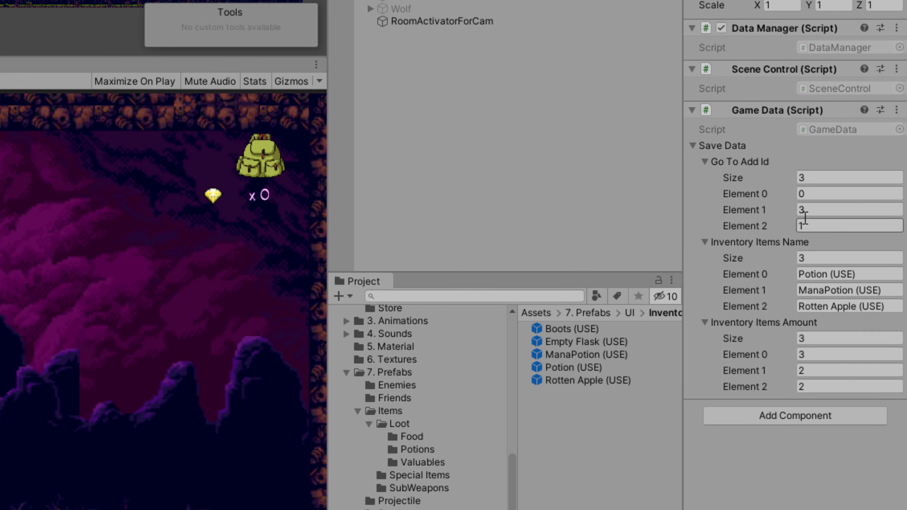
click(805, 215)
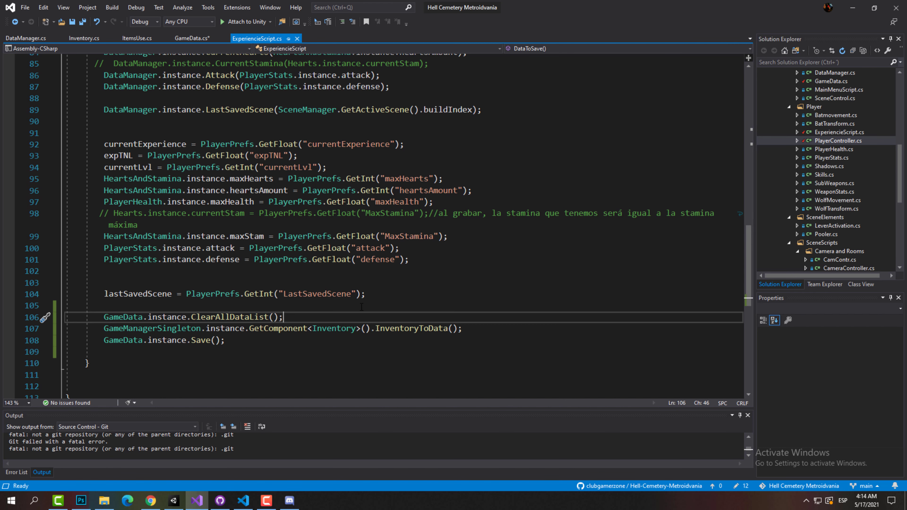
Highlight the ClearAllDataList and InventoryToData calls in ExperiencieScript.cs, then switch to GameData.cs
drag(291, 318, 97, 323)
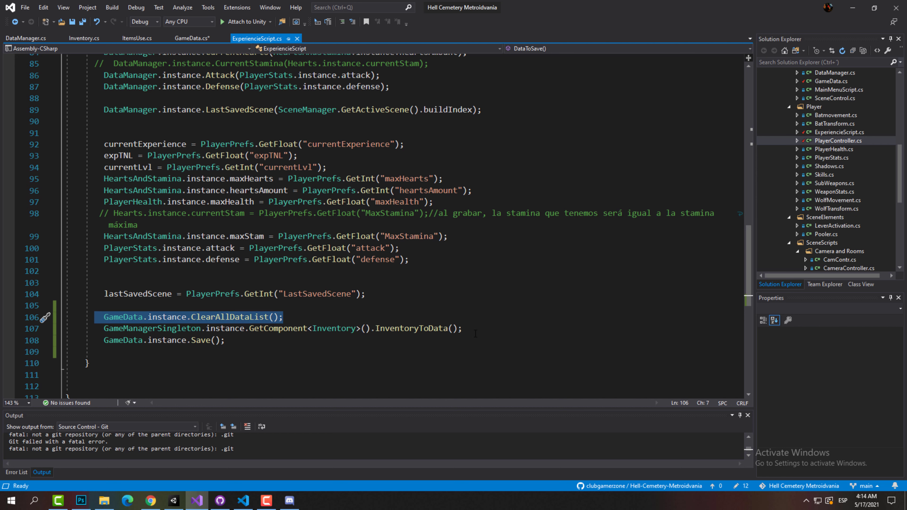
double_click(437, 333)
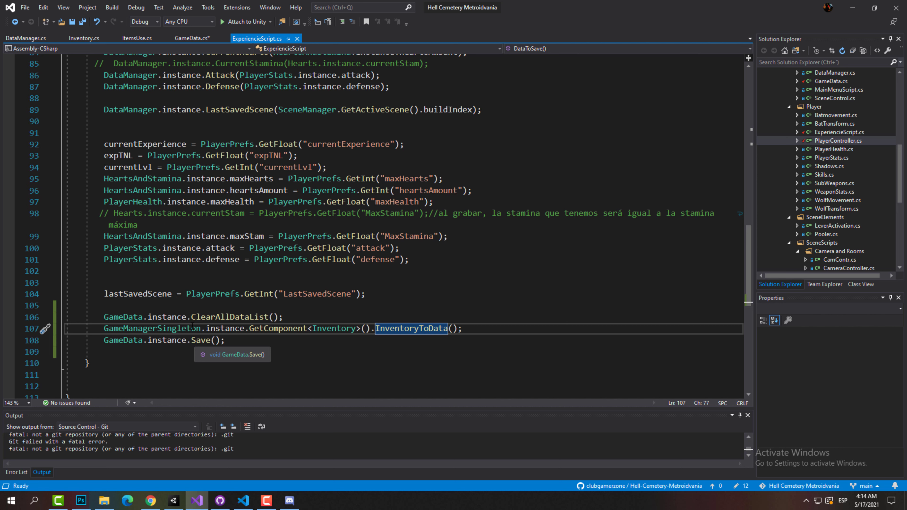
click(189, 38)
Remove the blank line after goToAddId and begin declaring public int maxHealth below the inventory lists
scroll(317, 242, up, 6)
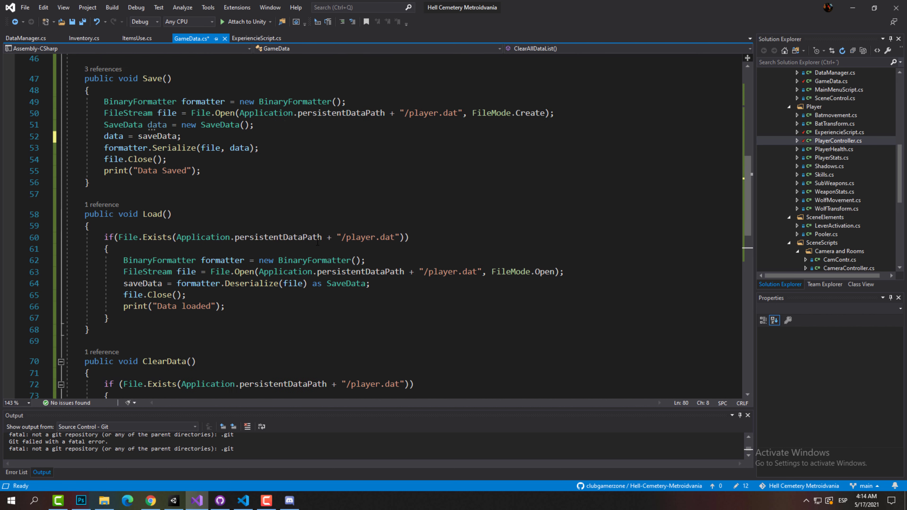
scroll(317, 242, up, 6)
scroll(317, 242, up, 6)
click(320, 180)
key(Delete)
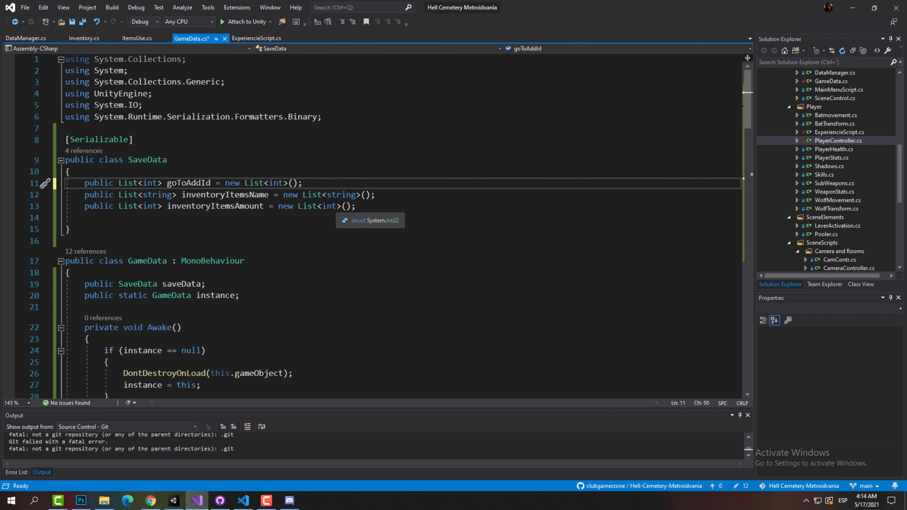
click(395, 215)
key(Return)
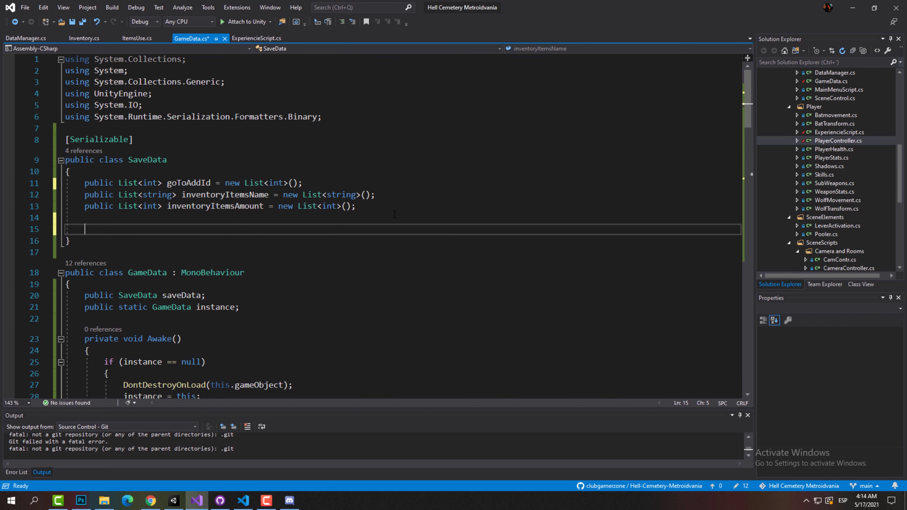
key(Return)
key(Up)
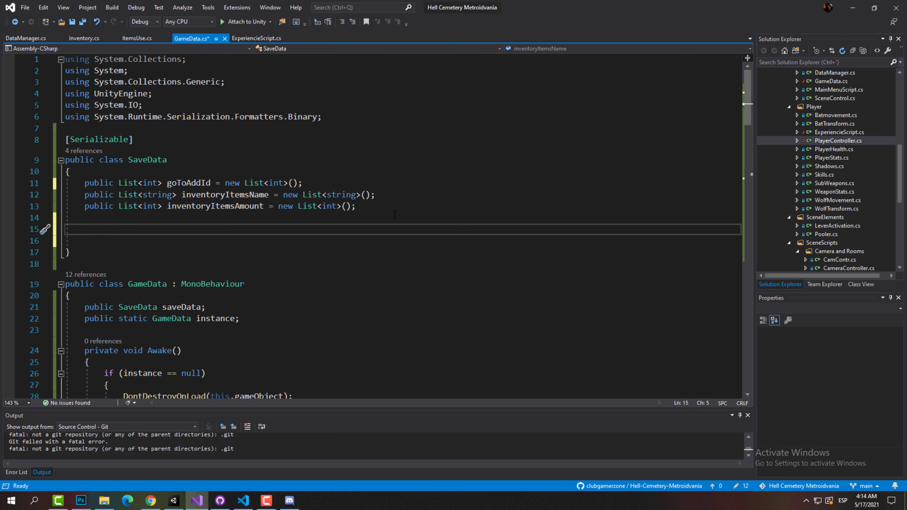
text(public int M)
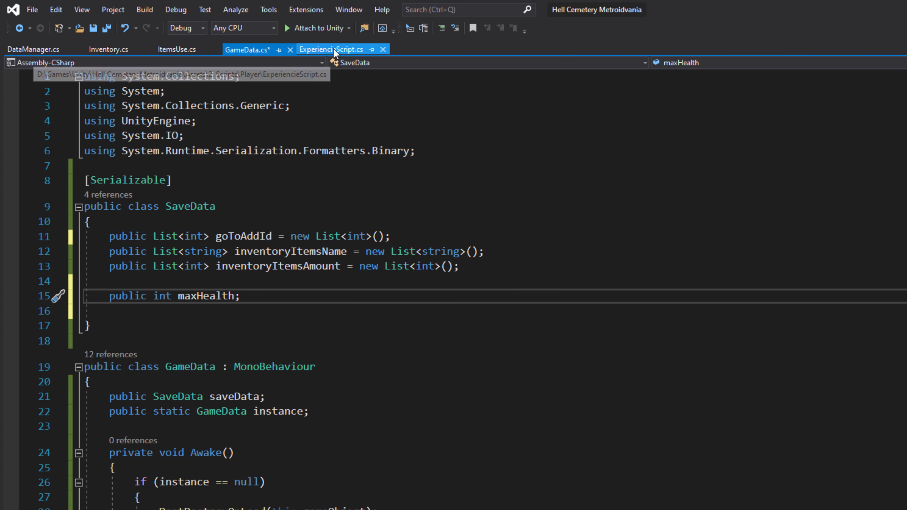
In DataToSave, open new lines after the MaxHearts and MaxHealth calls and save all files
click(333, 51)
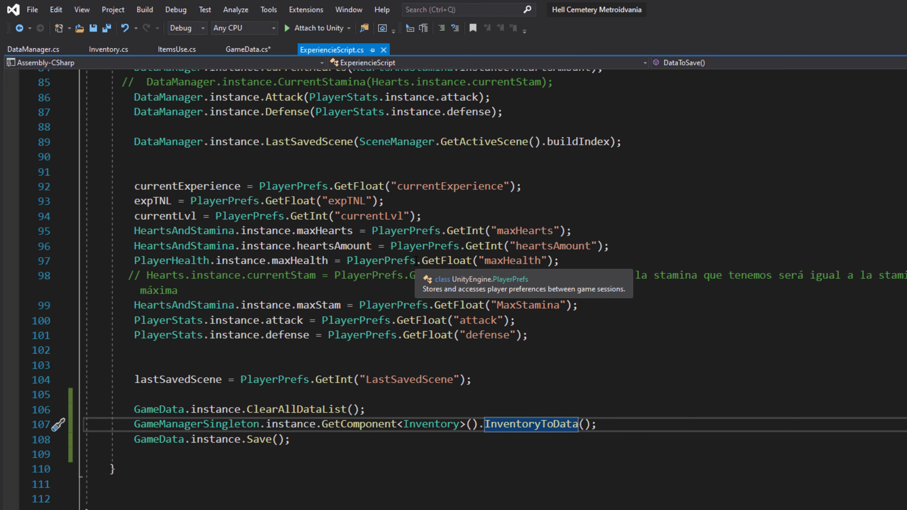
scroll(475, 345, up, 2)
scroll(443, 345, up, 3)
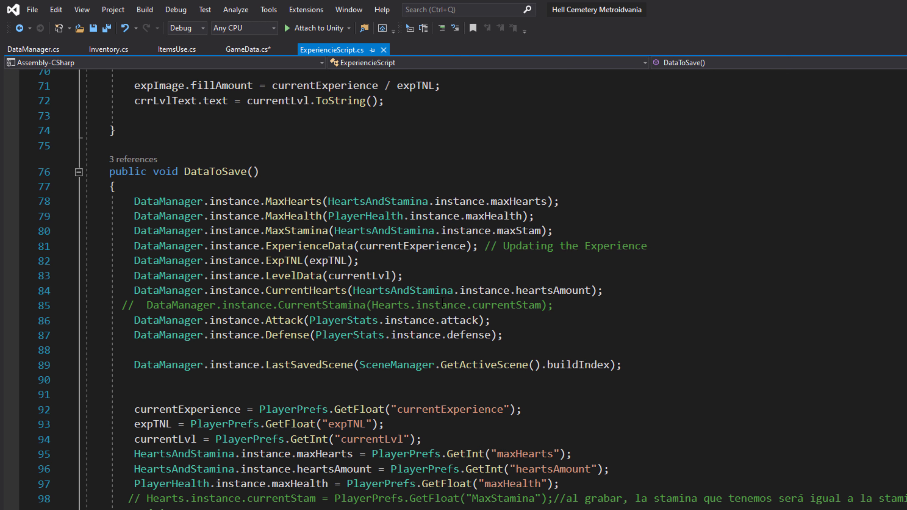
click(164, 216)
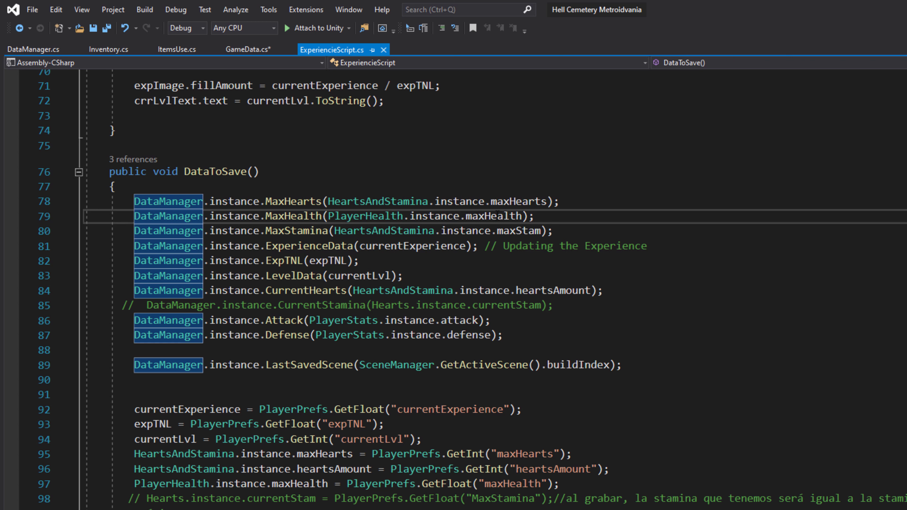
click(538, 216)
click(572, 202)
key(Return)
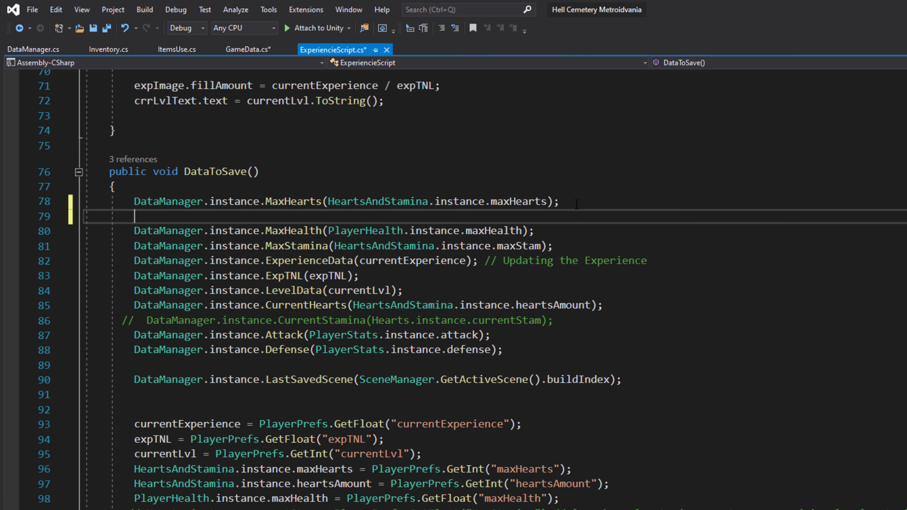
click(569, 227)
key(Return)
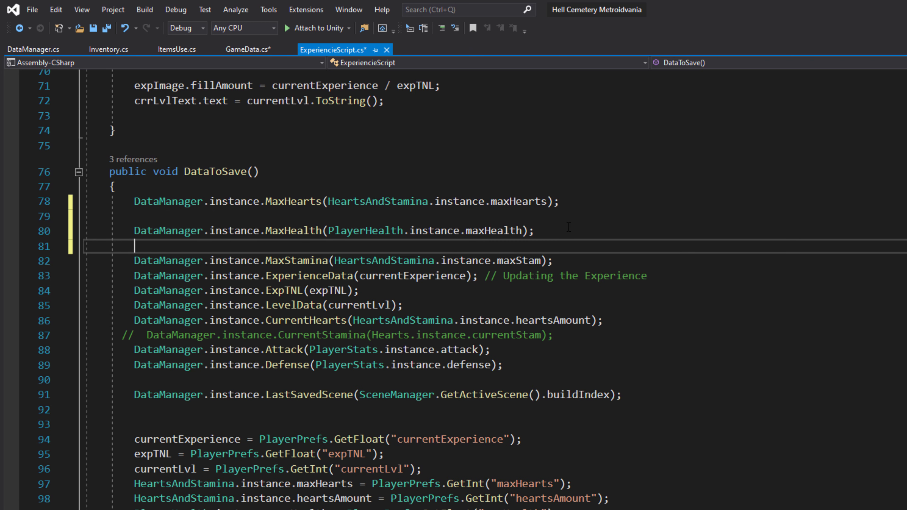
click(106, 28)
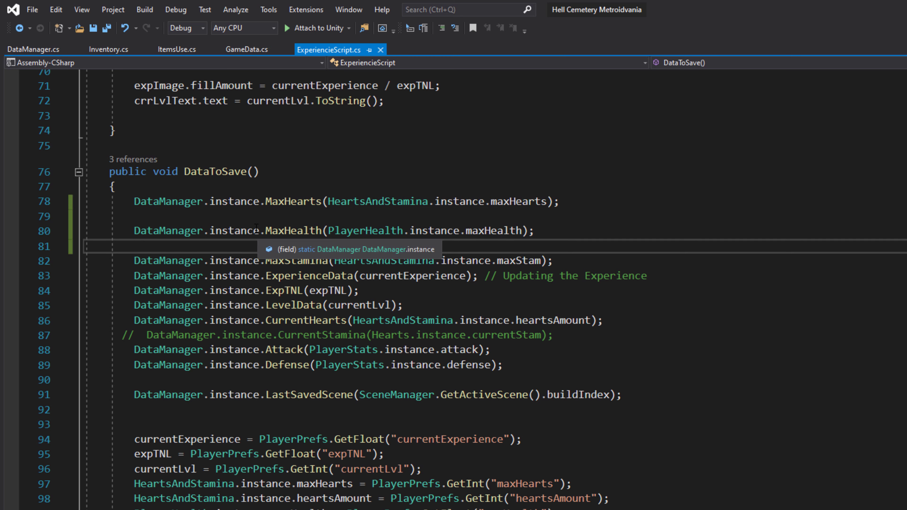
Assign the player's maxHealth to GameData.instance.saveData.maxHealth and comment out the old MaxHealth call
text(GameData.)
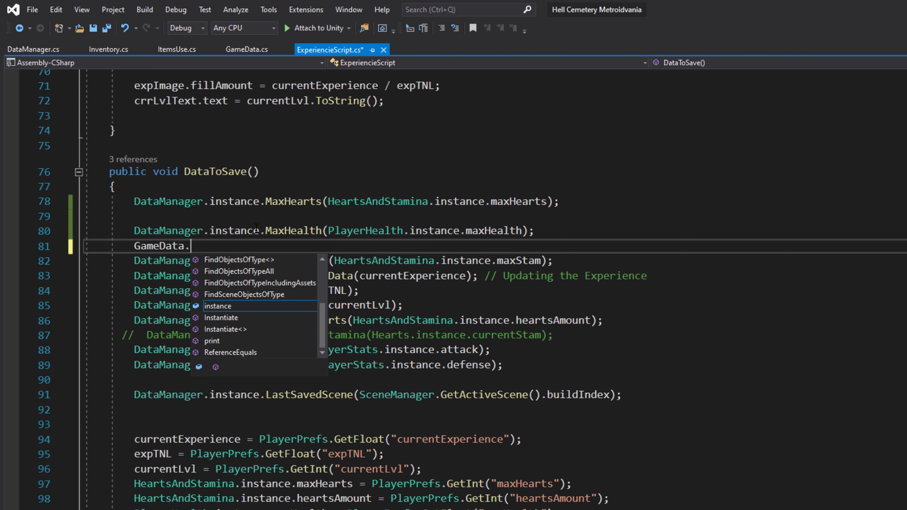
text(instance.saveData)
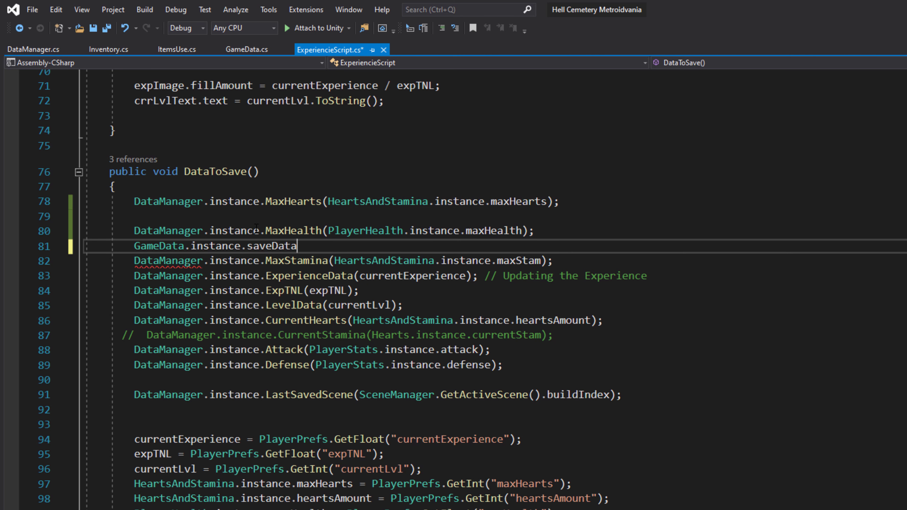
text(.)
text(g)
key(BackSpace)
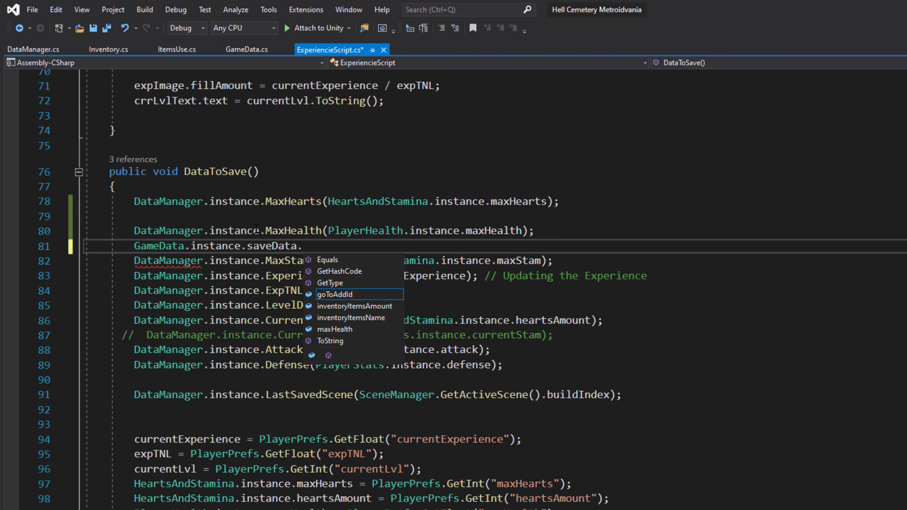
text(max)
key(space)
text(Health =)
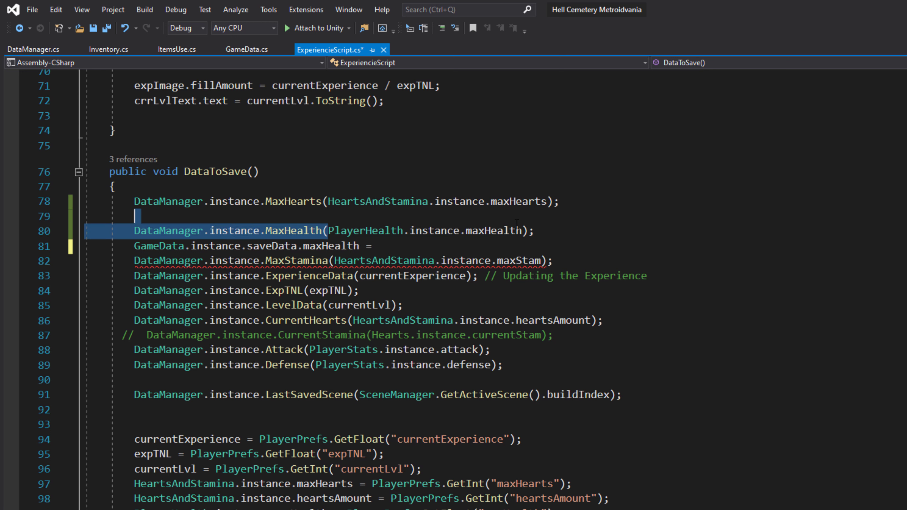
drag(329, 232, 522, 231)
key(ctrl+c)
click(432, 250)
key(ctrl+v)
text(;)
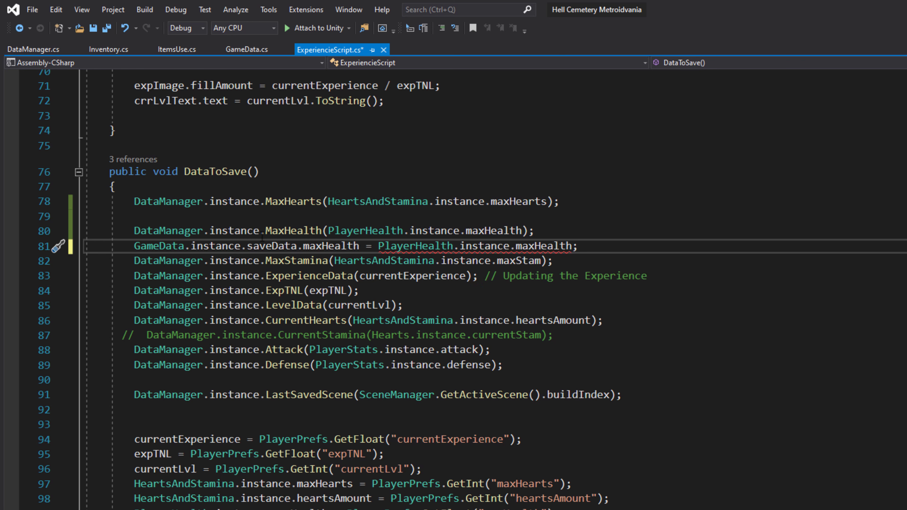
click(132, 231)
text(//)
Change SaveData's maxHealth type from int to float in GameData.cs and save it
click(176, 50)
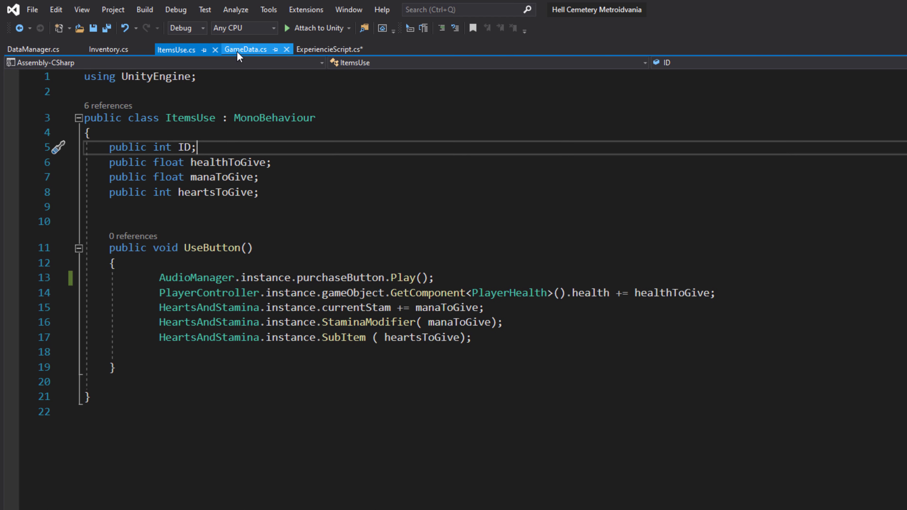
click(238, 51)
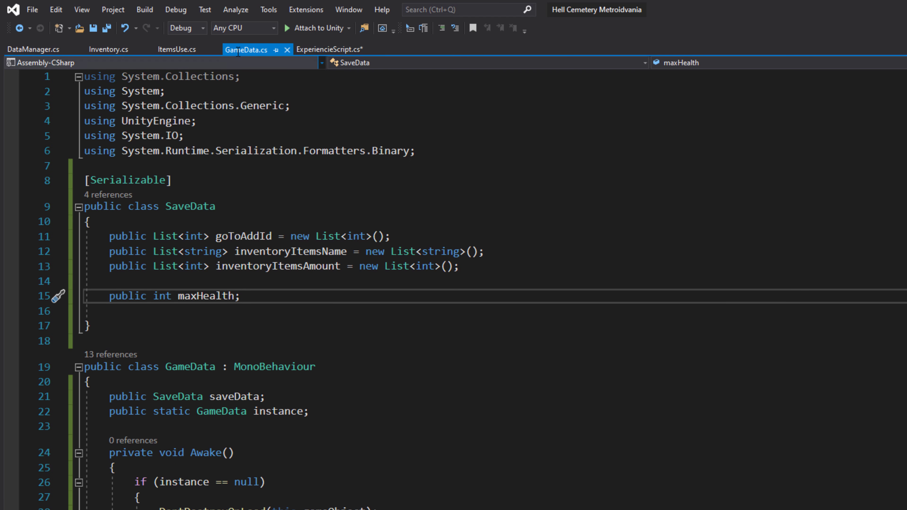
double_click(162, 297)
text(float)
key(Down)
key(Down)
key(ctrl+s)
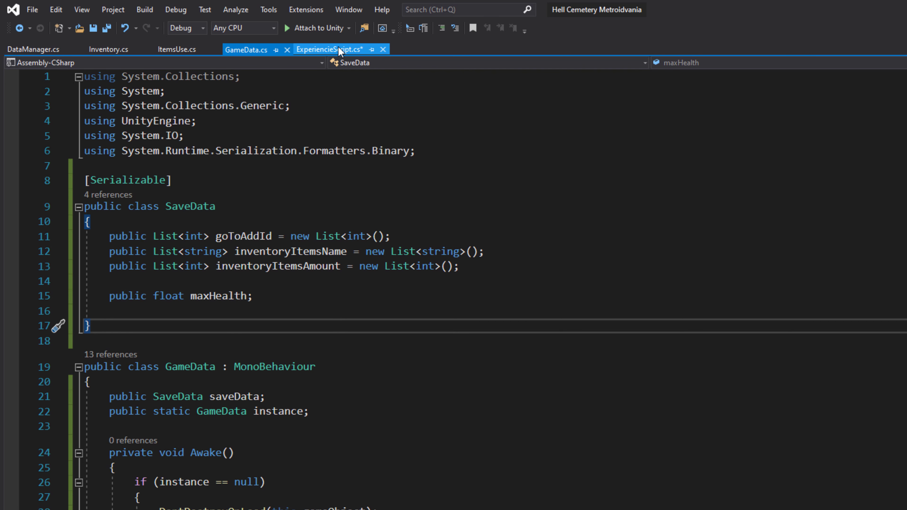
click(331, 49)
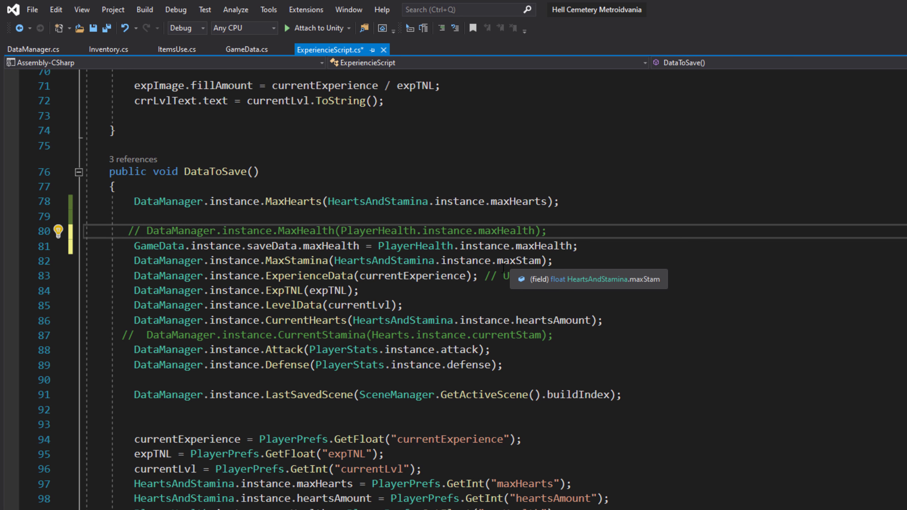
Go to the PlayerHealth definition, duplicate the PlayerPrefs maxHealth line 43 and comment out the original
click(424, 246)
key(F12)
scroll(382, 299, down, 4)
scroll(382, 299, down, 2)
scroll(382, 299, down, 2)
scroll(383, 300, down, 1)
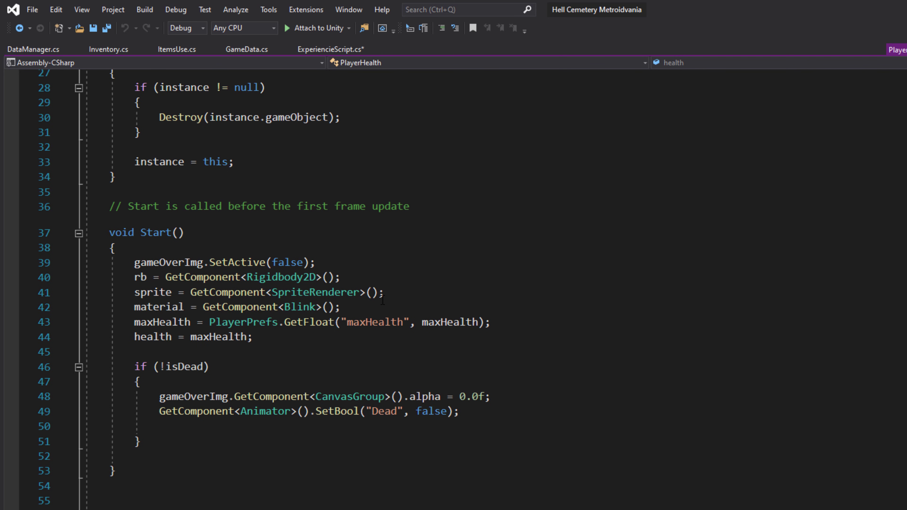
click(157, 326)
click(255, 323)
click(491, 324)
key(ctrl+c)
key(ctrl+v)
click(125, 321)
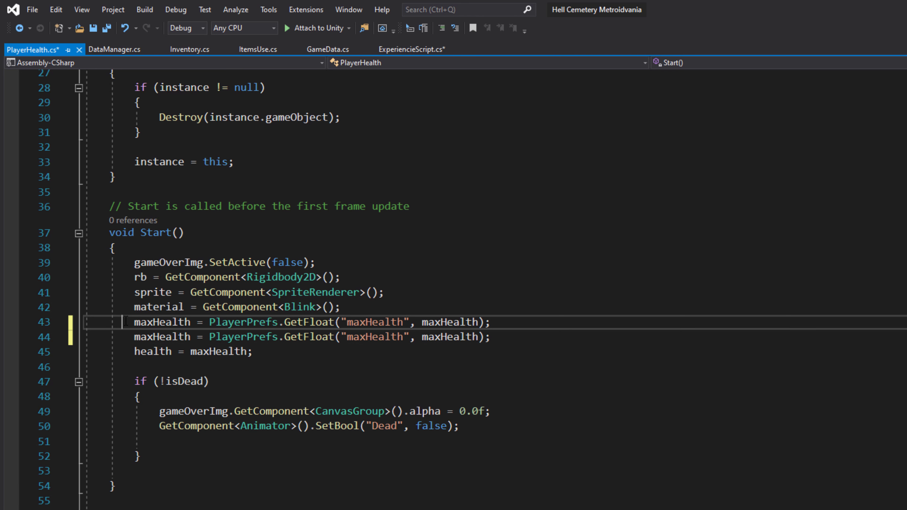
text(//)
Replace the duplicate's PlayerPrefs call with GameData.instance.saveData.maxHealth and tidy lines 43–44
drag(209, 337, 490, 337)
text(GameData.)
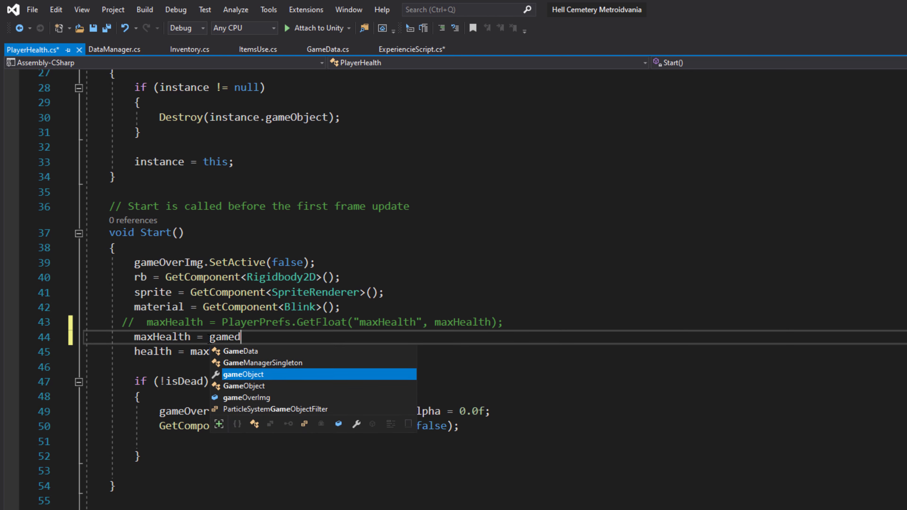
text(ins)
key(Tab)
text(.)
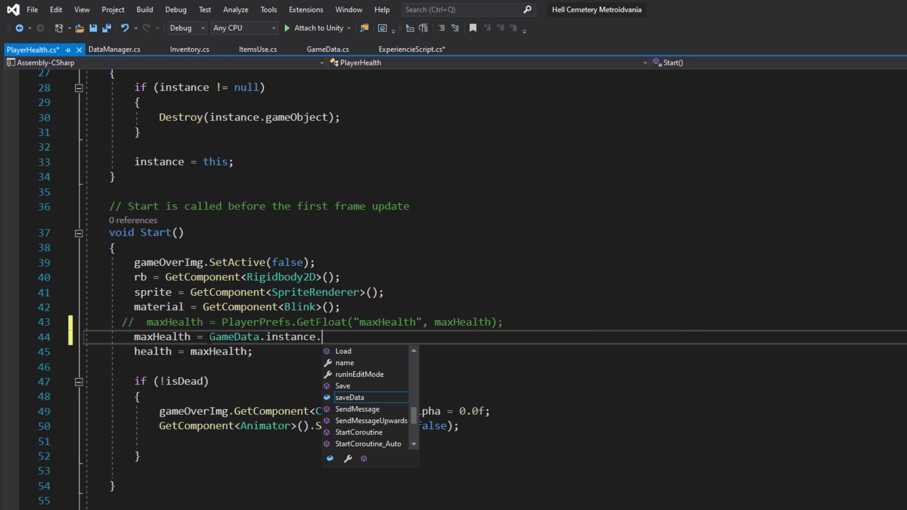
text(.m,a)
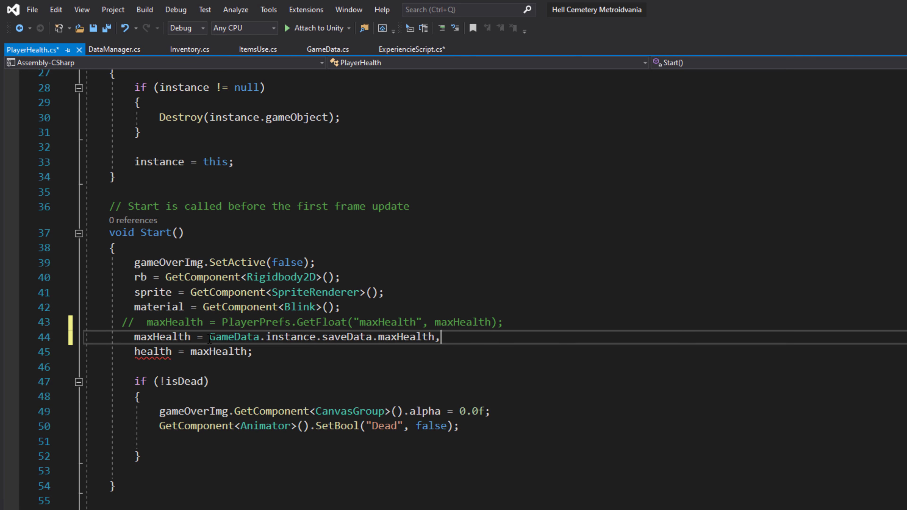
text(;)
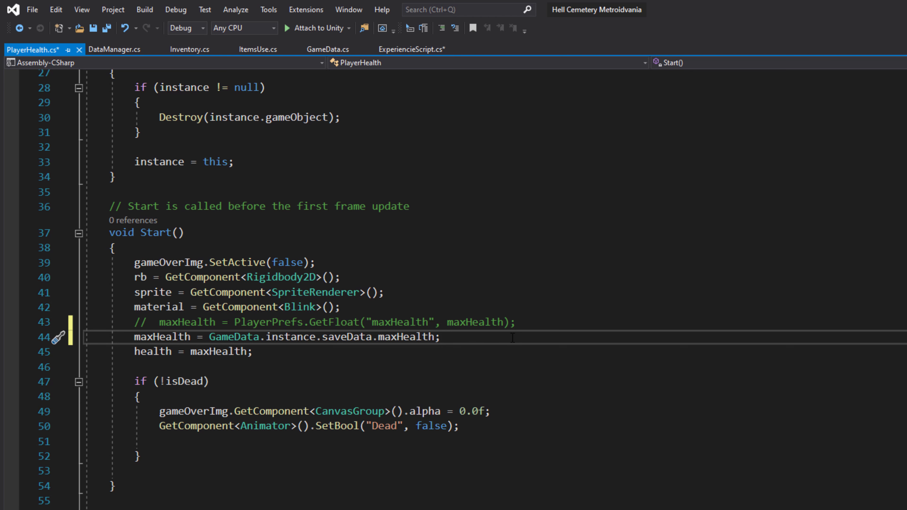
drag(512, 338, 147, 322)
key(Right)
key(Delete)
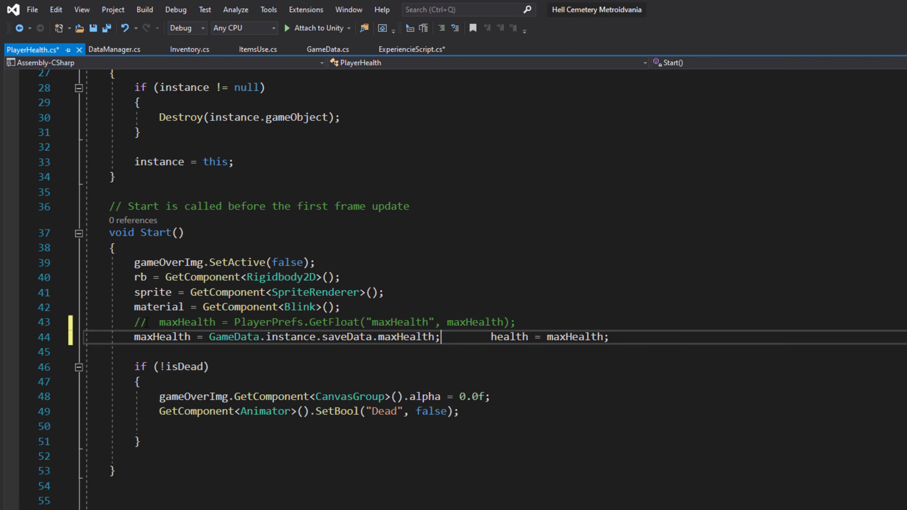
click(146, 323)
key(BackSpace)
key(BackSpace)
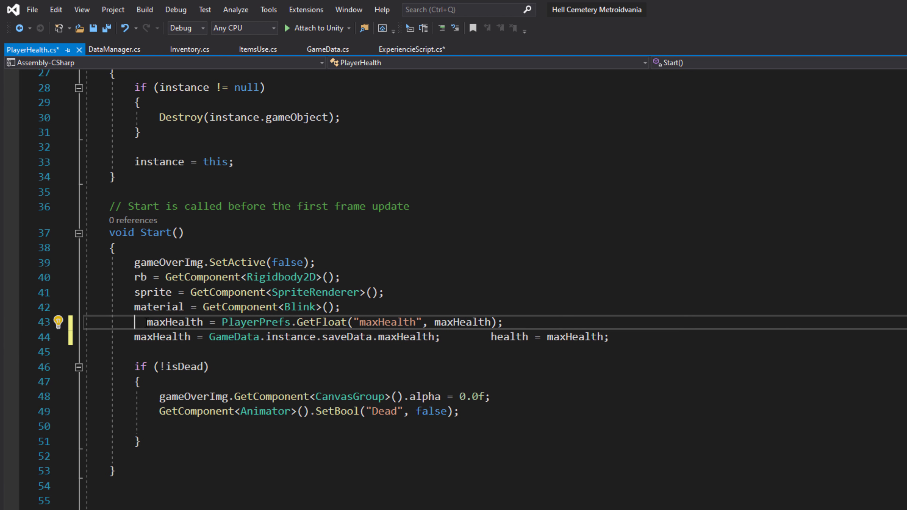
key(Delete)
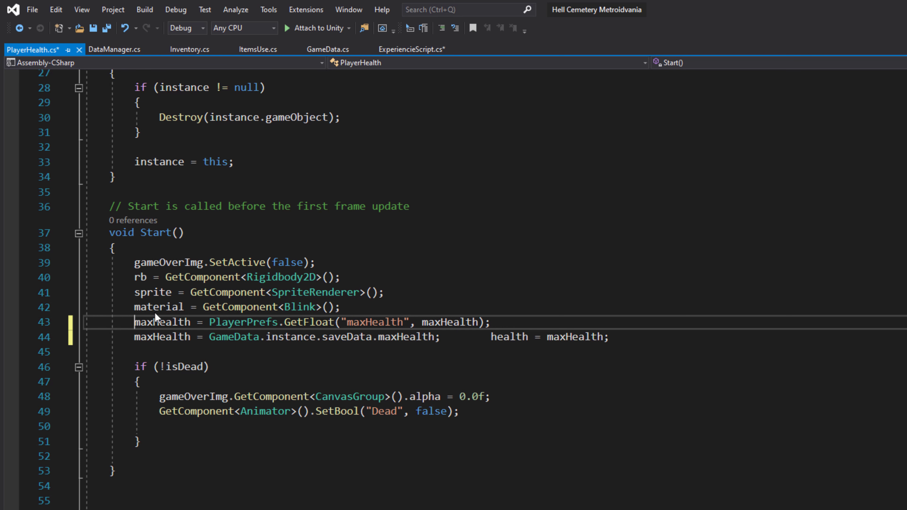
In ExperiencieScript, uncomment the DataManager max-health line and comment out the GameData saveData assignment
click(409, 47)
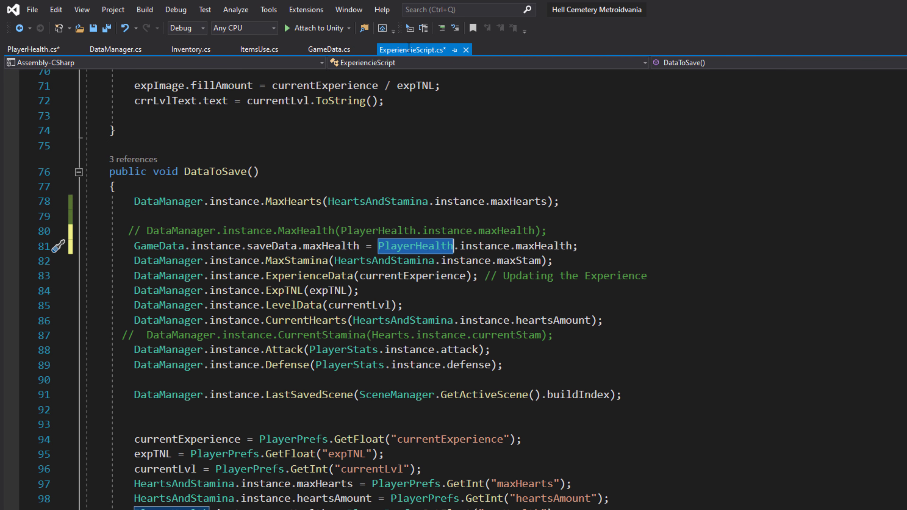
click(147, 226)
key(BackSpace)
key(BackSpace)
drag(127, 247, 578, 247)
key(ctrl+k)
key(ctrl+c)
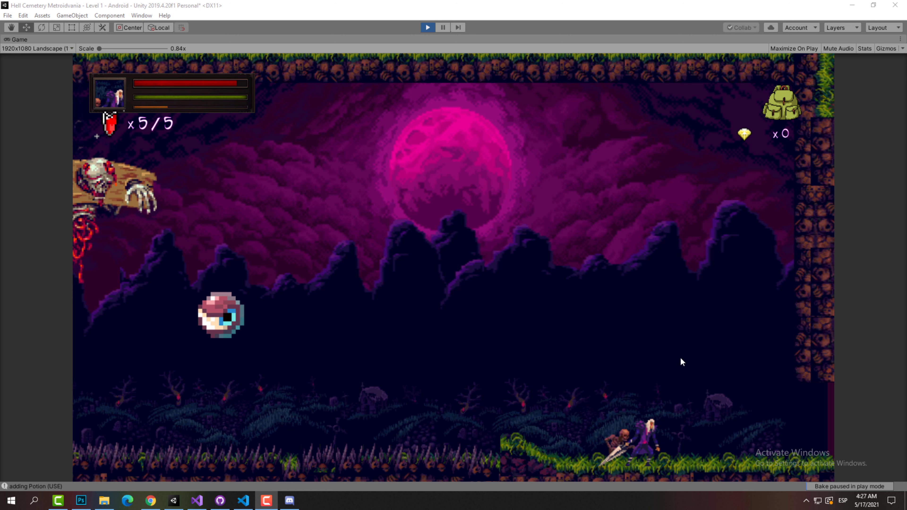
Move the hero right through Level 1's moonlit forest in play mode
key(Right)
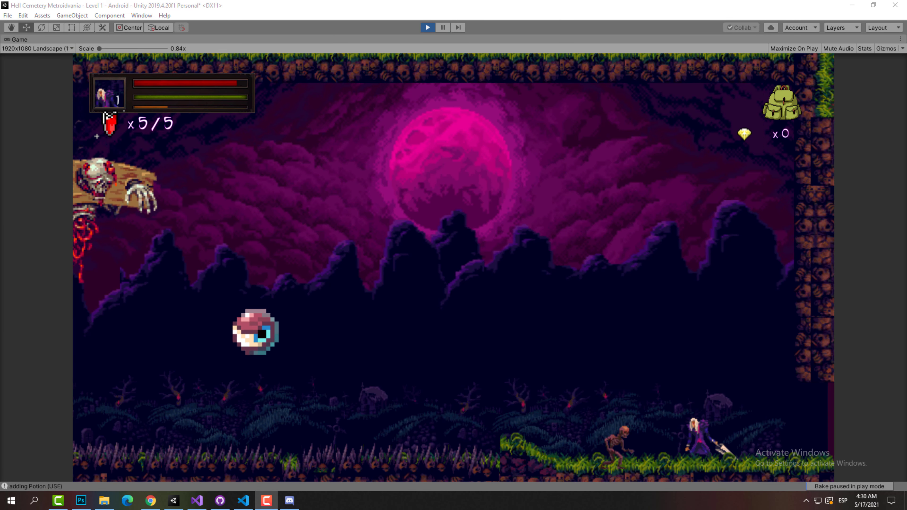
Slash the skeleton, run right into the tree boss arena and dash back and forth across it
key(j)
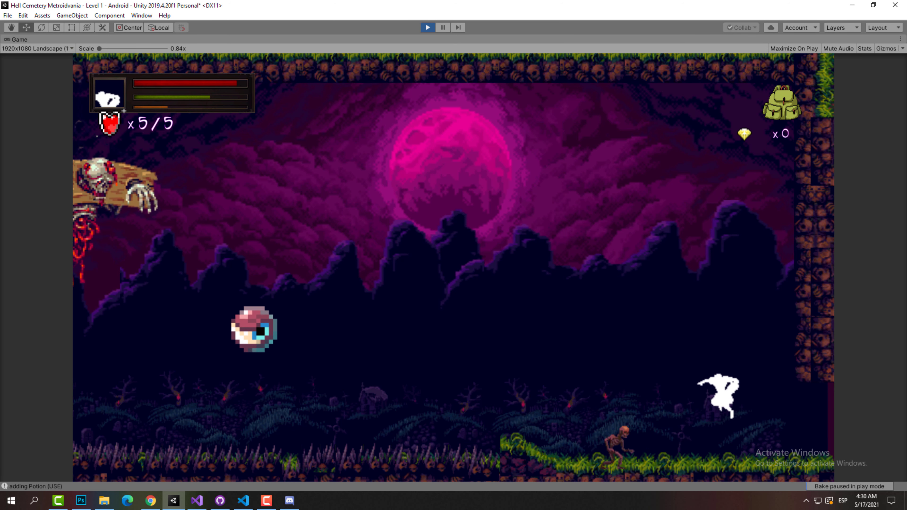
key(d)
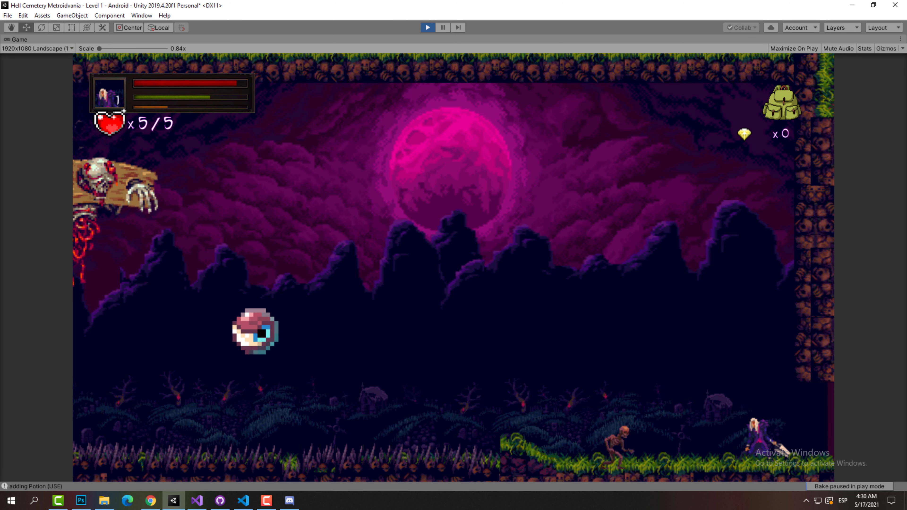
key(d)
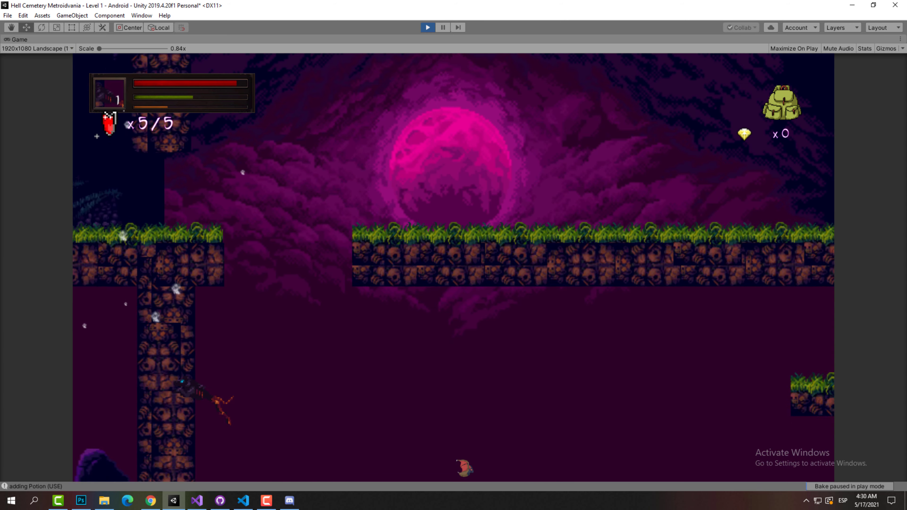
key(d)
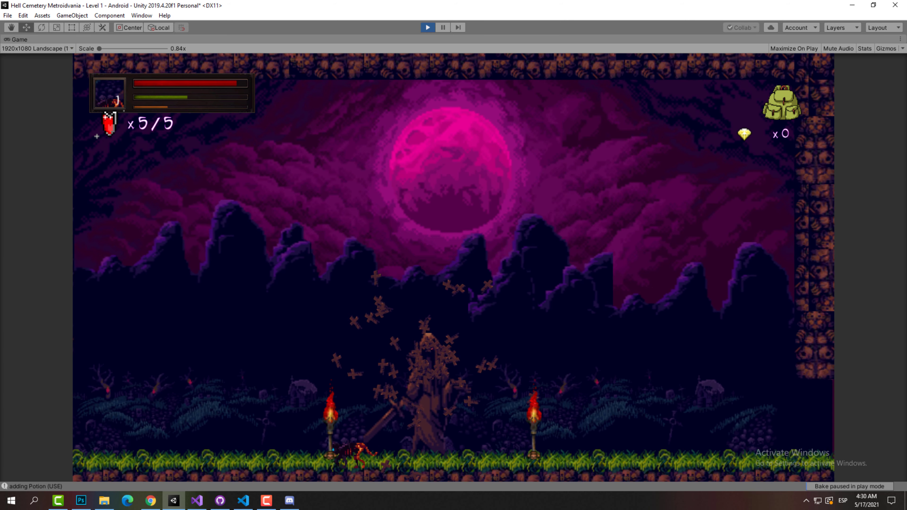
key(d)
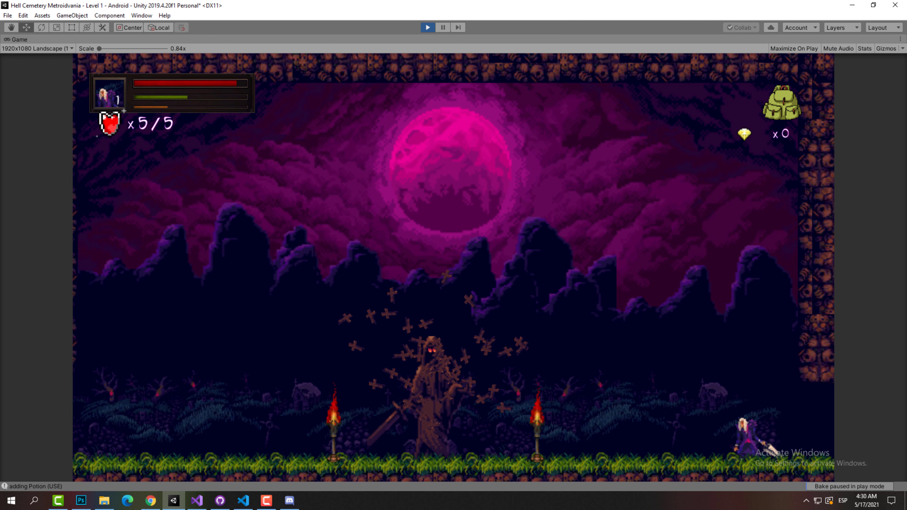
key(Left)
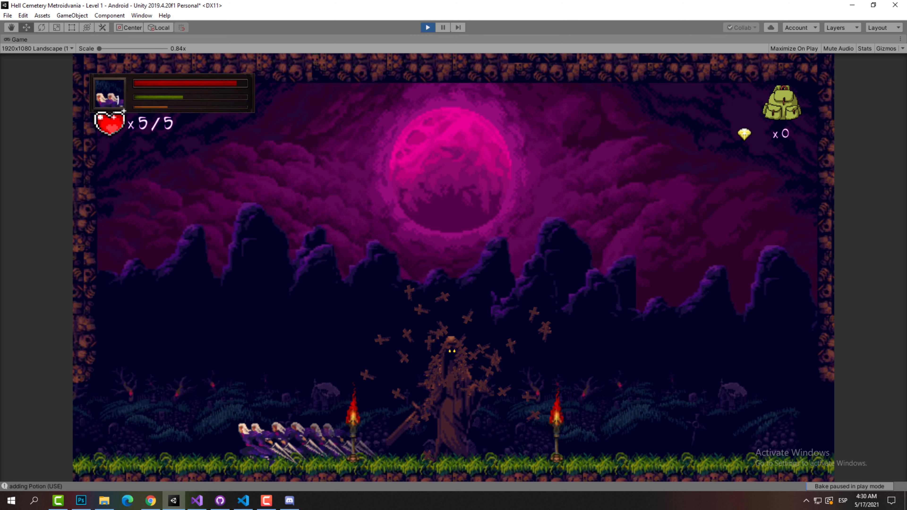
key(Right)
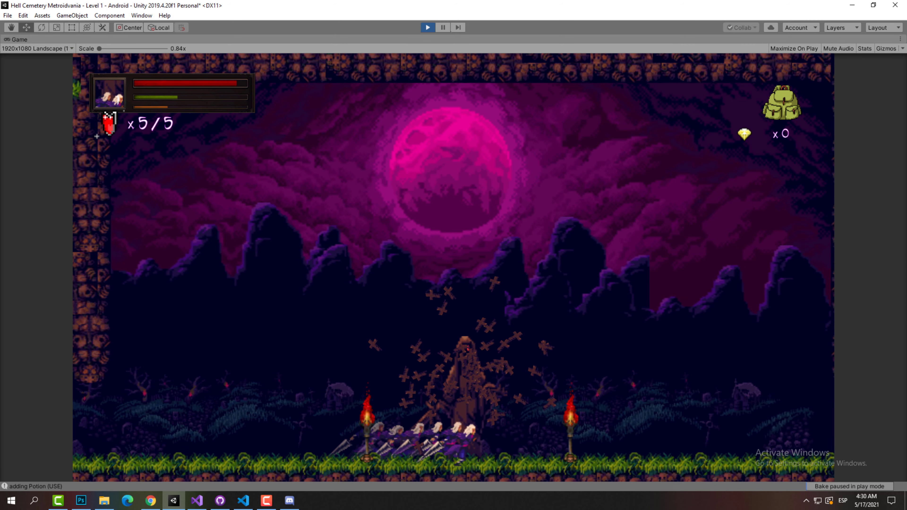
key(Left)
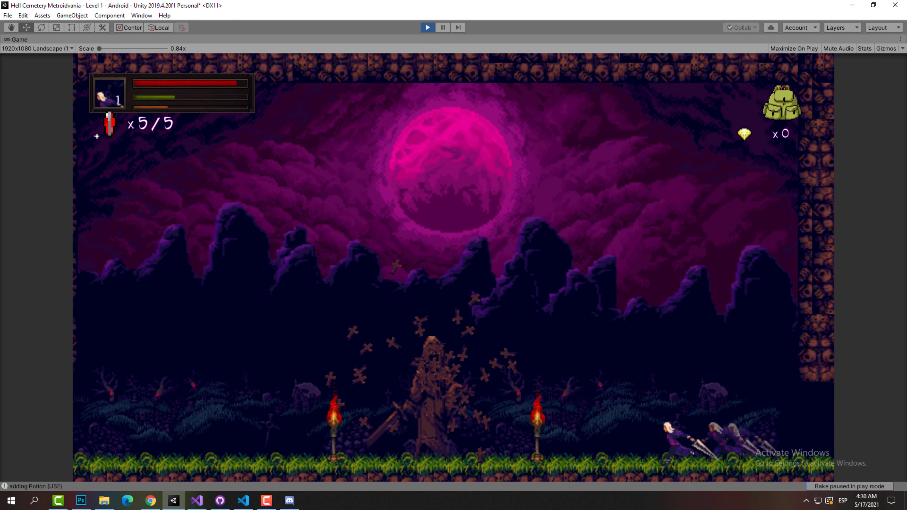
key(Left)
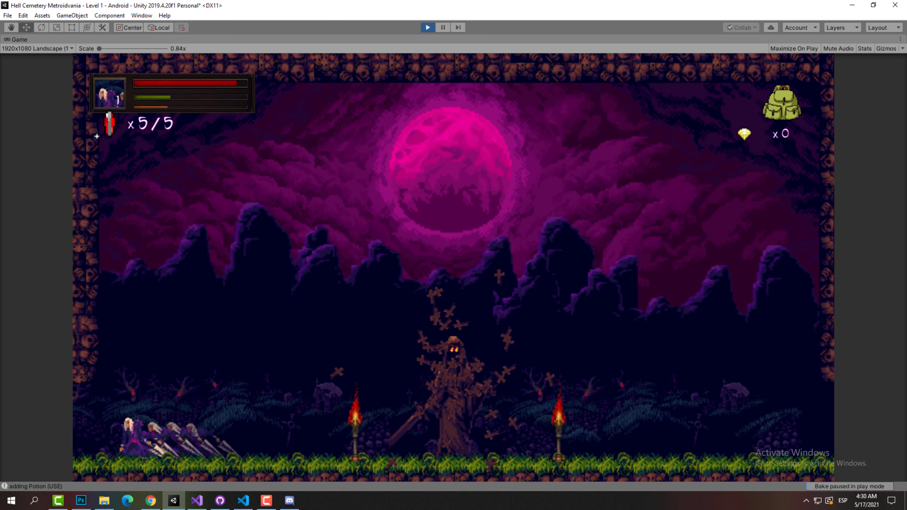
key(Left)
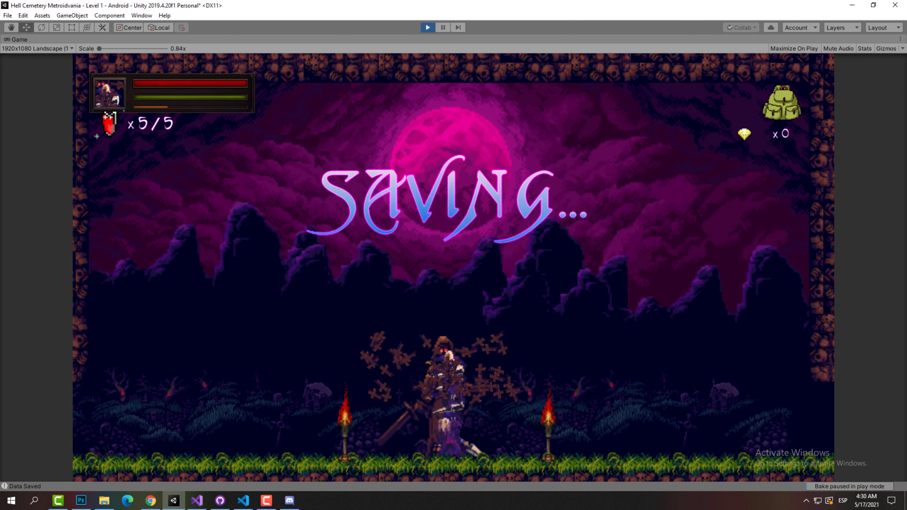
After the save, dash into the next area, using the smoke column ability along the way
key(Right)
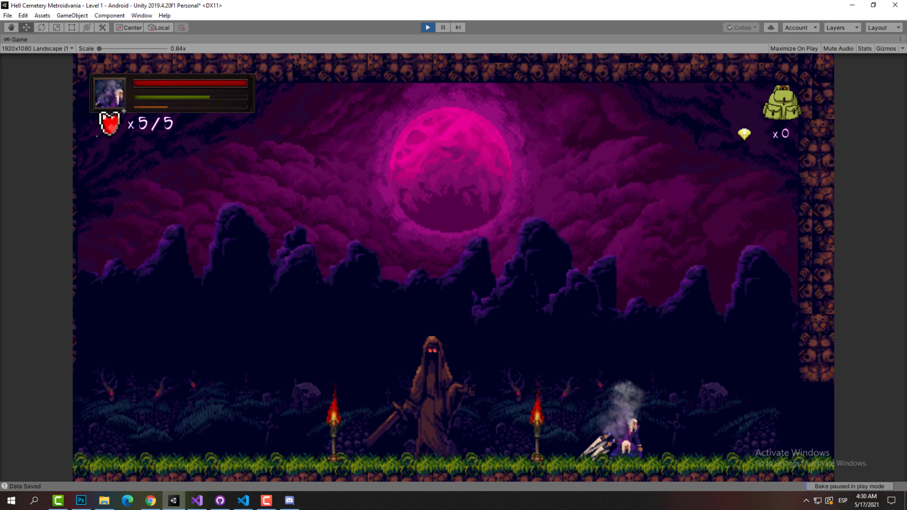
key(x)
key(Right)
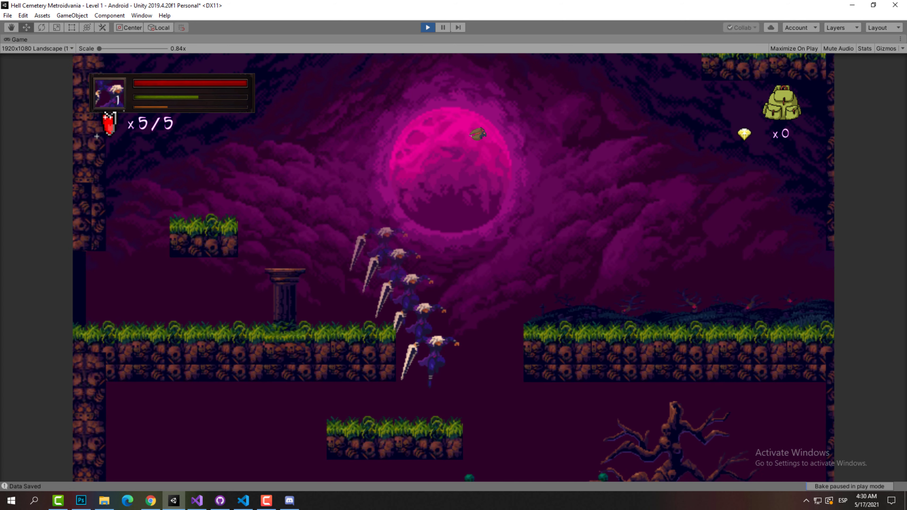
key(Left)
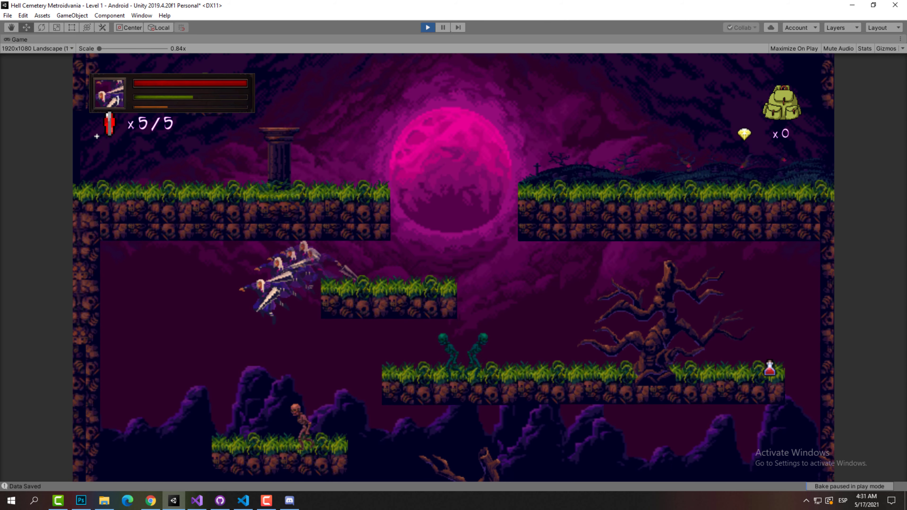
key(Left)
key(Right)
key(Escape)
key(Escape)
Attack and kill the skeleton, then collect the heart it drops
key(x)
key(Left)
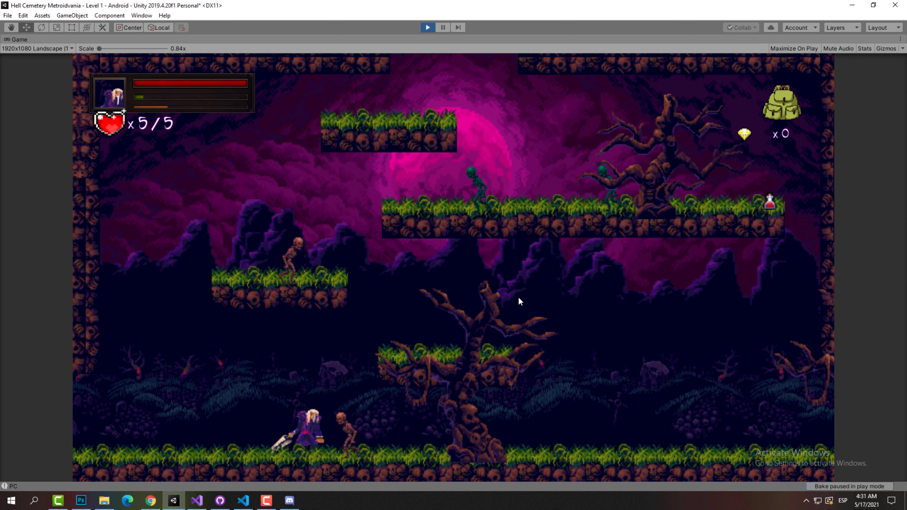
key(Left)
key(x)
key(Right)
key(x)
key(Right)
key(x)
key(x)
key(Right)
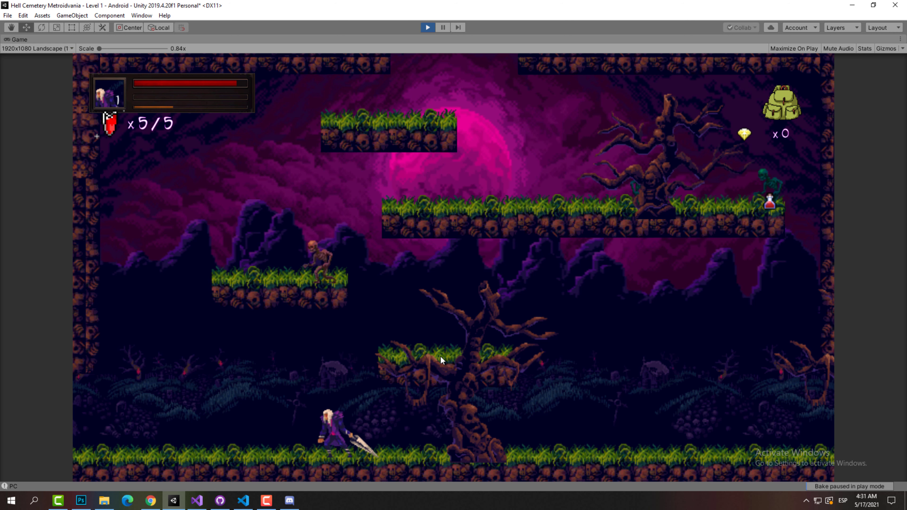